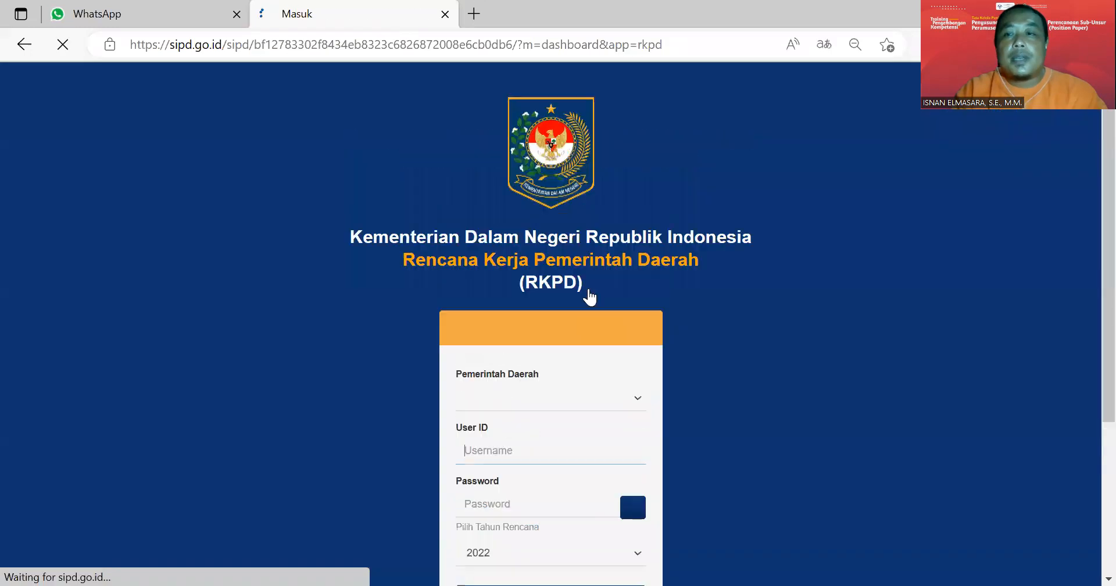
Fill the User ID and Password fields with the saved METRO SELATAN login
scroll(684, 324, down, 2)
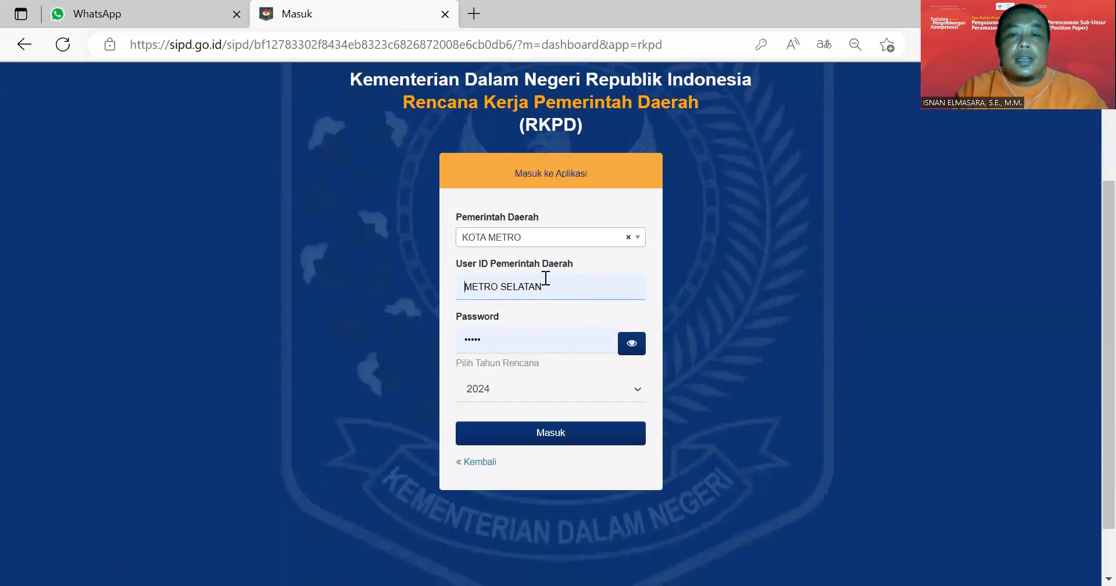
click(570, 284)
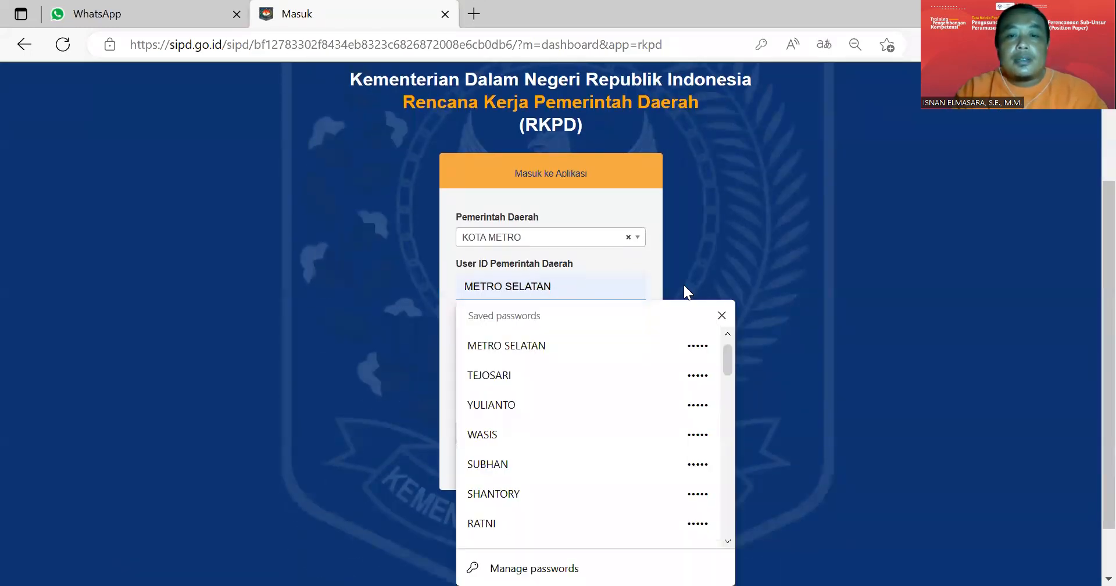
click(632, 348)
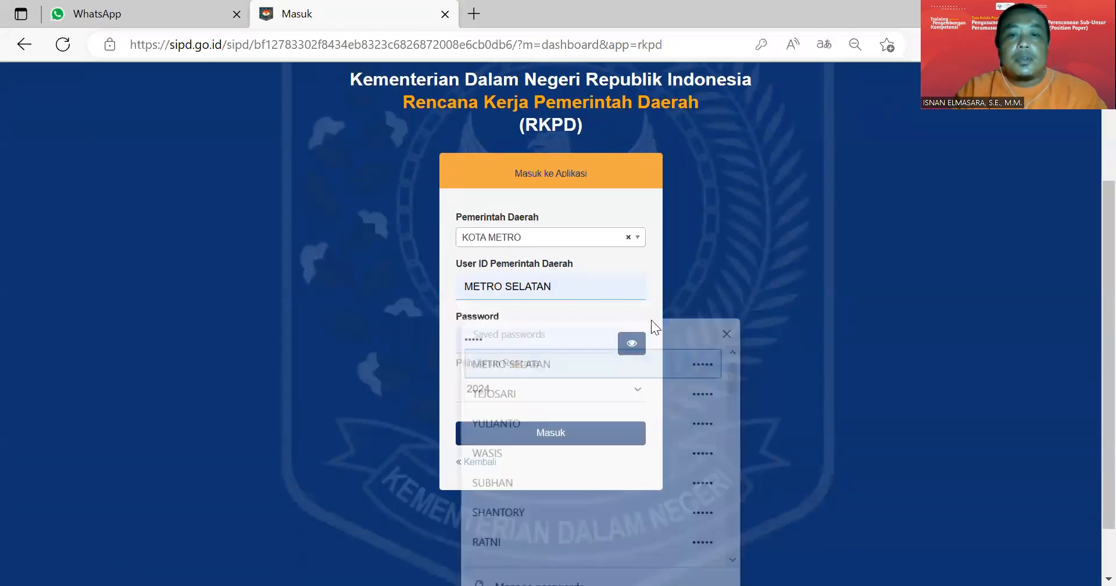
click(577, 282)
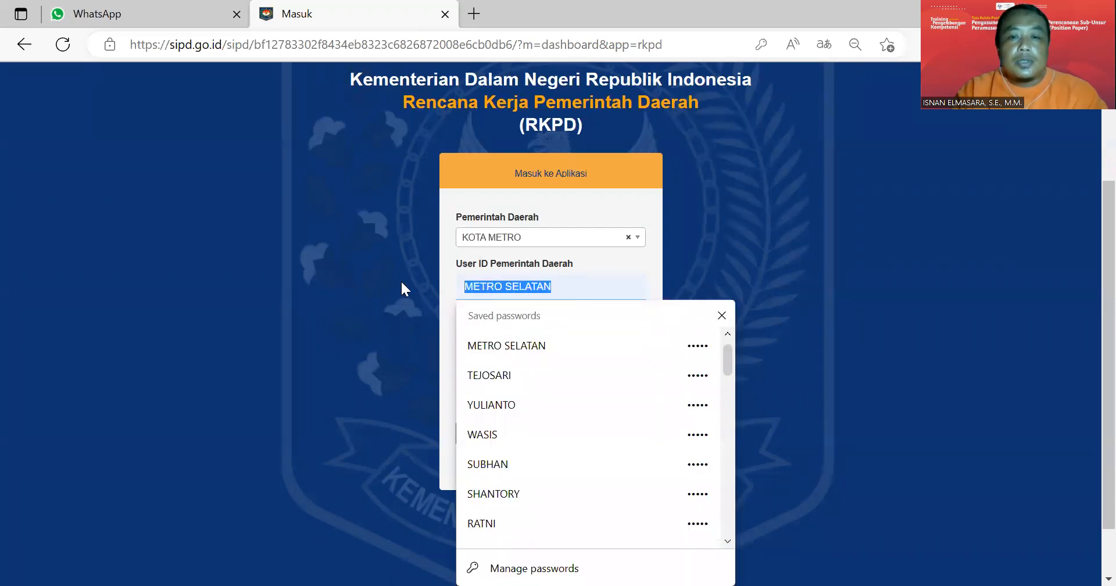
click(741, 250)
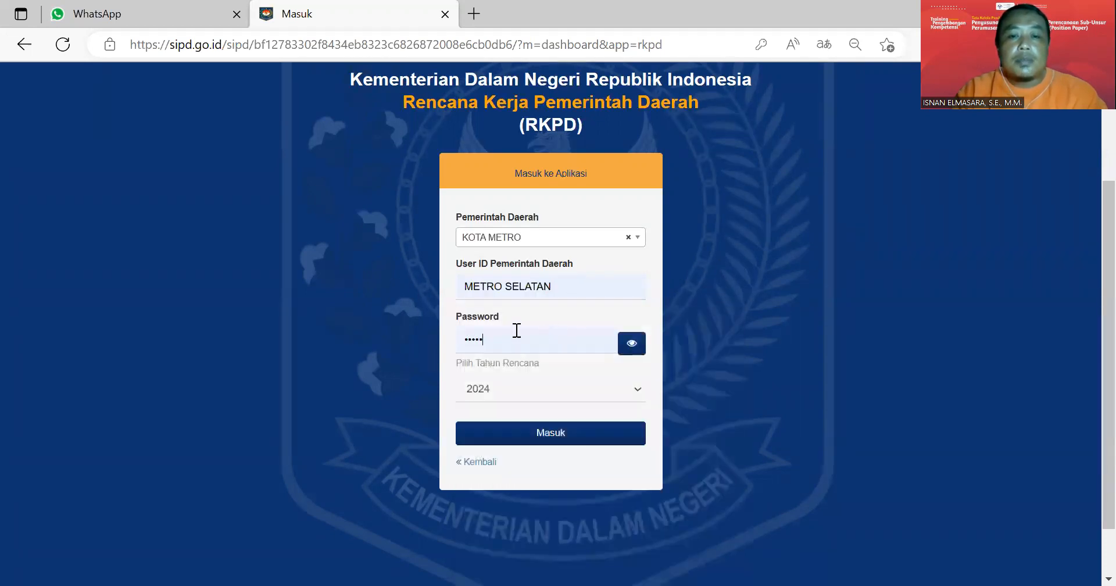
click(542, 339)
click(706, 360)
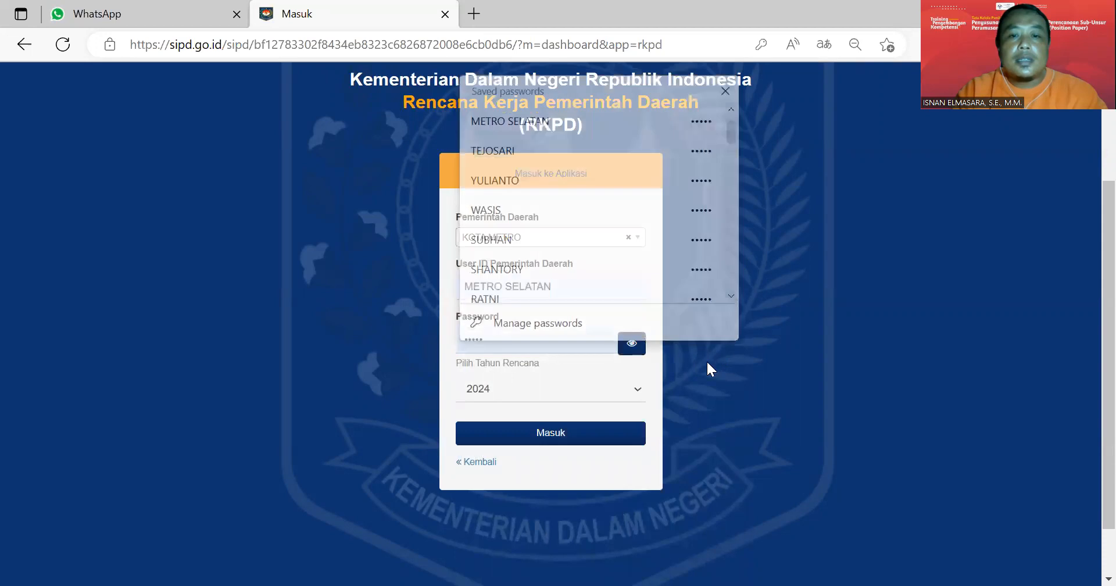
Select plan year 2024 and KOTA METRO as the regional government, and sign in
click(555, 392)
click(538, 435)
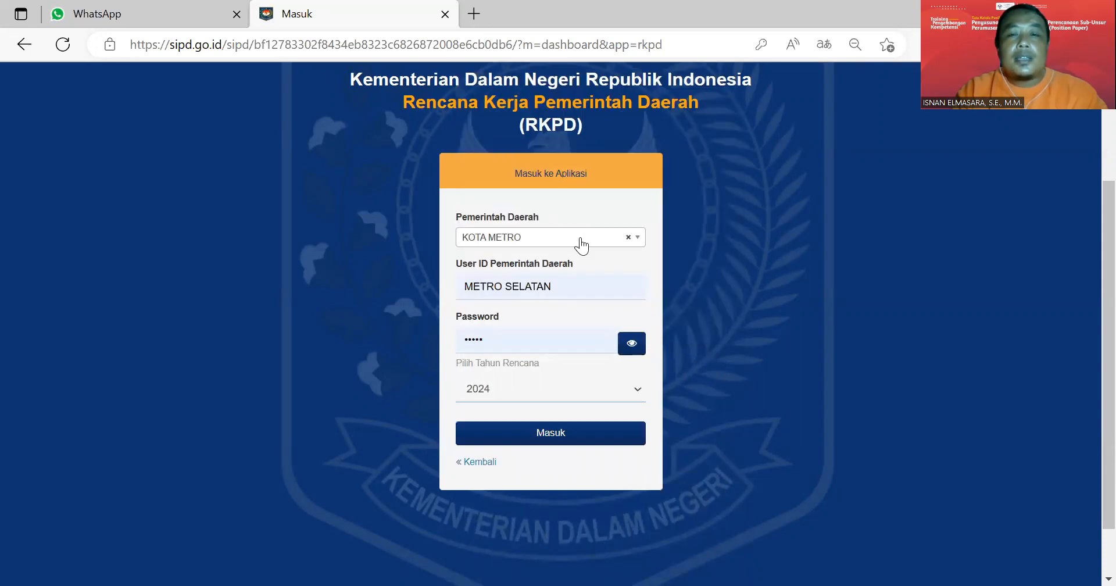
click(581, 244)
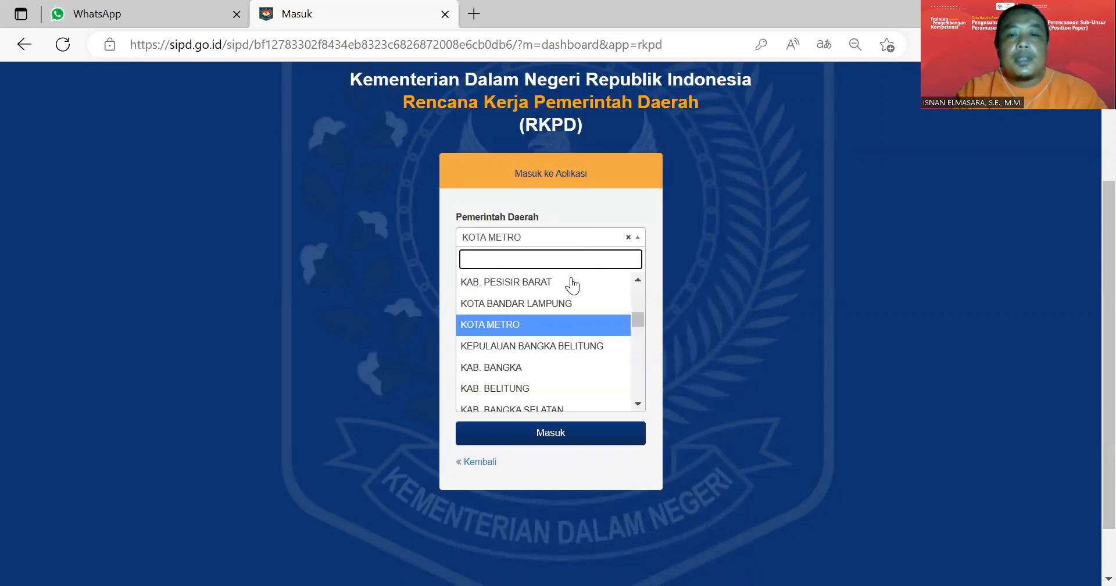
click(561, 321)
click(586, 441)
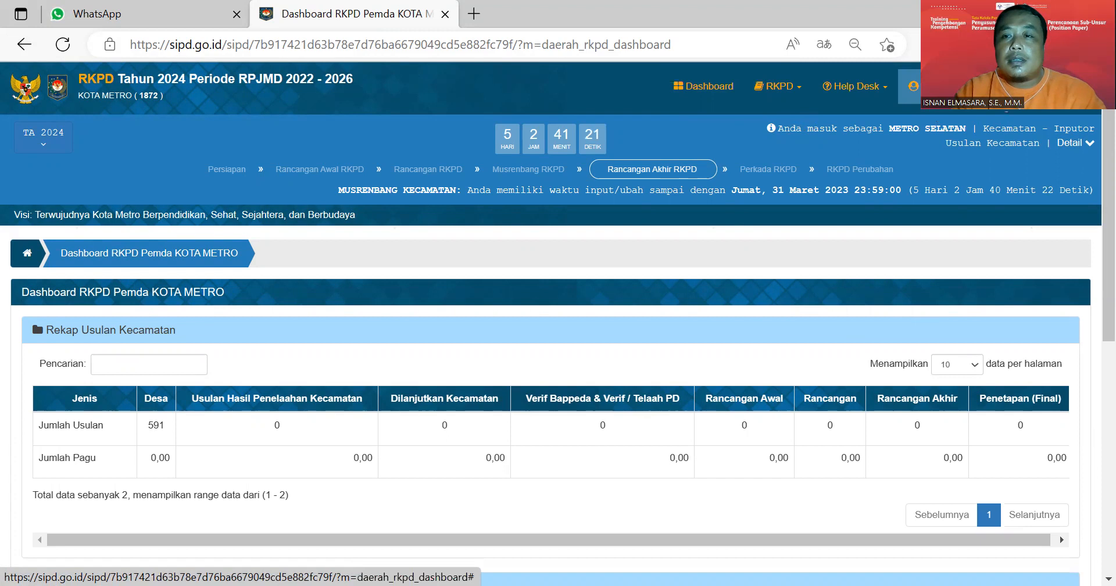
Review the account options and the Rekap Usulan Kecamatan summary on the RKPD dashboard
click(982, 87)
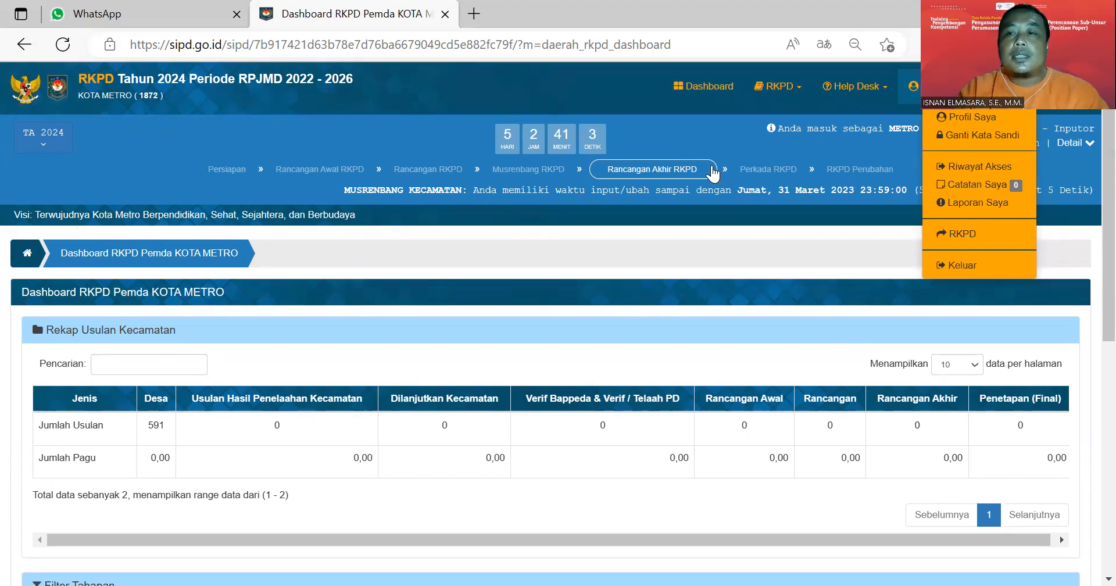
click(715, 114)
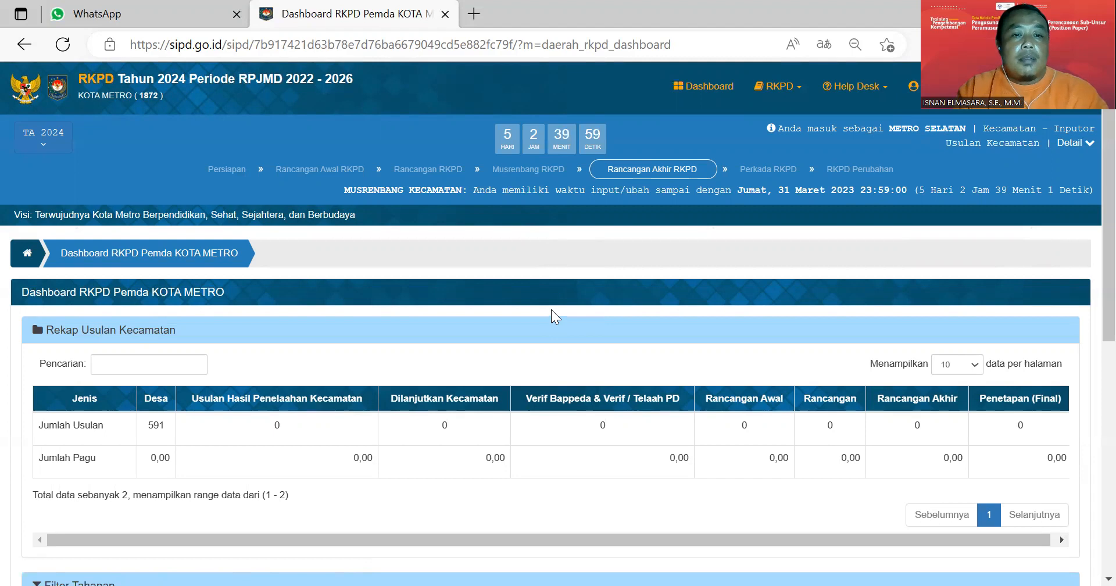
scroll(539, 293, down, 1)
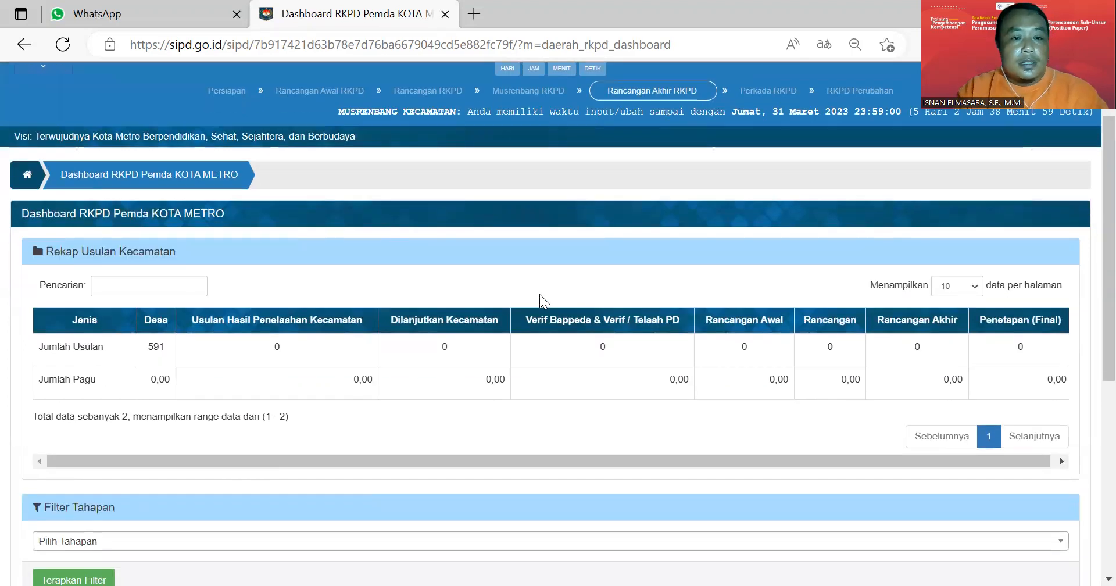
scroll(539, 294, down, 1)
scroll(502, 282, down, 2)
scroll(503, 283, up, 2)
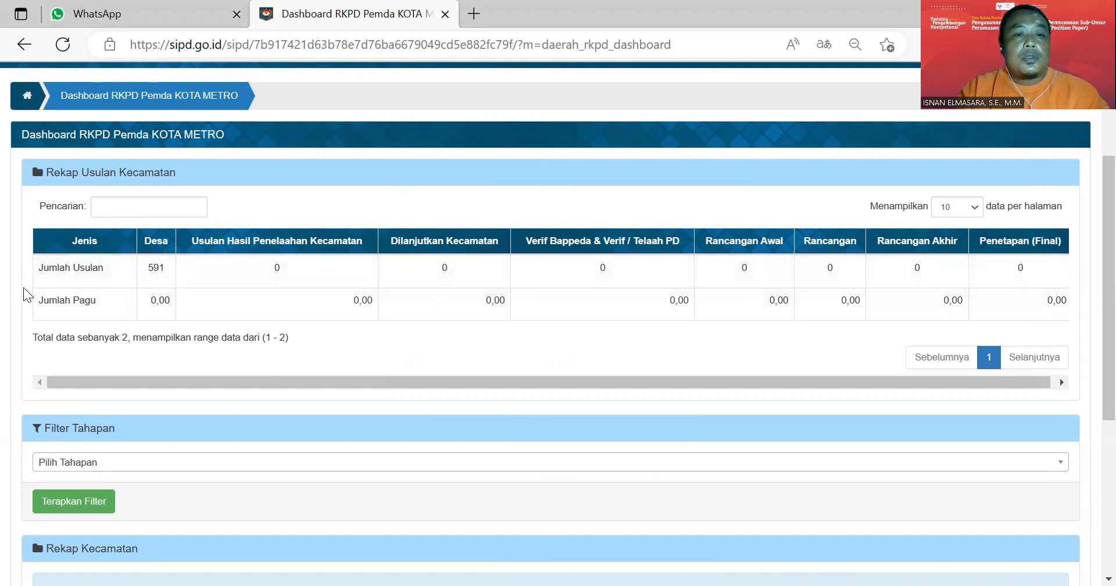
Filter the dashboard recap by the Rancangan Awal stage
scroll(183, 422, down, 3)
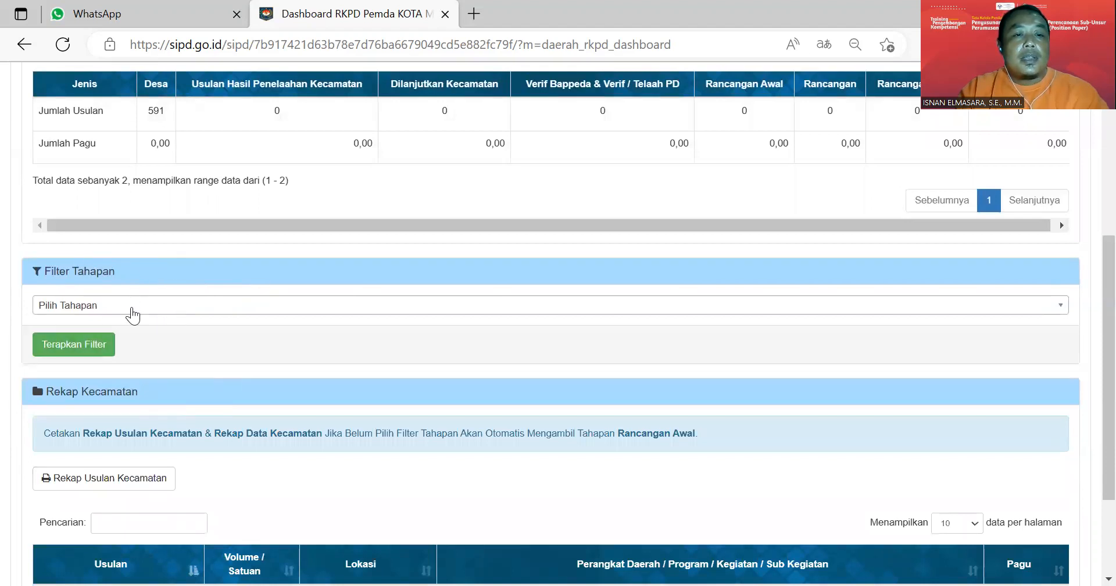
click(151, 308)
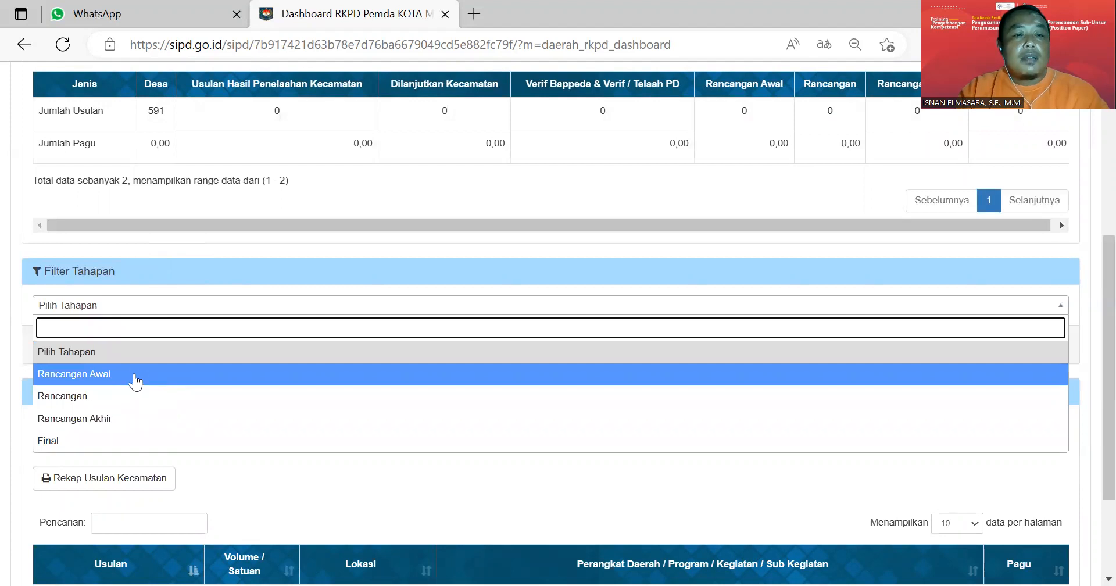
click(133, 378)
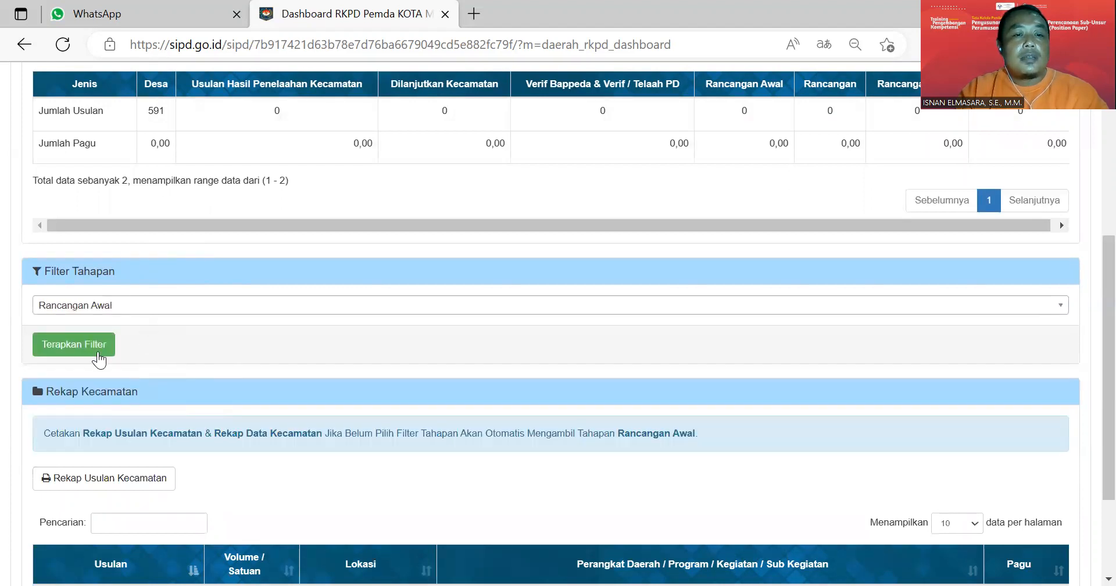
click(96, 348)
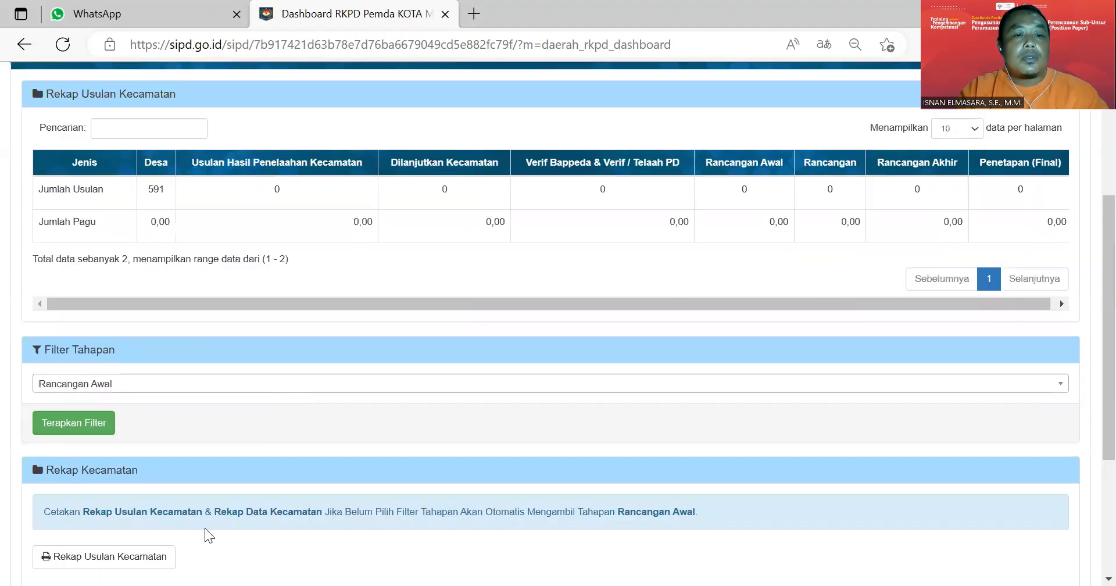
Examine the other available planning stages and the Rekap Kecamatan table on the dashboard
scroll(180, 447, down, 3)
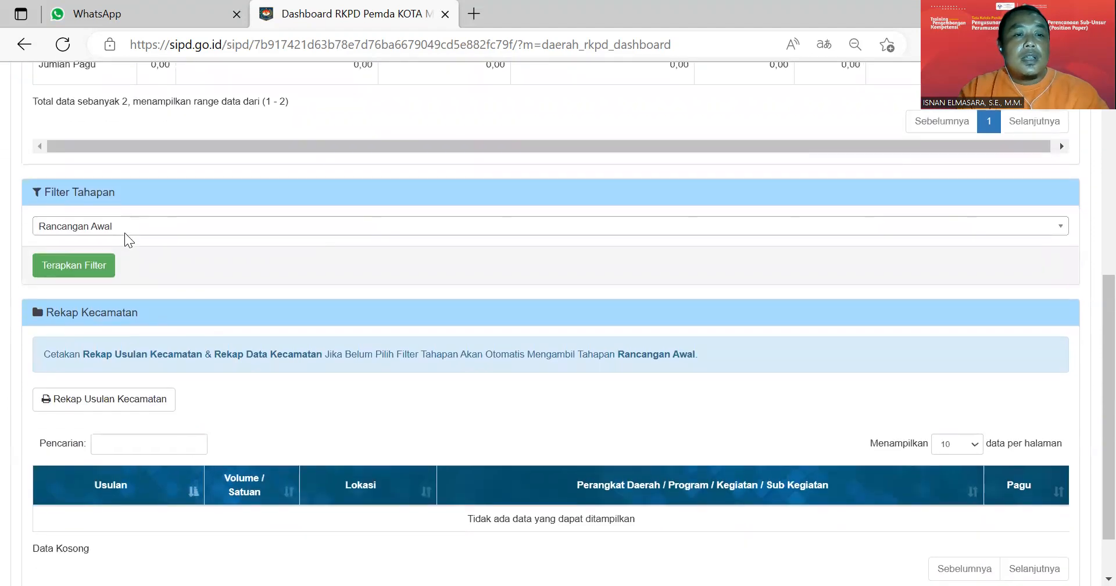
click(124, 229)
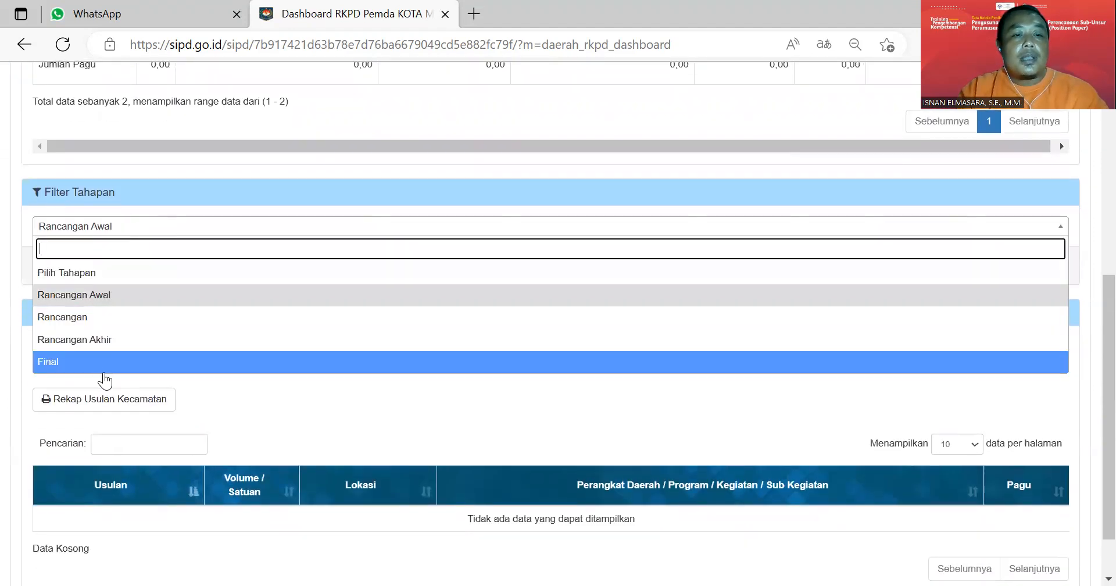
click(188, 200)
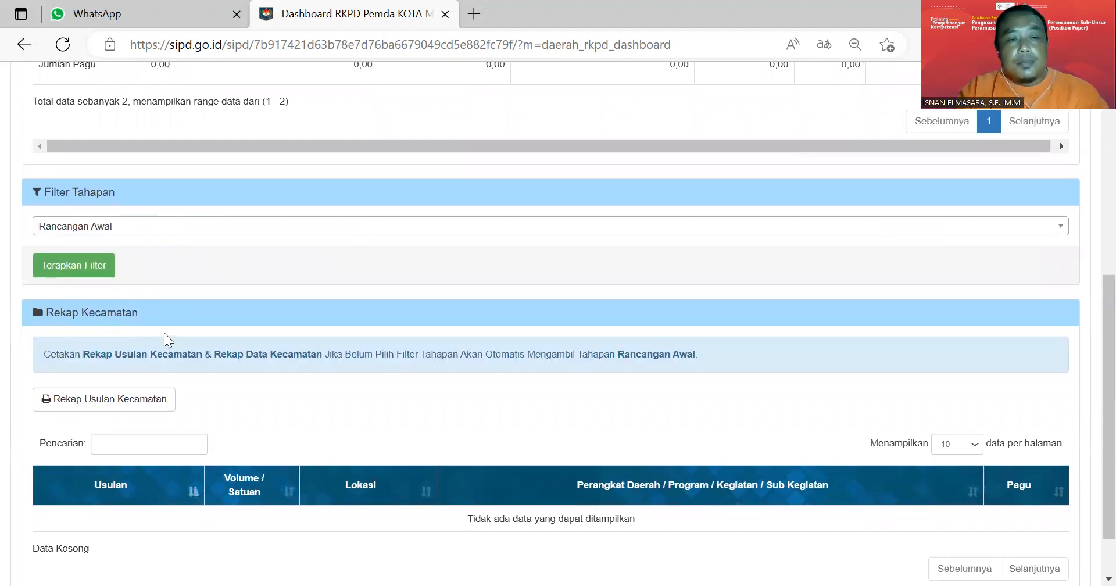
scroll(150, 429, down, 1)
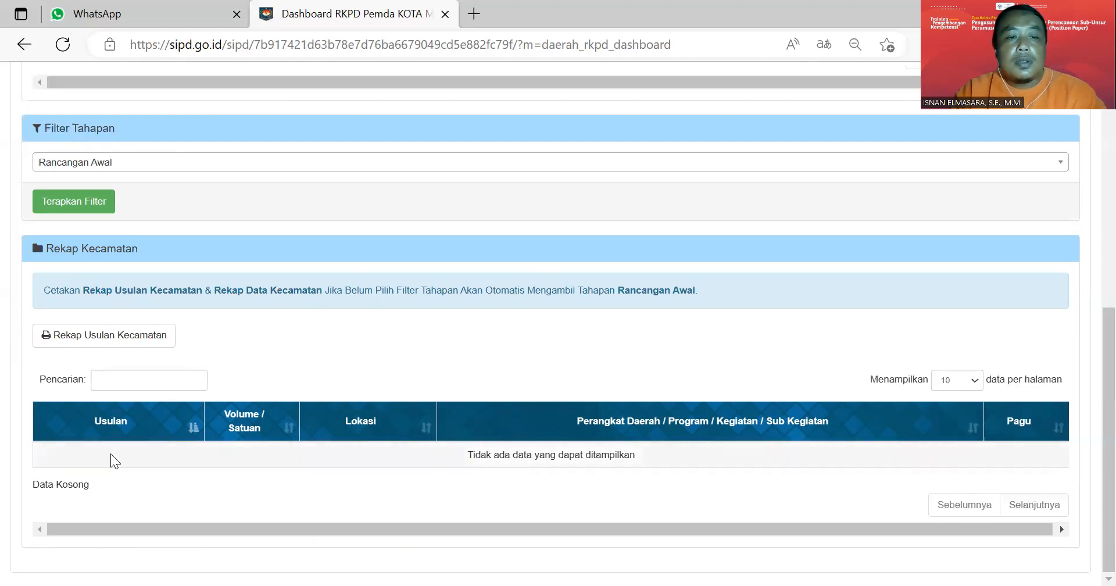
scroll(167, 459, up, 1)
scroll(167, 458, up, 5)
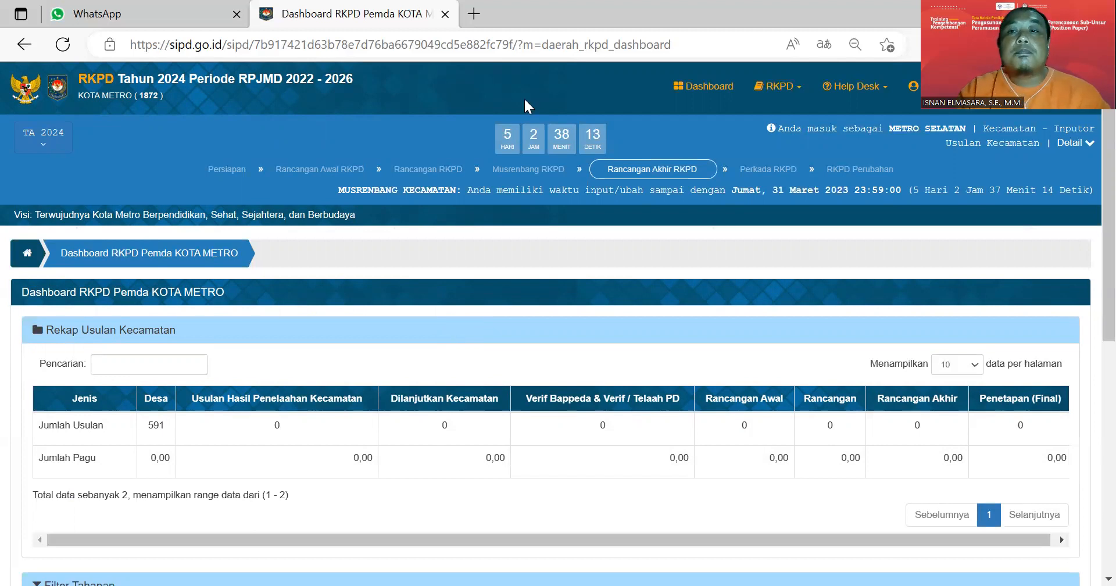
Open the Musrenbang page Verifikasi/Validasi Usulan Desa/Kelurahan
click(784, 98)
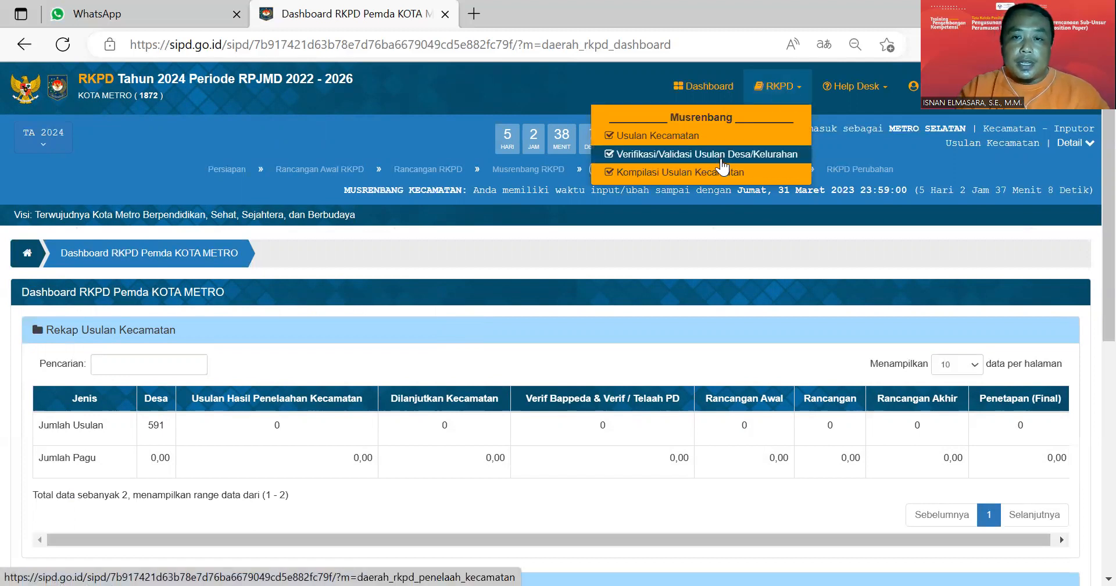
click(721, 160)
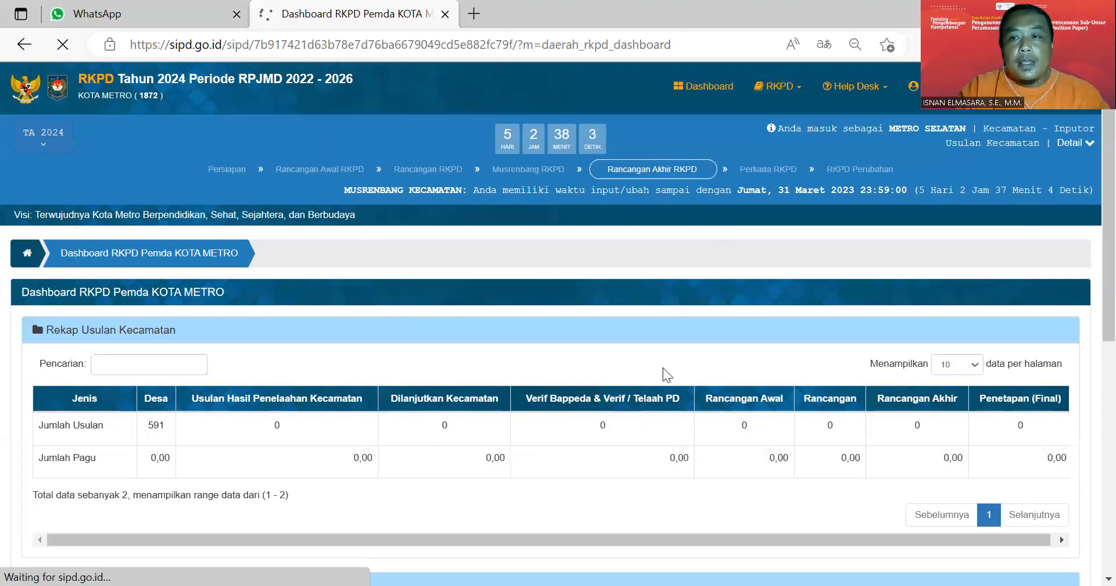
scroll(668, 371, down, 2)
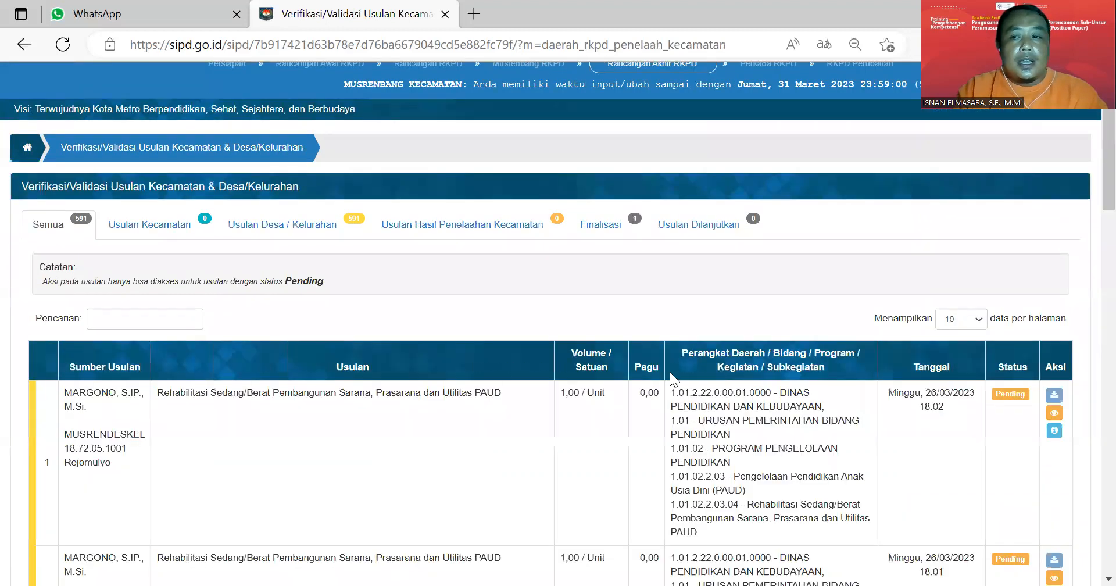
scroll(670, 372, down, 2)
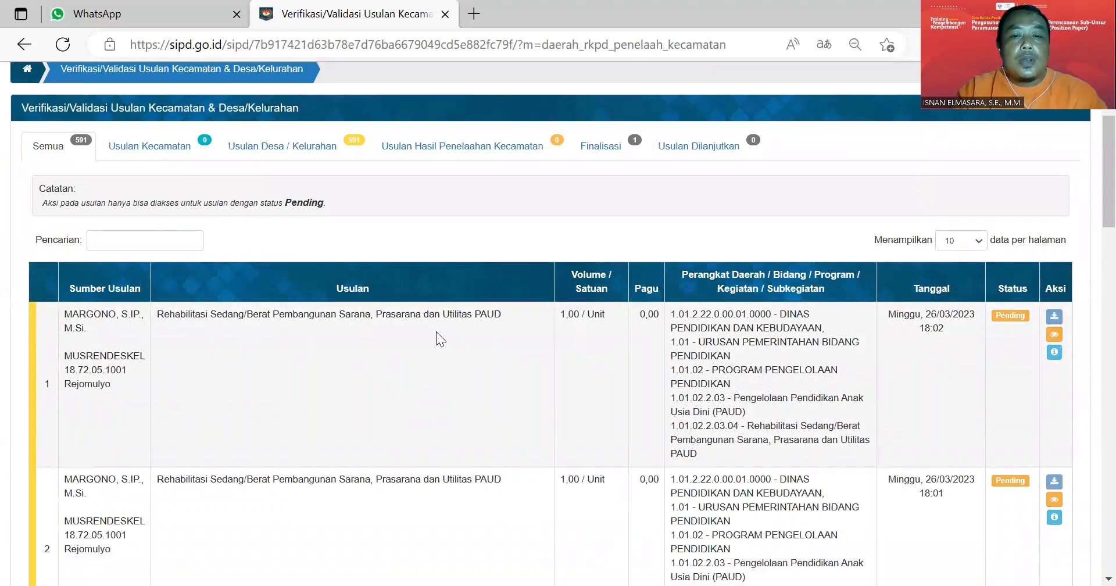
scroll(258, 321, up, 1)
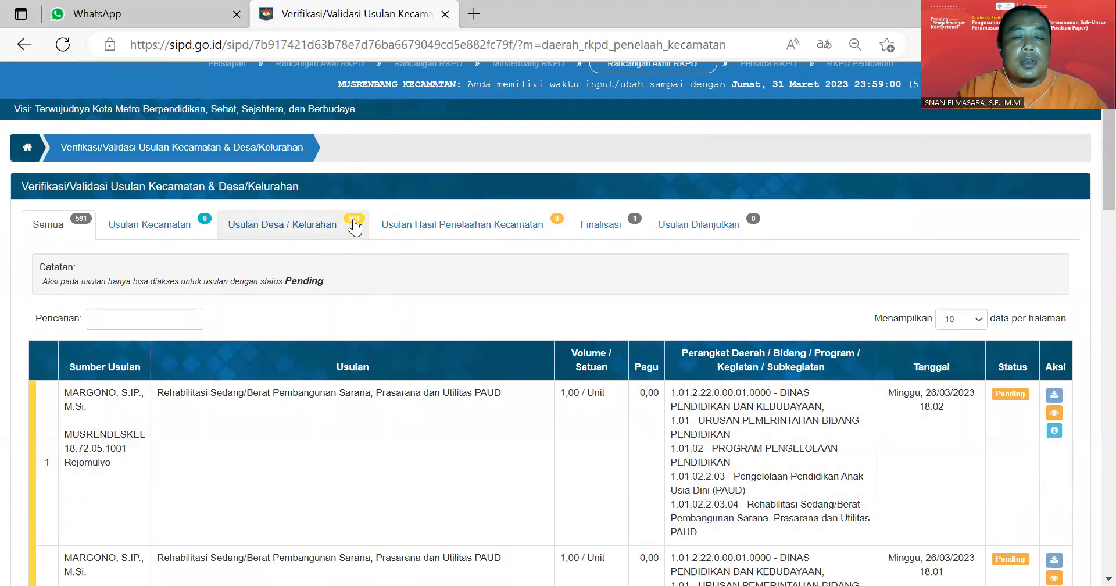
Browse the first two pages of the full proposal list, checking each proposal's source, volume, responsible agency and status
scroll(359, 509, down, 10)
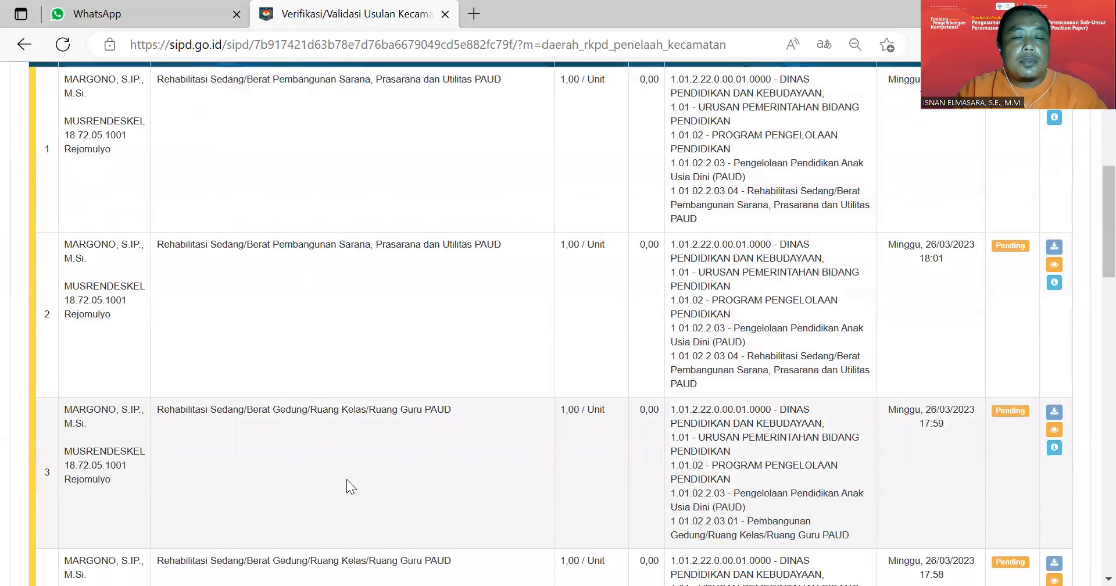
scroll(342, 479, down, 15)
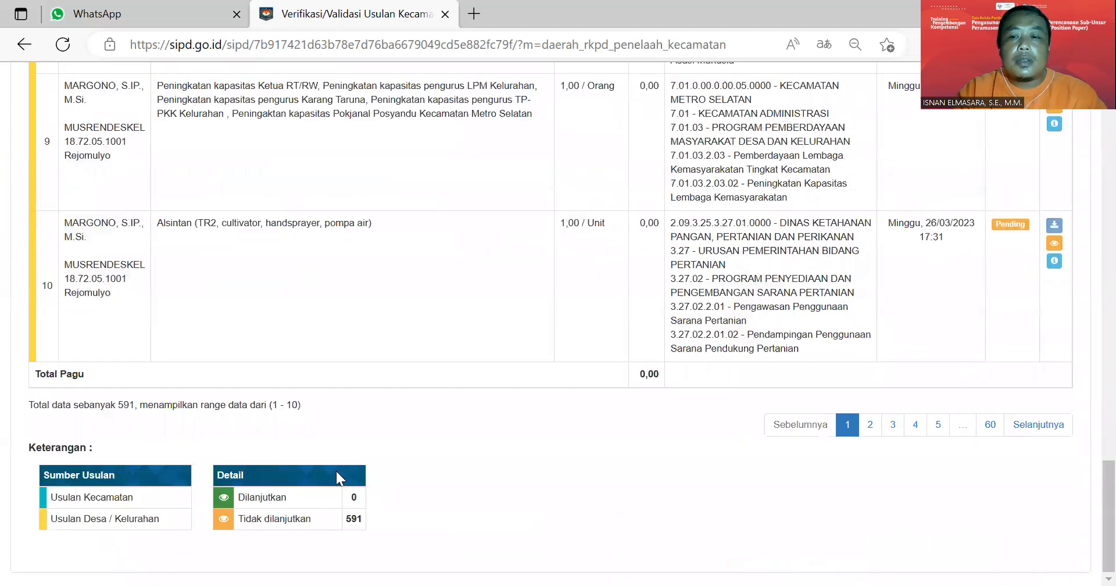
scroll(336, 471, up, 15)
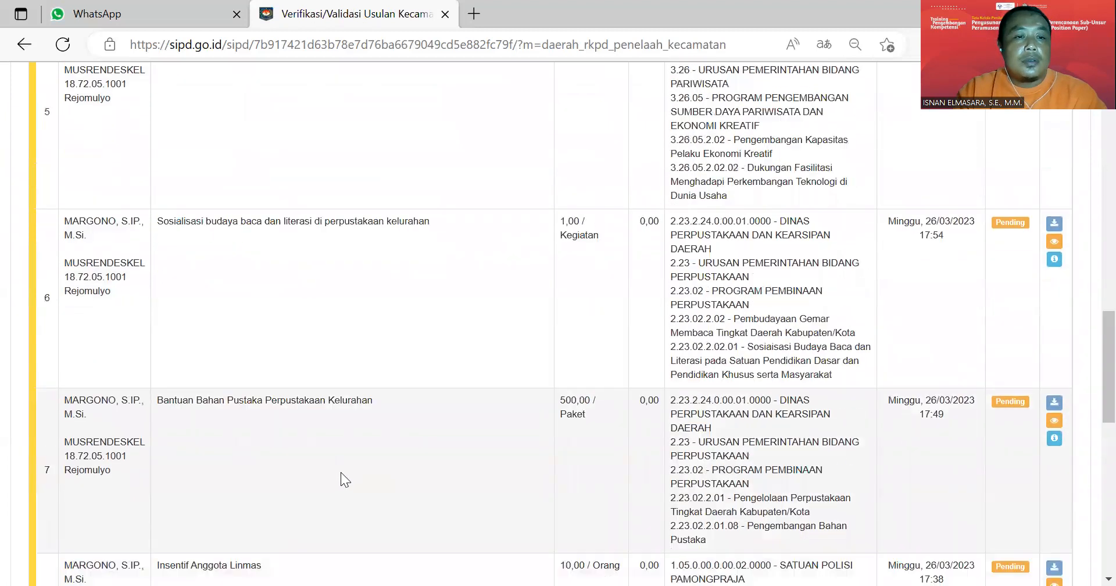
scroll(157, 327, down, 12)
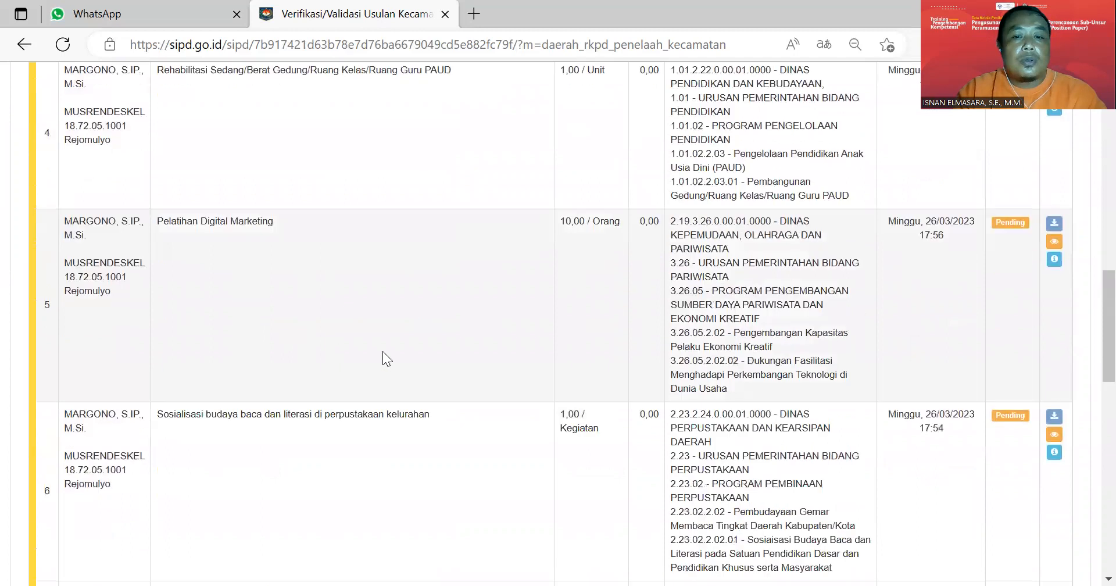
scroll(970, 502, down, 4)
click(1037, 362)
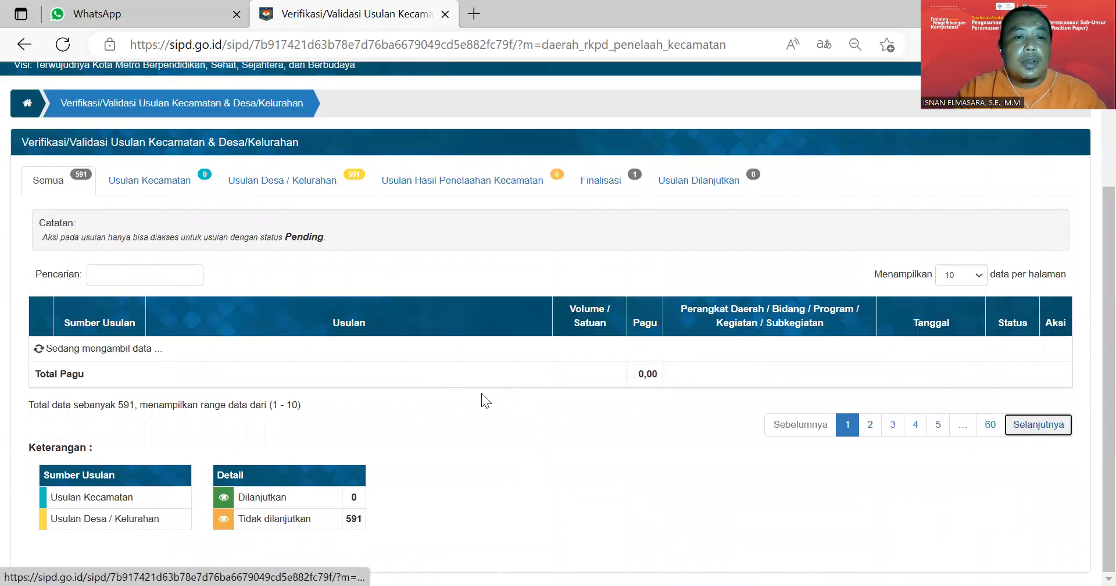
scroll(188, 304, up, 2)
scroll(188, 305, up, 10)
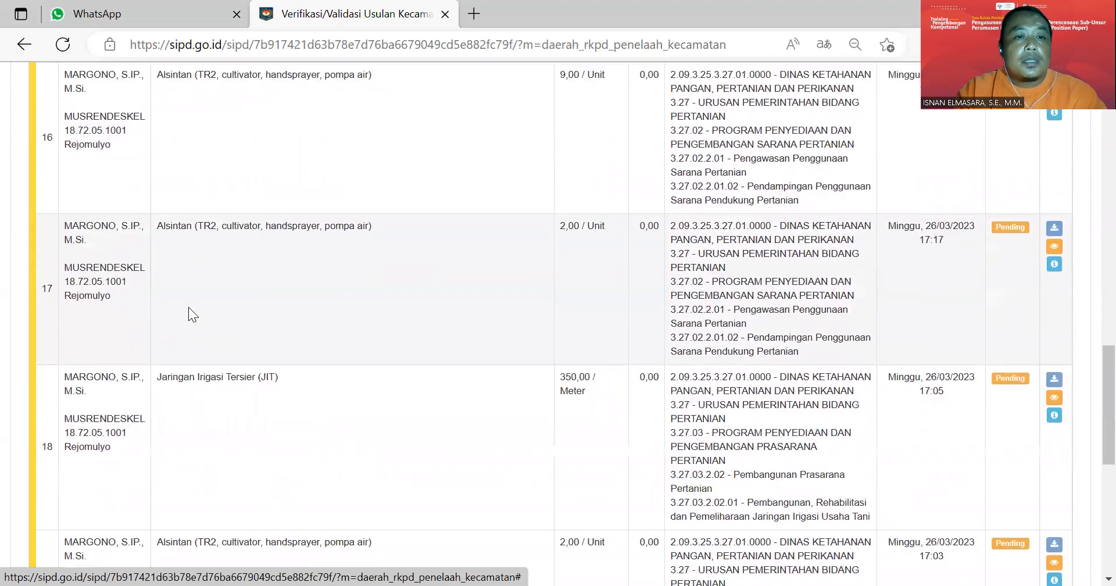
Show only the proposals under Usulan Desa / Kelurahan
scroll(183, 311, up, 10)
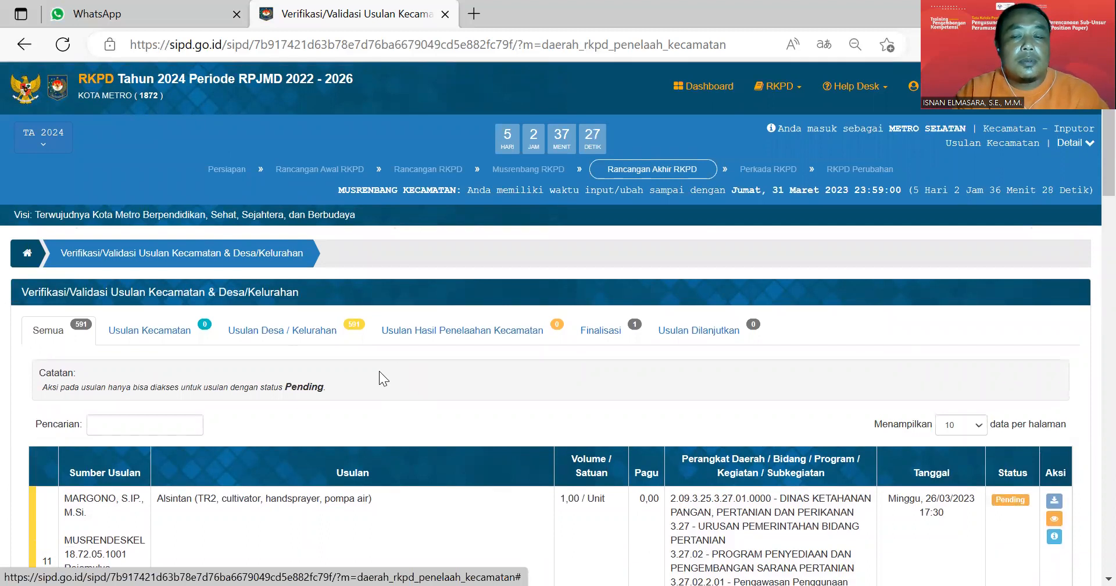
click(300, 334)
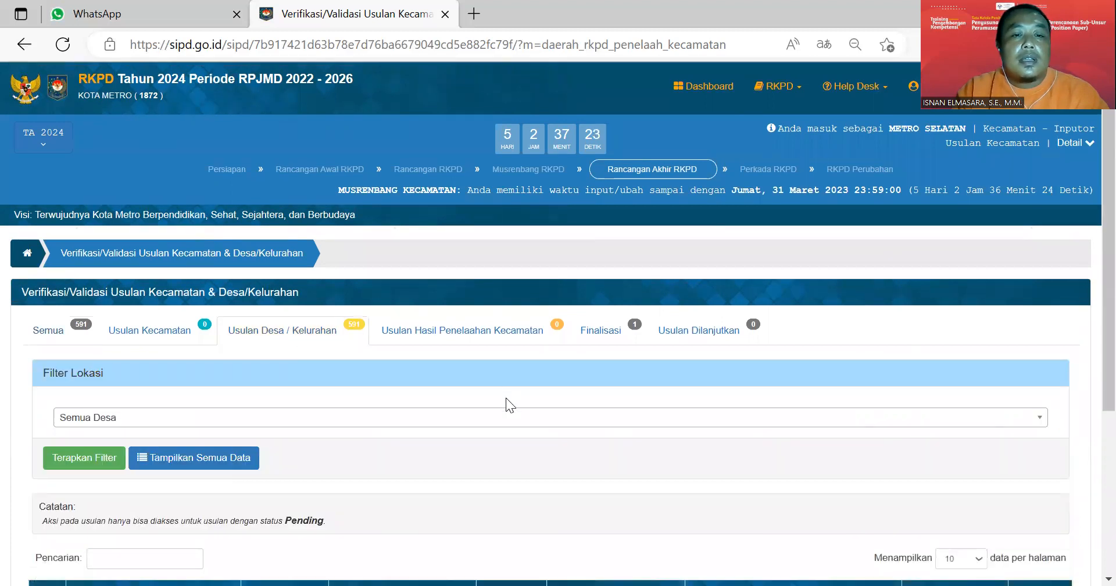
Filter the village proposals by location to 18.72.05.1002 Margorejo
scroll(506, 397, down, 1)
scroll(506, 398, down, 2)
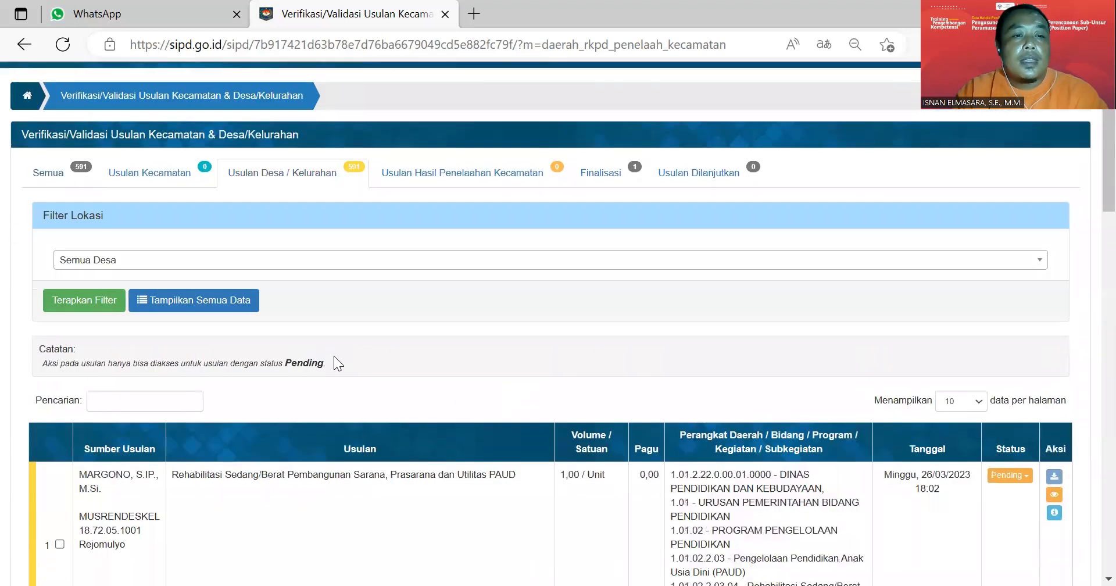
click(211, 262)
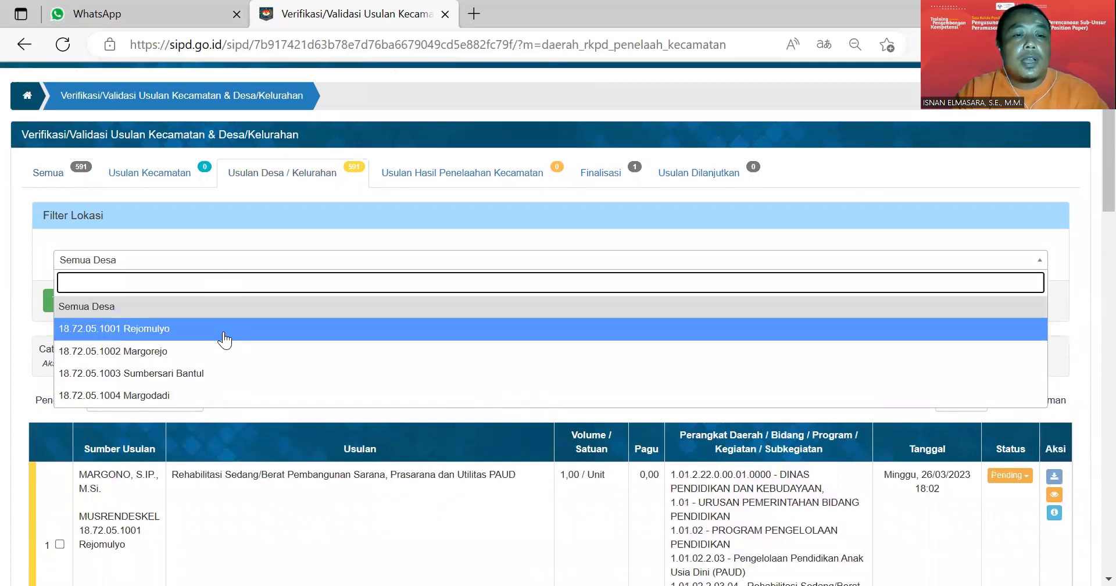
click(220, 352)
click(117, 311)
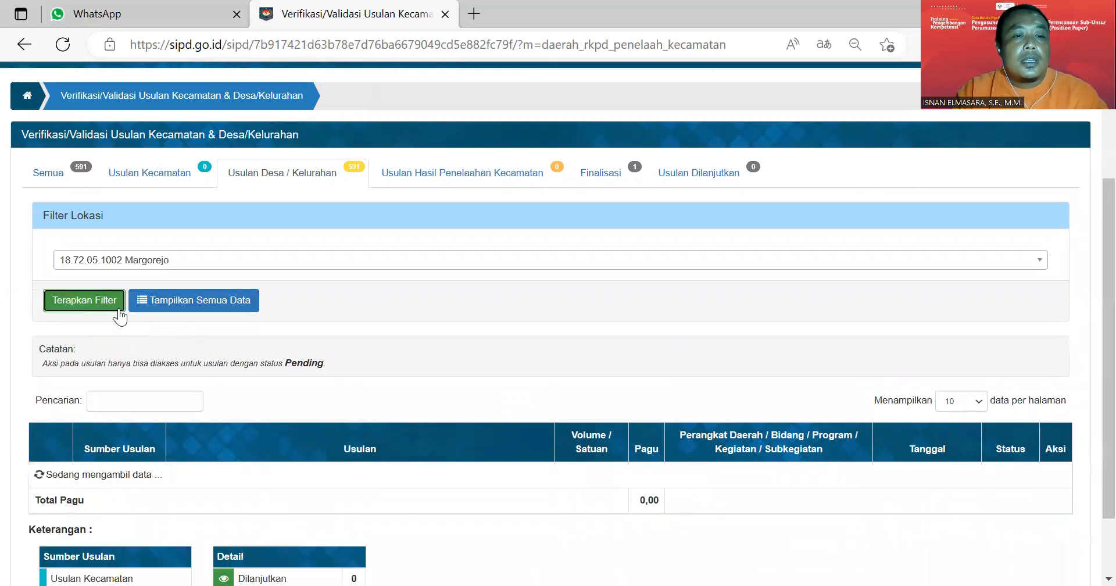
Browse the Margorejo proposals through to page 3, checking their proposed activities, volumes, responsible agencies and statuses
scroll(400, 387, down, 1)
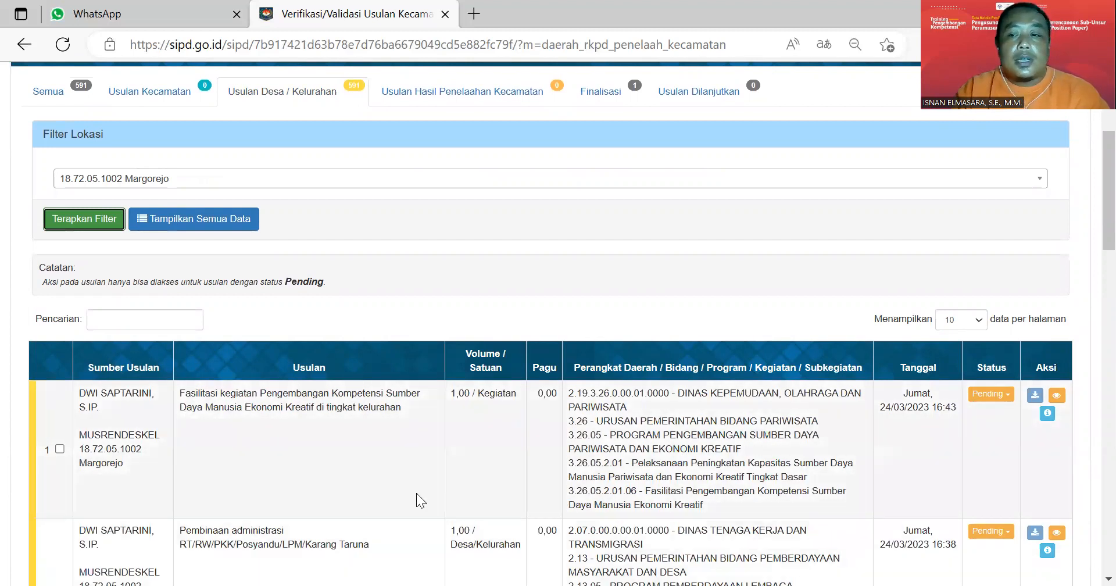
scroll(1015, 406, down, 3)
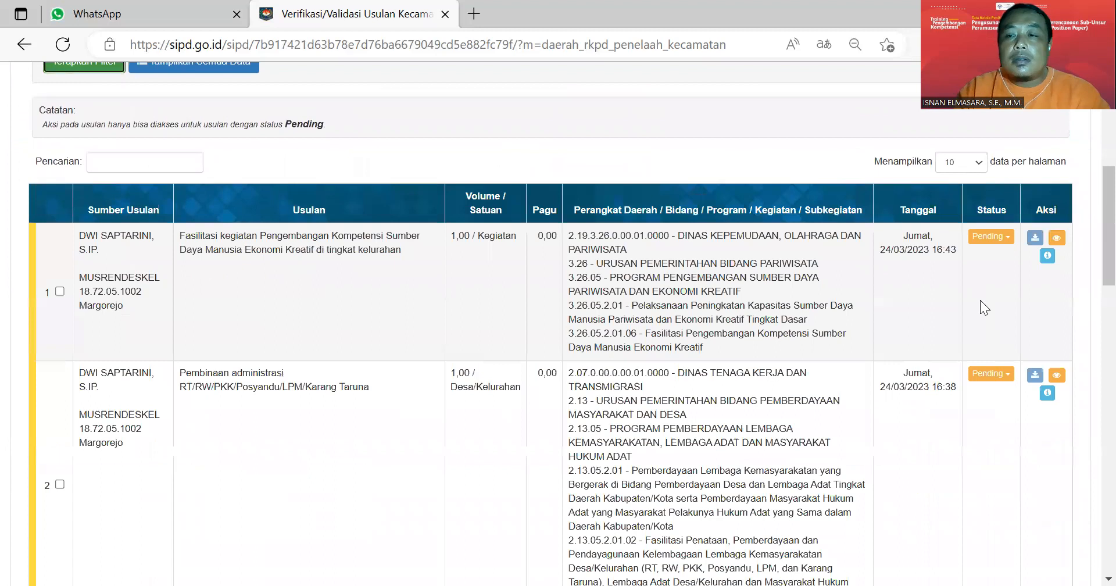
scroll(993, 315, down, 15)
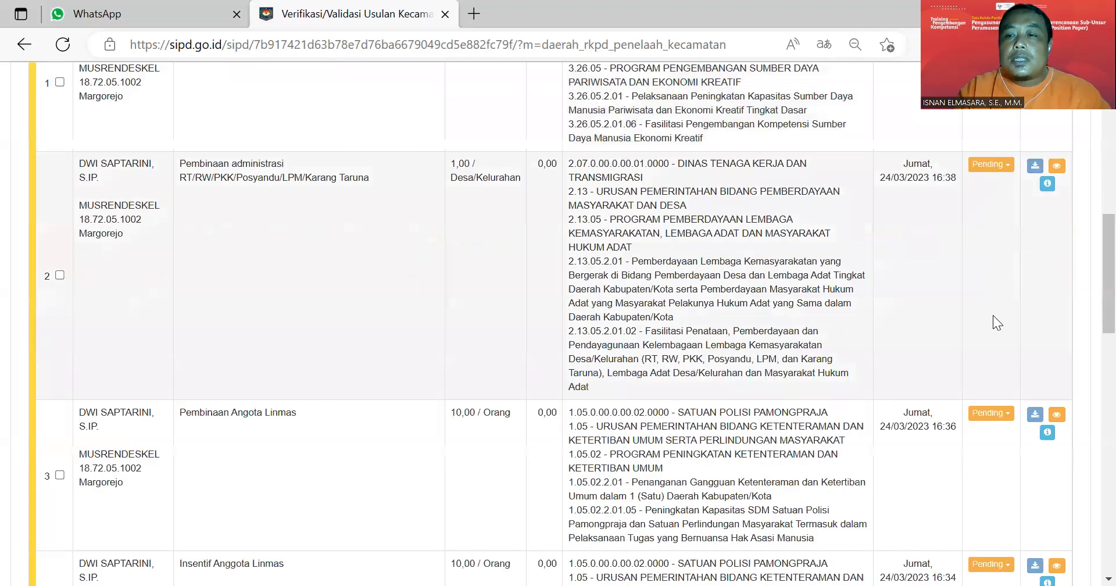
scroll(990, 321, down, 5)
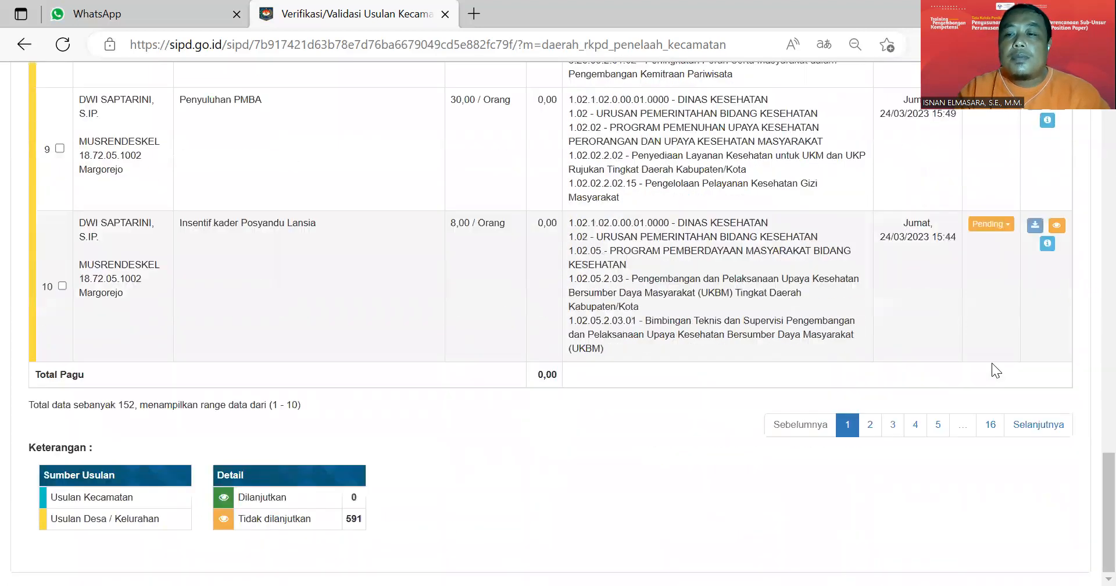
click(1016, 424)
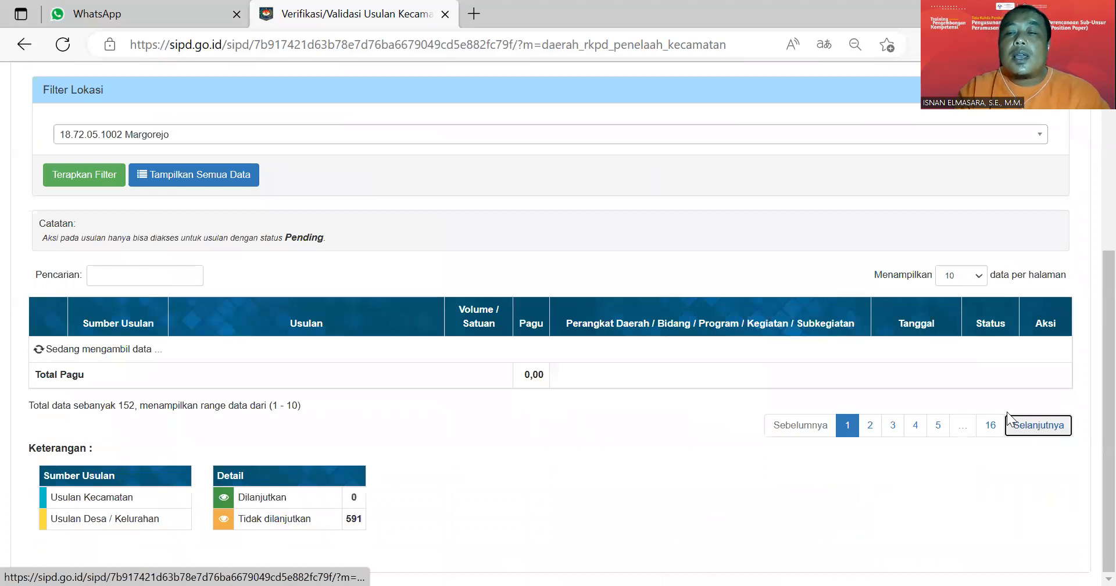
click(1042, 430)
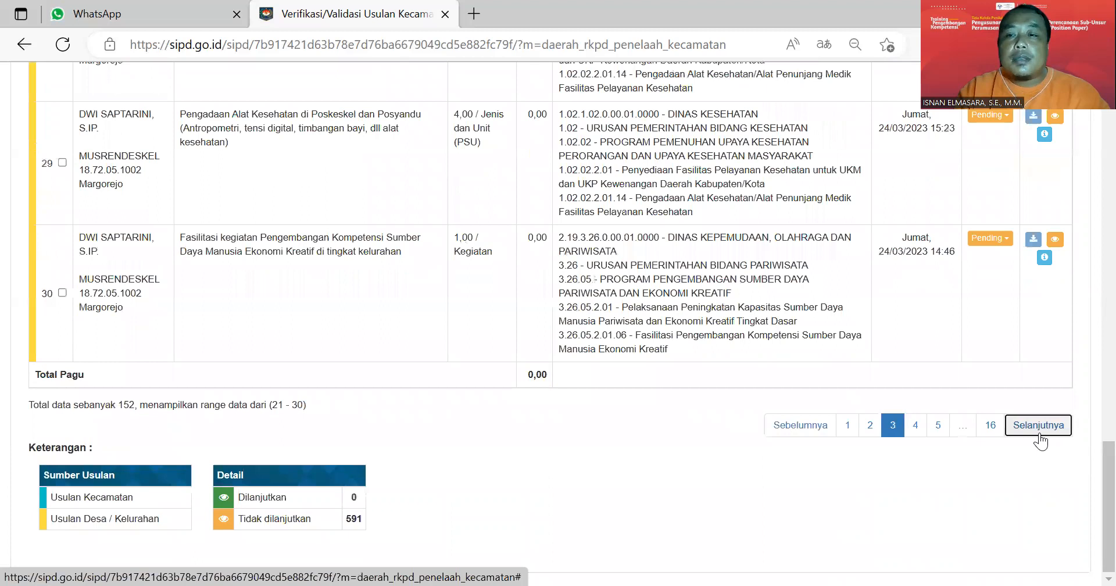
scroll(1040, 442, up, 3)
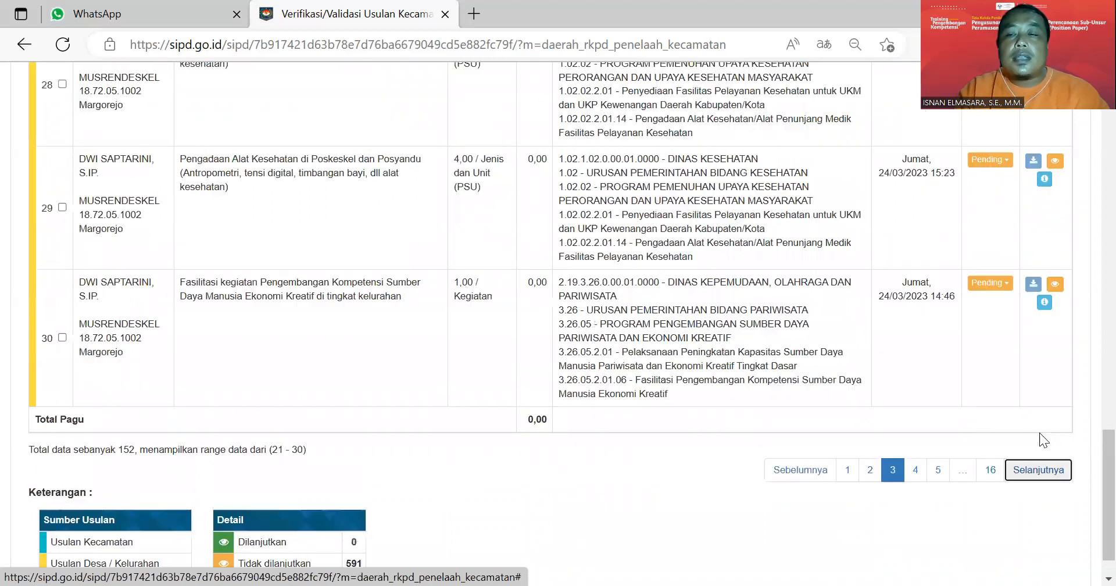
scroll(1039, 430, up, 3)
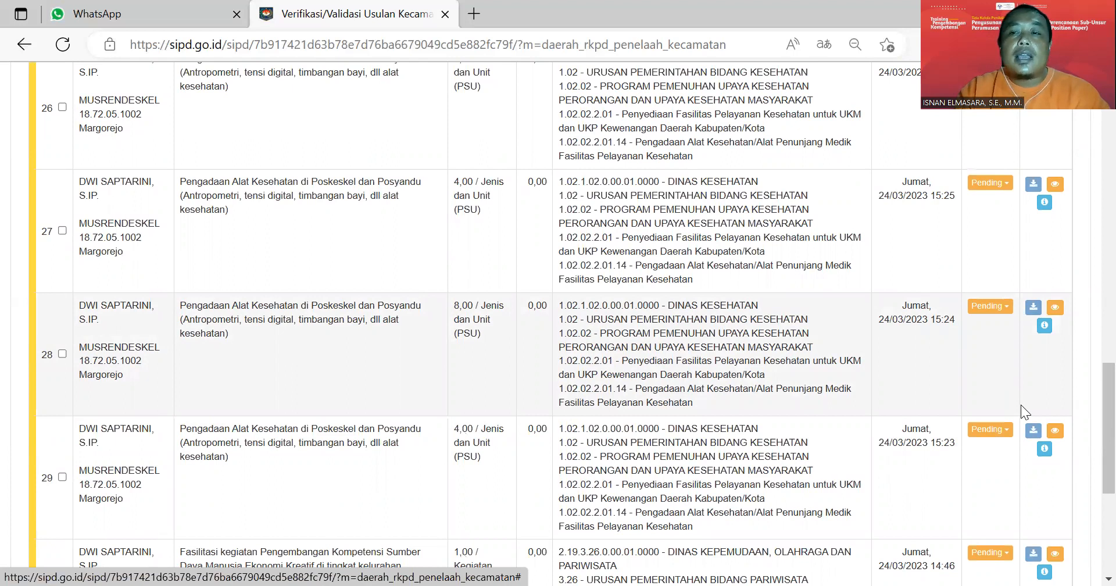
scroll(986, 390, up, 10)
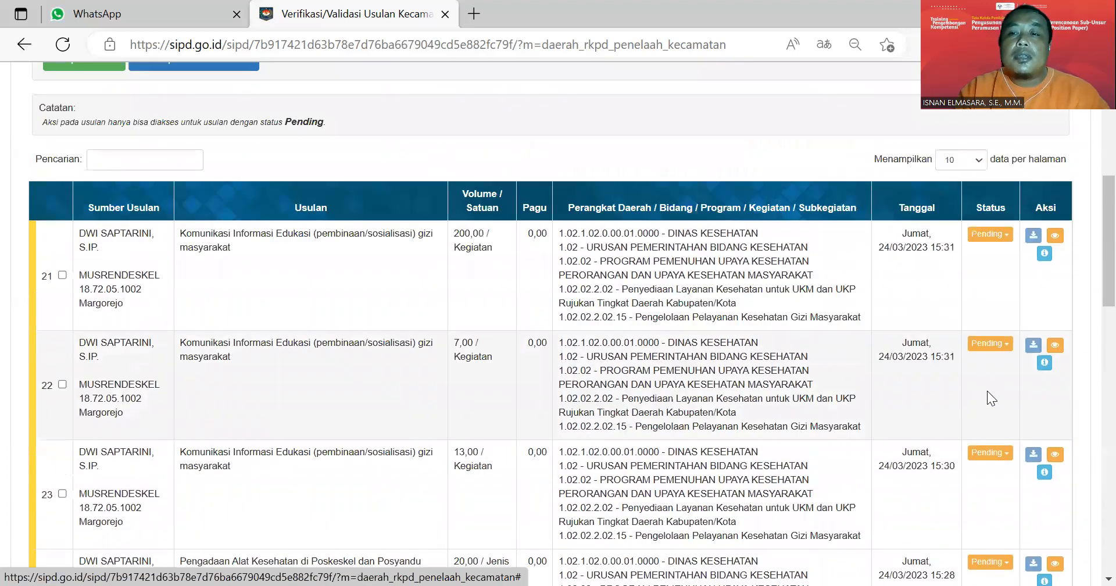
scroll(987, 390, up, 5)
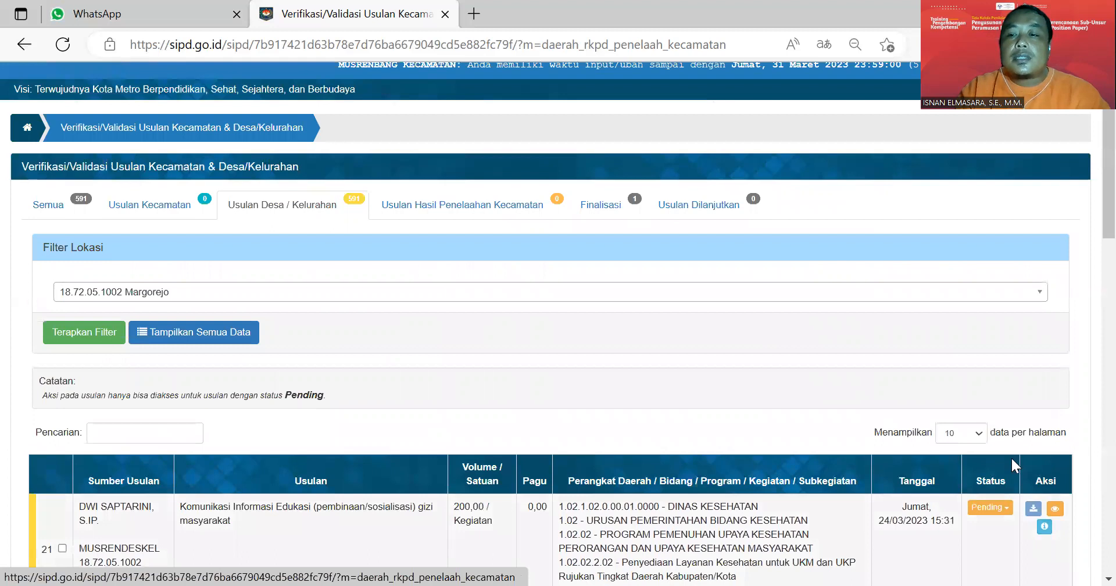
Examine the status options offered for proposal 21 without changing its status
click(989, 507)
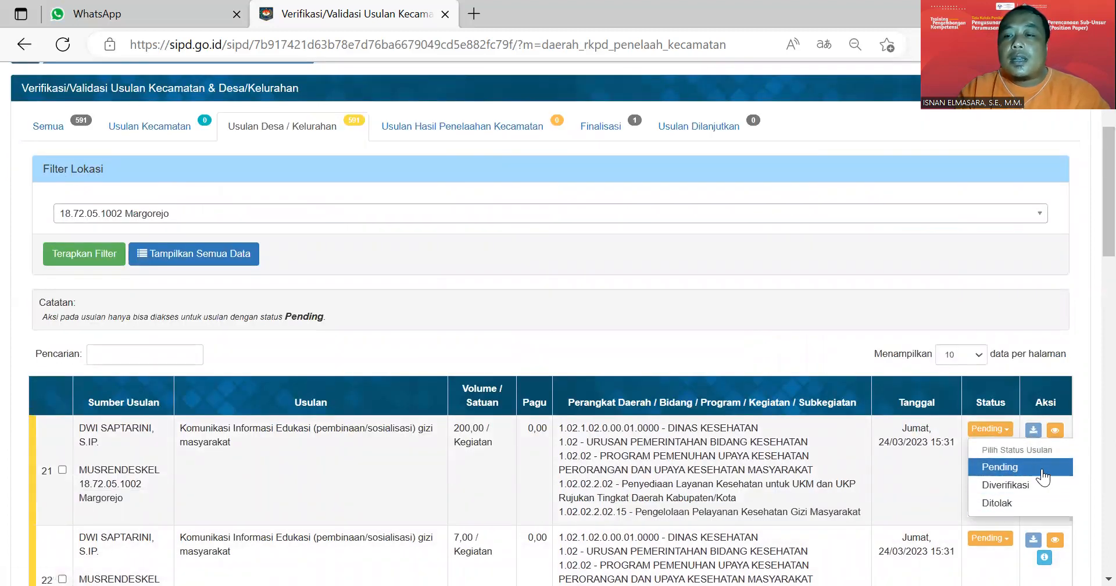
click(917, 482)
click(991, 430)
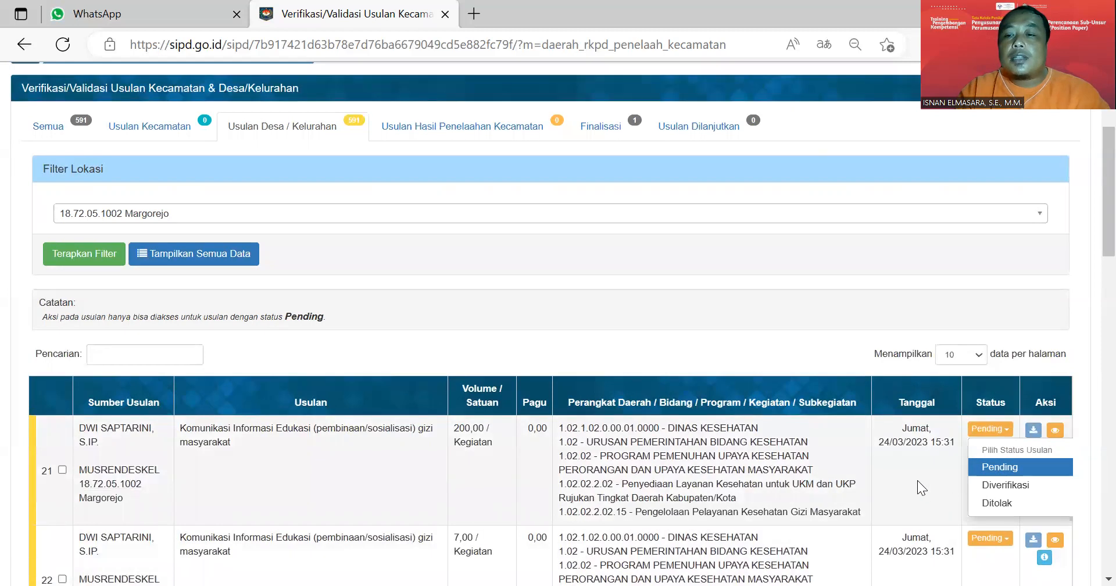
click(915, 477)
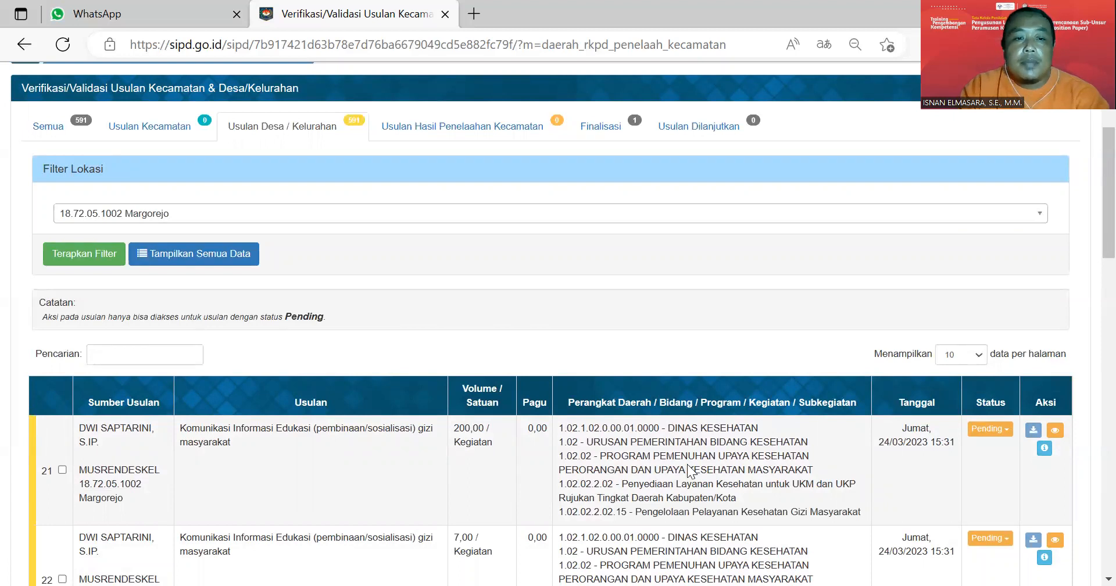
scroll(292, 463, down, 1)
scroll(292, 462, down, 1)
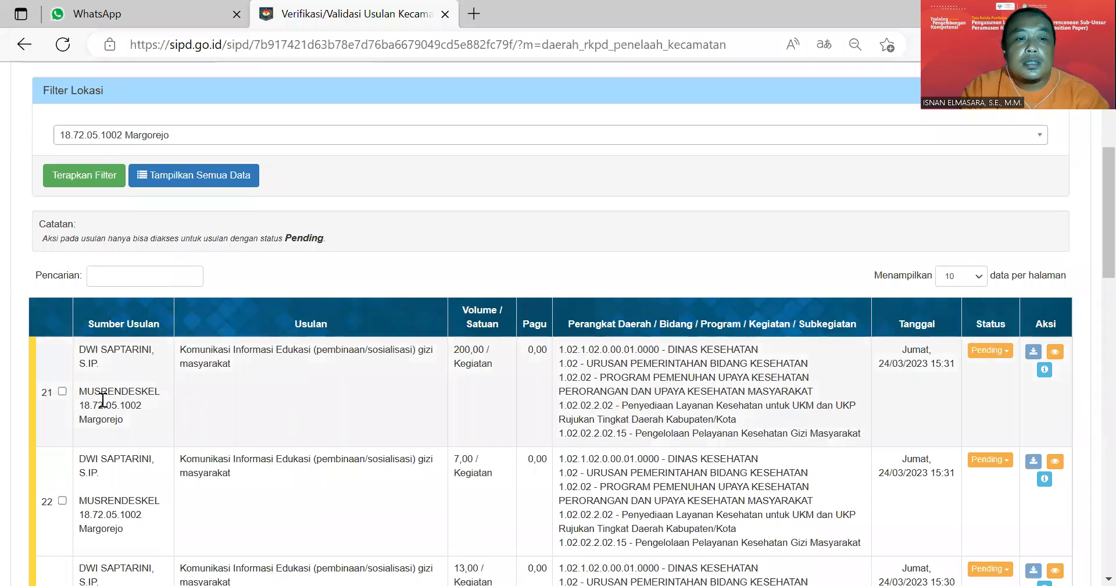
scroll(101, 404, up, 3)
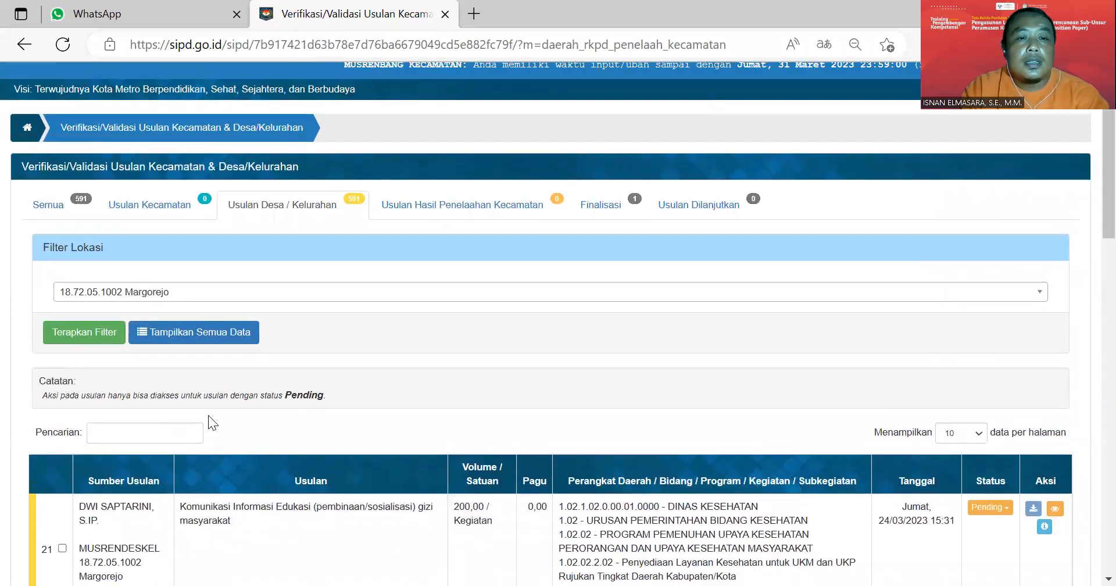
click(160, 292)
click(168, 384)
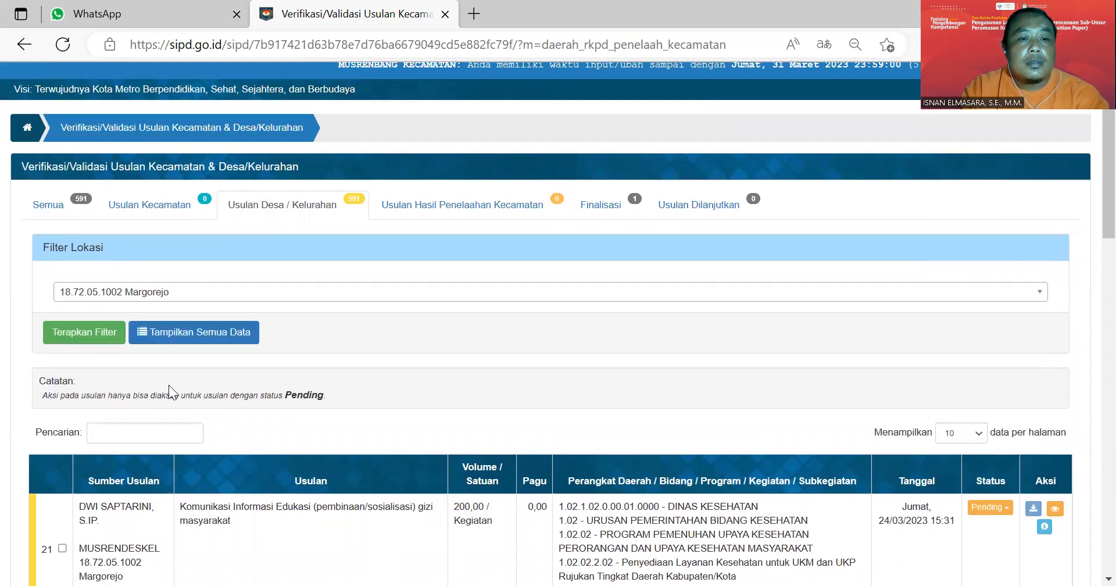
scroll(172, 401, down, 3)
scroll(157, 441, down, 2)
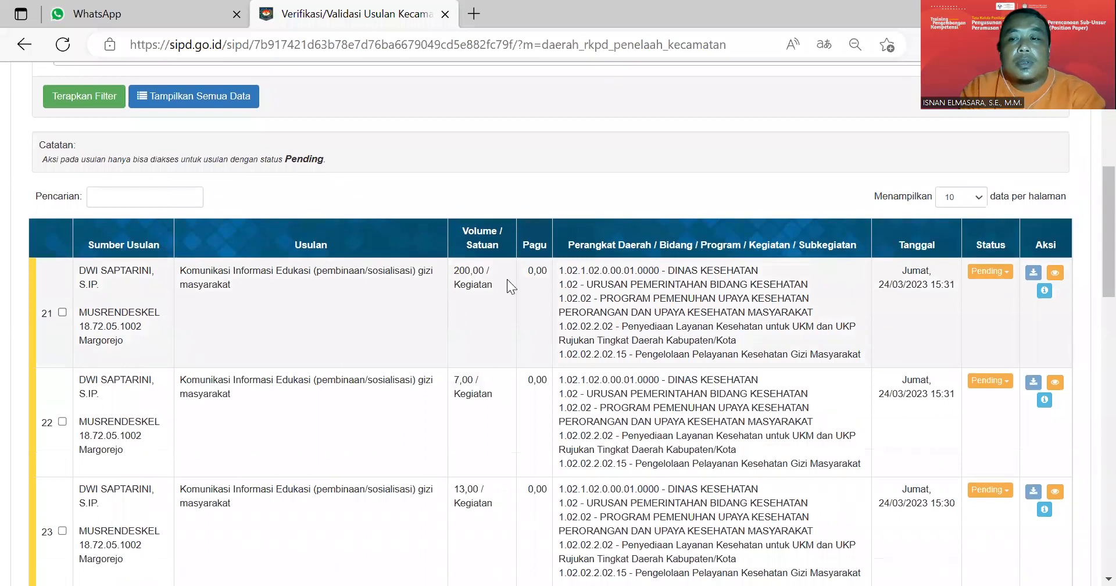
Set the status of proposal 21 to Diverifikasi and confirm the status change
click(988, 272)
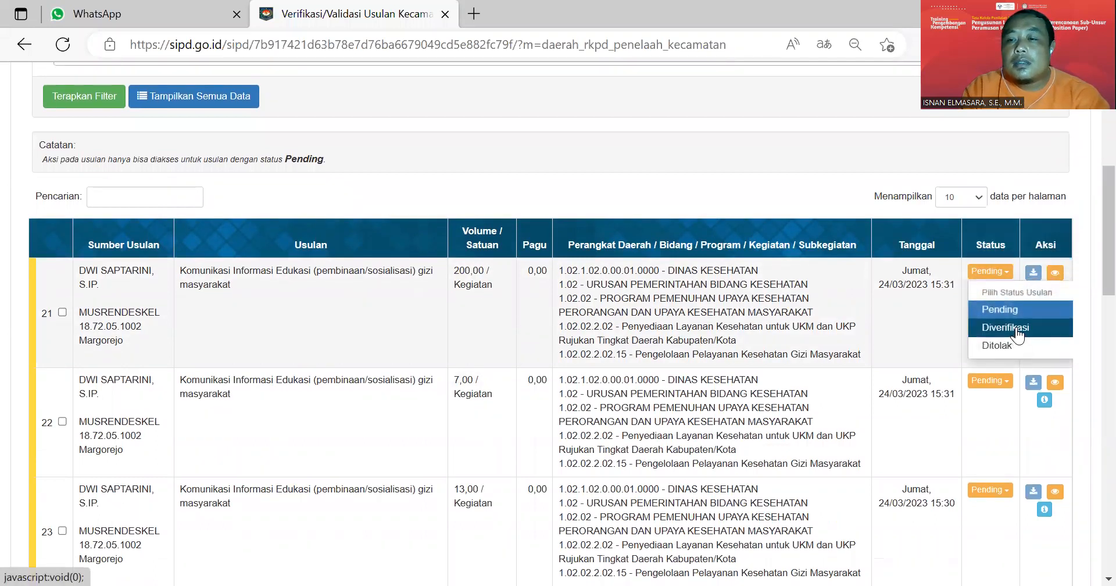
click(1010, 311)
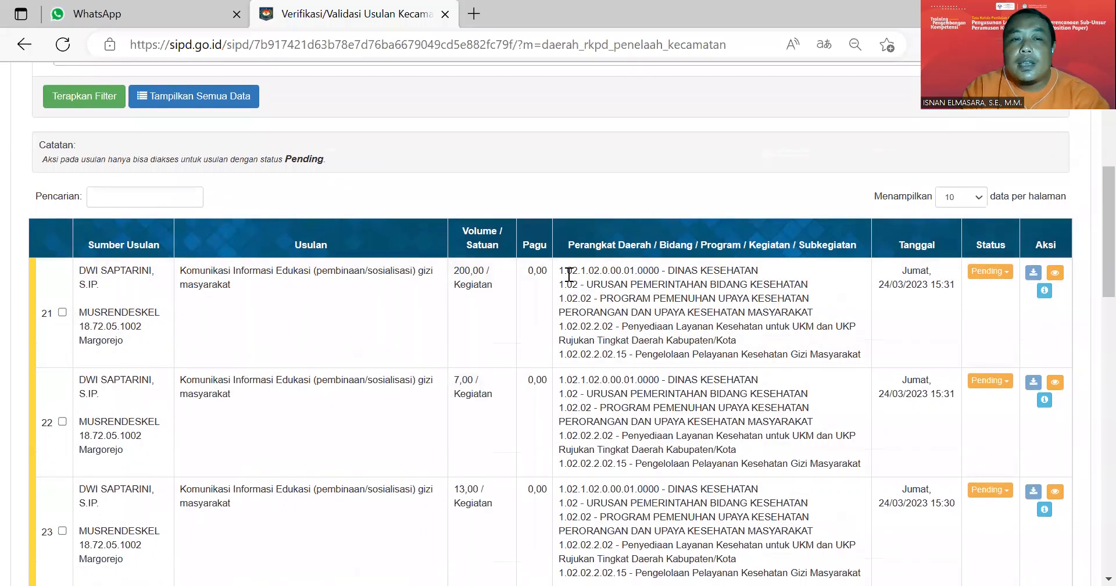
click(990, 276)
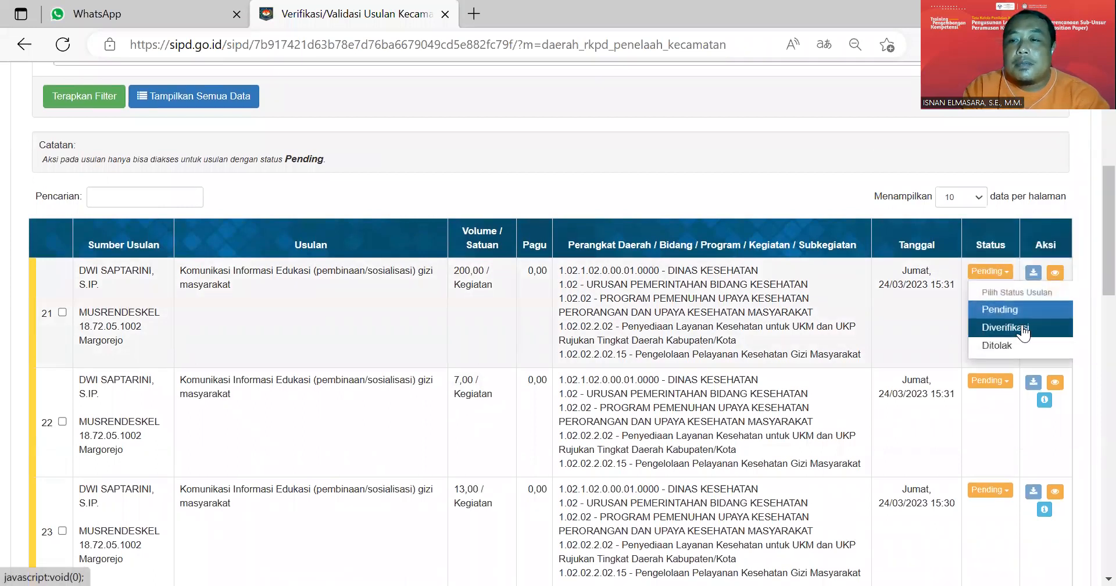
click(1022, 330)
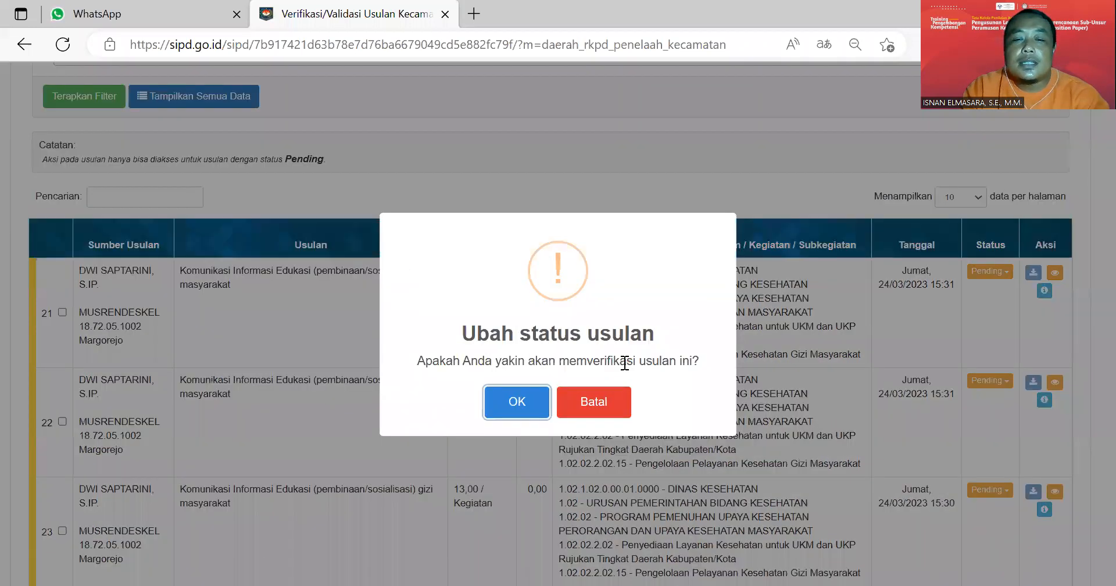
click(525, 405)
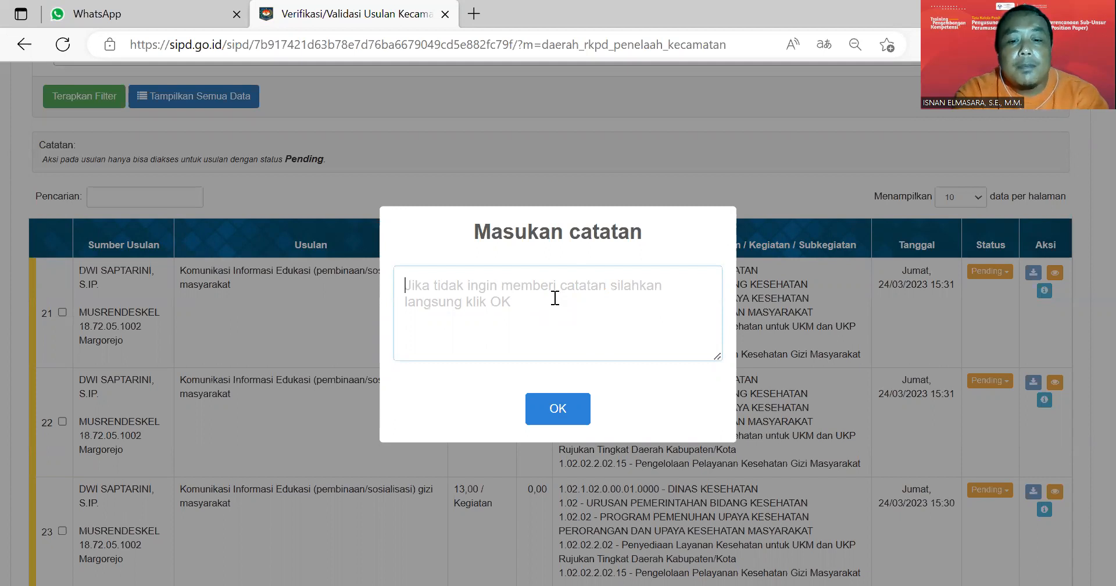
Begin the verification note for proposal 21 with the line "Prioritas ke 1 Bidang Sosial Budaya"
text(Pr)
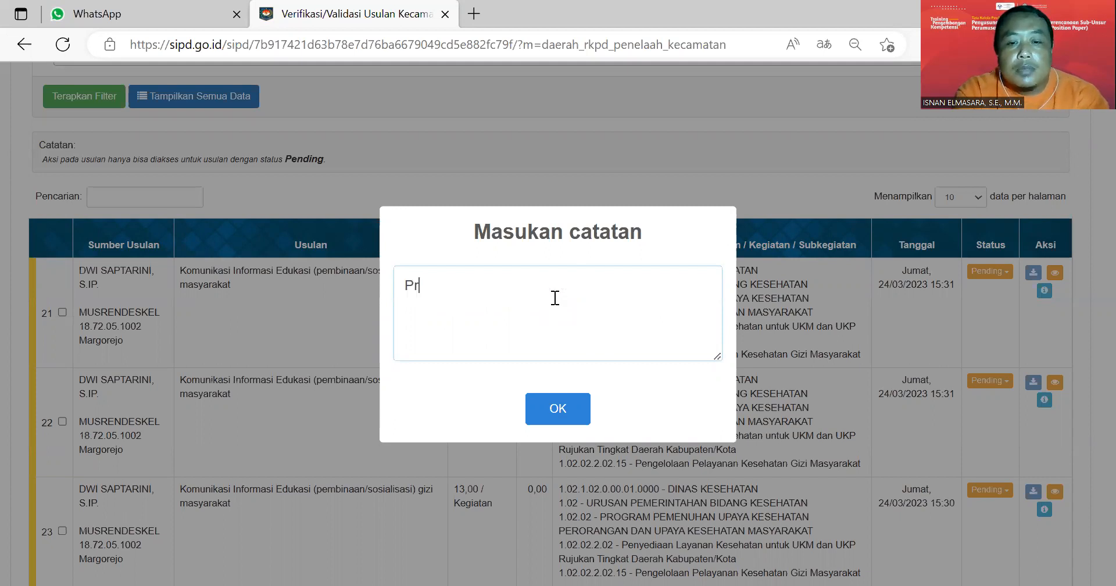
text(ioritas)
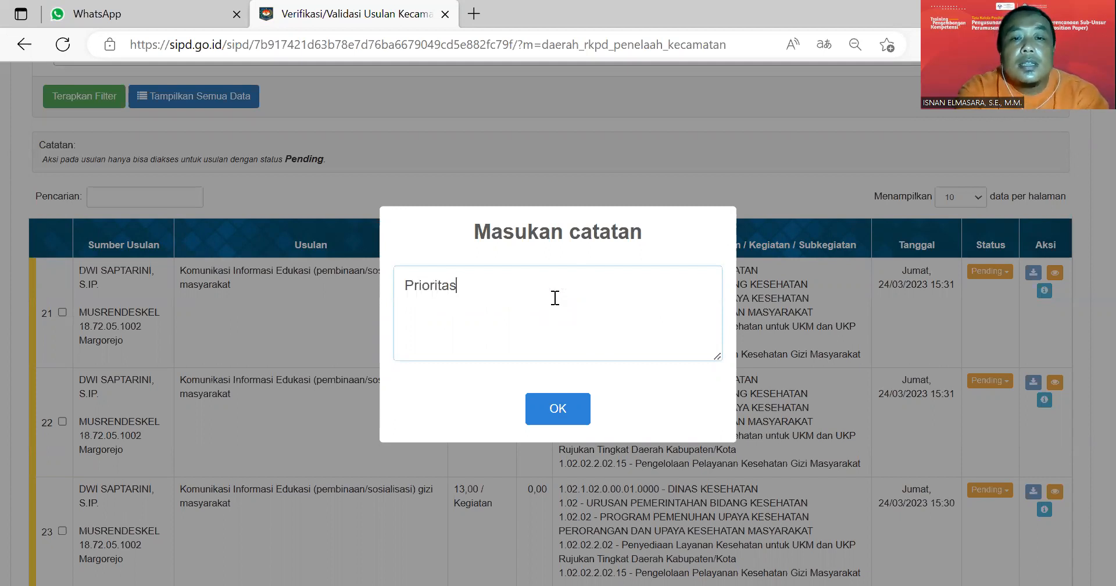
text( ke)
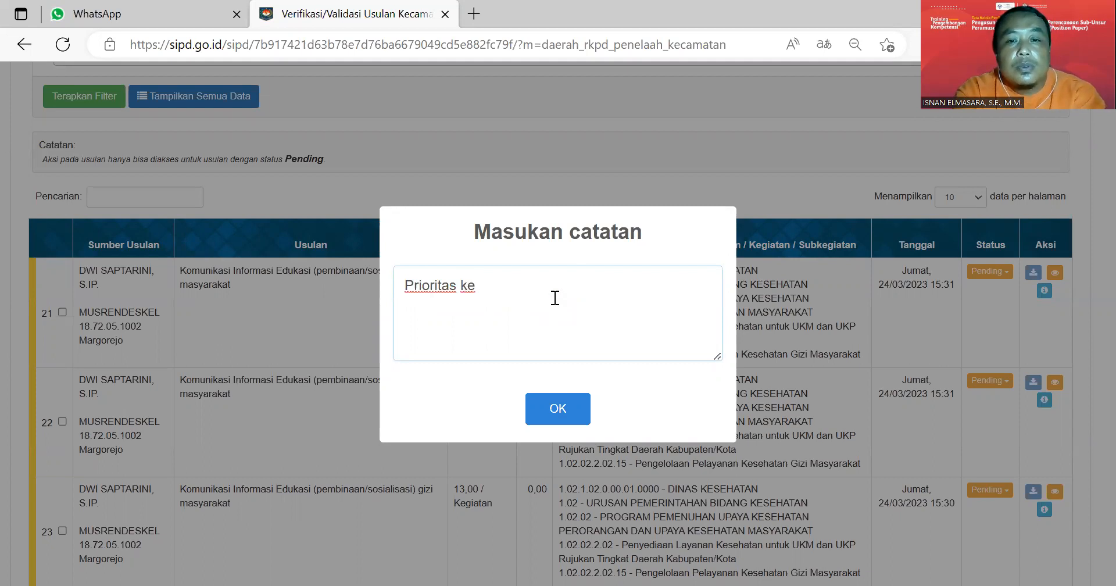
text( 1 B)
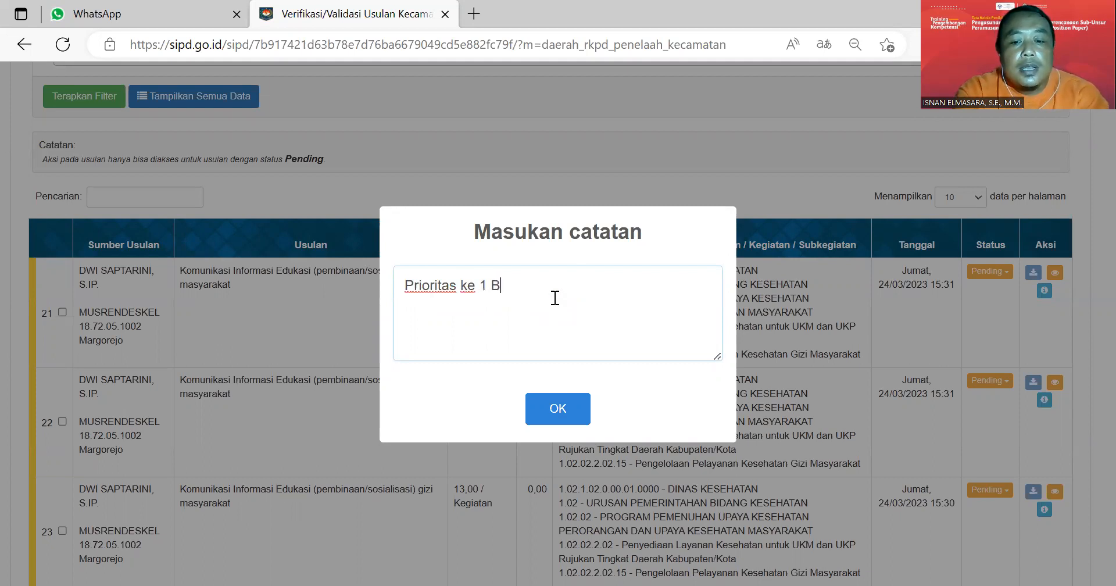
text(idang Sosial Budaya)
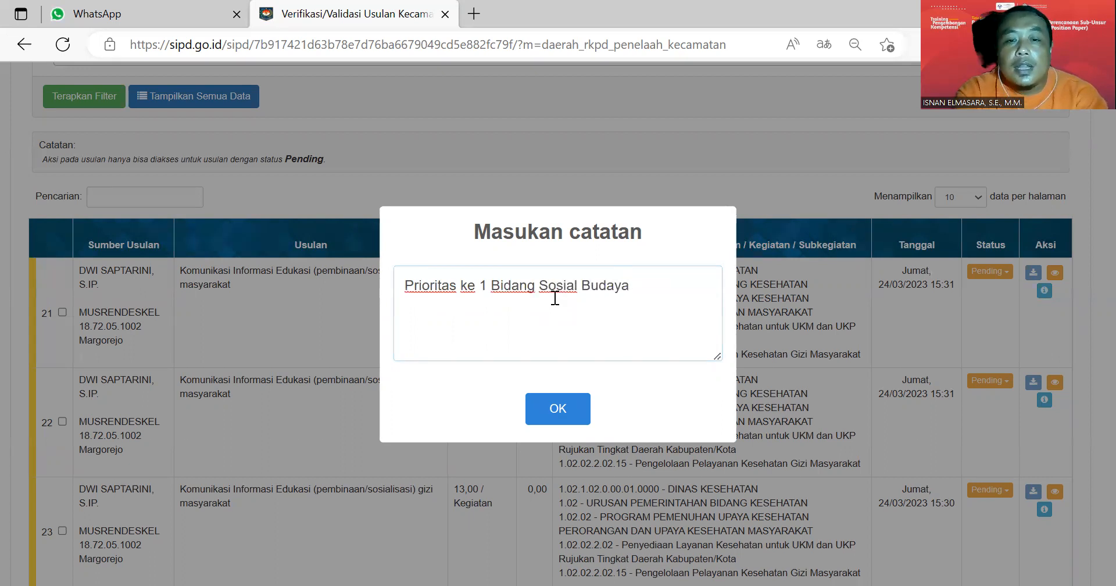
key(Return)
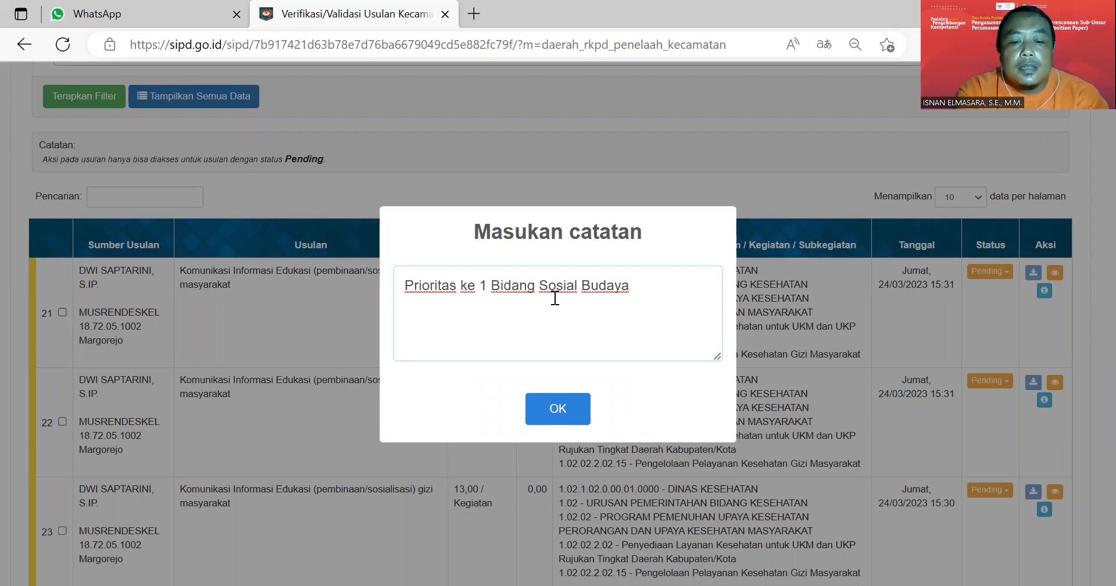
Add the text "diteruskan Kepada Perangkata Daerah Pengampu" to the note, set apart below the priority line
text(diter)
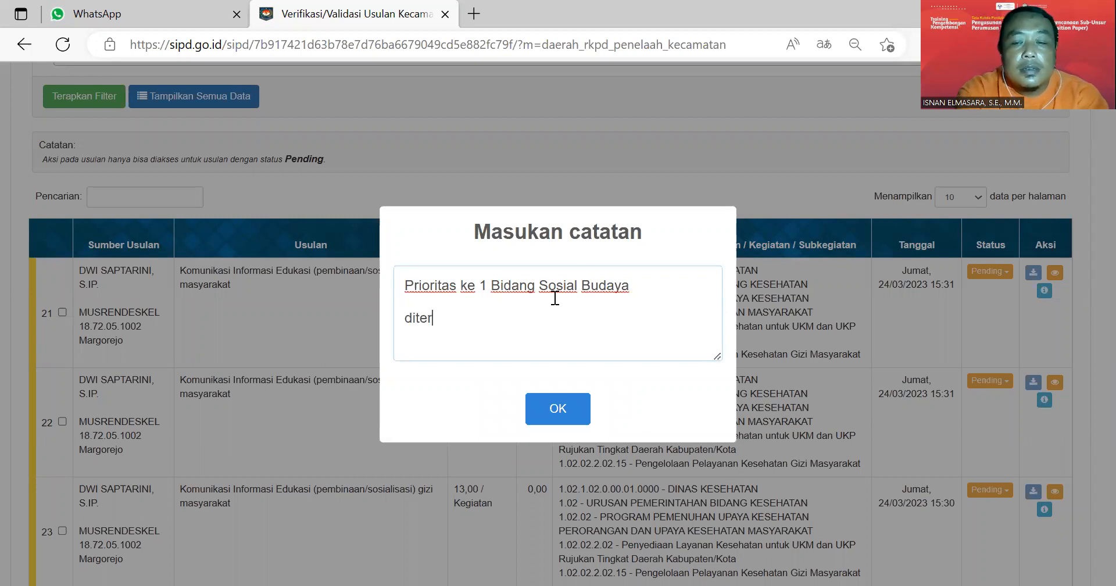
text(uskan Kepda)
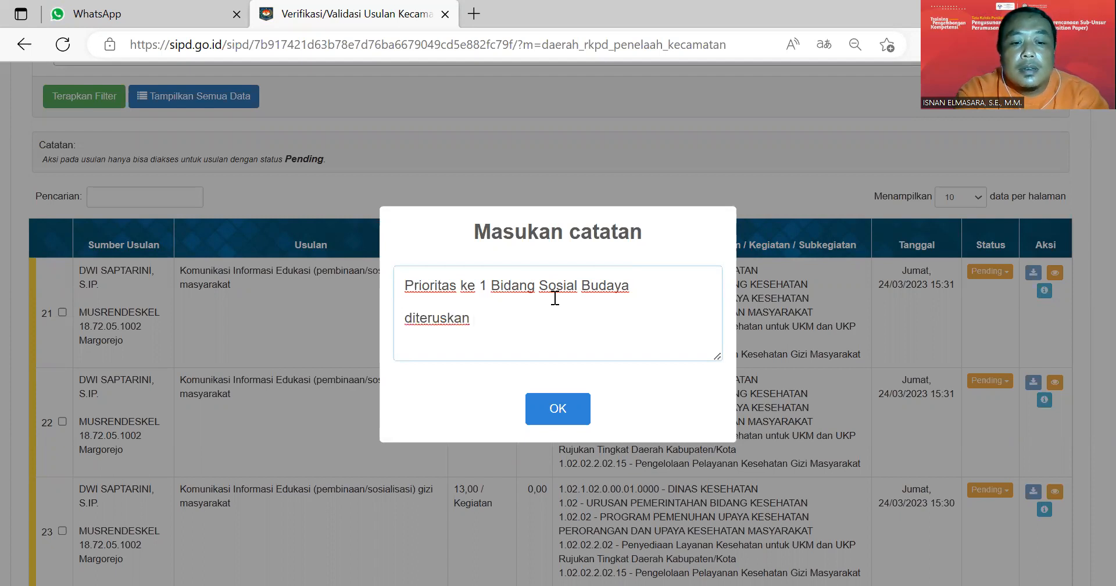
key(BackSpace)
key(BackSpace)
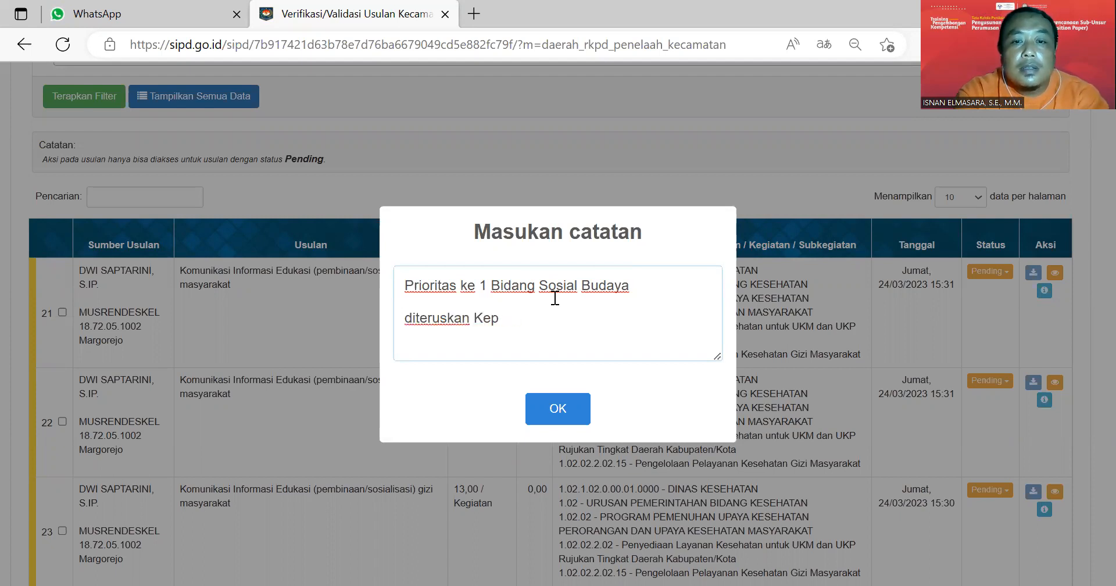
text(ada Perangka)
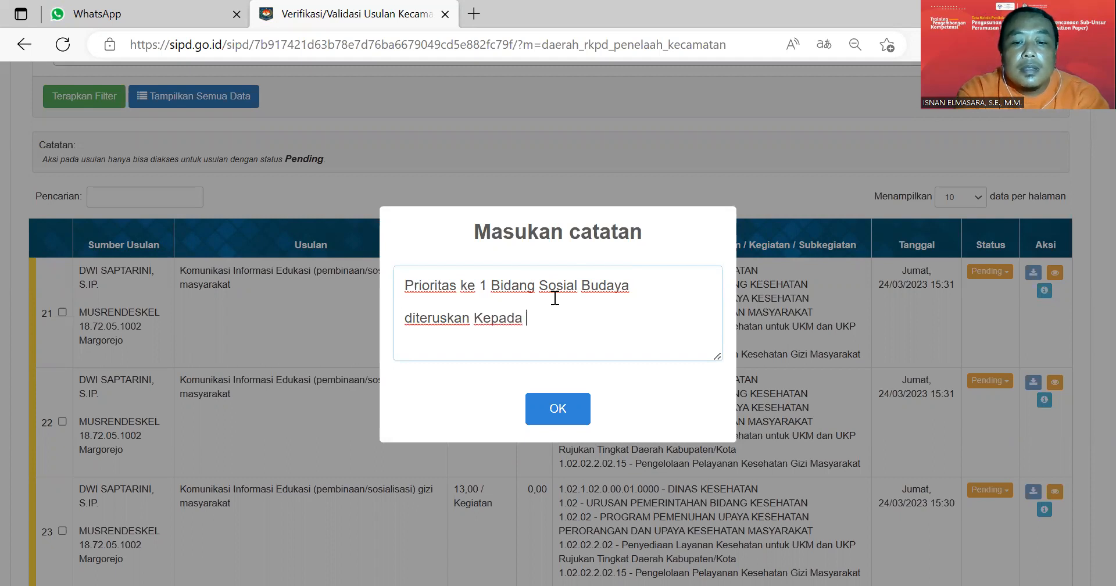
text(t)
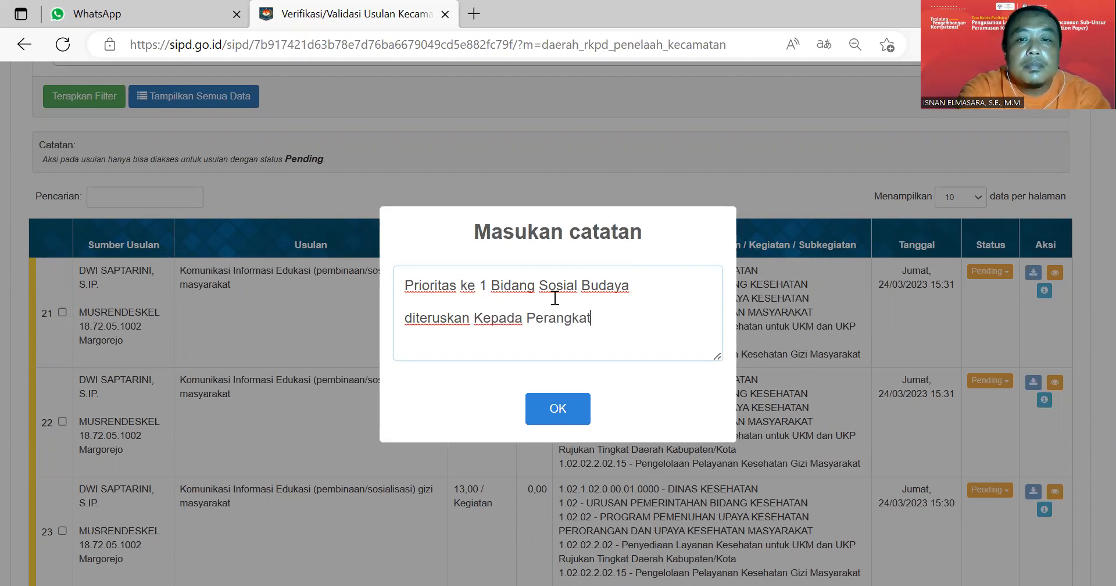
text(a Daerah)
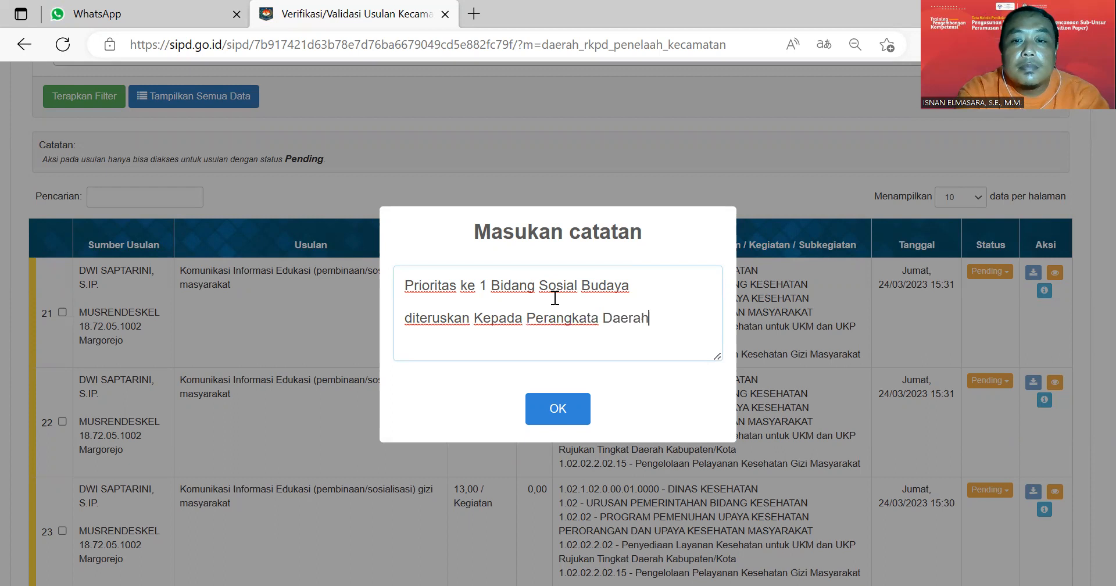
text( Pengampu)
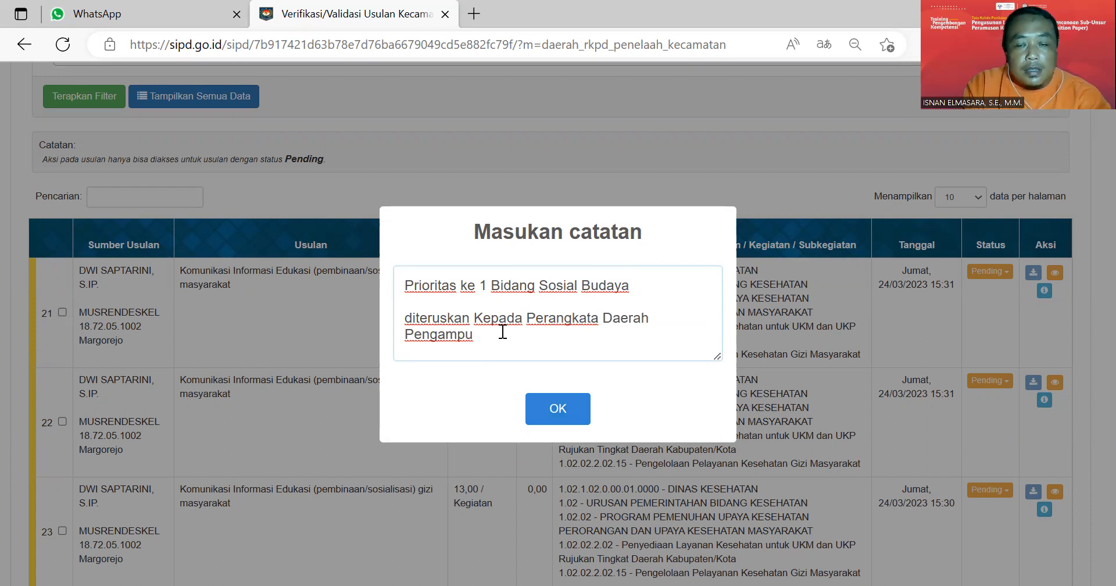
Add "Uji Coba" as a separate last line, review the whole note and submit it
key(Return)
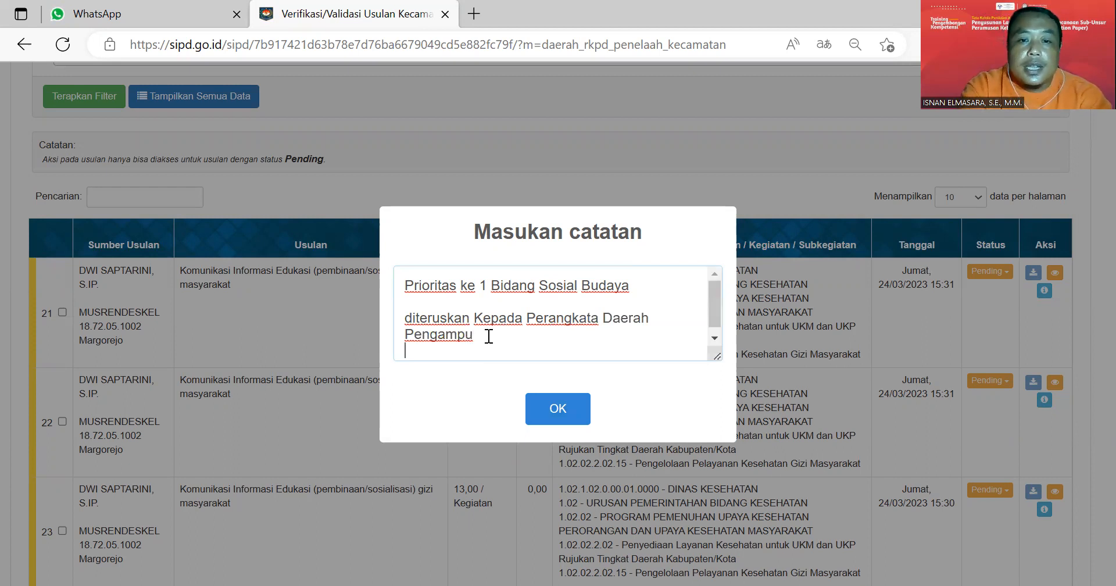
key(Return)
text(Uj)
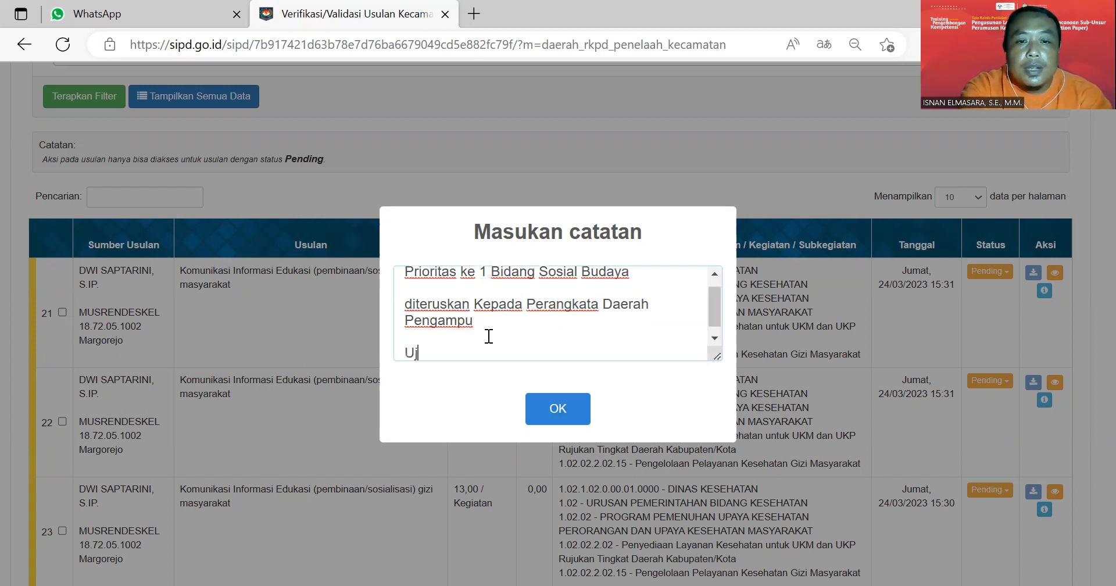
text(i Coba)
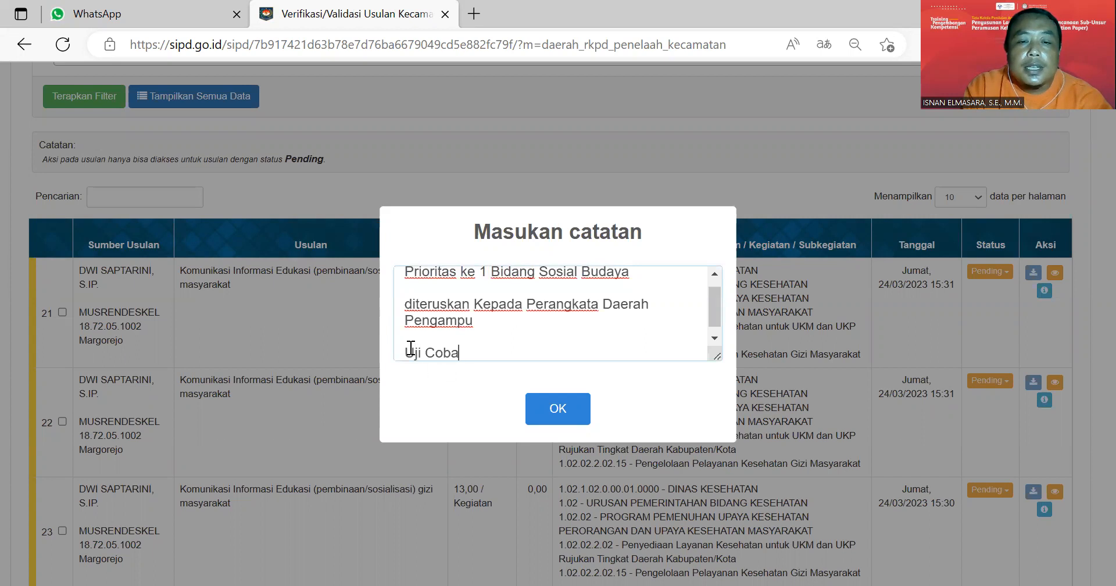
scroll(526, 314, up, 1)
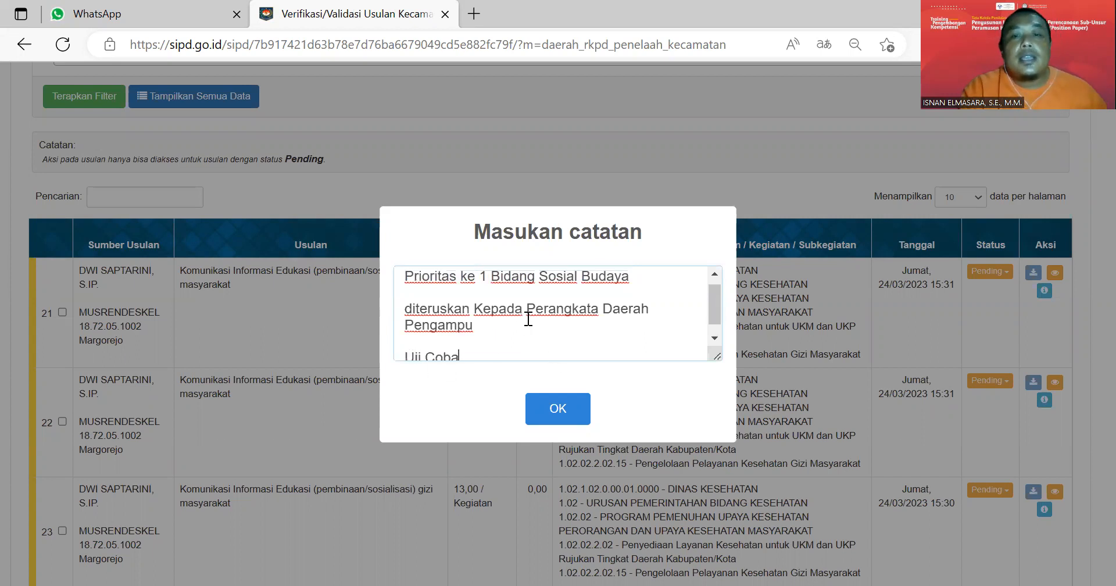
scroll(504, 305, down, 1)
scroll(454, 273, up, 1)
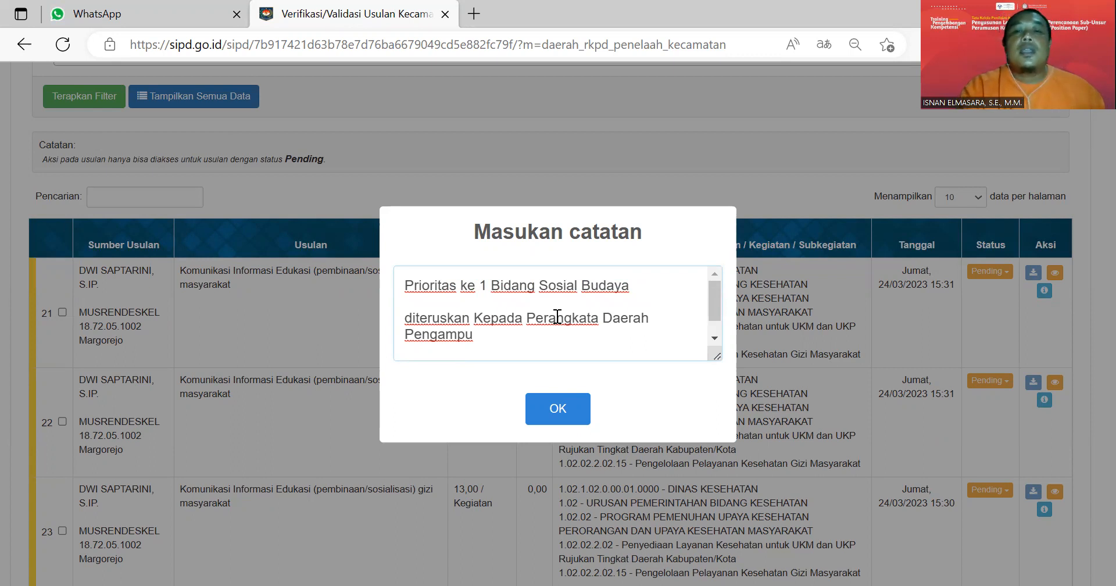
scroll(589, 334, down, 1)
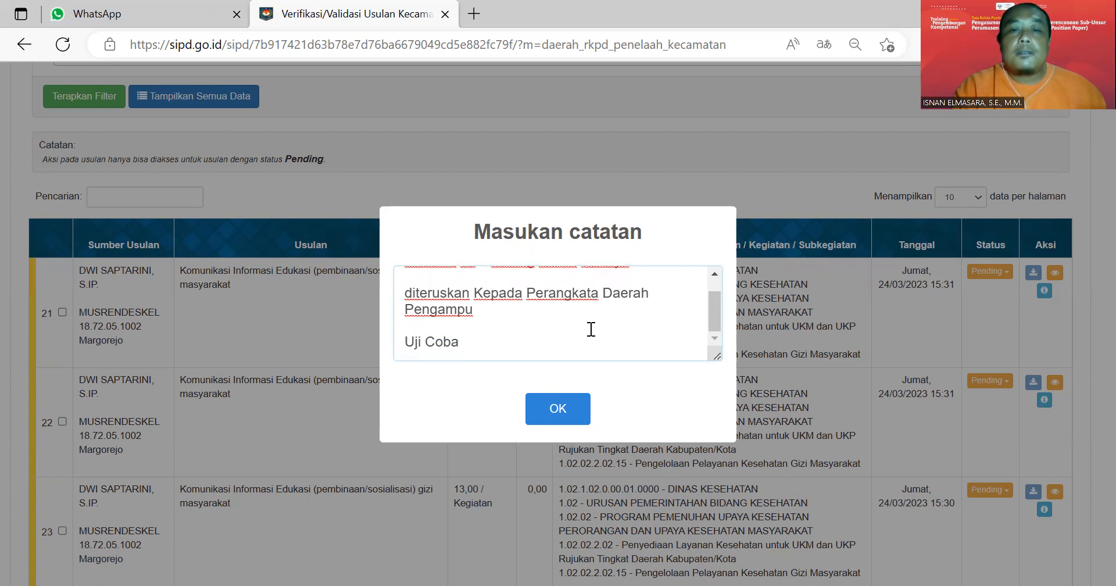
scroll(591, 328, up, 1)
scroll(591, 328, down, 1)
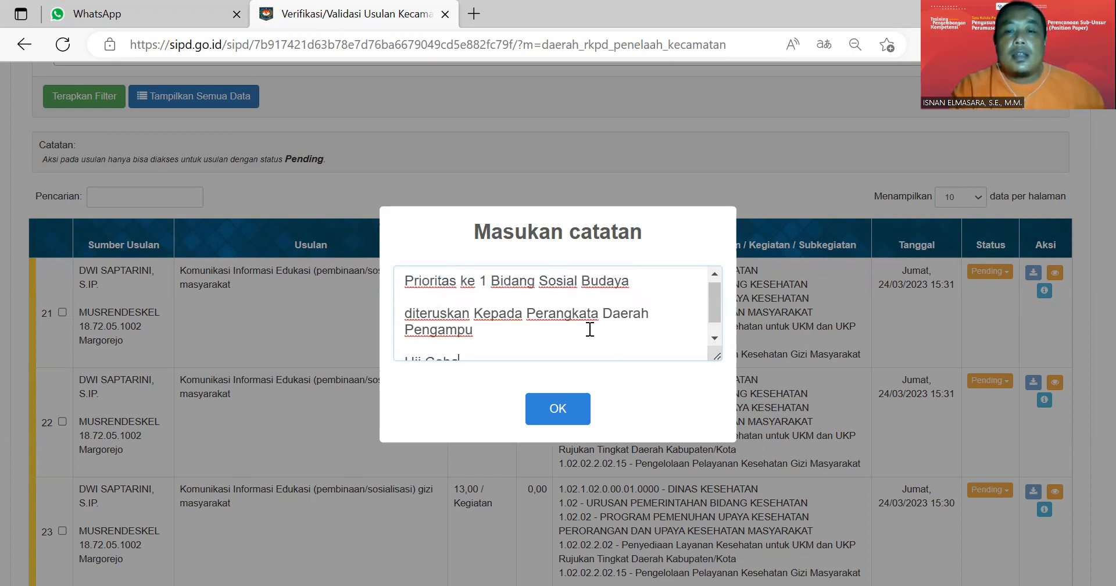
click(565, 411)
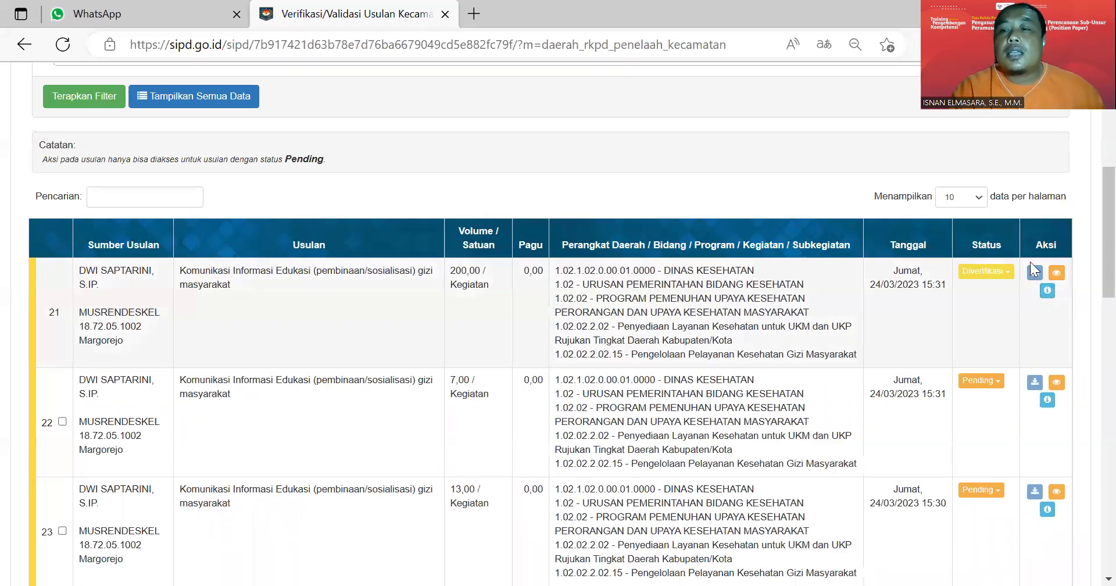
Review the information record of proposal 21, including its Catatan entry from Metro Selatan, and close it
click(1046, 290)
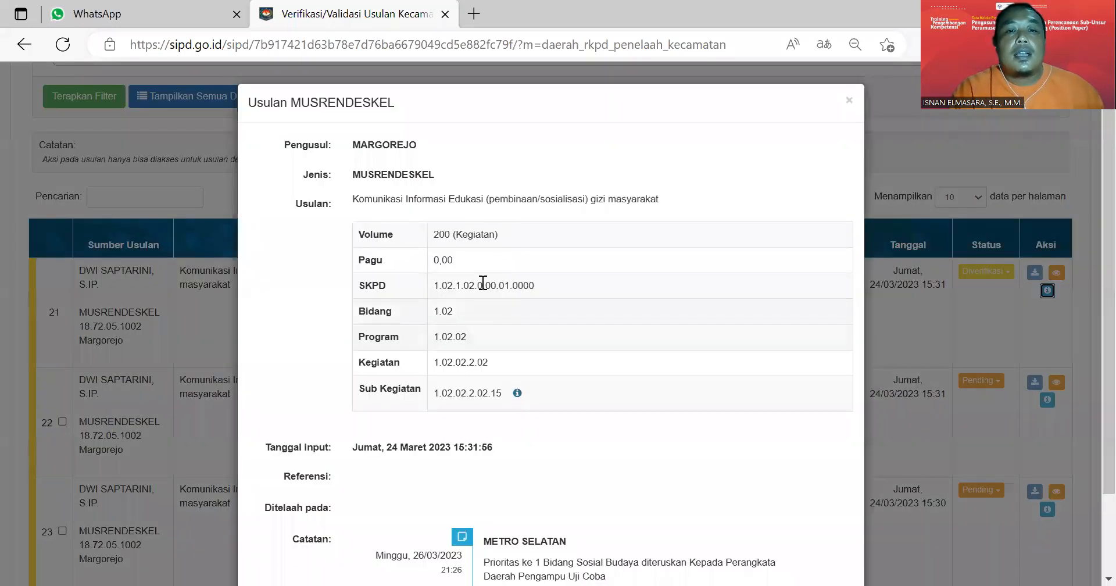
scroll(476, 278, down, 2)
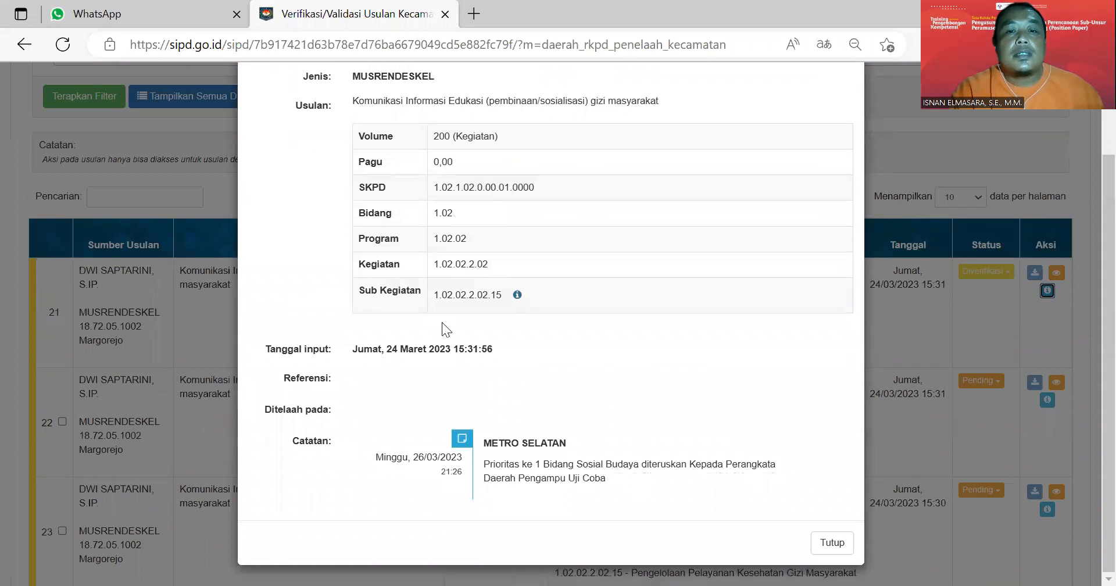
scroll(441, 322, up, 2)
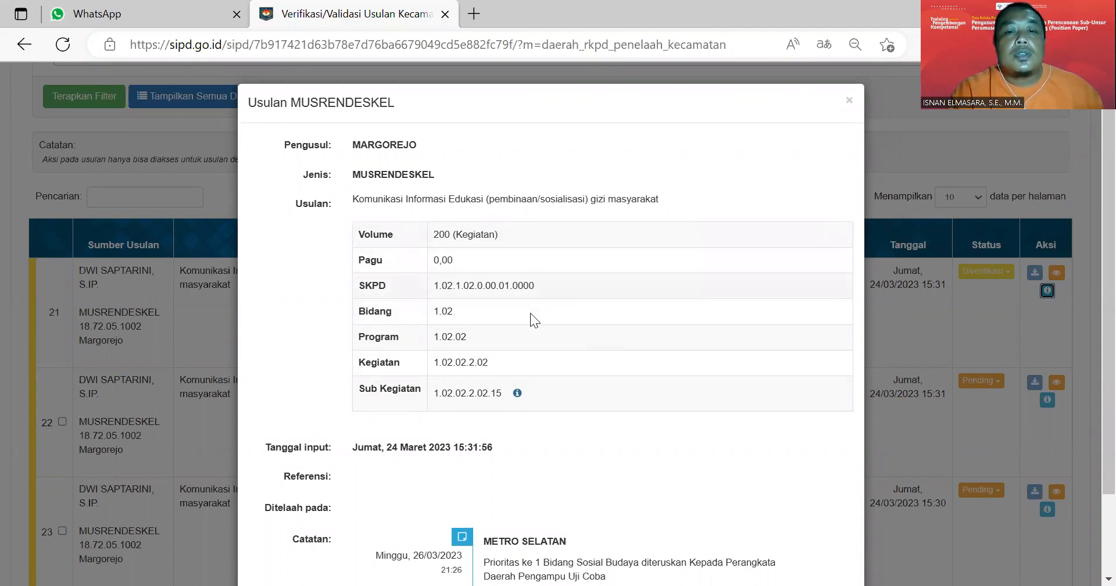
scroll(530, 317, down, 2)
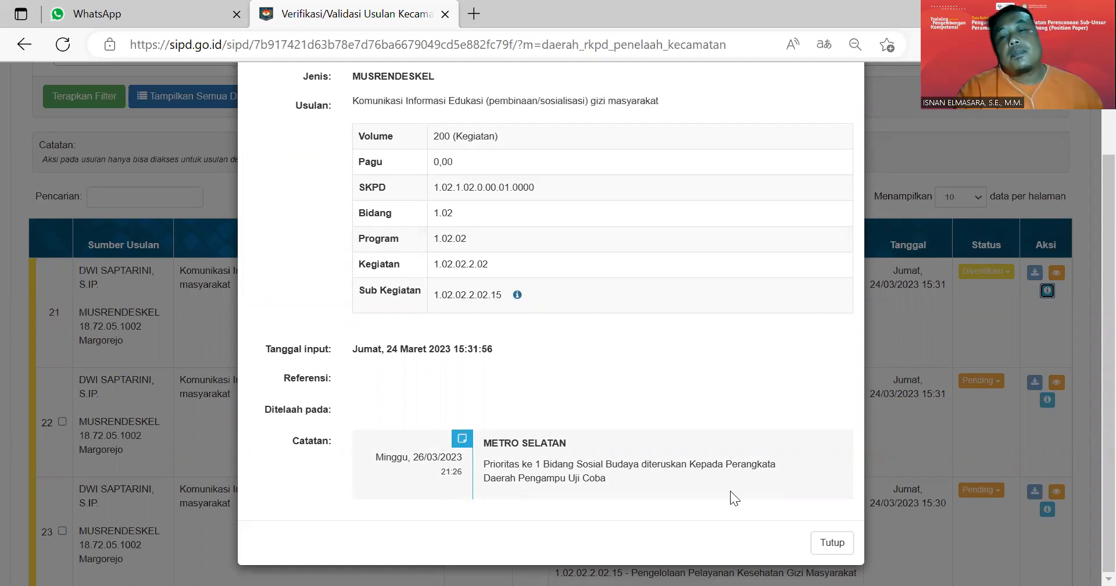
click(830, 557)
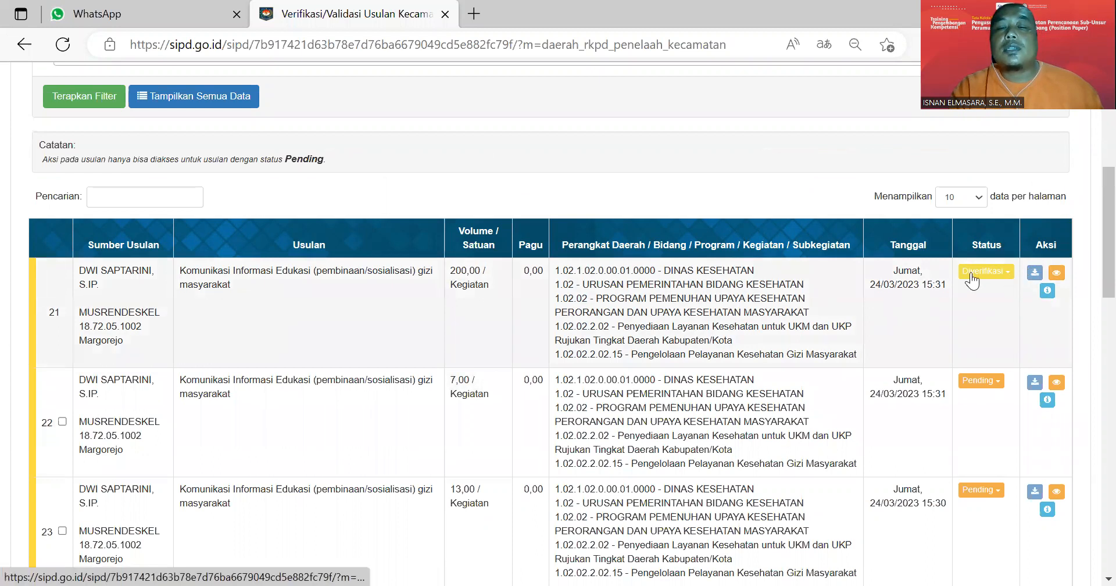
Open the Detail Usulan form of proposal 21 and examine its fields from Usulan down to Sub Kegiatan
click(1056, 273)
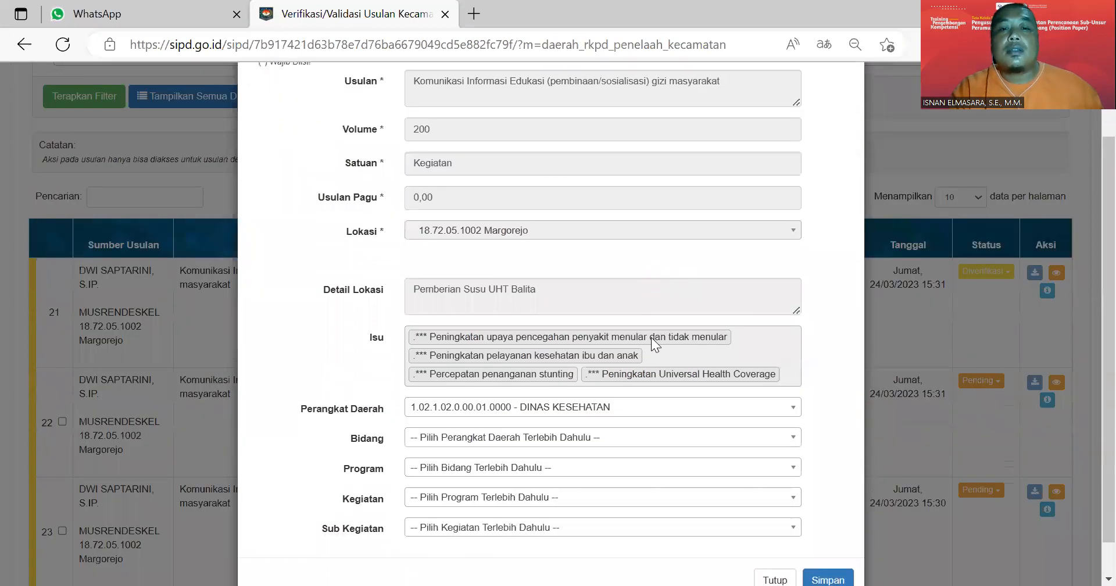
scroll(692, 382, down, 1)
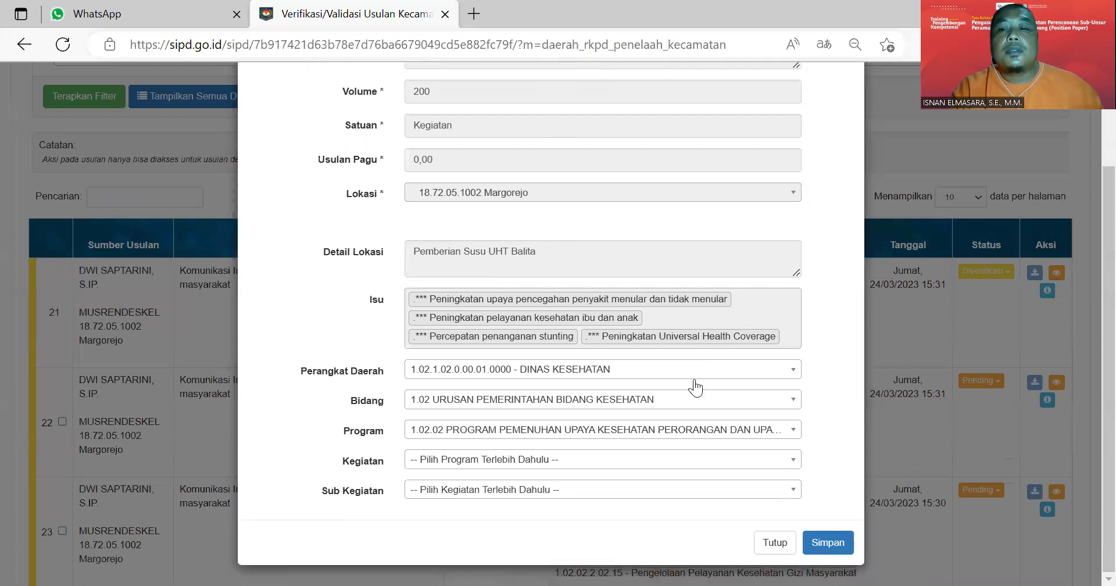
scroll(692, 378, up, 2)
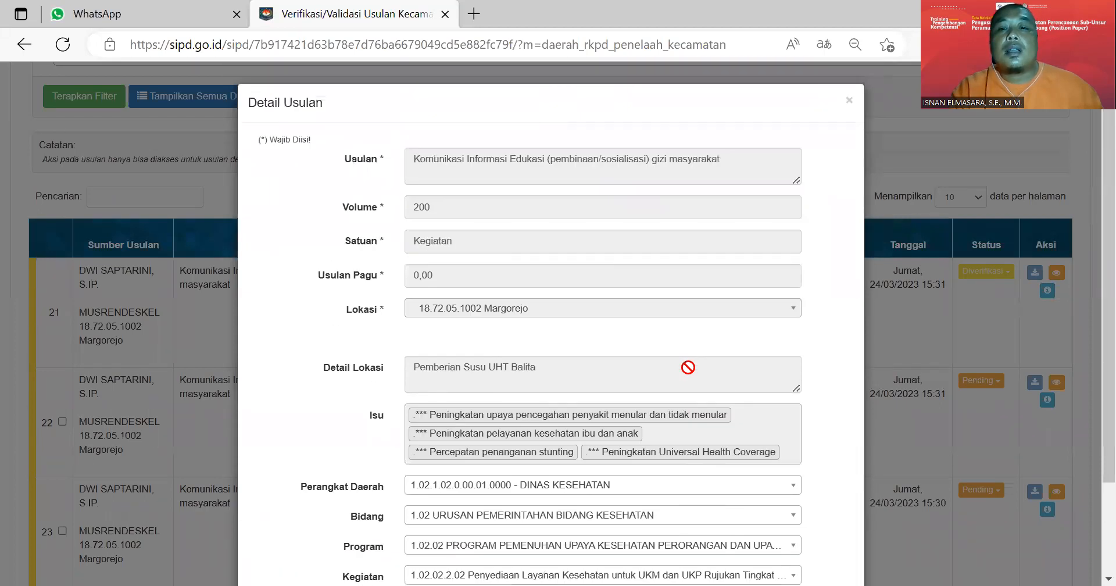
scroll(688, 367, down, 2)
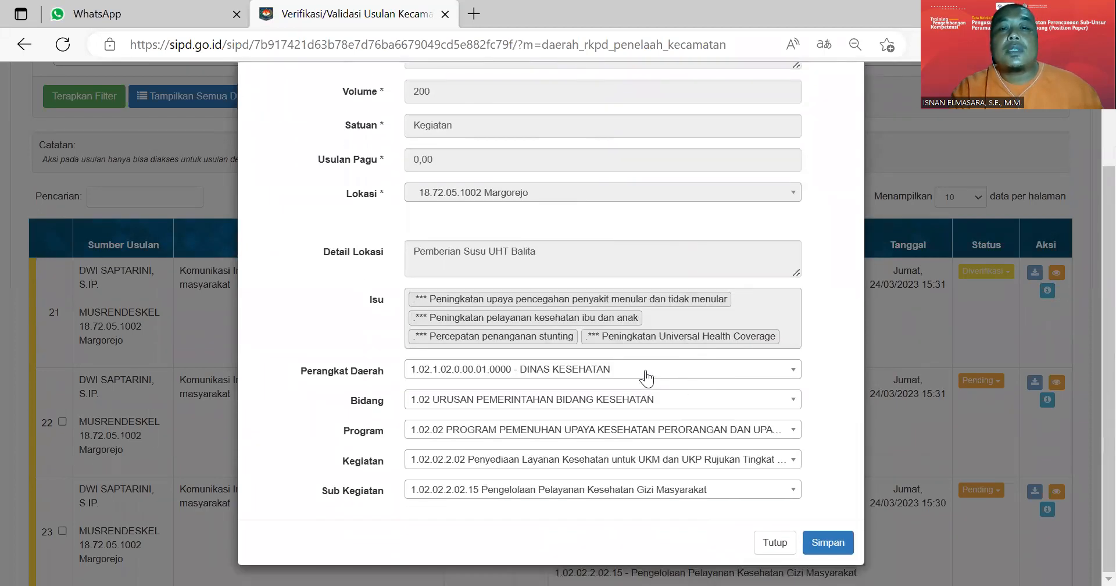
Try changing the Perangkat Daerah of proposal 21 to DINAS PENDIDIKAN DAN KEBUDAYAAN, and close the form without saving
click(640, 374)
click(809, 360)
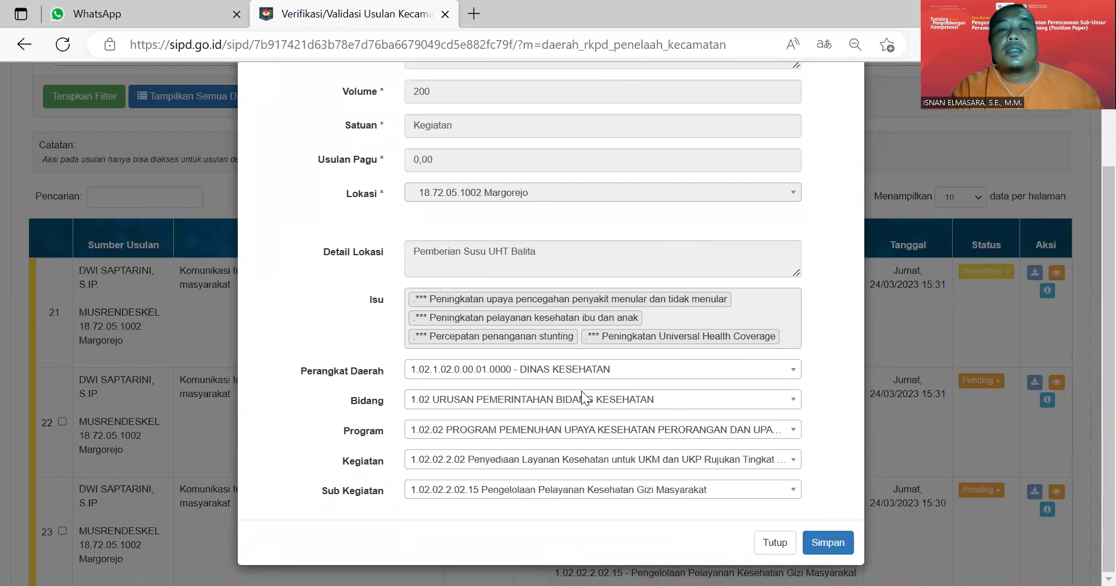
click(582, 372)
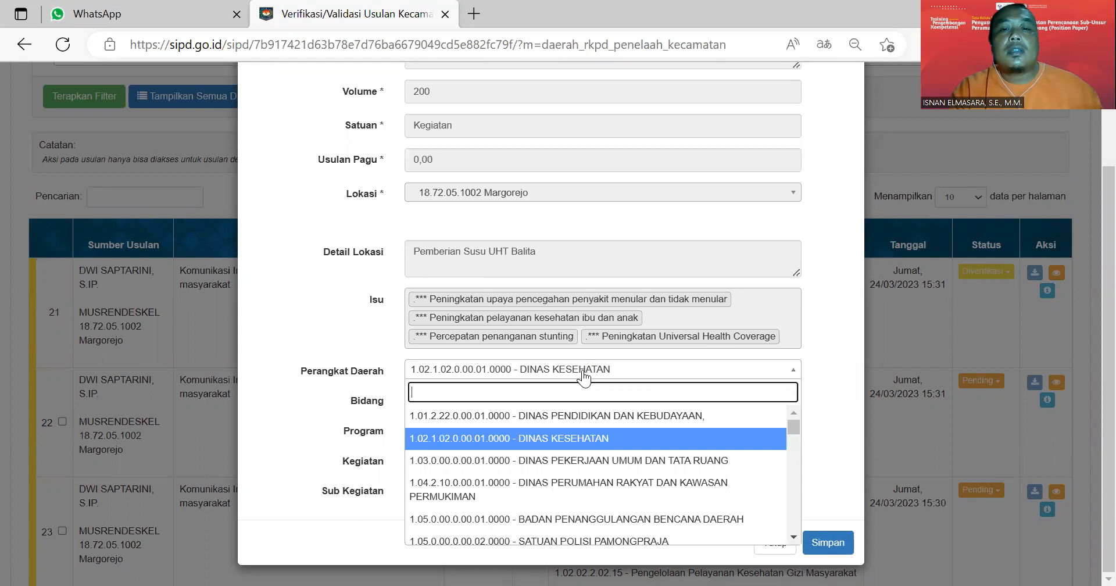
click(633, 416)
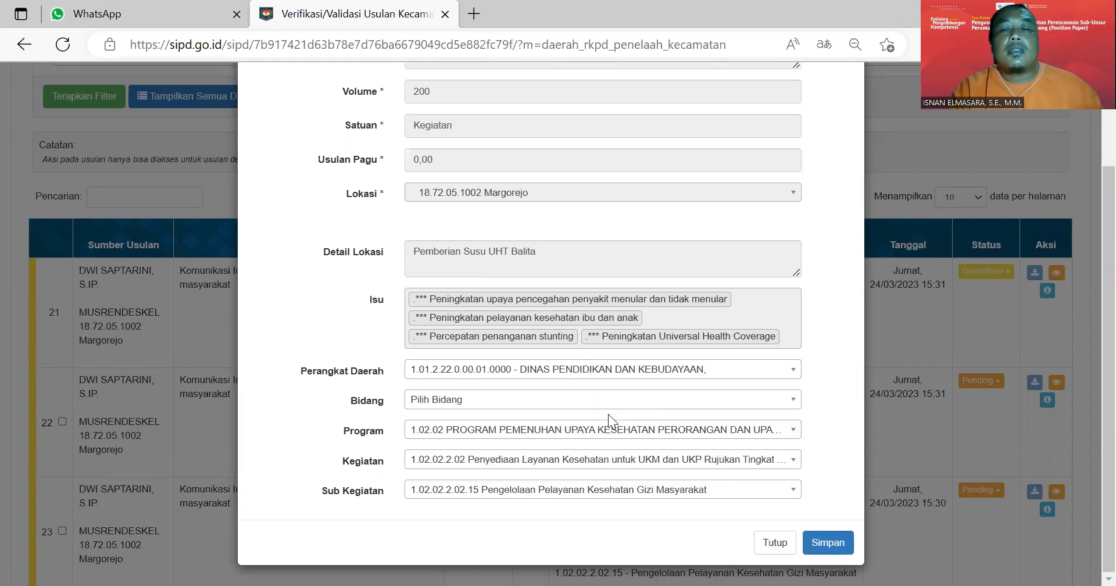
scroll(686, 428, up, 2)
scroll(670, 411, down, 2)
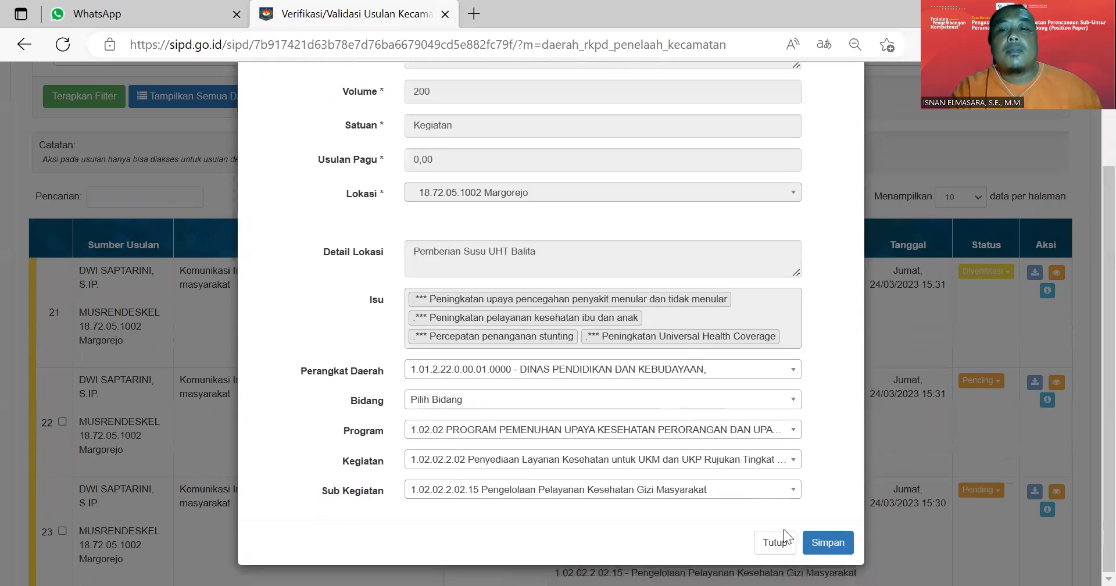
click(769, 546)
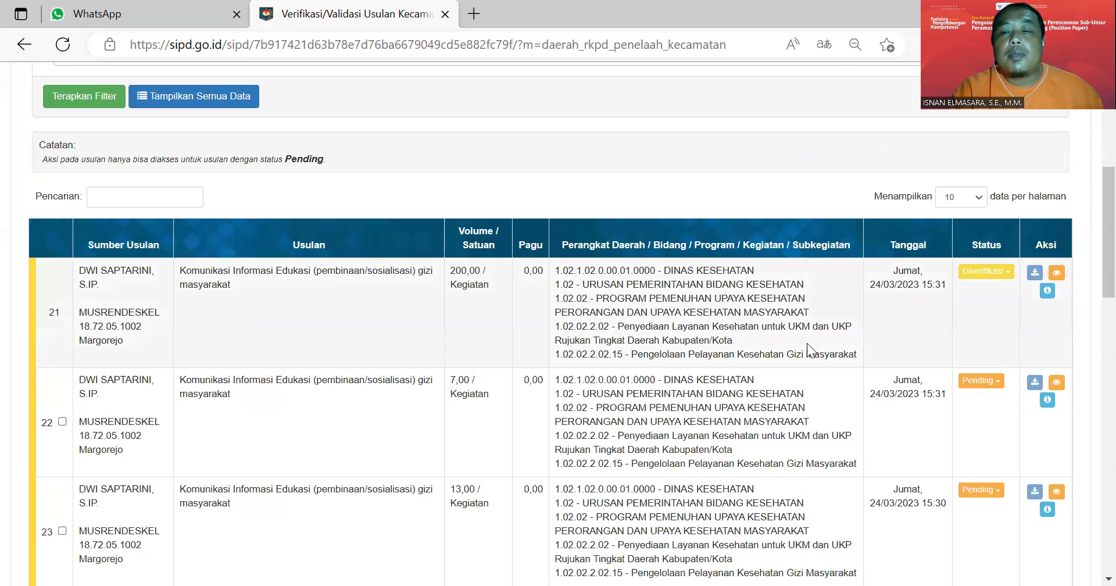
scroll(950, 410, down, 15)
scroll(936, 386, up, 20)
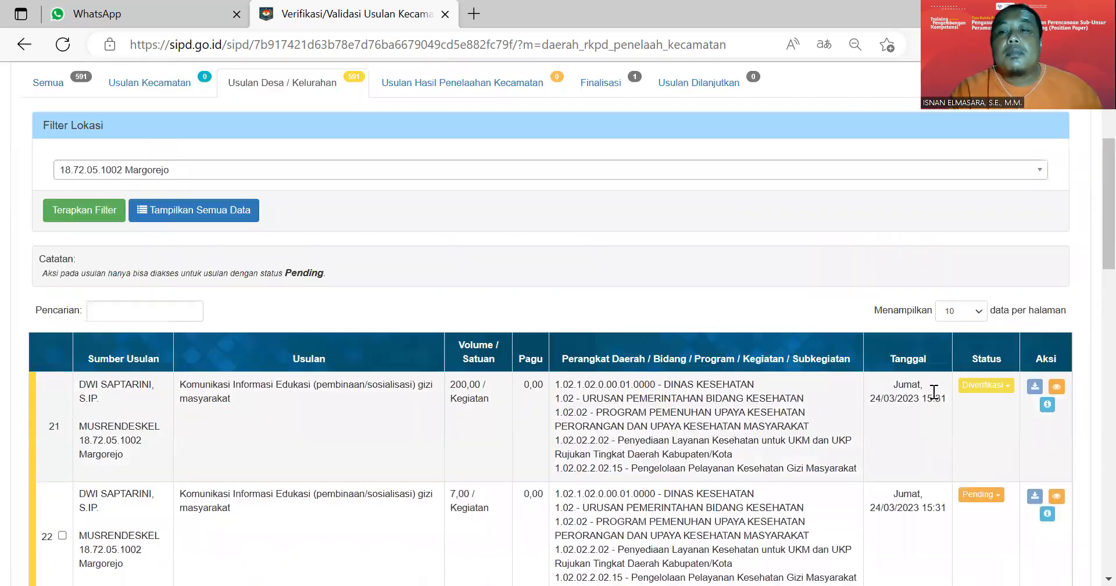
scroll(932, 392, down, 1)
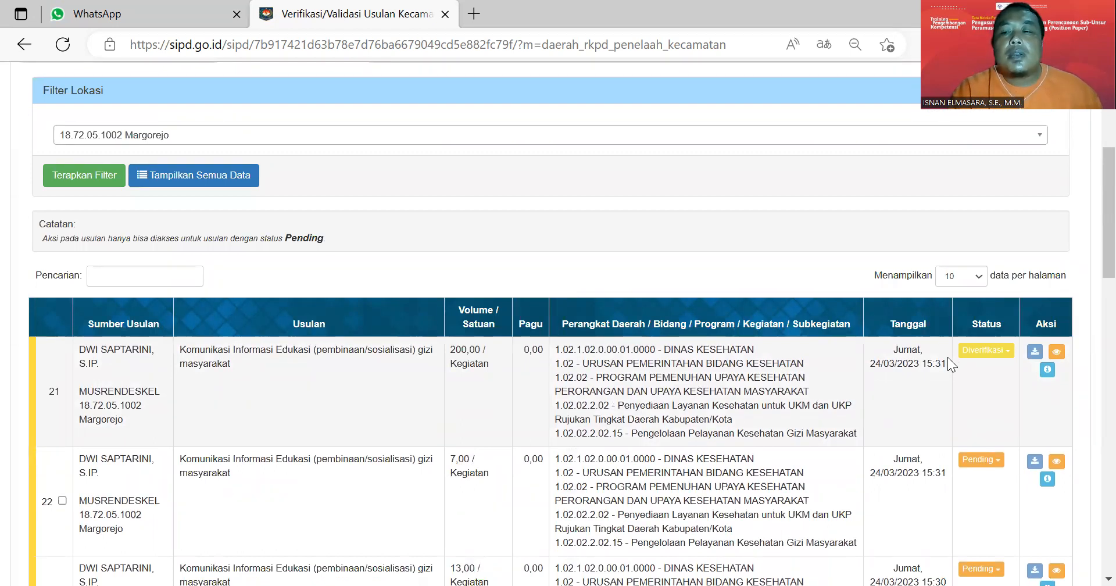
click(987, 352)
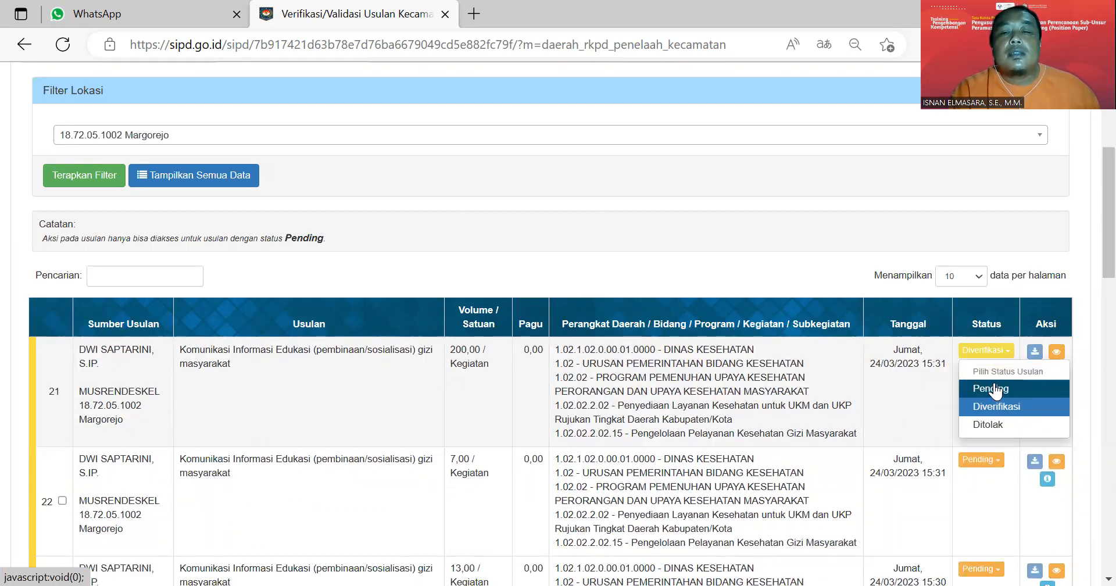
click(994, 389)
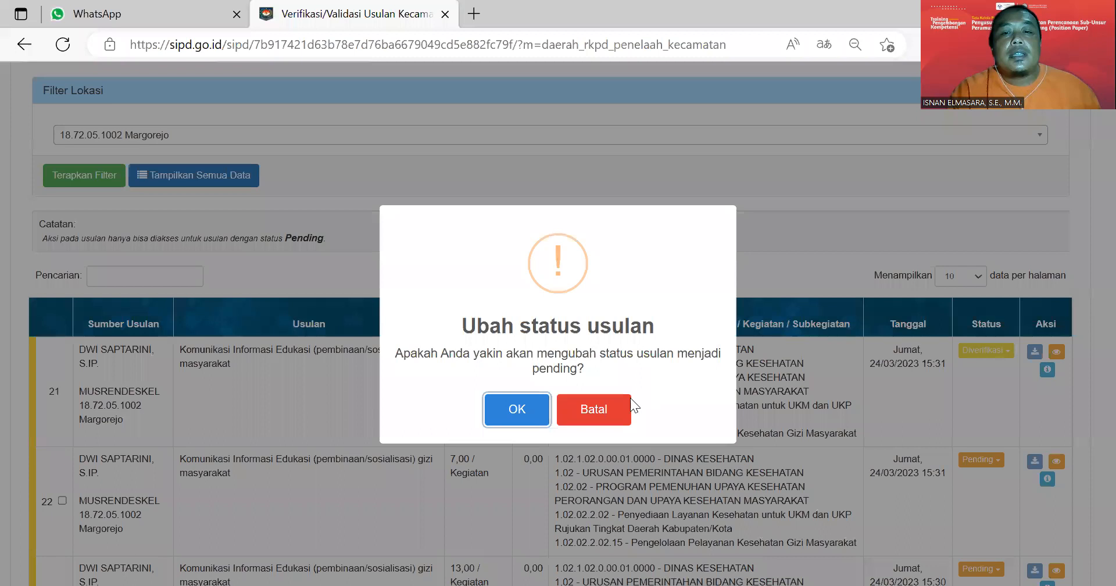
click(599, 412)
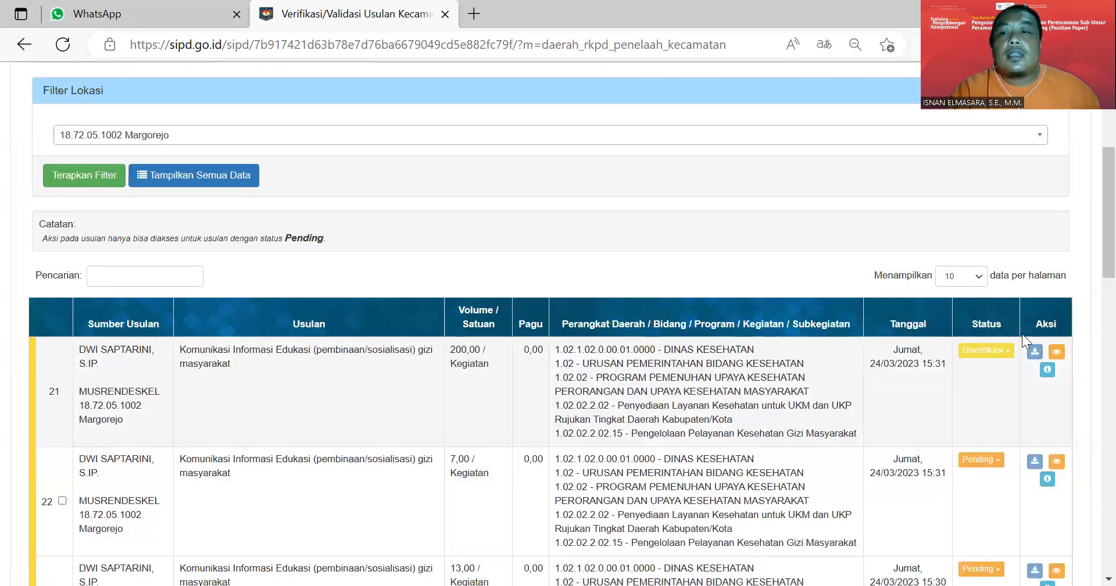
Change the status of proposal 21 to Pending and confirm the change
click(972, 354)
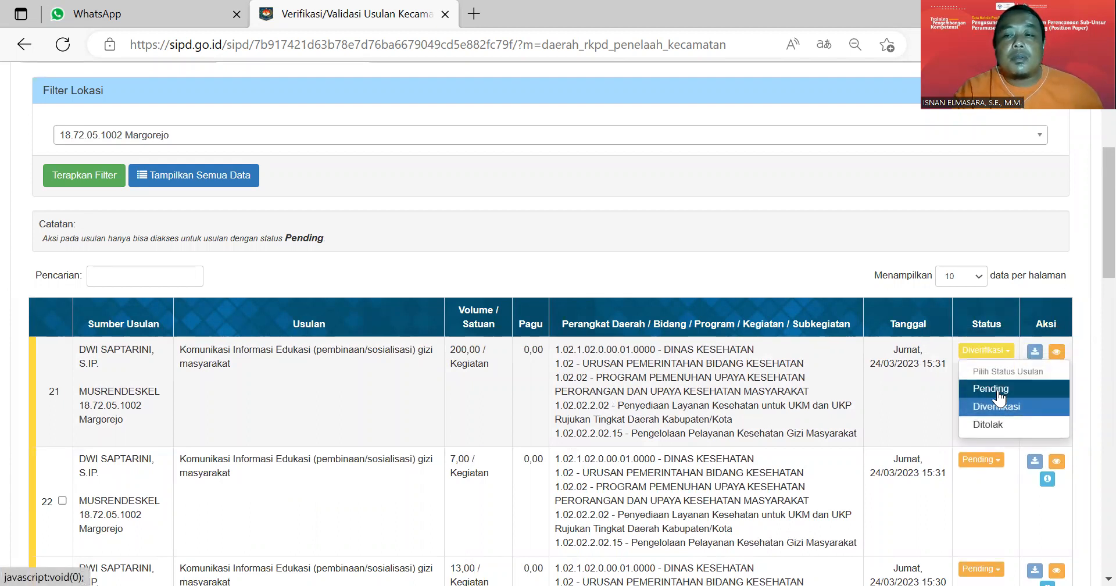
click(997, 391)
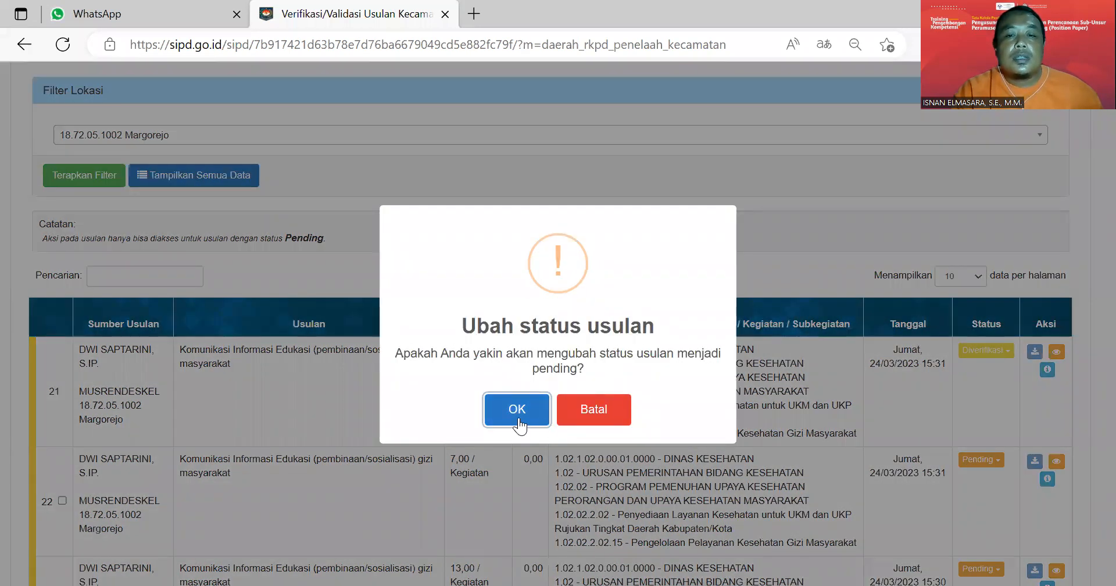
click(518, 419)
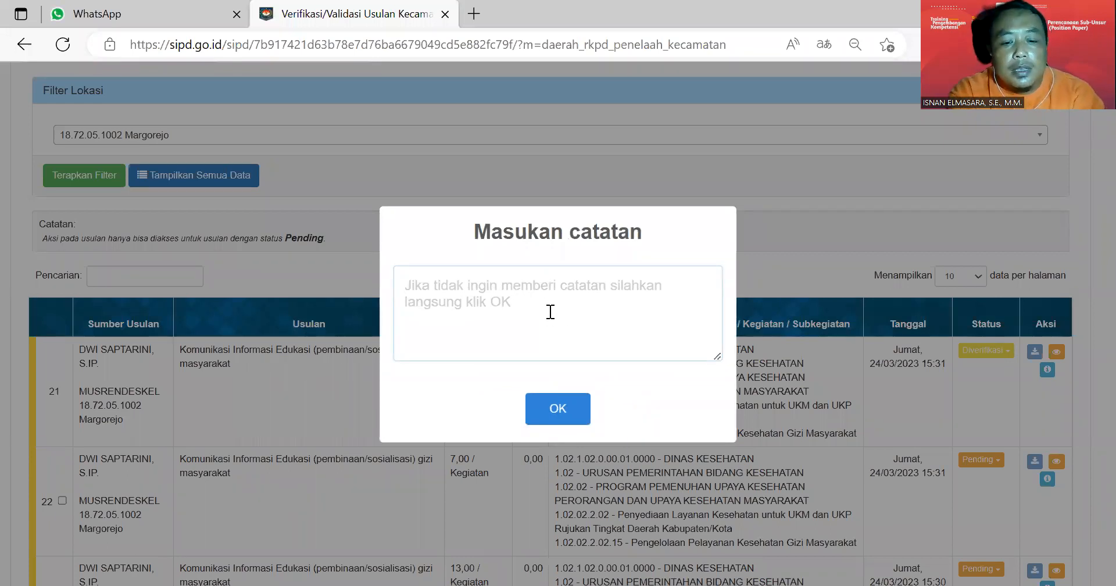
Enter the note "perbaiki menu (kesalahan menu usulan)" with "Uji Coba" on a separate last line, and submit it
text(perbaiki menu )
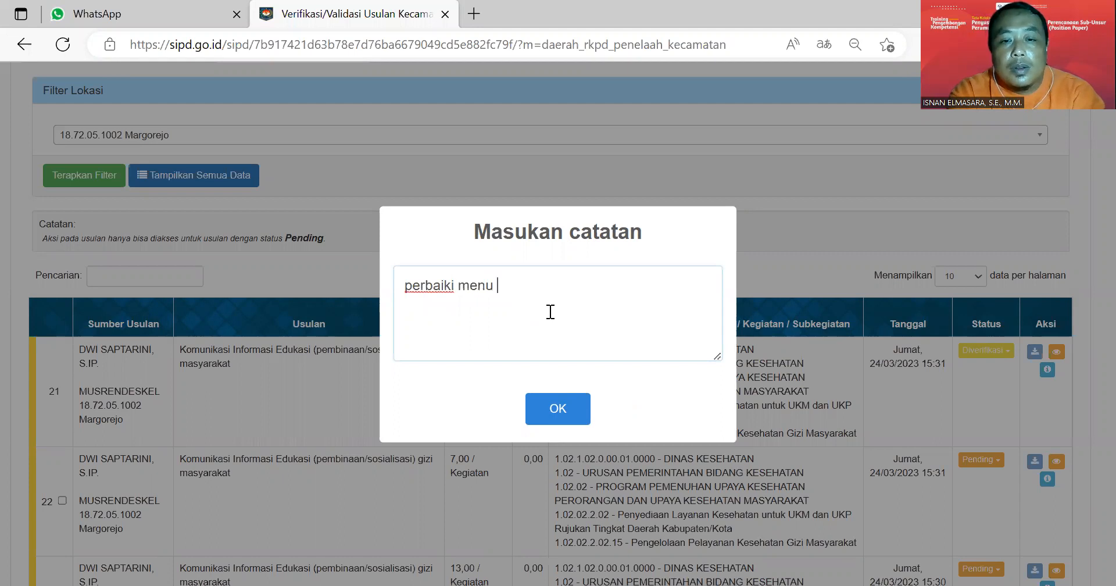
text((kesalaha)
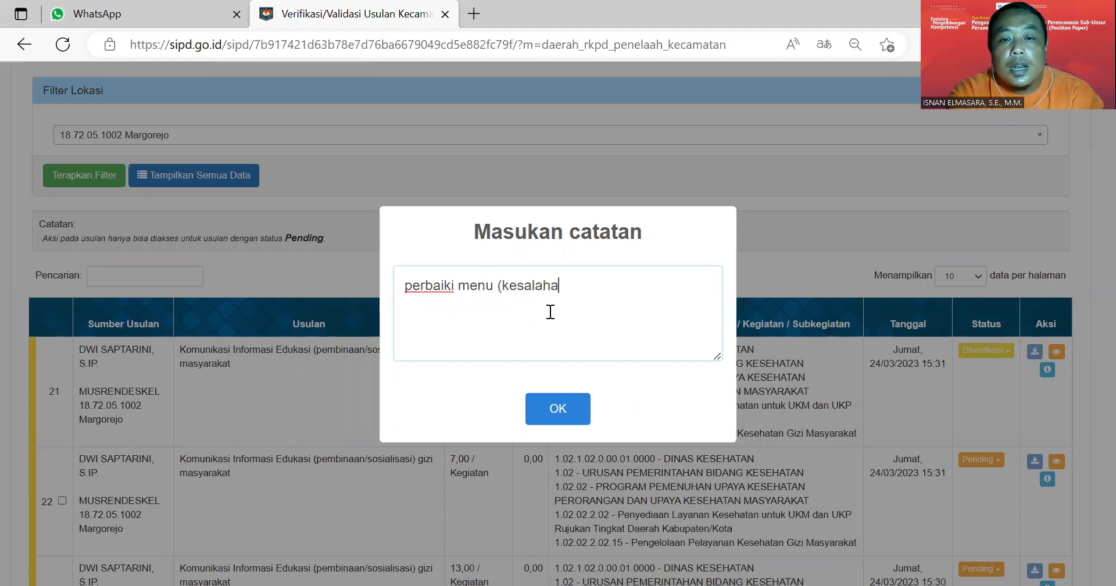
text(n menu usulan))
key(Return)
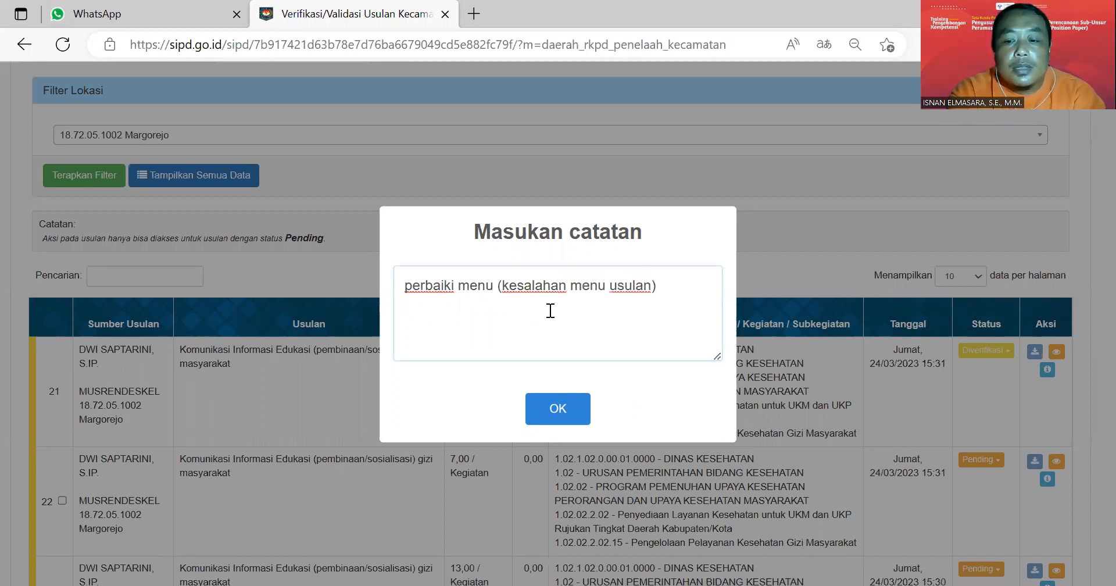
text(Uji Coba)
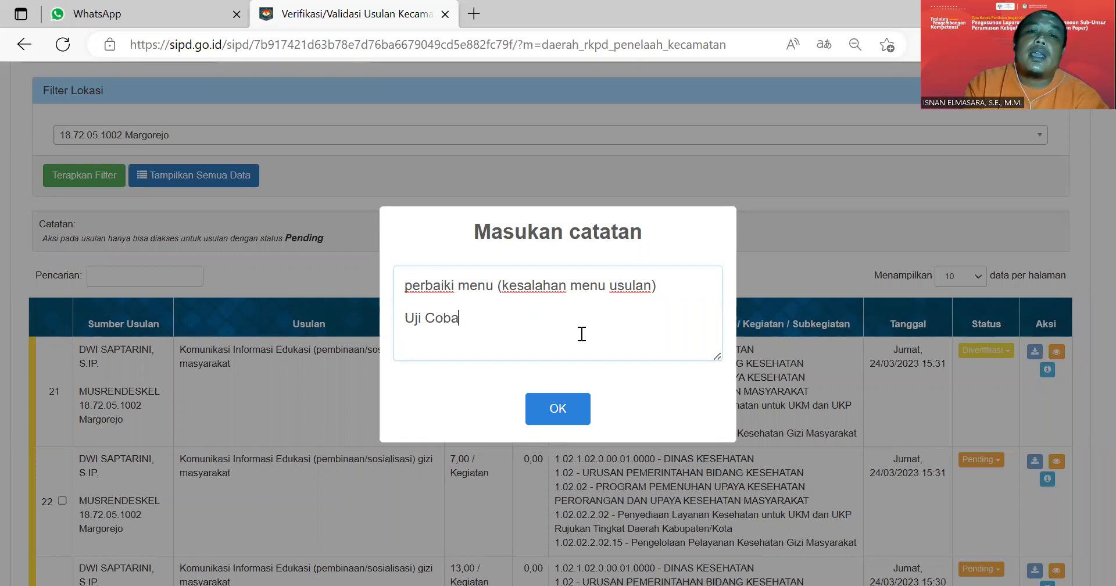
click(575, 414)
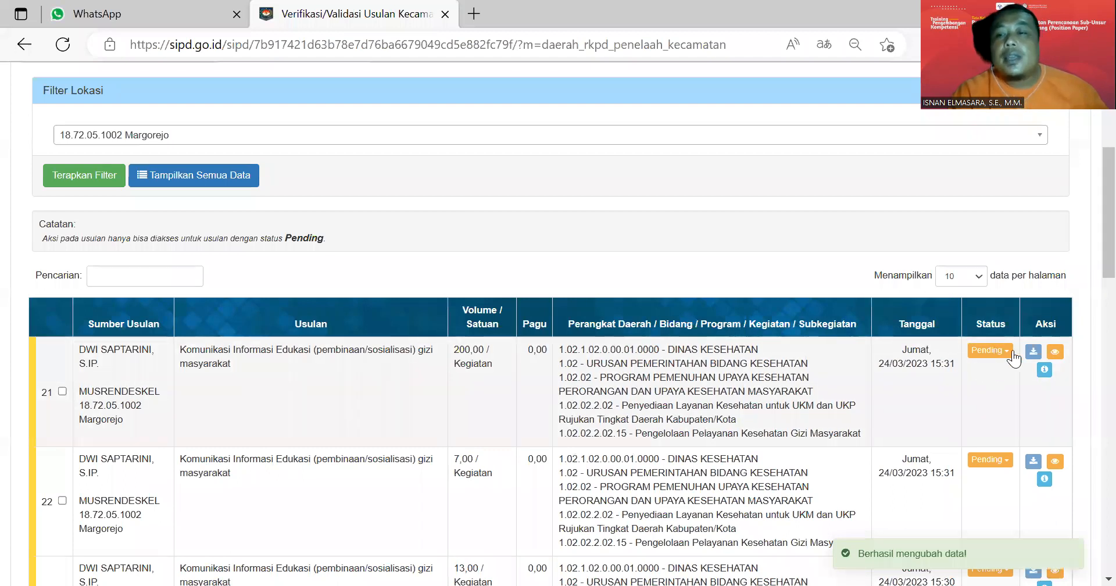
Review the information record of proposal 21, including both Catatan entries from Metro Selatan, and close it
click(1044, 369)
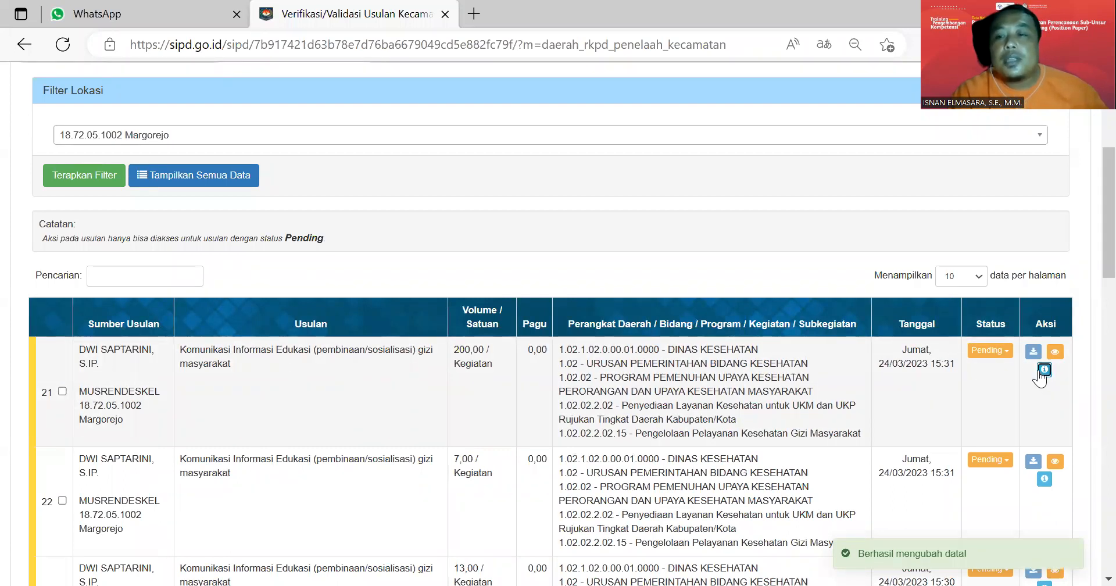
scroll(590, 360, down, 5)
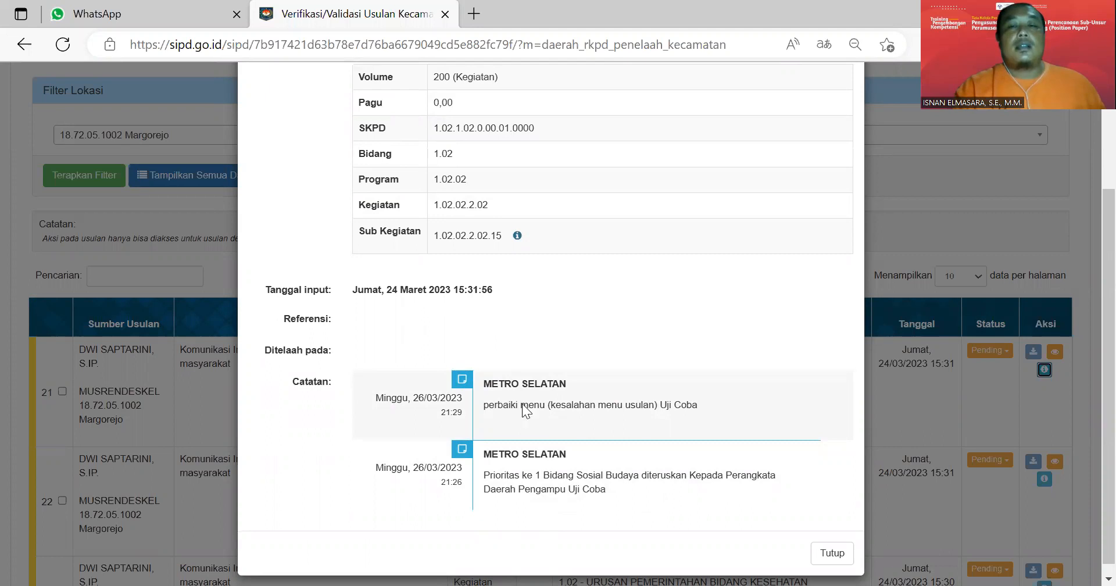
scroll(522, 403, up, 1)
scroll(522, 404, up, 1)
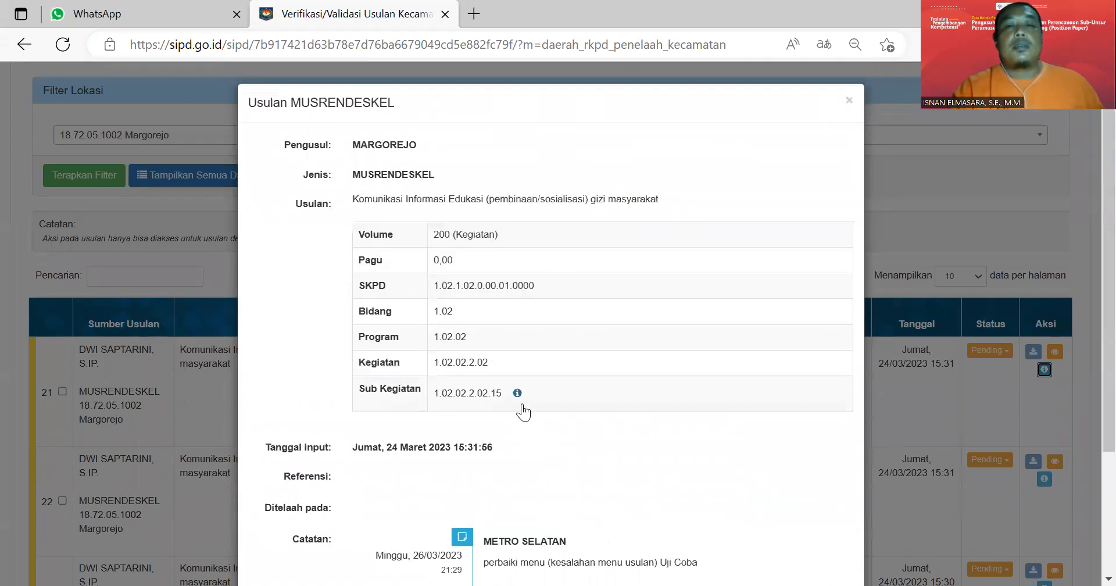
scroll(523, 412, down, 1)
scroll(515, 413, up, 1)
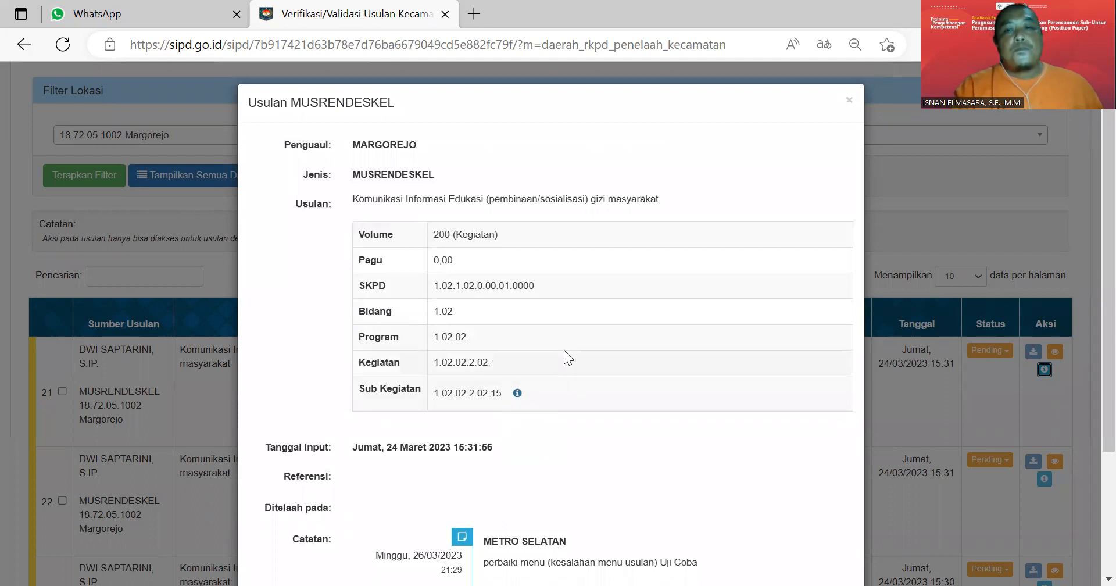
click(847, 101)
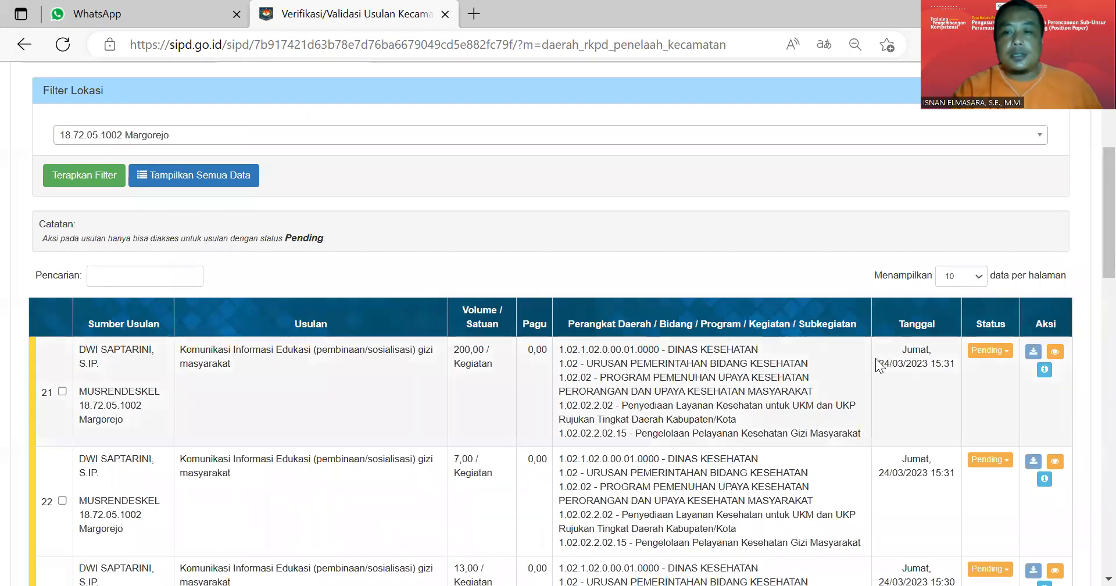
Open the Finalisasi list for all locations and examine the Pembangunan Jalan proposal from Sumbersari Bantul
scroll(602, 407, up, 3)
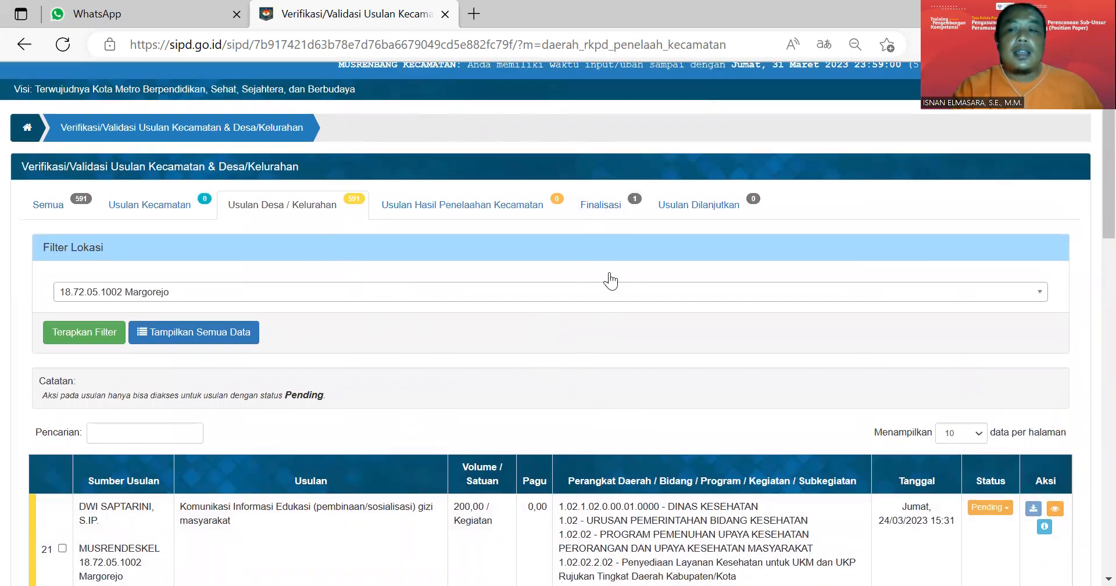
click(600, 203)
scroll(596, 349, down, 2)
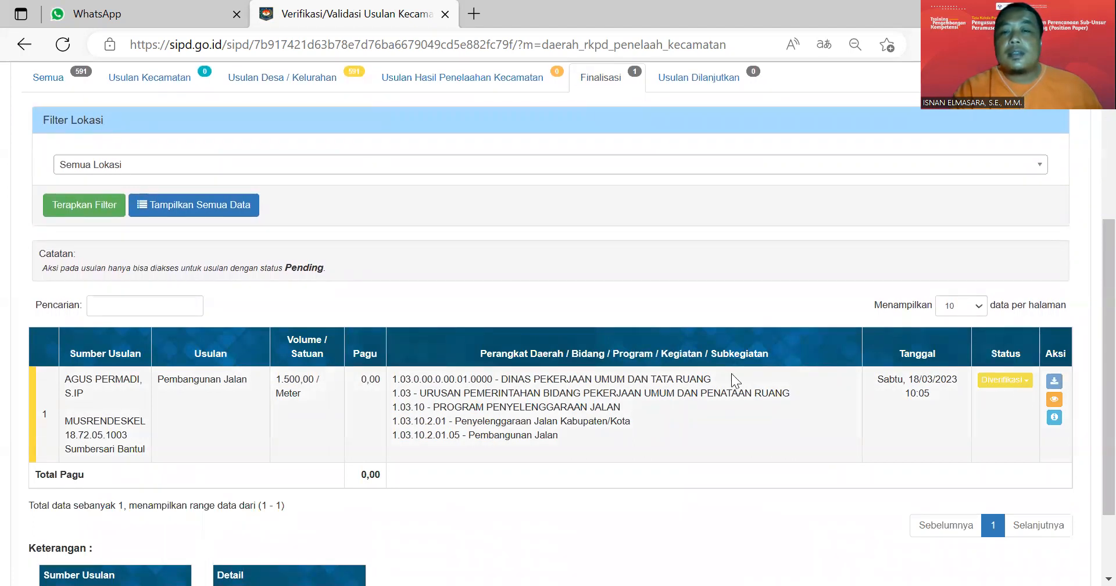
scroll(736, 381, up, 4)
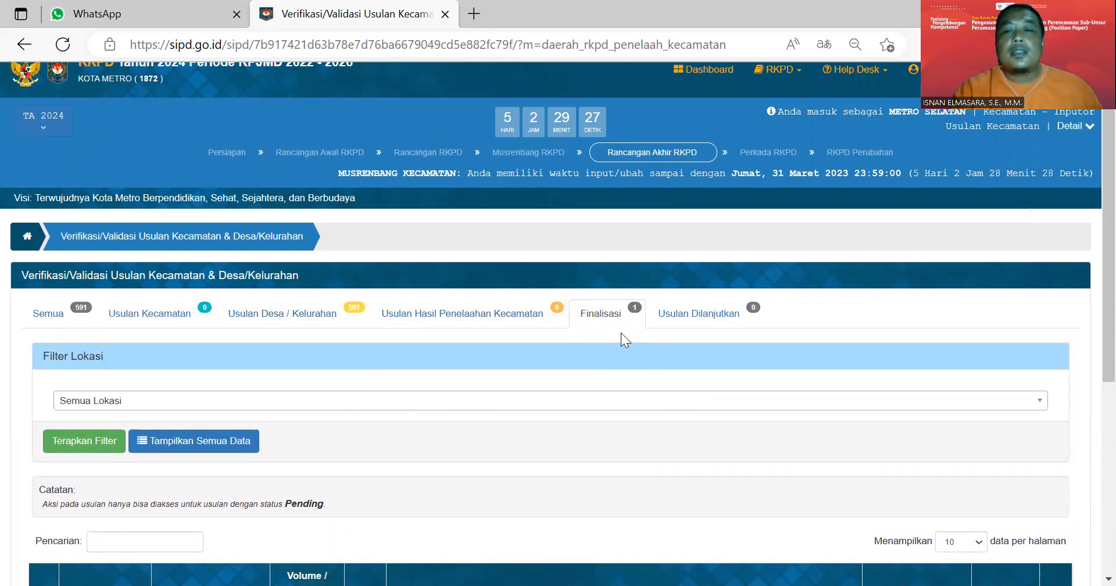
scroll(621, 333, down, 5)
Try setting the status of the Pembangunan Jalan proposal to Dilanjutkan, and cancel at the confirmation
click(1004, 302)
click(877, 371)
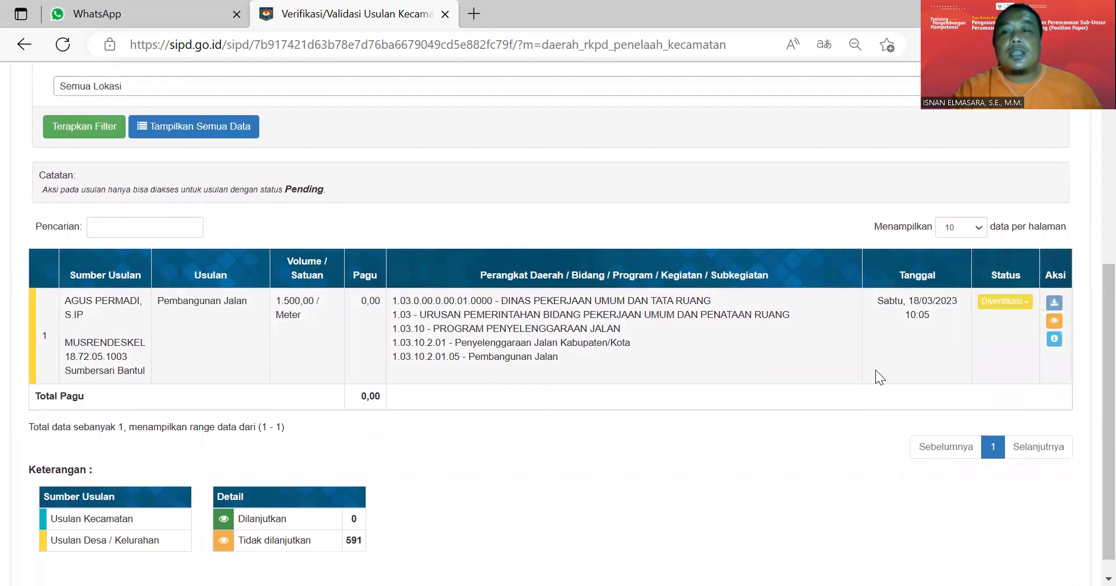
click(1020, 302)
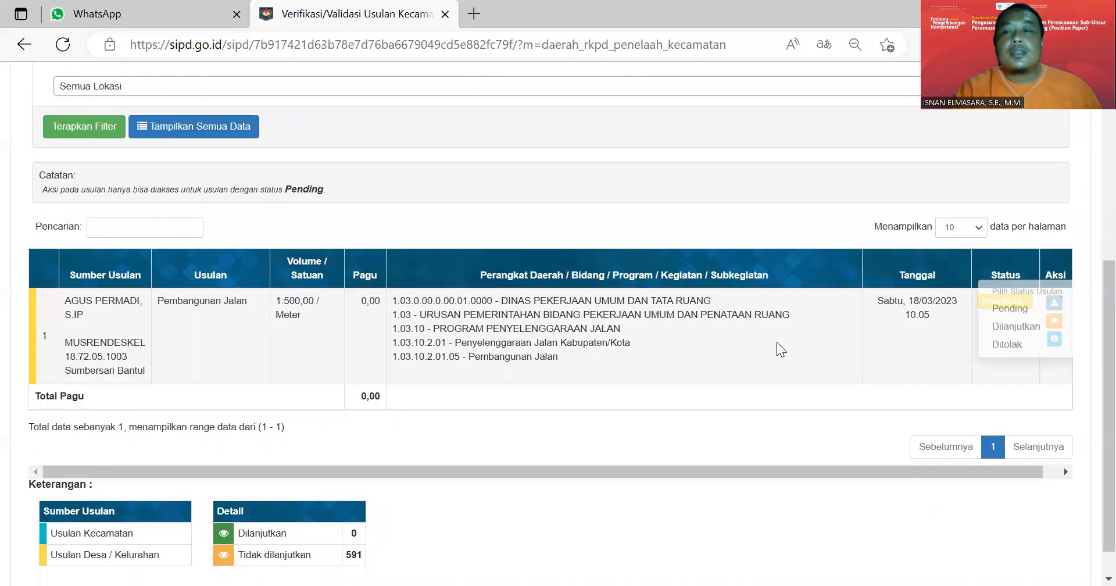
scroll(799, 350, up, 3)
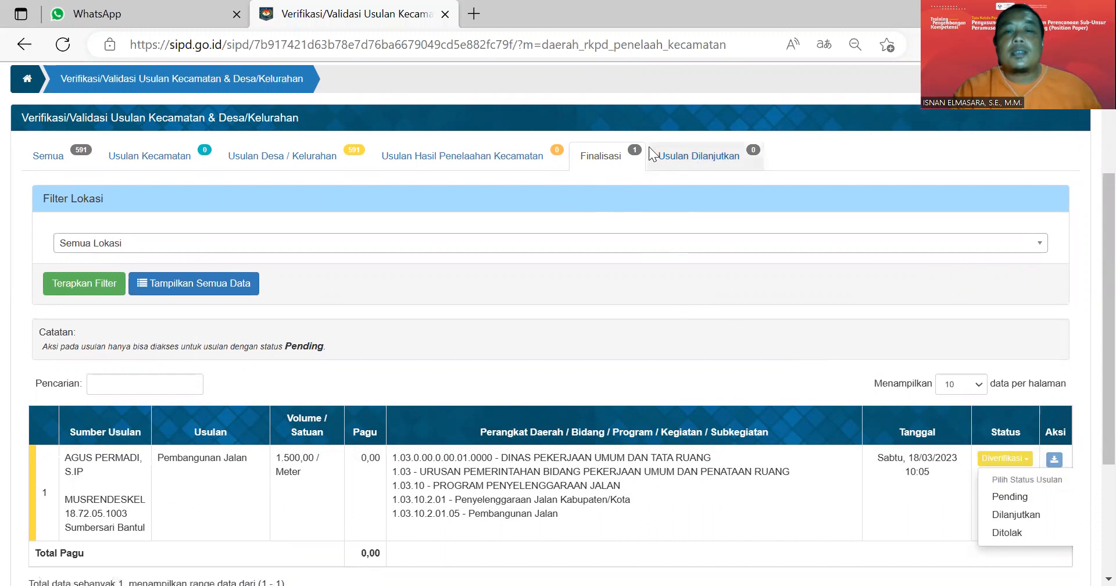
click(1024, 518)
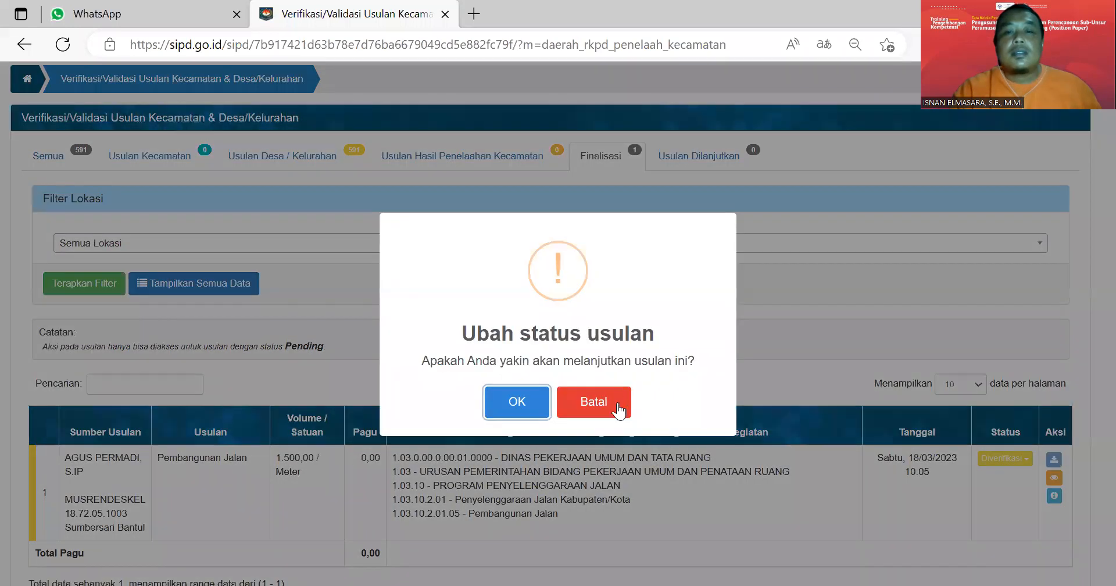
click(615, 406)
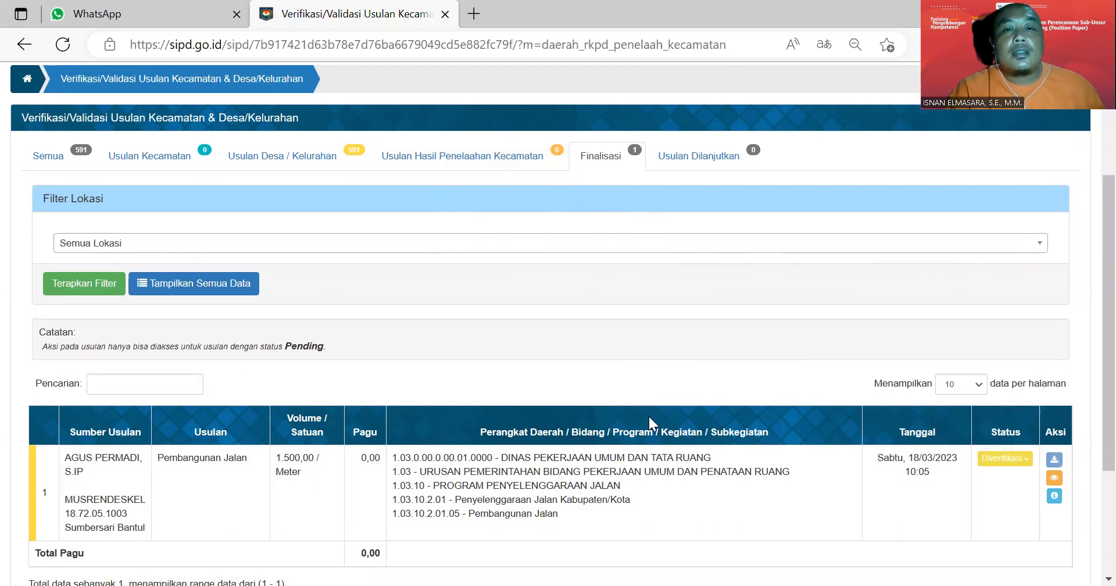
Open the Usulan Dilanjutkan list and examine its proposal table and the Cetak options for village proposals
scroll(648, 416, up, 3)
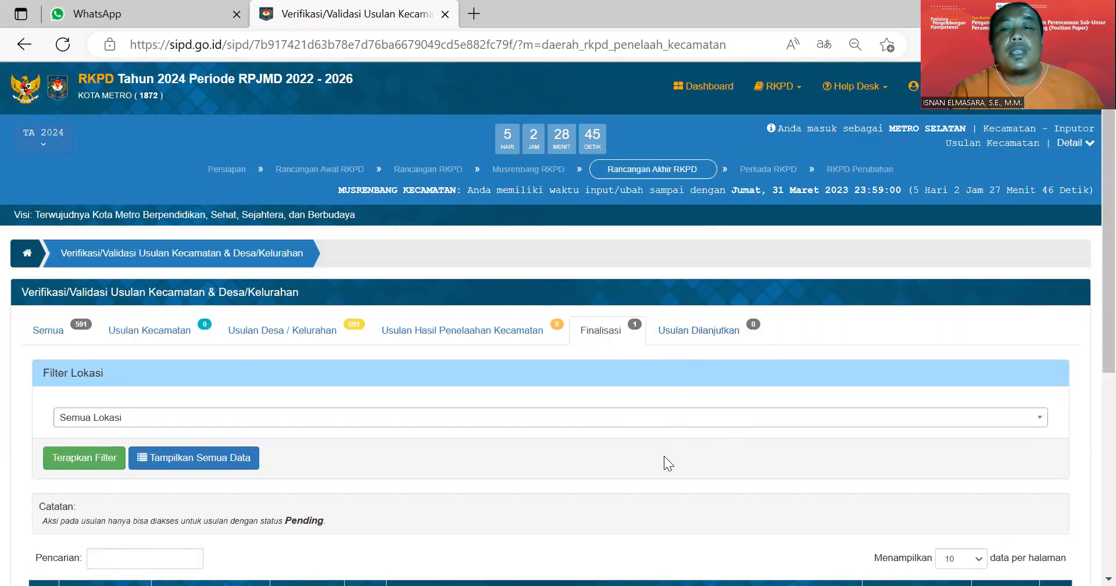
scroll(594, 346, down, 4)
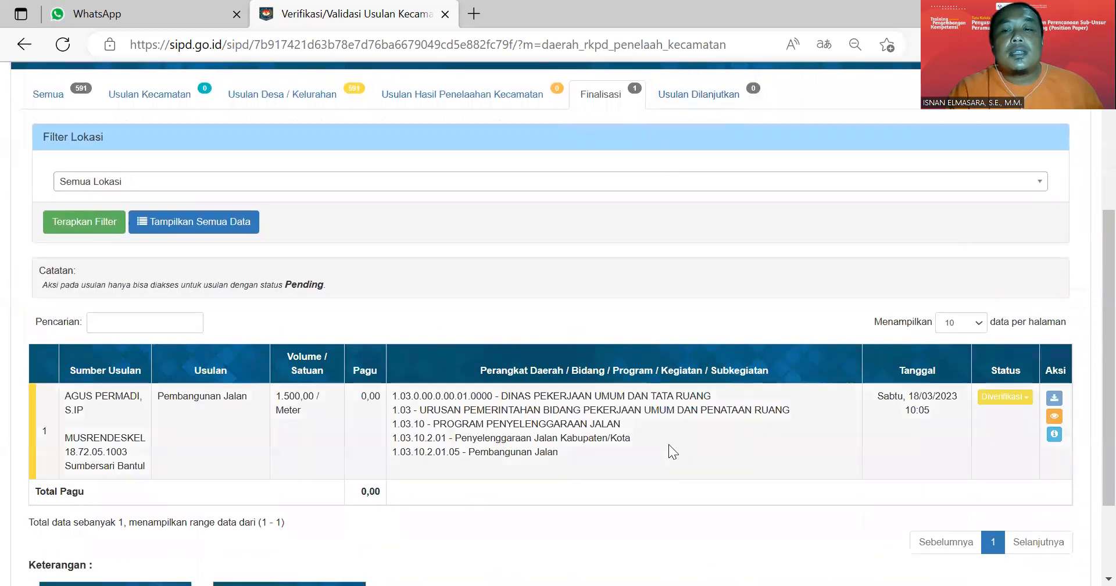
scroll(739, 339, up, 4)
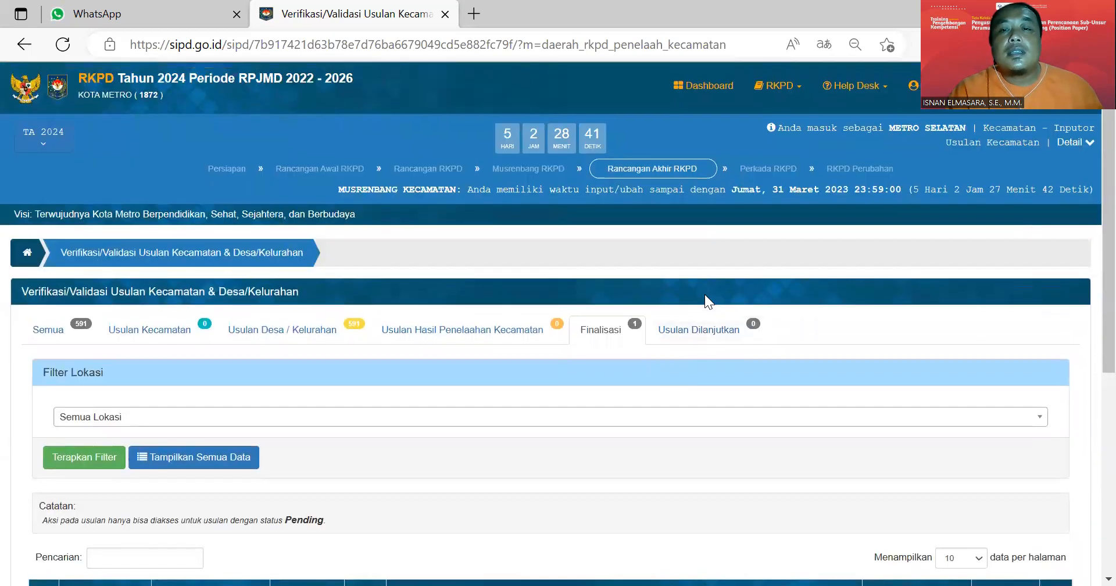
click(691, 342)
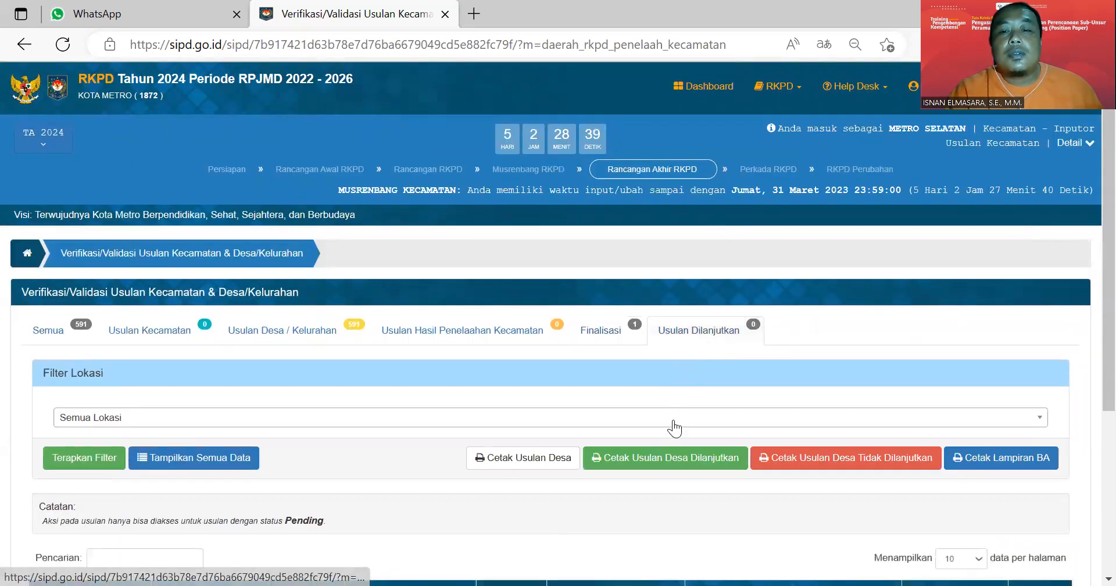
scroll(673, 418, down, 4)
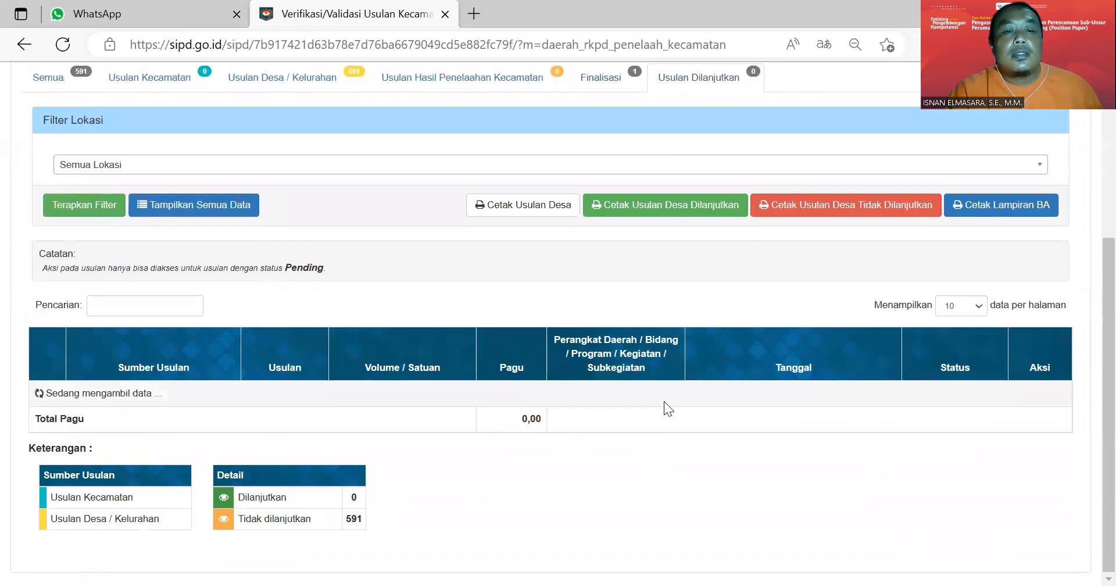
scroll(664, 401, up, 3)
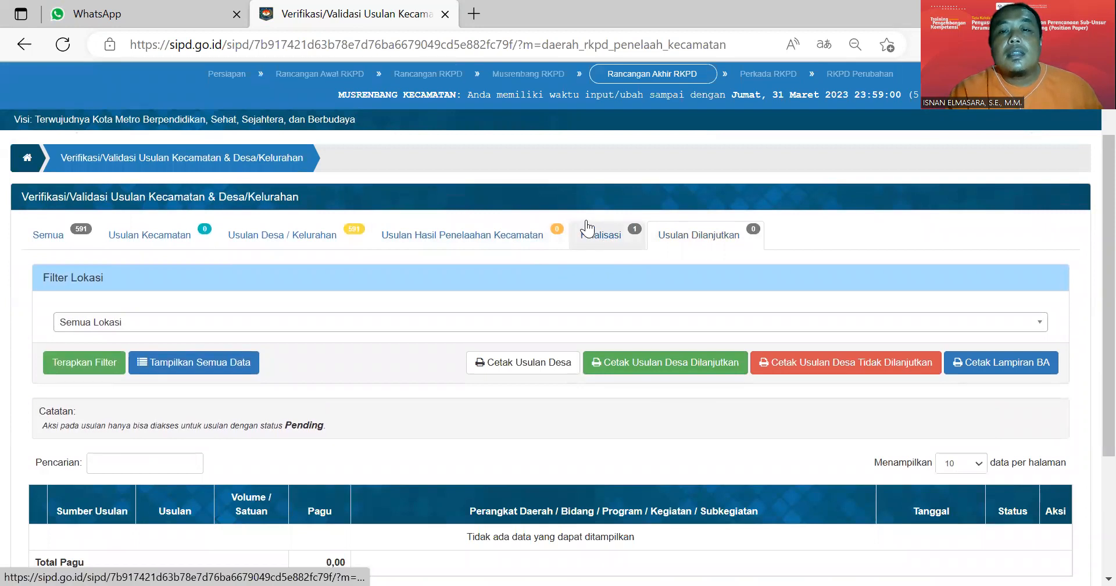
Open the Finalisasi list and examine the status options of the Pembangunan Jalan proposal from Sumbersari Bantul, leaving its status as it is
click(608, 233)
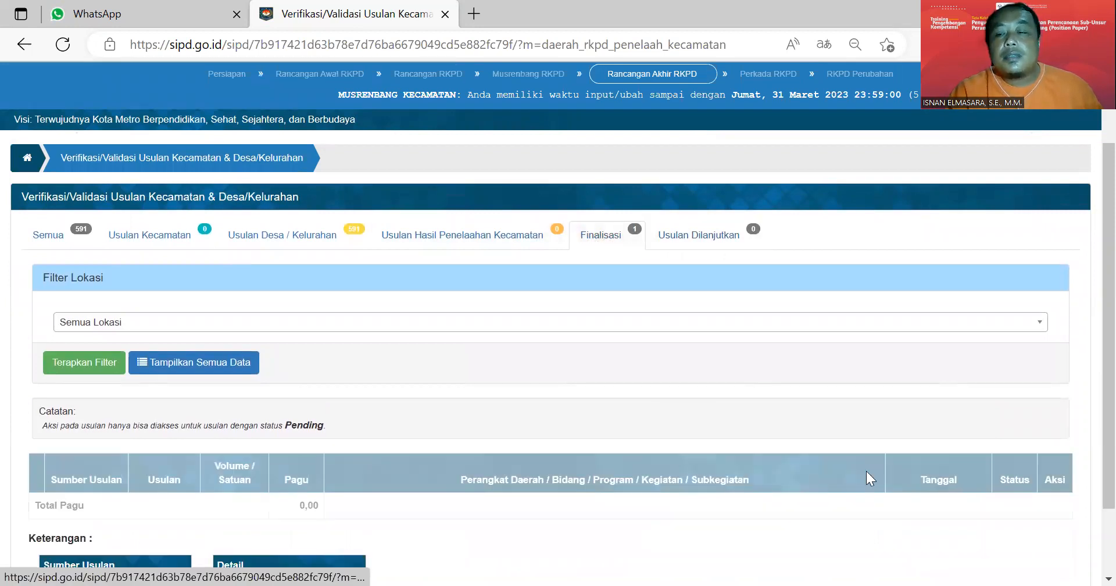
scroll(865, 470, down, 2)
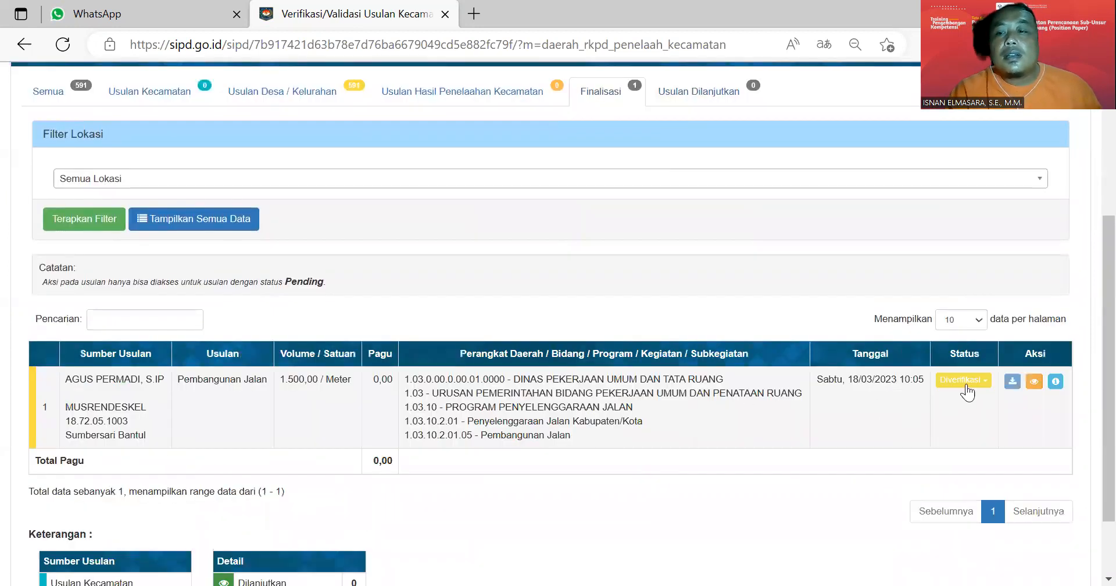
click(965, 386)
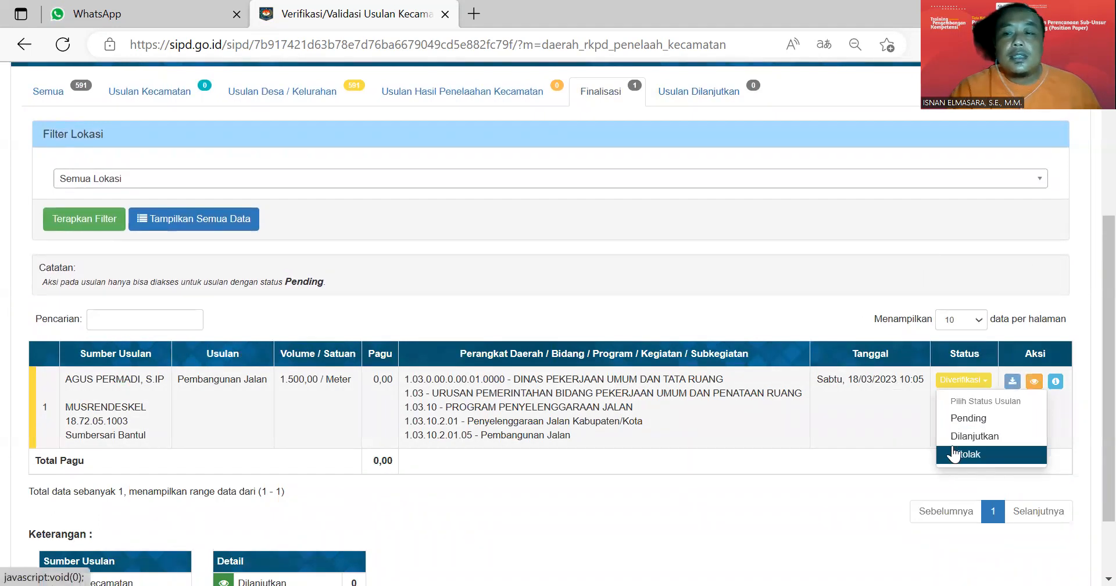
scroll(749, 349, up, 2)
scroll(742, 336, up, 1)
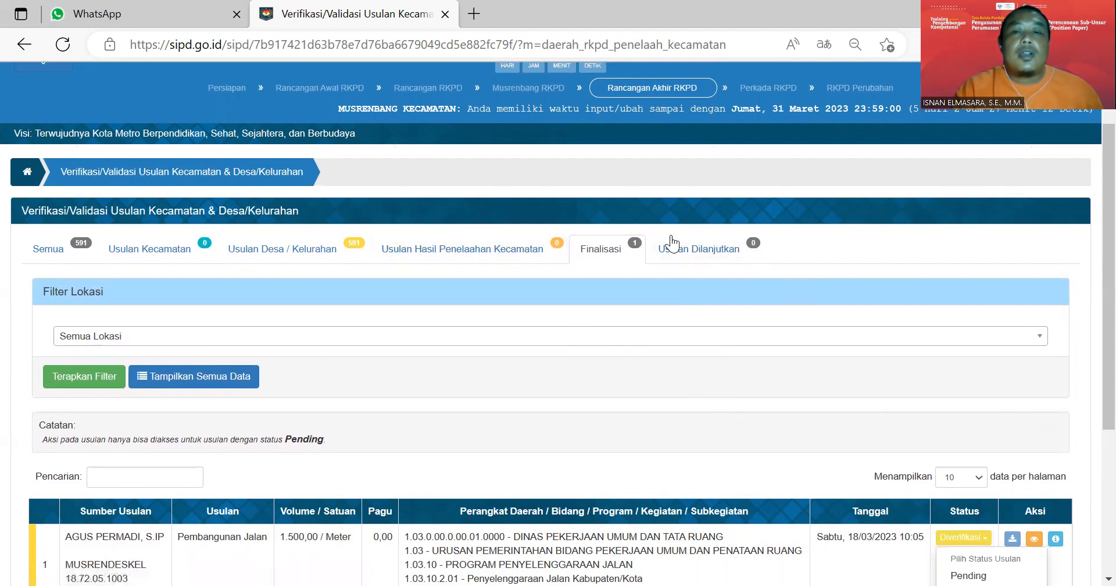
scroll(641, 439, down, 3)
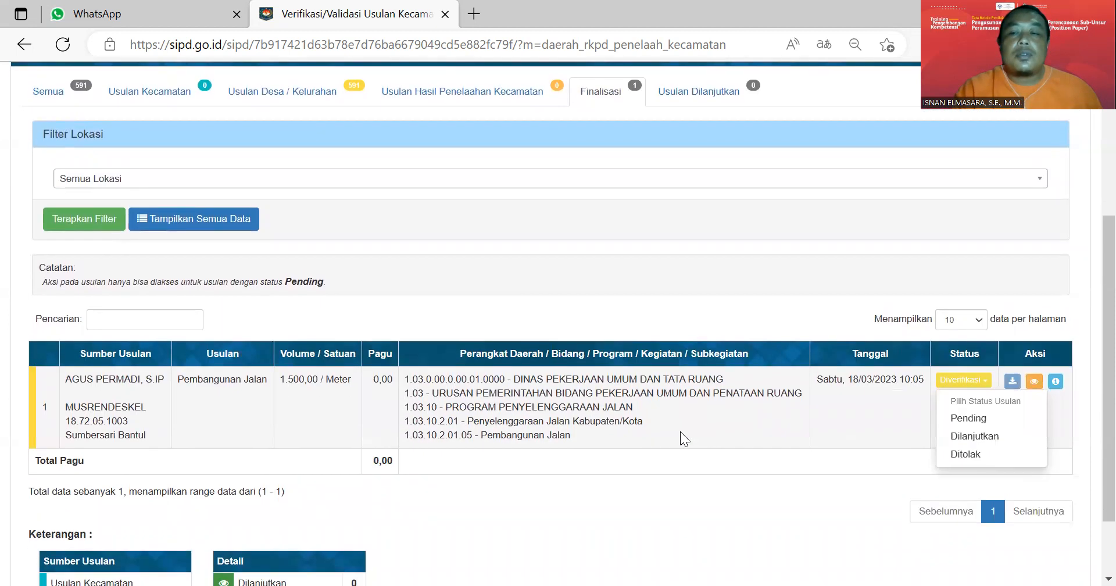
click(633, 512)
Open the Usulan Hasil Penelaahan Kecamatan list and examine its proposal table
scroll(460, 310, up, 5)
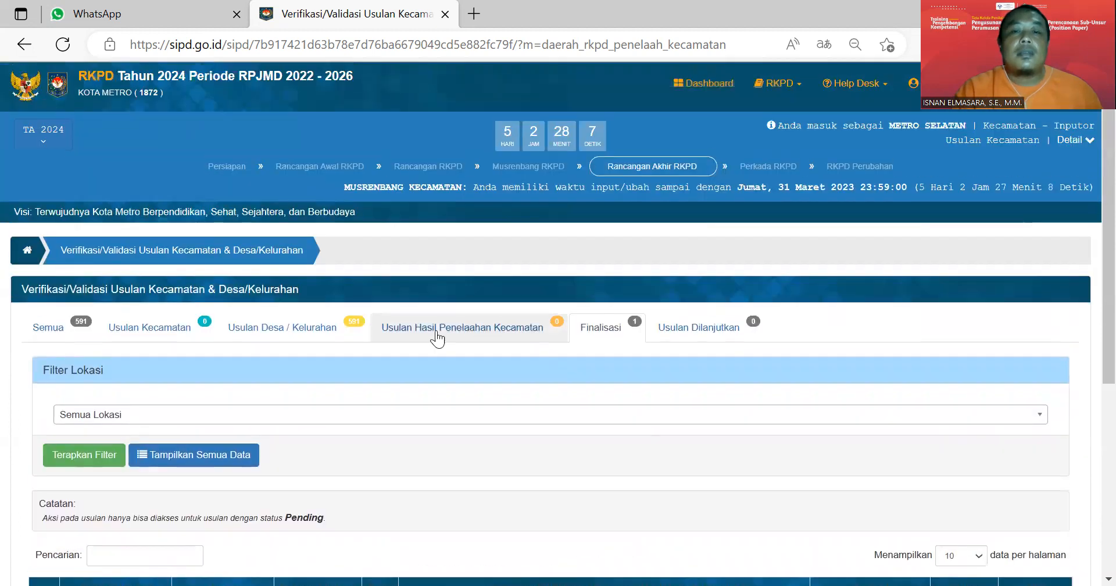
scroll(552, 374, down, 5)
scroll(469, 268, up, 5)
click(456, 326)
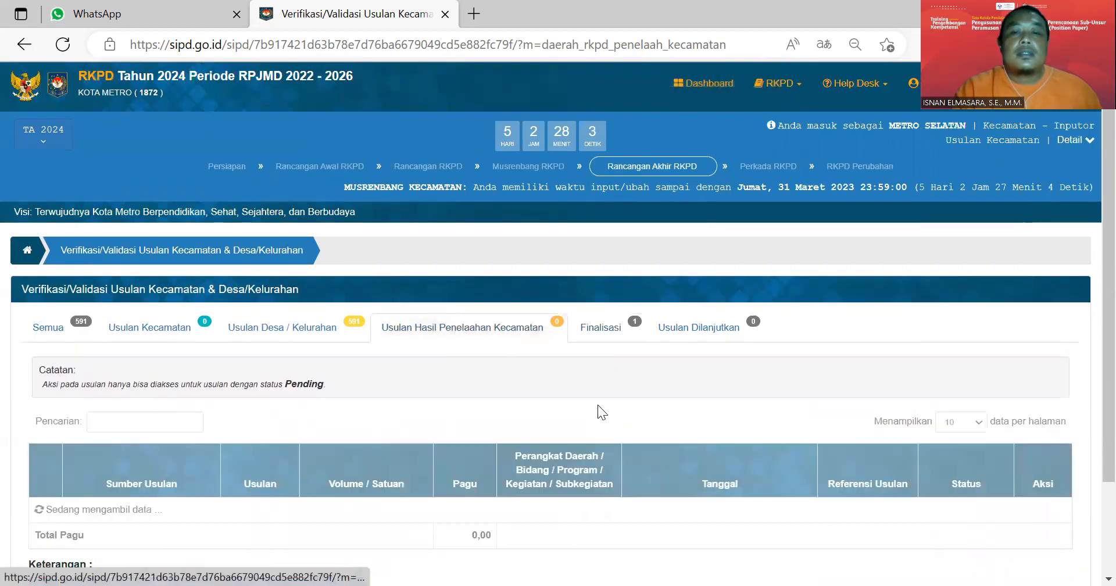
scroll(593, 407, down, 2)
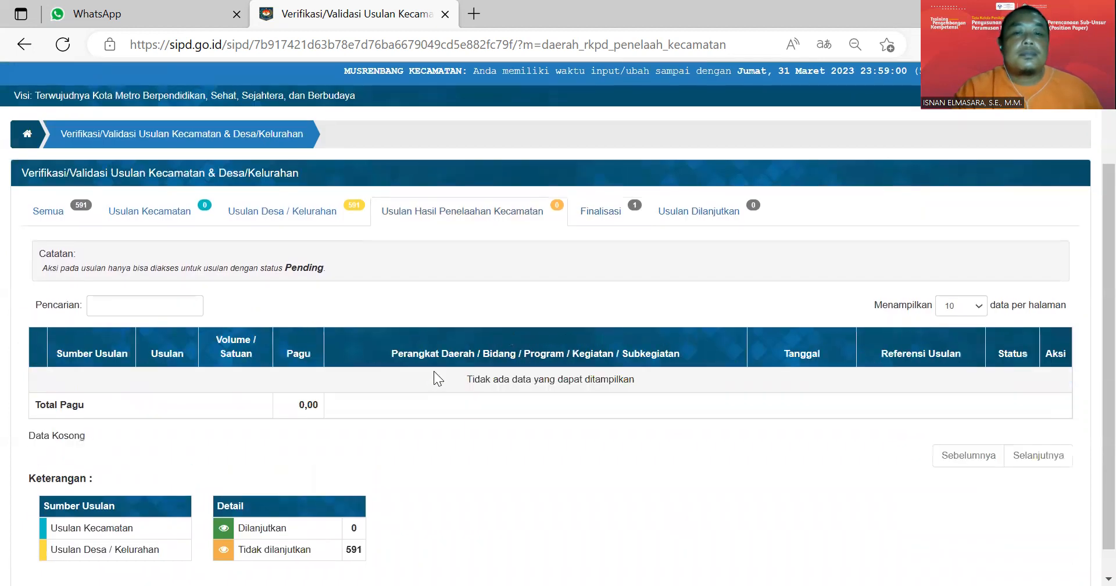
scroll(434, 370, up, 2)
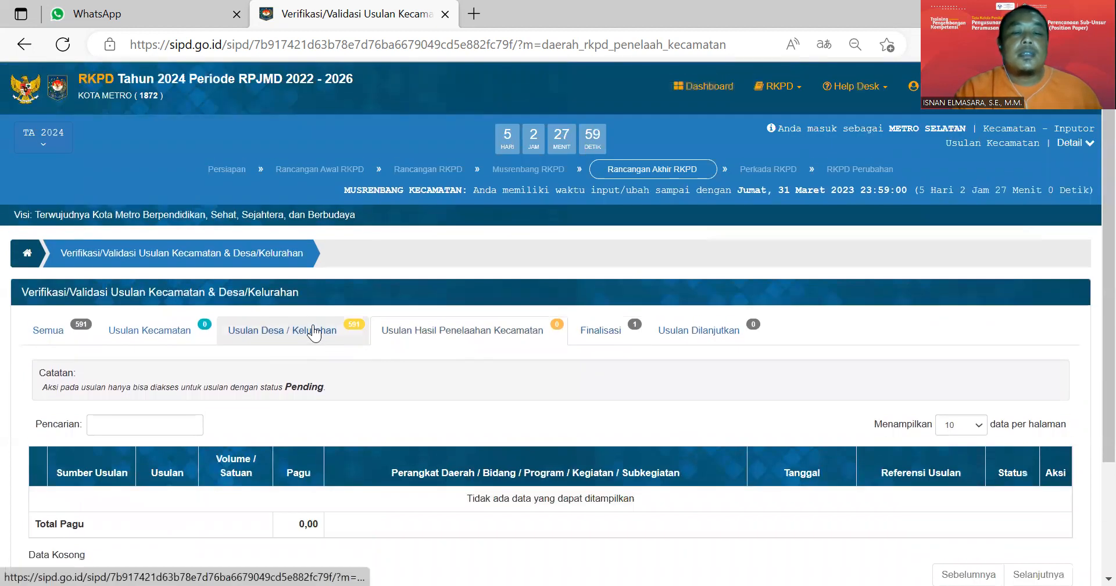
Open the Usulan Desa / Kelurahan list and go to its proposal rows
click(319, 342)
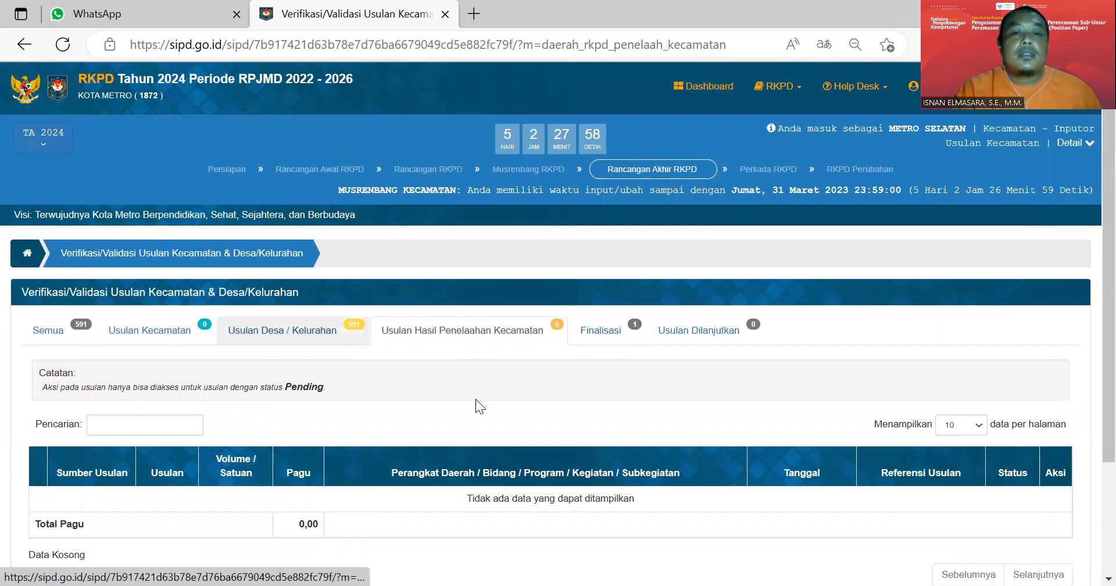
scroll(476, 399, down, 4)
scroll(478, 407, down, 4)
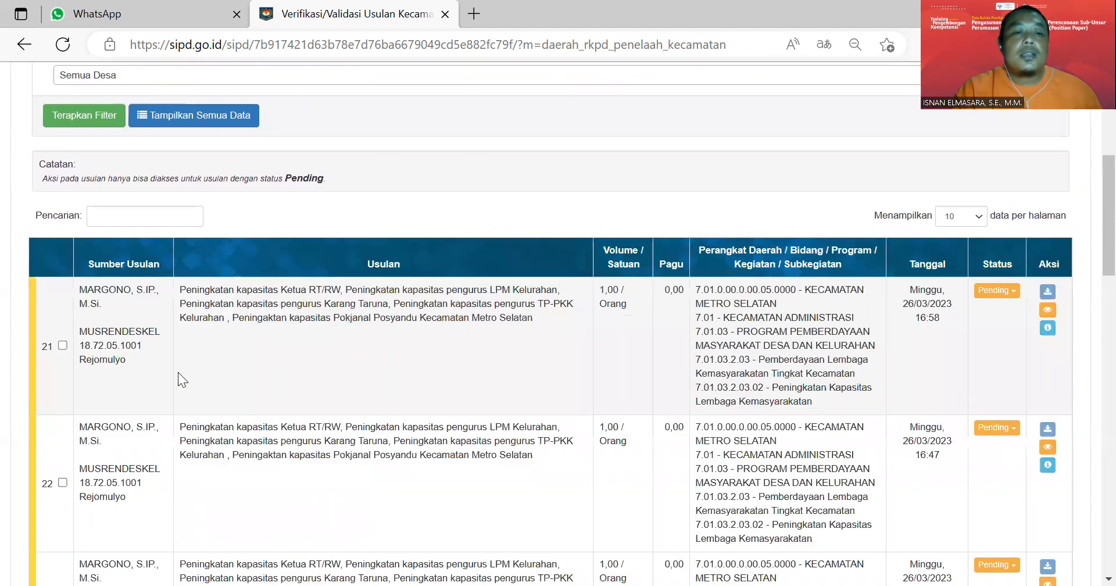
click(63, 353)
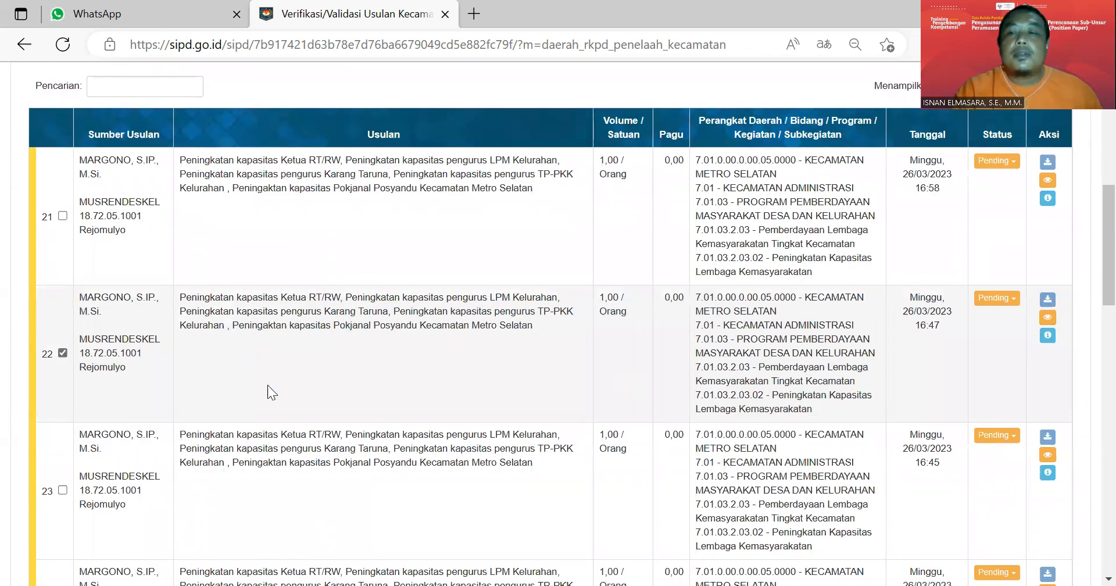
click(996, 300)
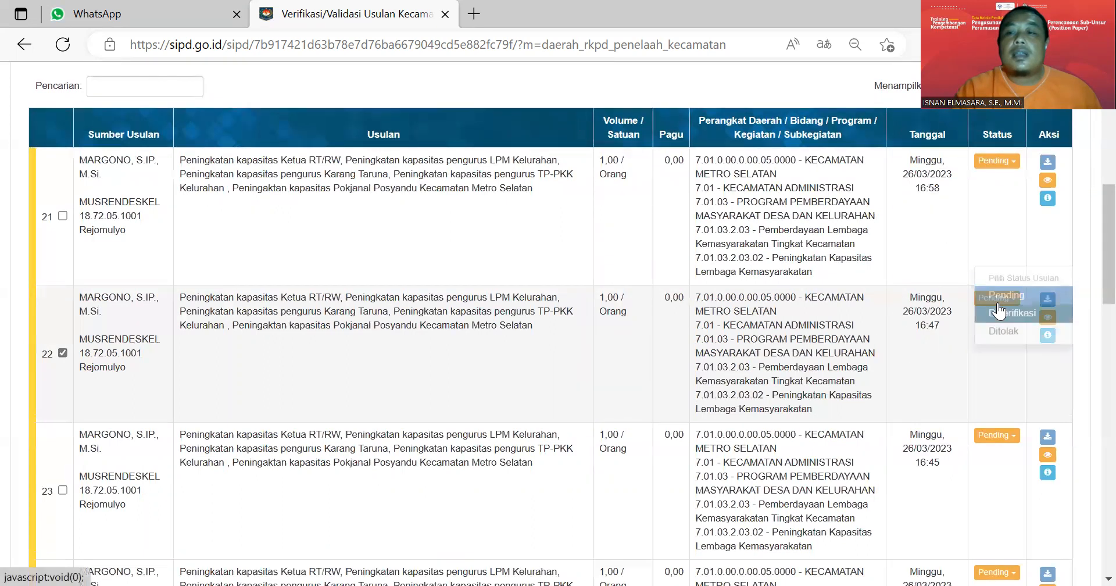
click(1011, 357)
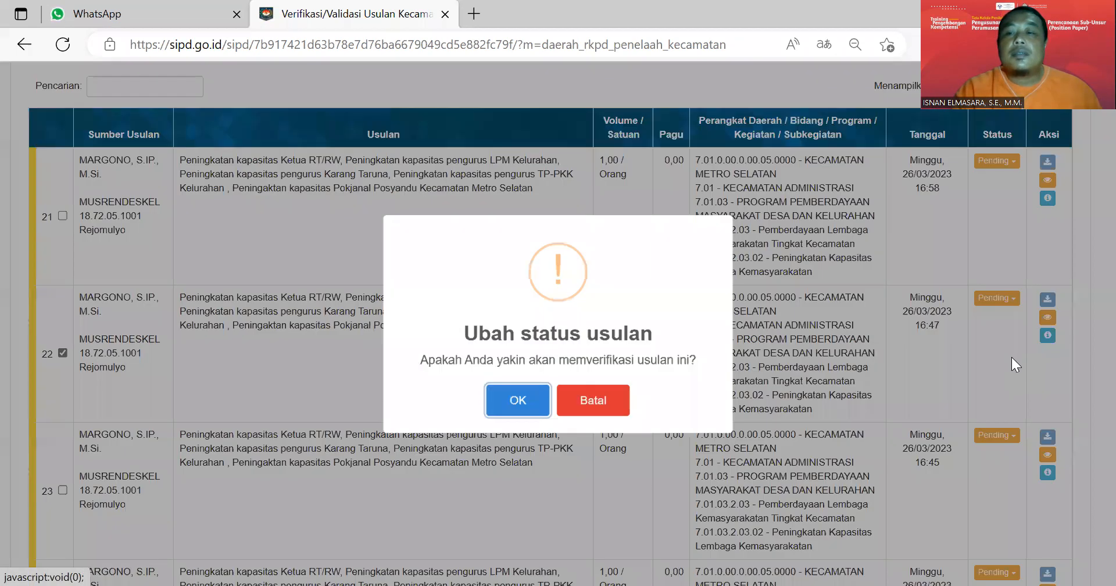
click(593, 399)
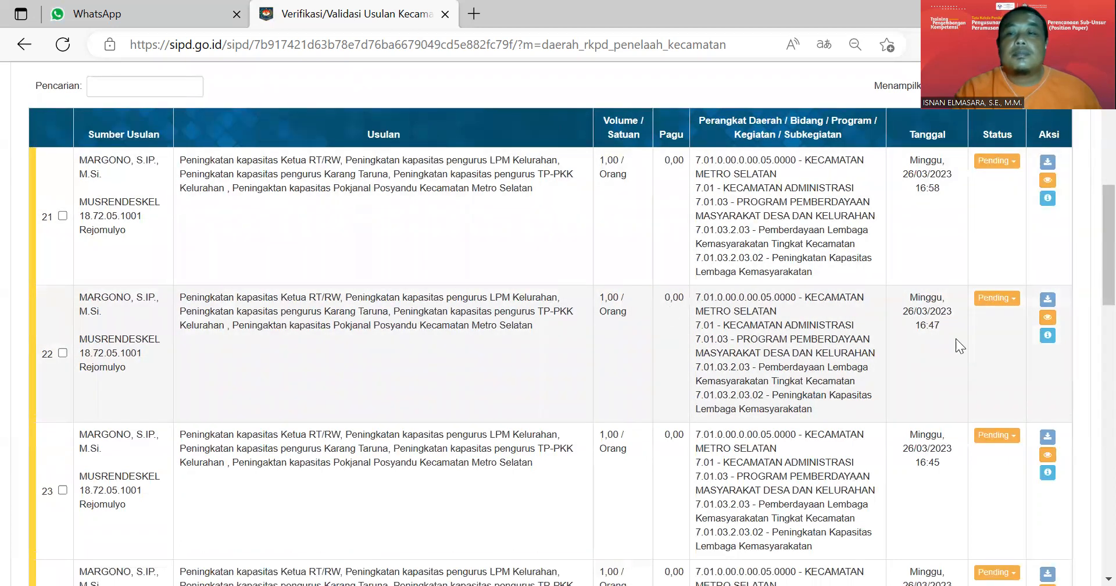
Set the status of proposal 22 from Rejomulyo to Diverifikasi, confirming the change without entering a note
click(1010, 302)
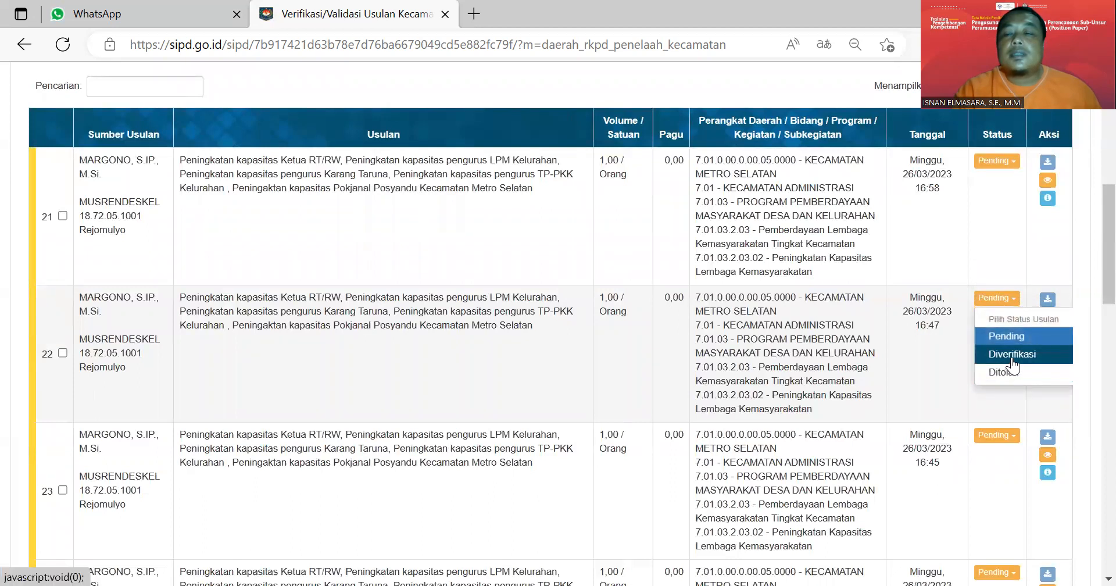
click(1004, 351)
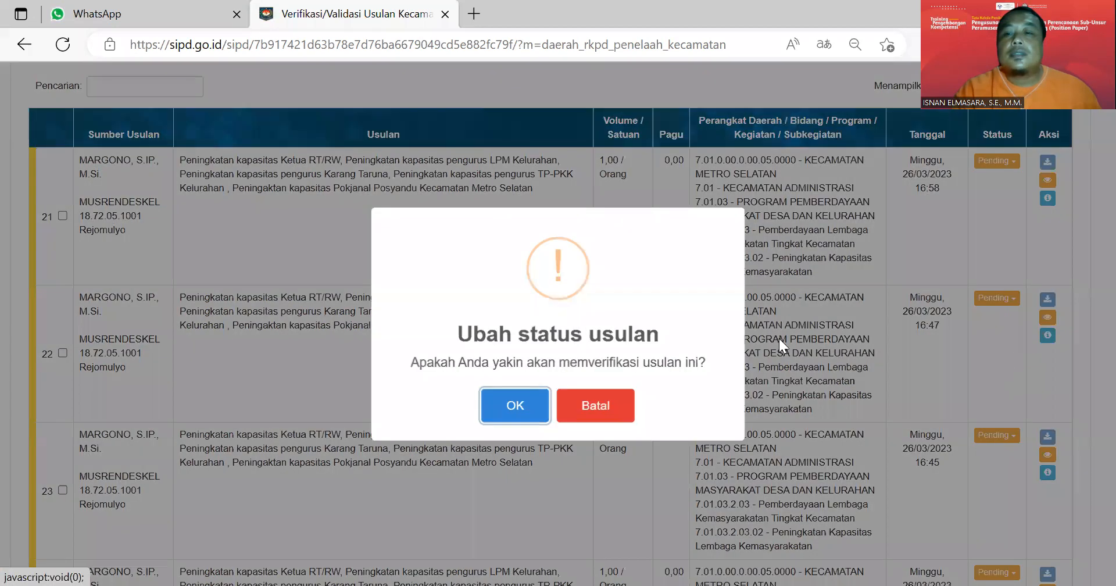
click(539, 405)
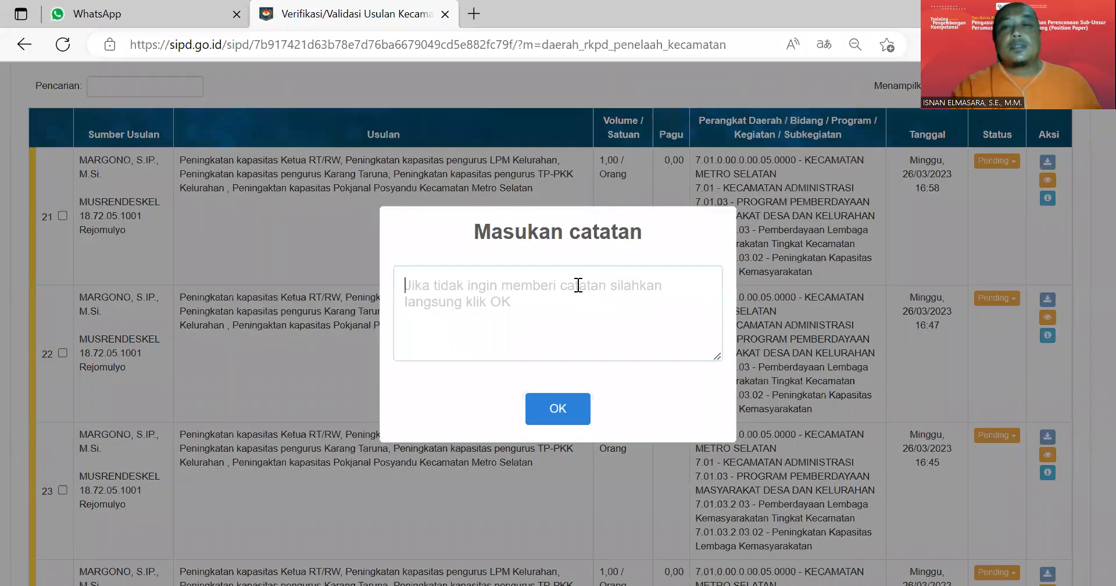
click(572, 429)
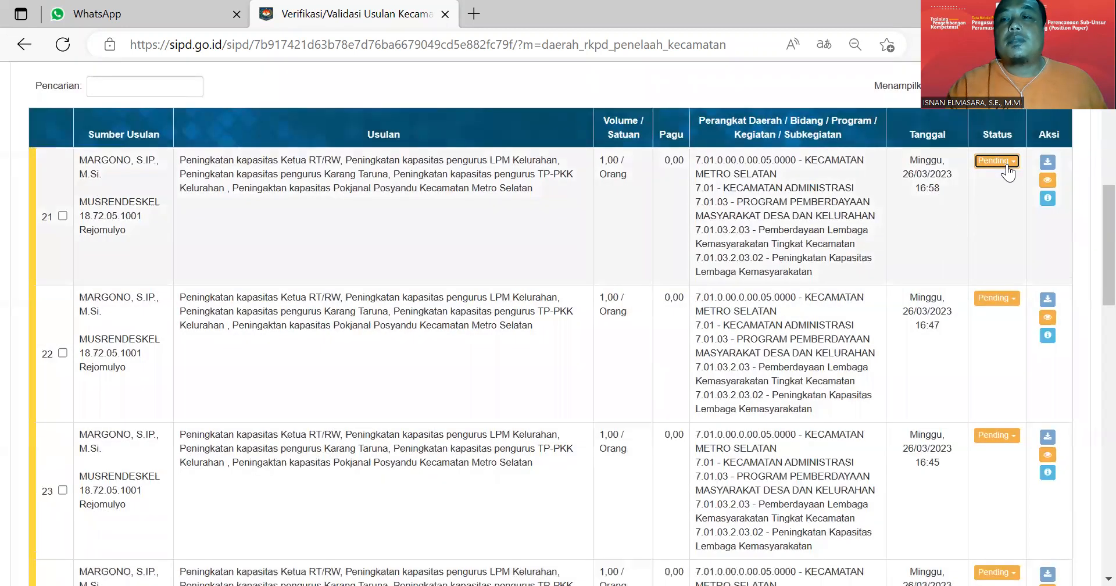
click(1007, 172)
click(994, 212)
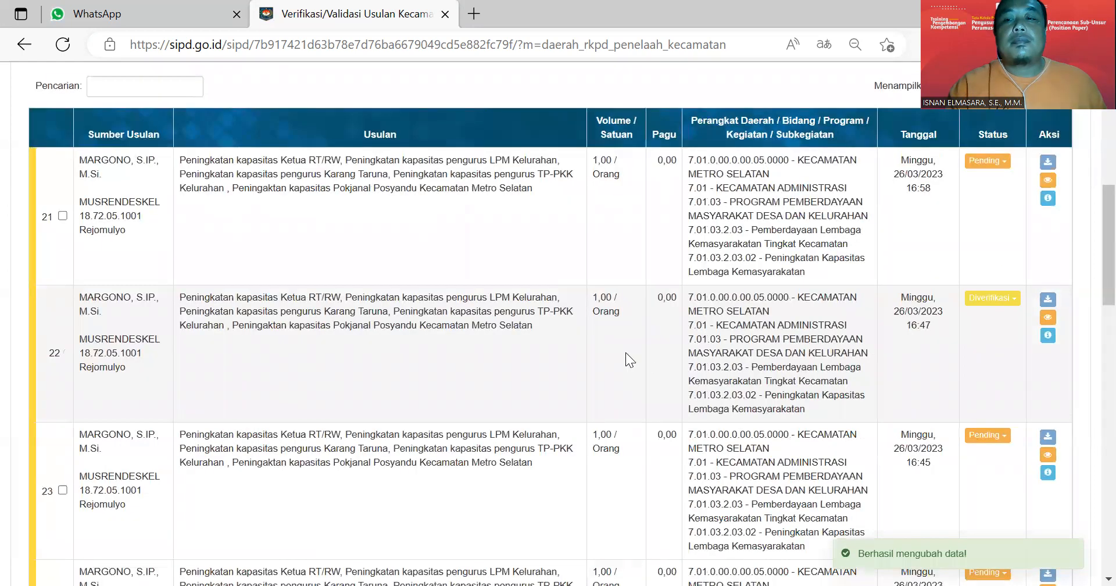
Reload the verification page and examine the proposal counts and statuses in the Semua list
scroll(626, 352, up, 1)
scroll(642, 364, up, 4)
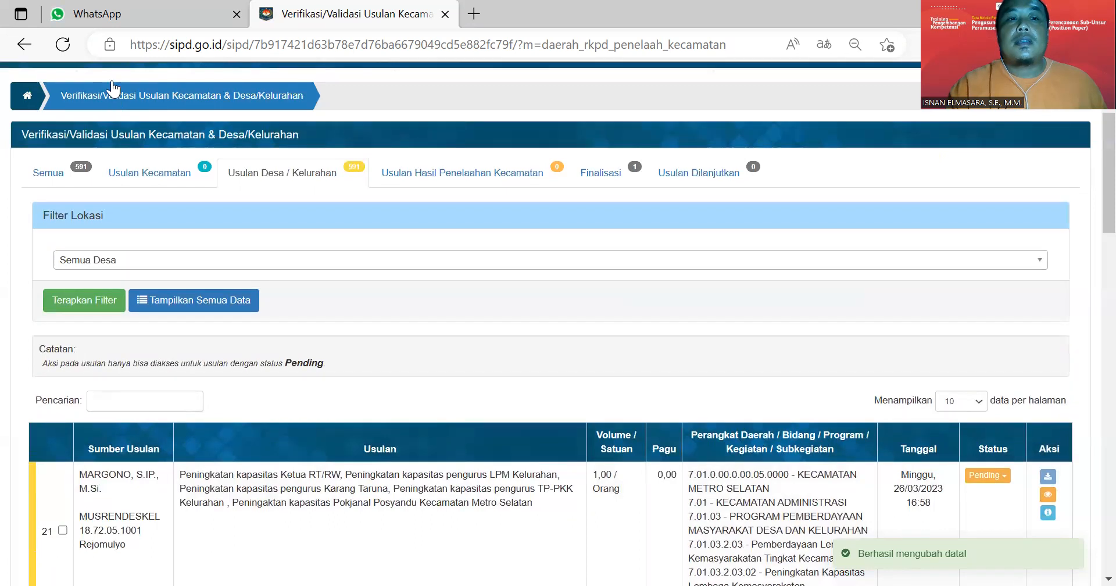
click(63, 44)
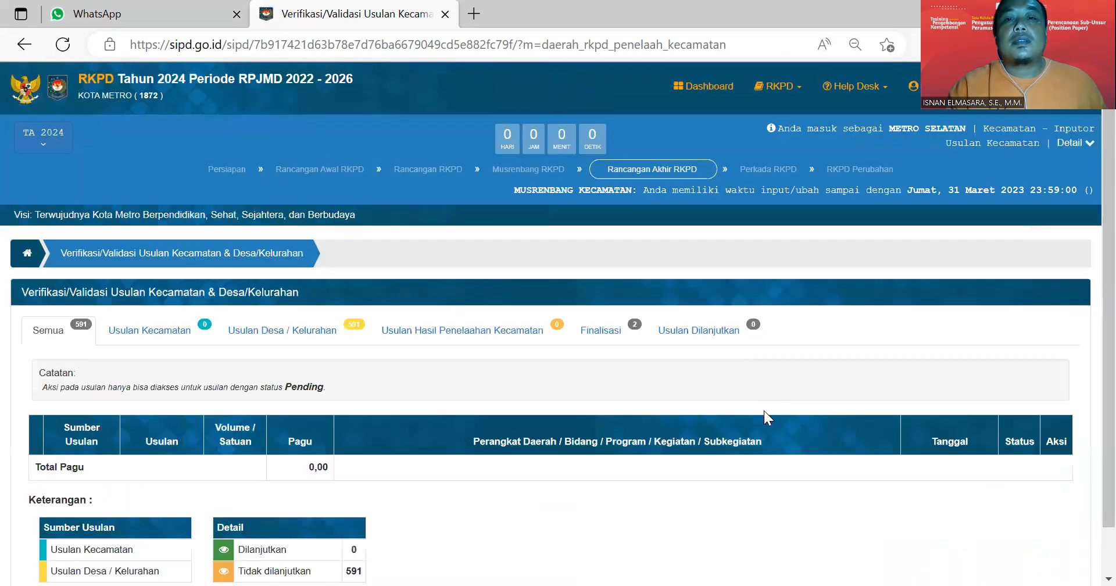
scroll(759, 413, down, 1)
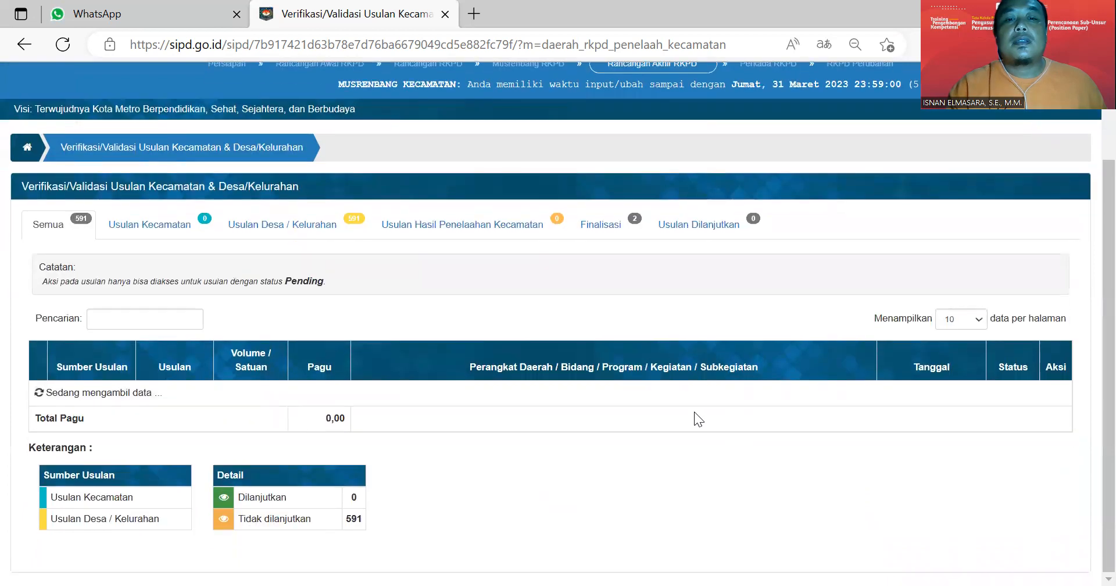
scroll(1030, 497, down, 2)
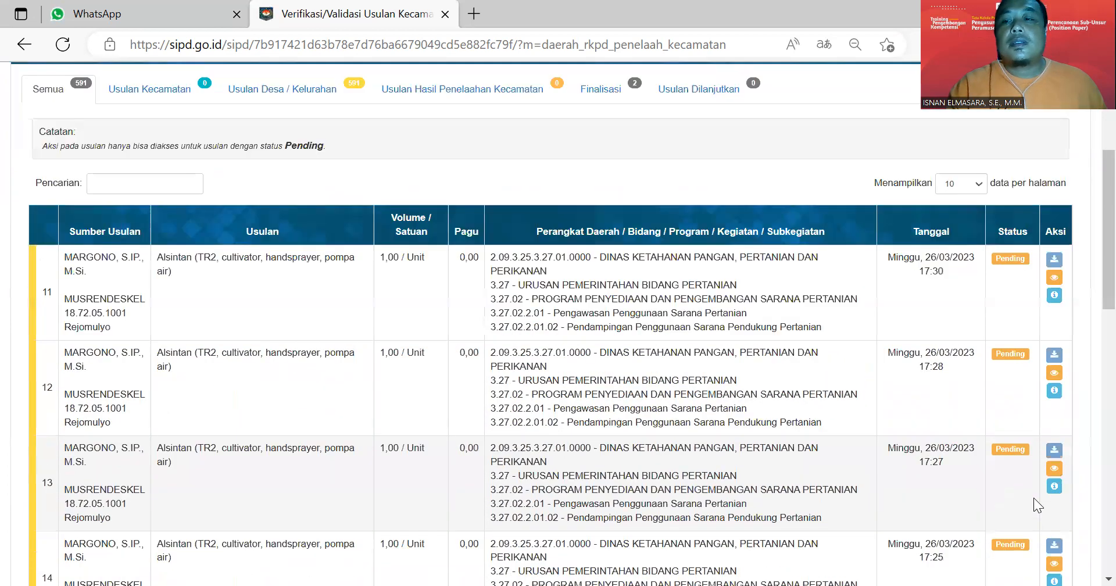
scroll(298, 233, up, 4)
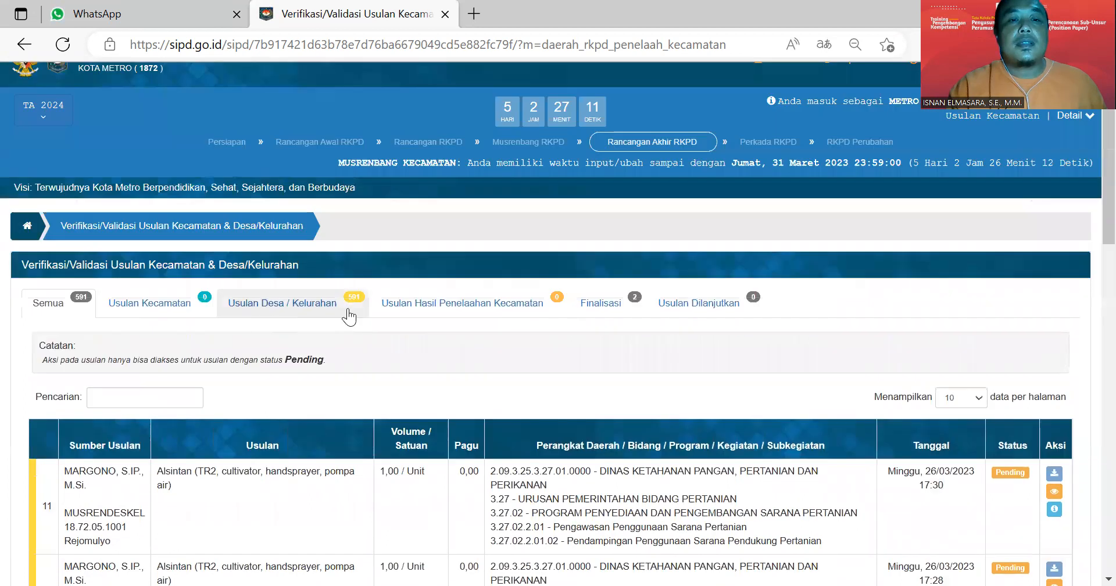
Filter the Usulan Desa / Kelurahan list to the location 18.72.05.1002 Margorejo
click(323, 307)
click(282, 392)
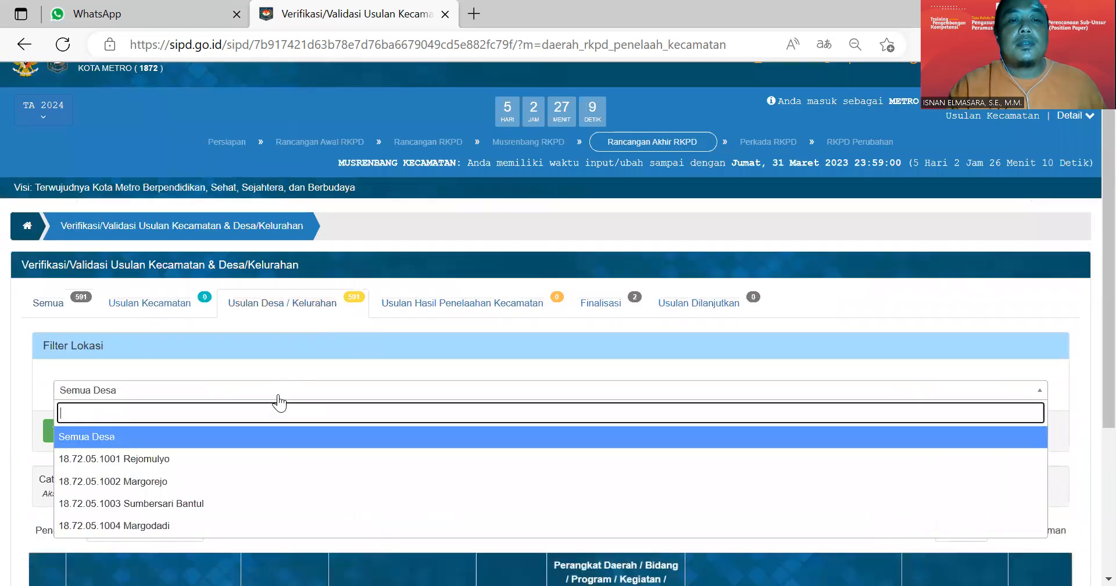
click(266, 484)
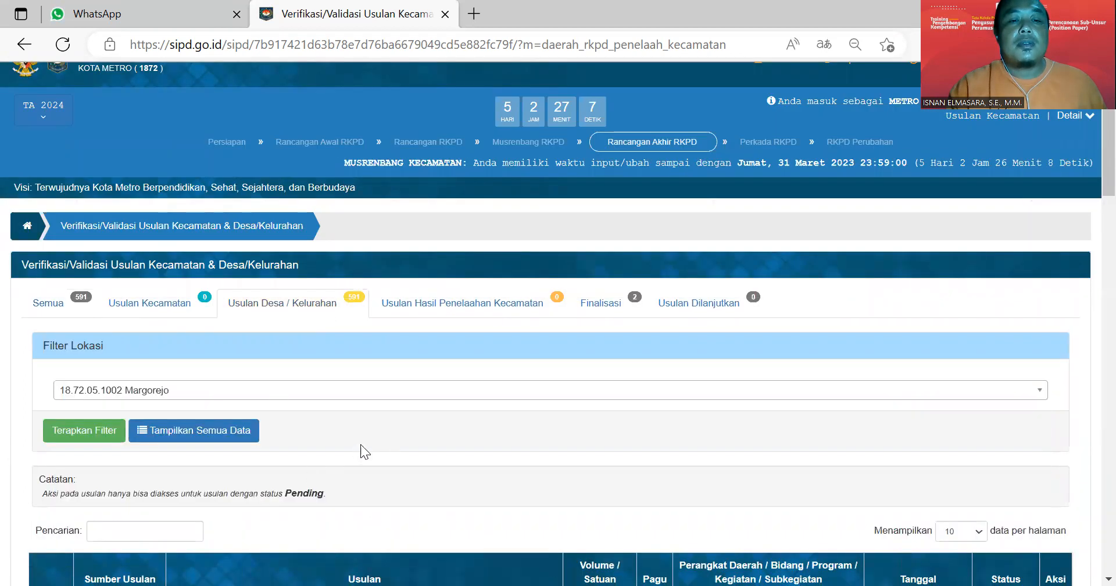
click(85, 430)
scroll(431, 365, down, 4)
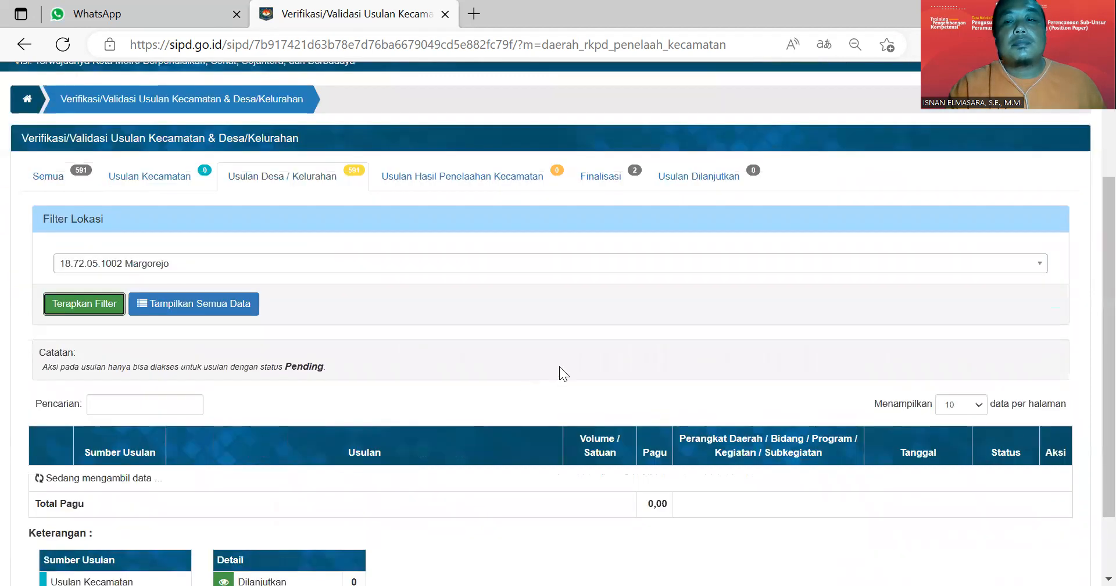
scroll(561, 370, down, 4)
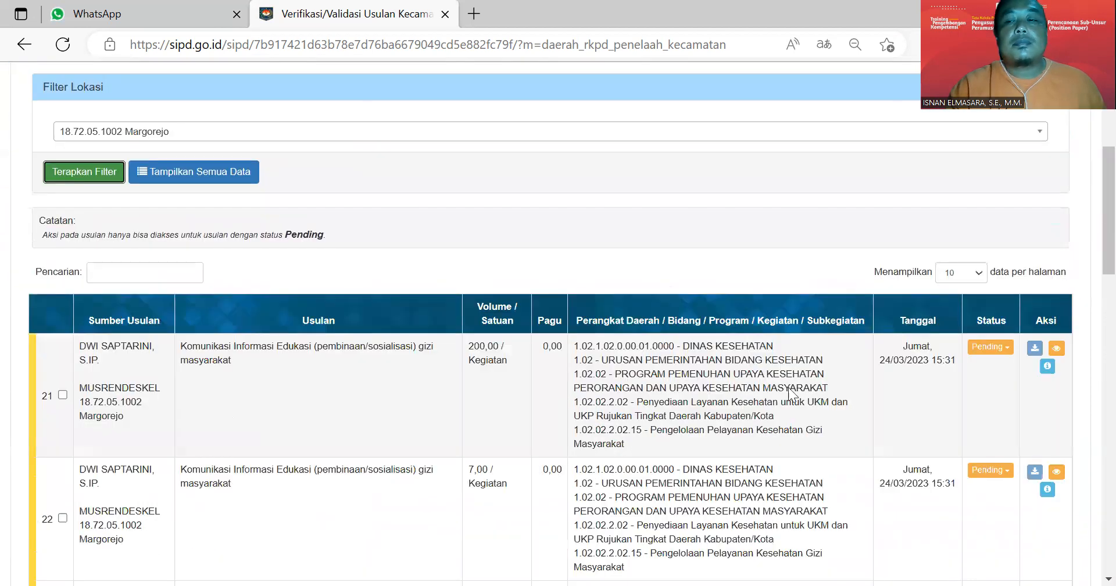
Examine the Margorejo proposals, checking the status options of proposal 22 and viewing its information record before closing it
scroll(763, 340, up, 1)
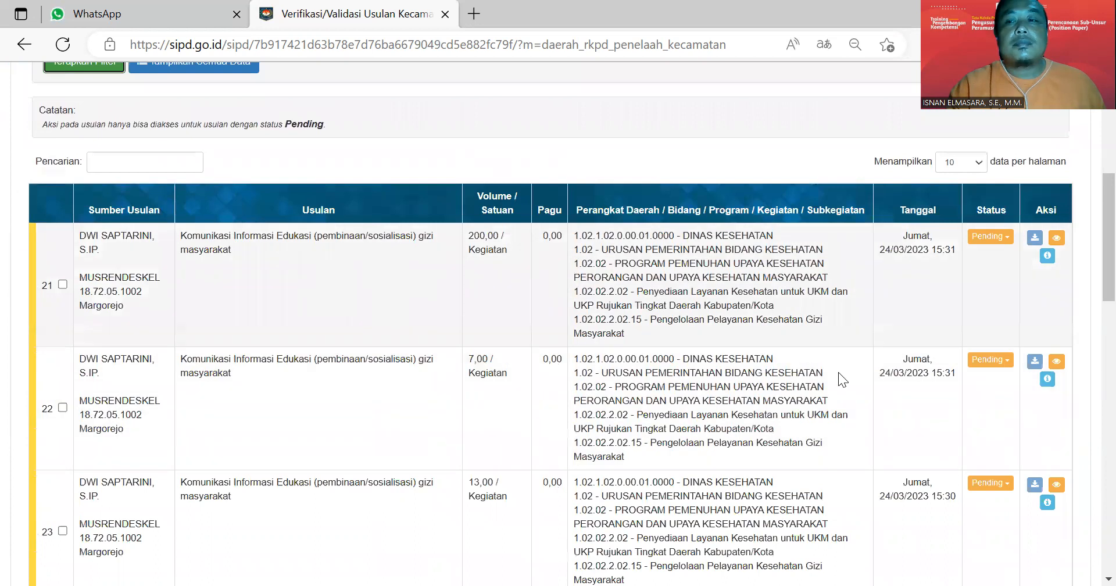
scroll(546, 340, up, 4)
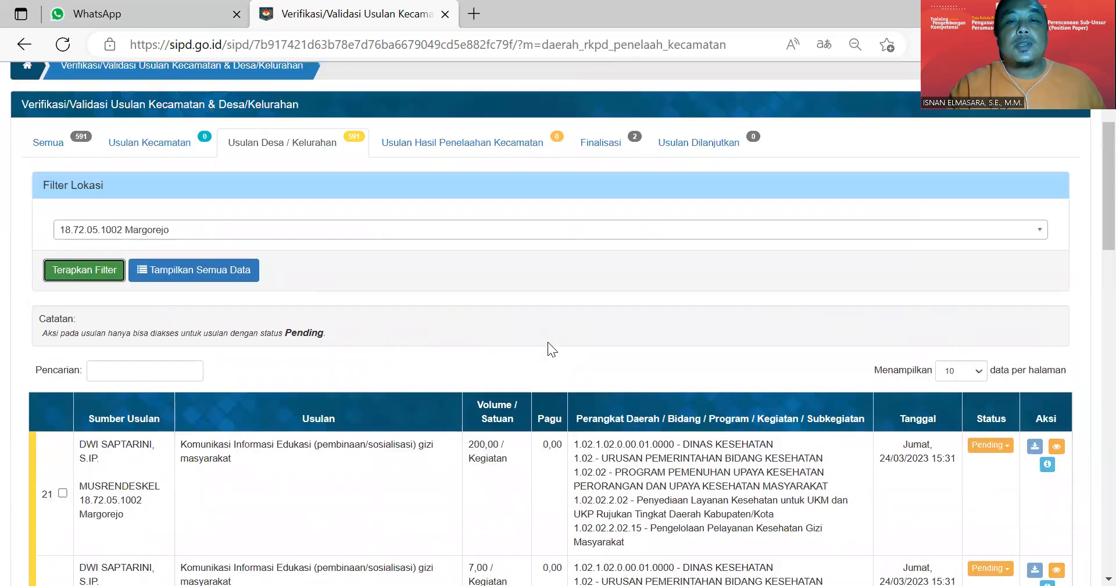
scroll(560, 341, down, 5)
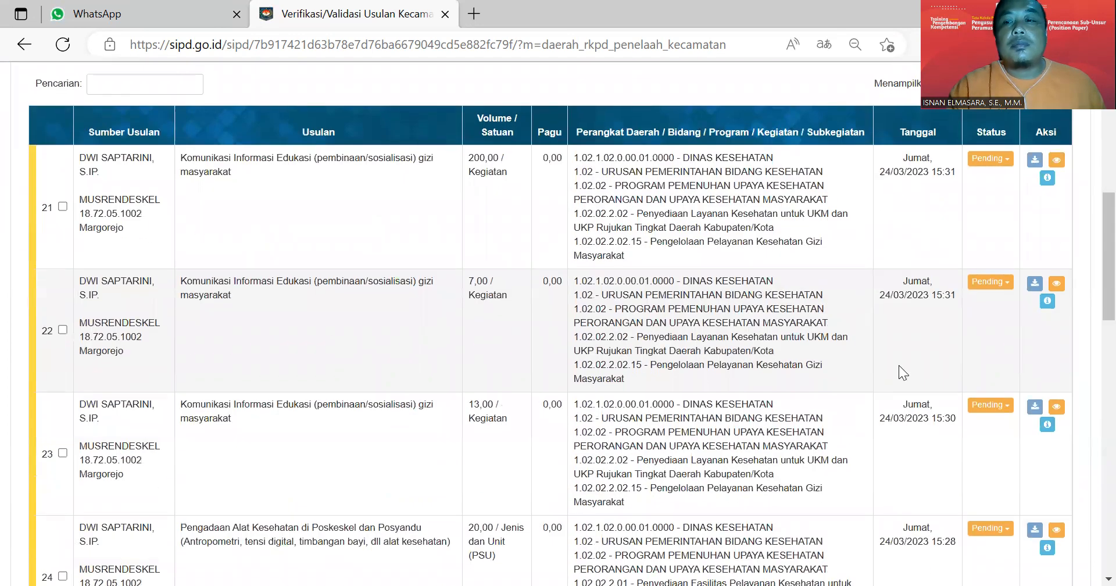
click(981, 282)
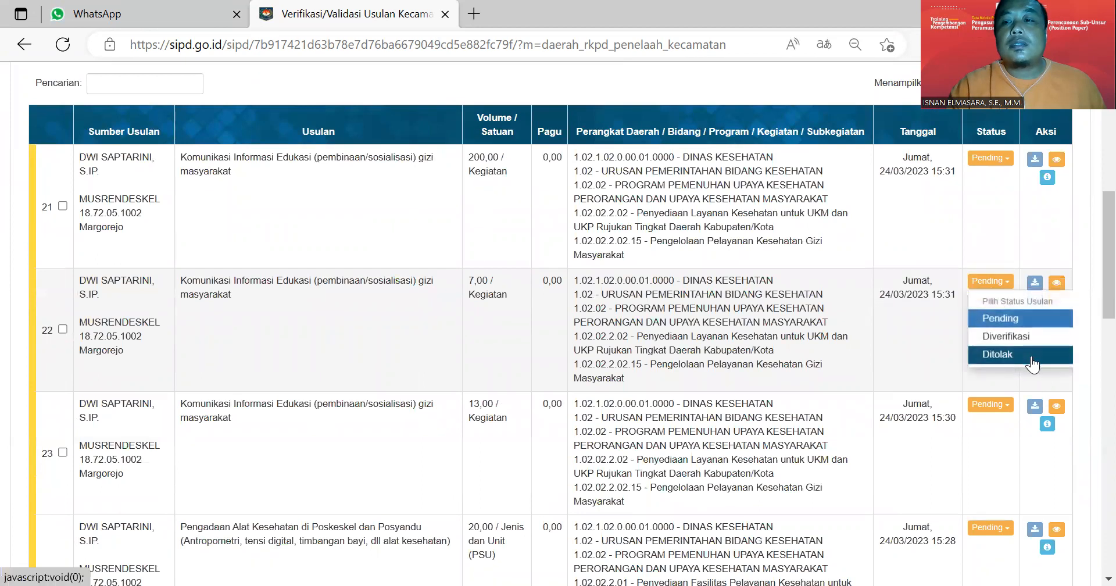
click(972, 233)
click(1046, 305)
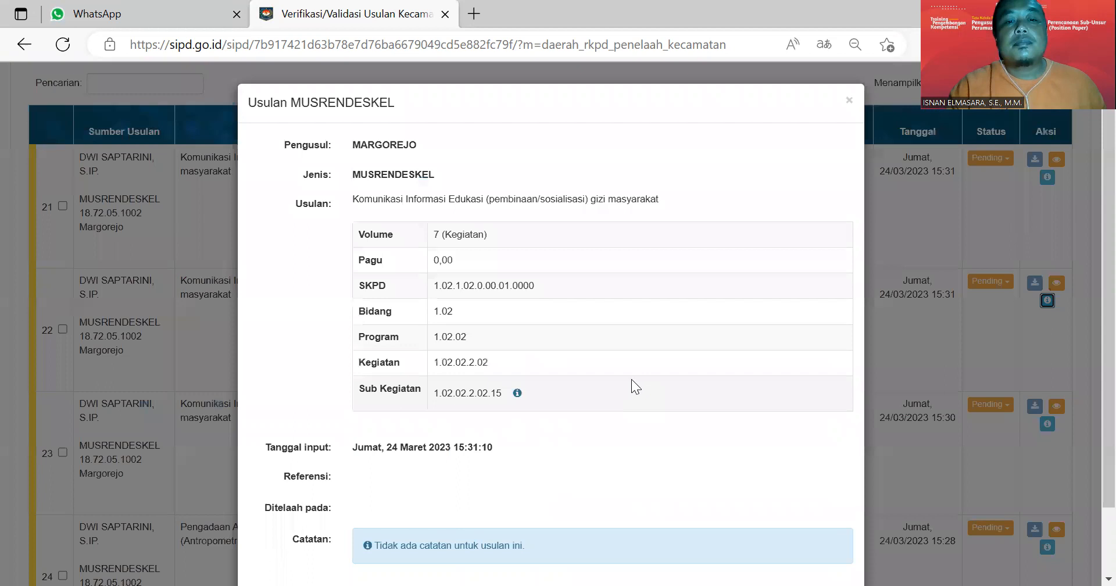
click(849, 108)
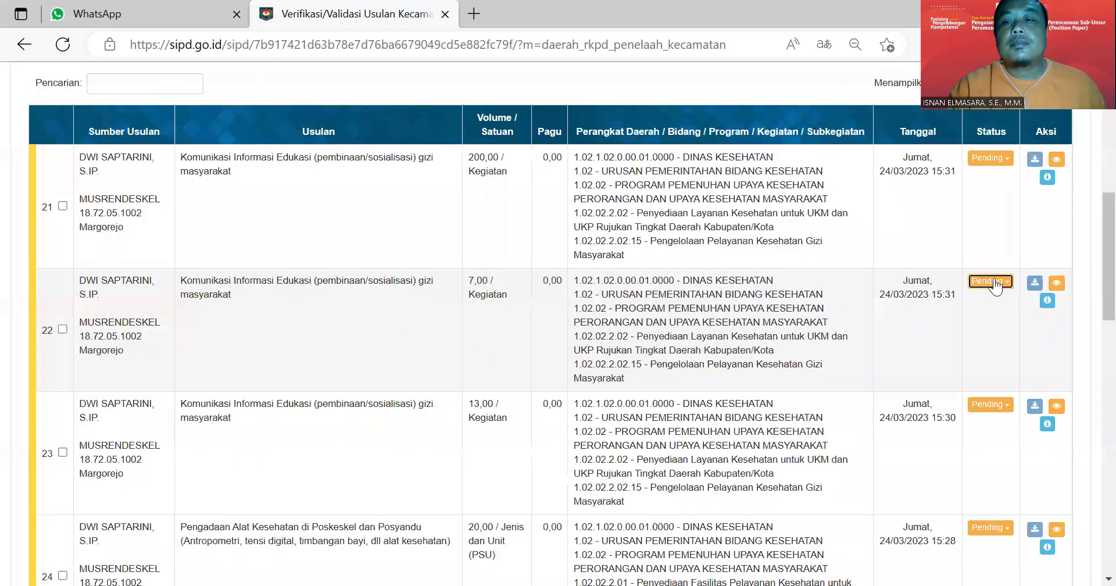
Set the status of Margorejo proposal 22 to Diverifikasi, confirming the change with the note "ok uji coba"
click(995, 284)
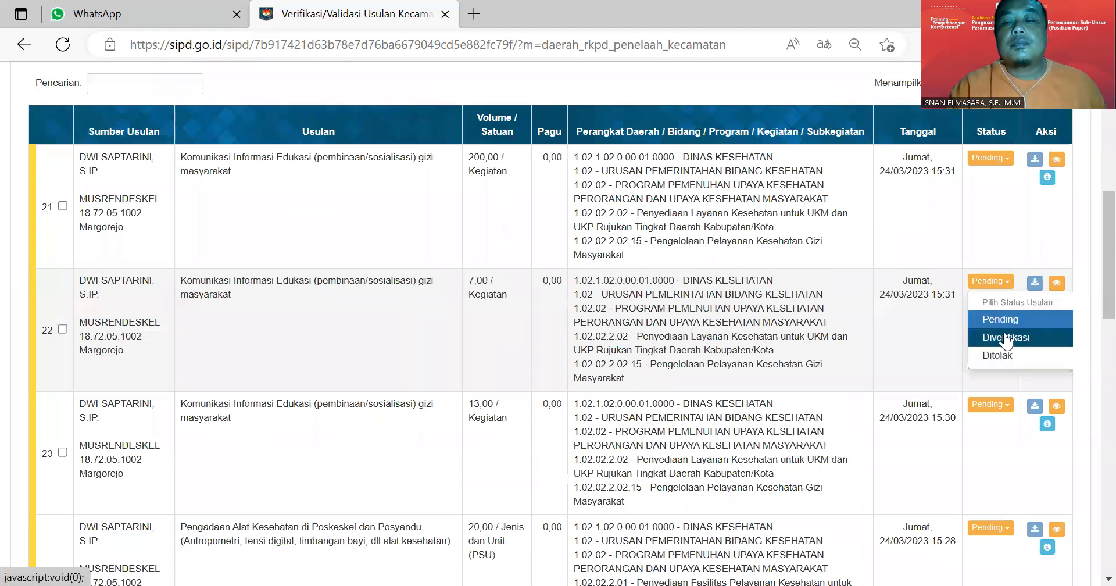
click(1011, 338)
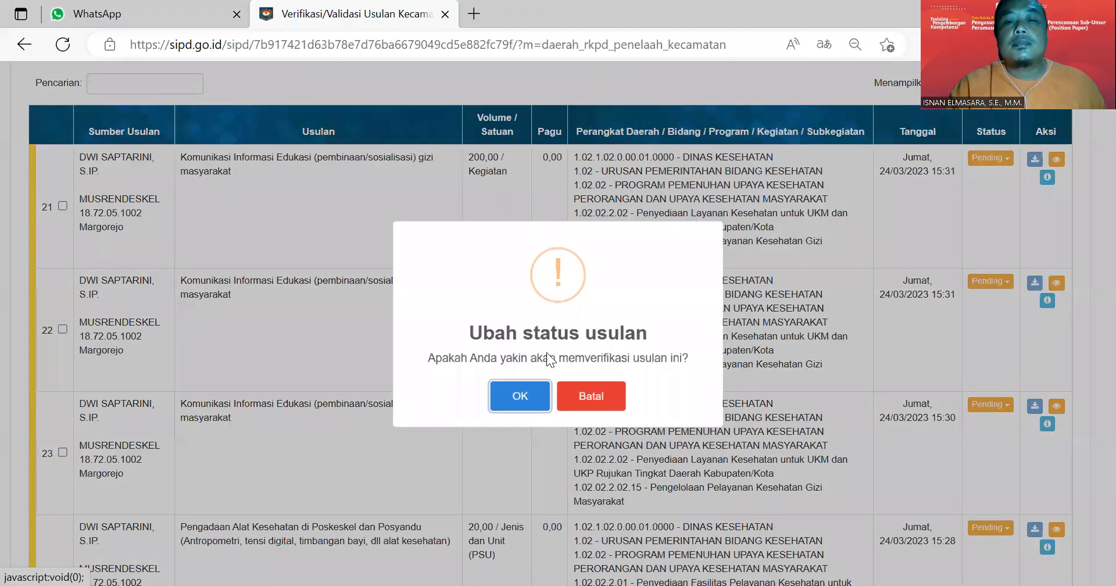
key(Return)
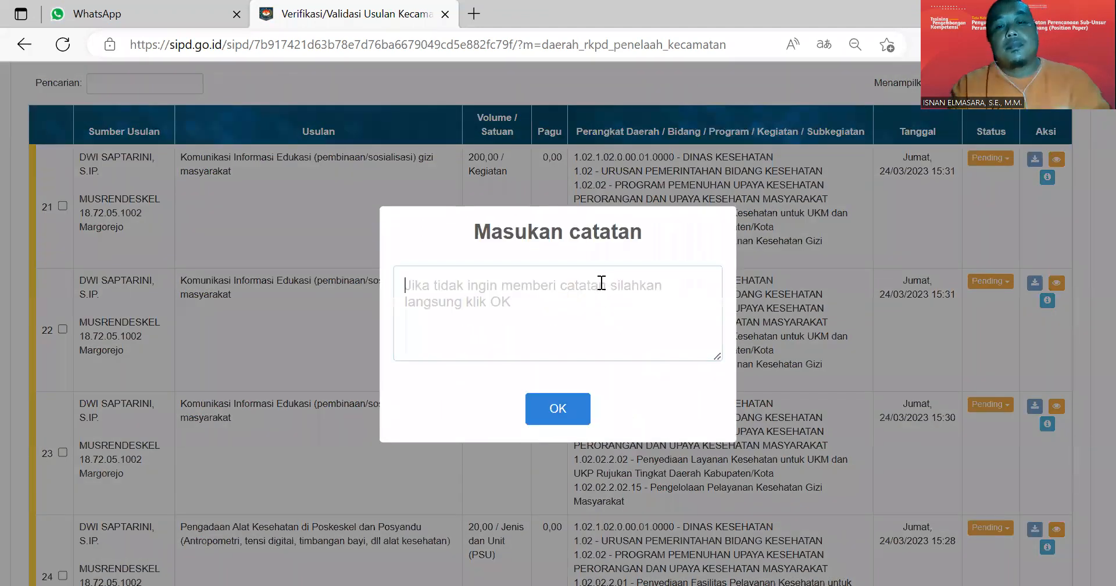
text(o)
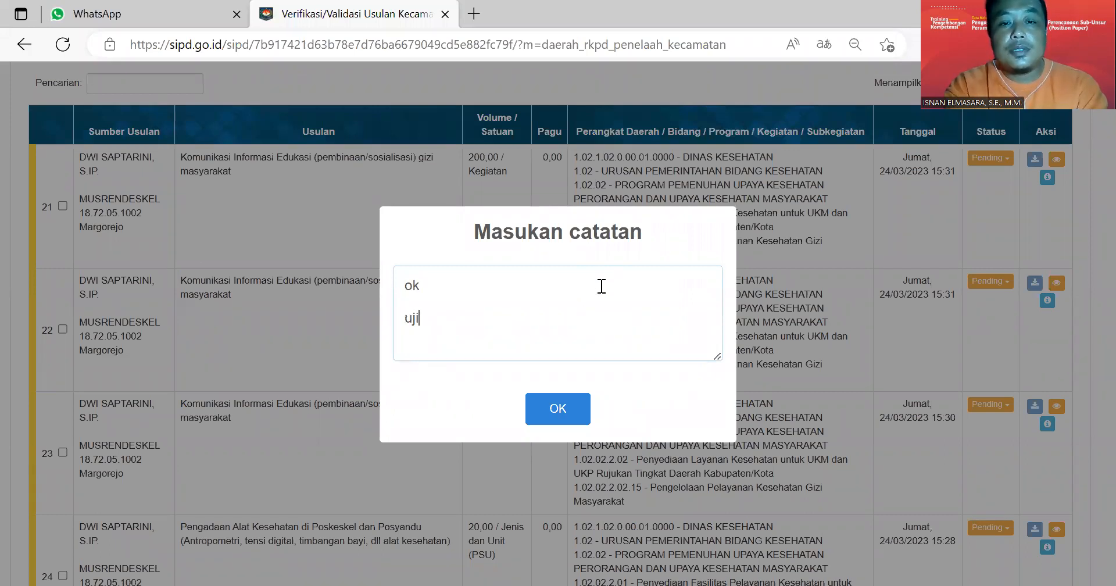
text(k  uji coba)
click(581, 408)
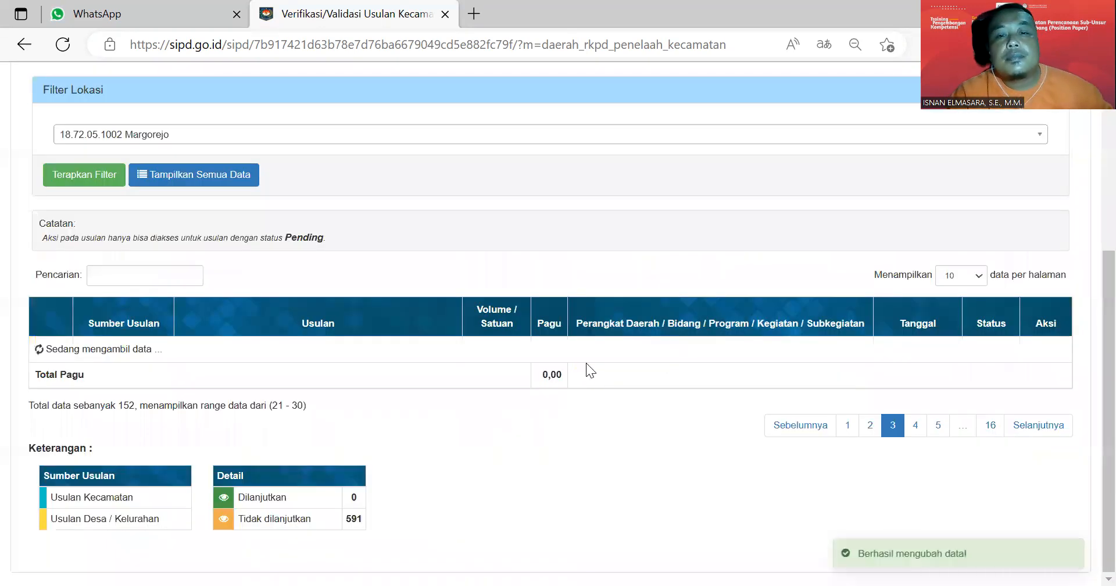
scroll(584, 365, up, 7)
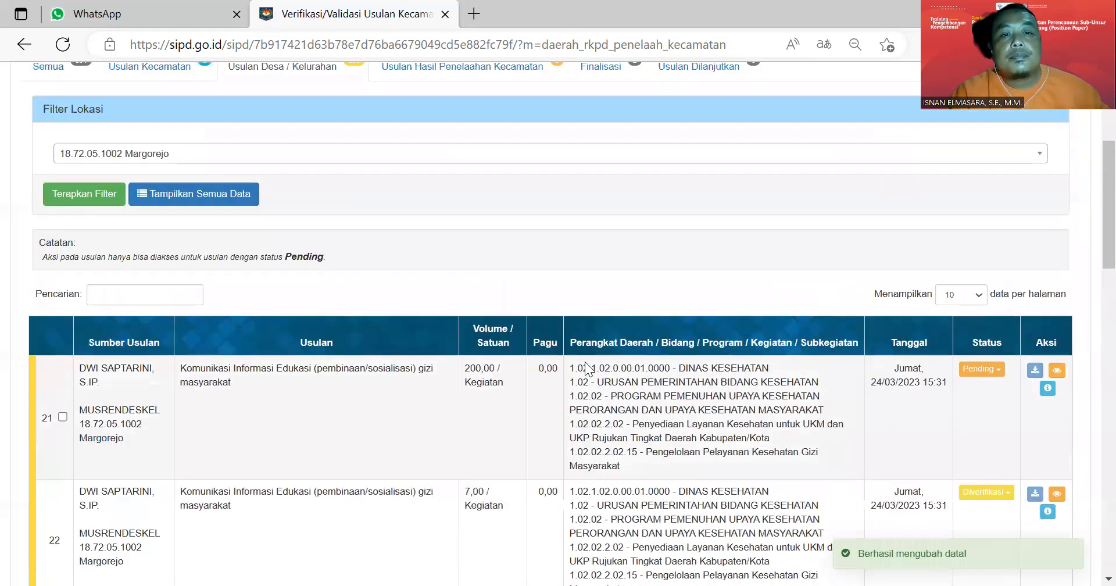
Reload the verification page and examine the proposals in the Finalisasi list
click(64, 50)
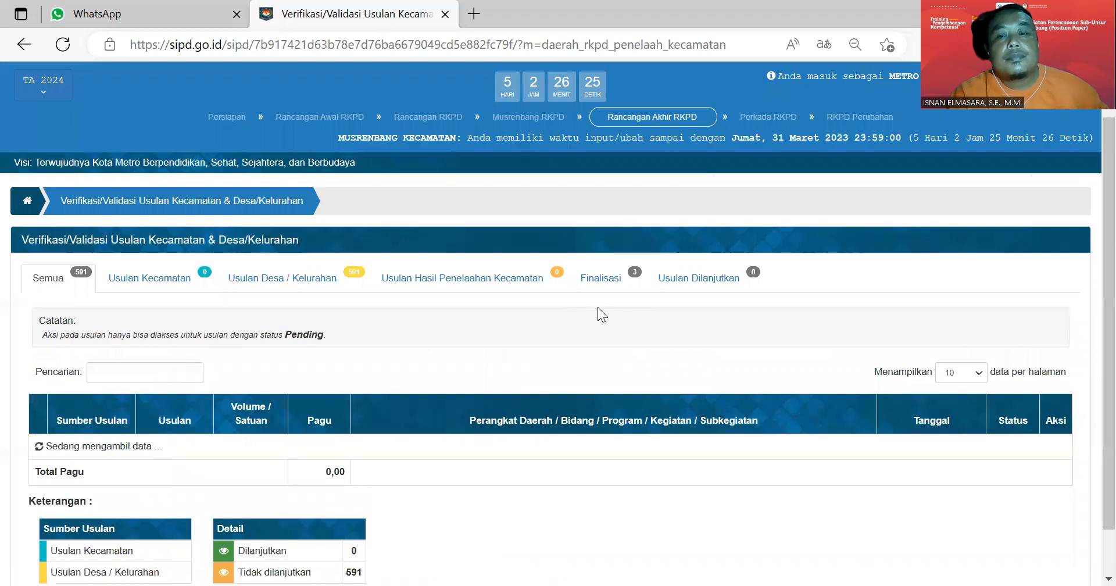
click(607, 278)
scroll(748, 364, down, 3)
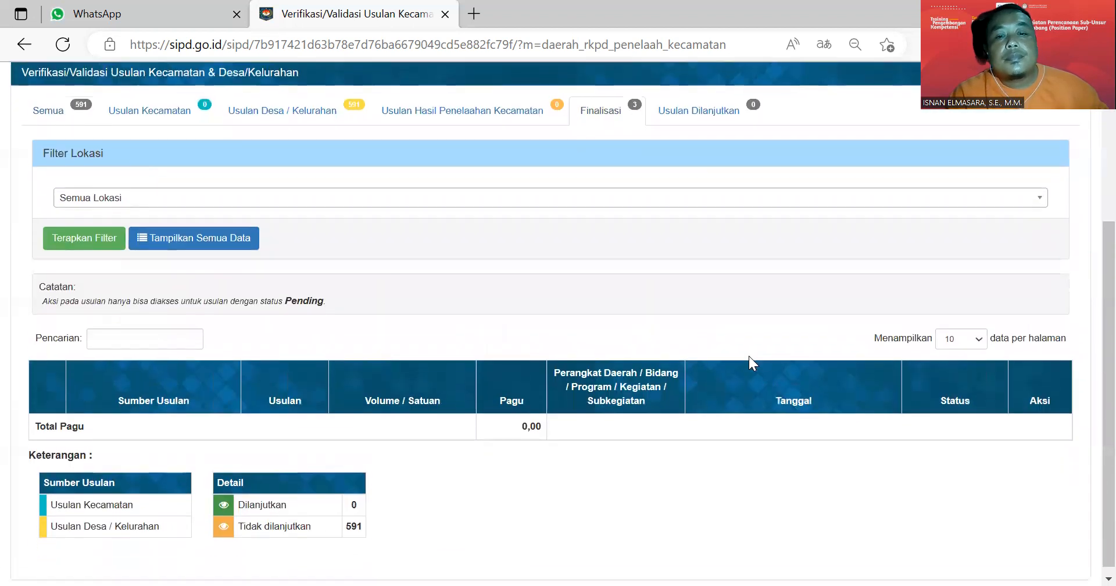
scroll(738, 355, down, 4)
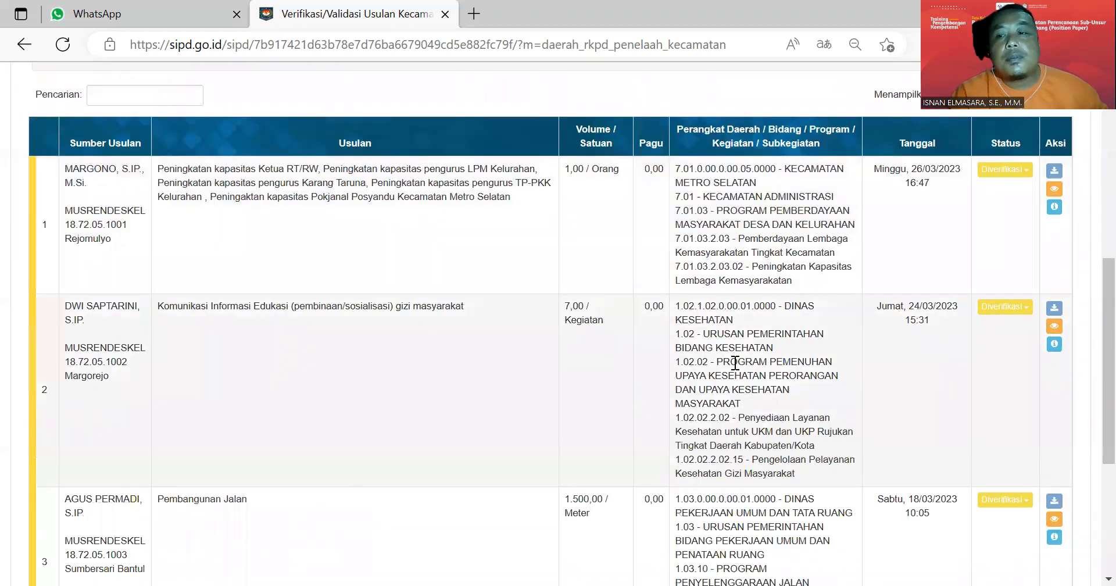
scroll(883, 375, up, 8)
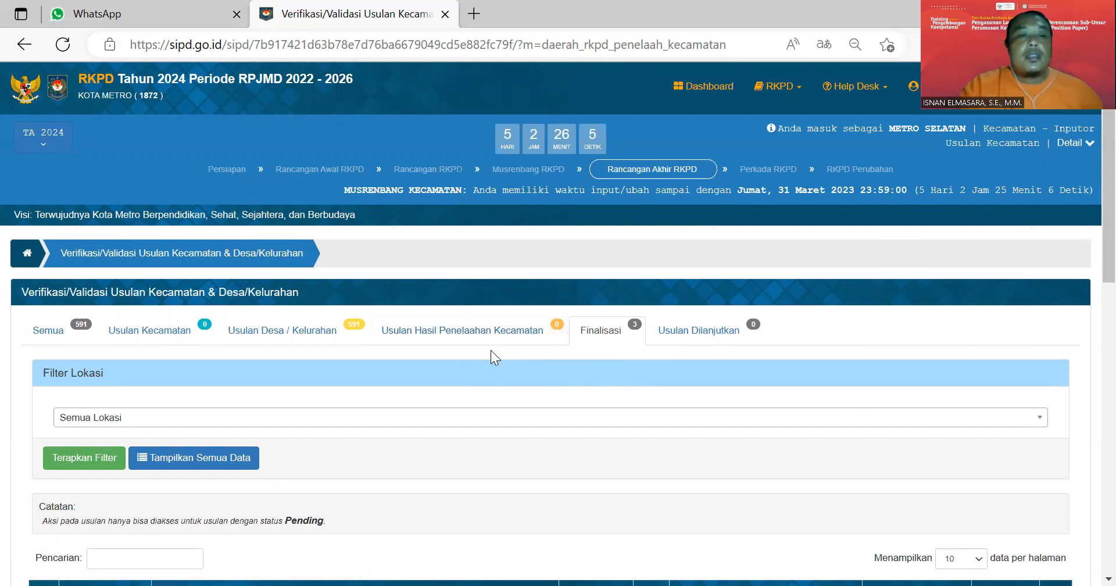
scroll(528, 369, down, 5)
scroll(723, 370, down, 4)
scroll(638, 365, up, 4)
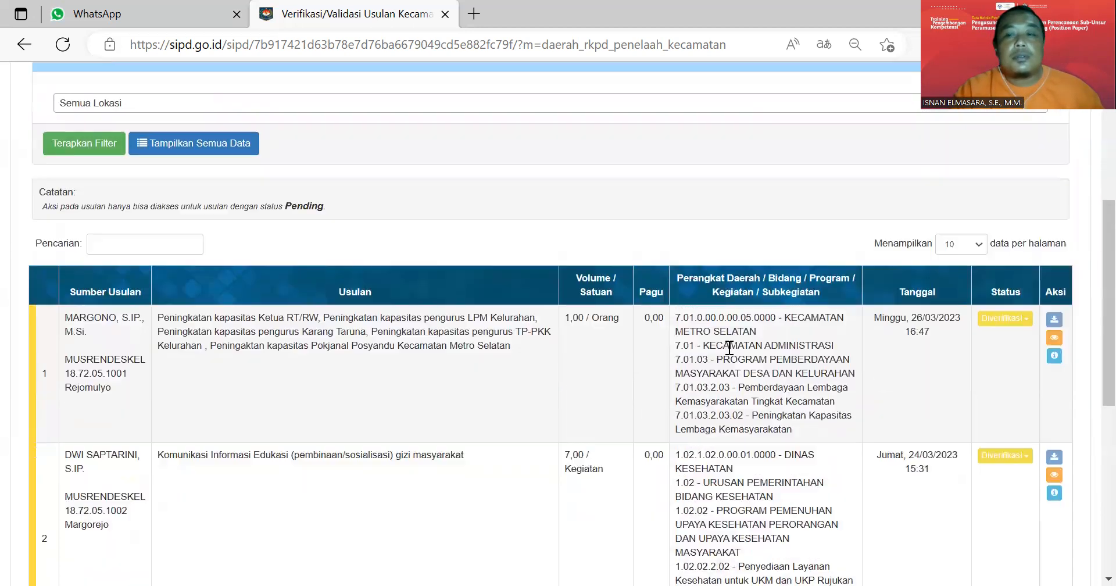
scroll(797, 342, down, 3)
scroll(794, 343, up, 1)
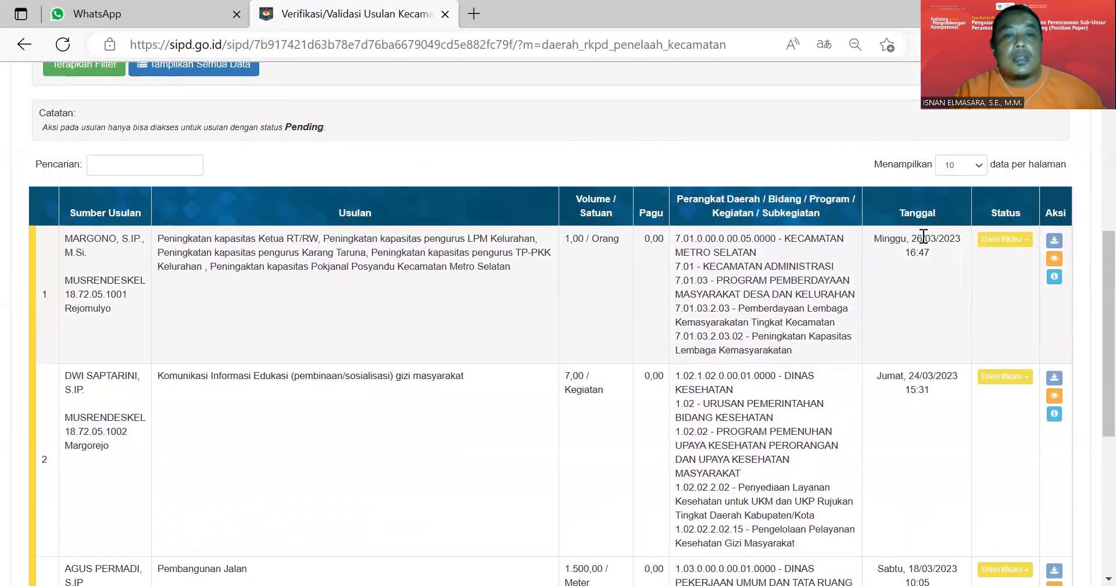
Check the status options of the Rejomulyo proposal and the location filter choices in the Finalisasi list
click(999, 254)
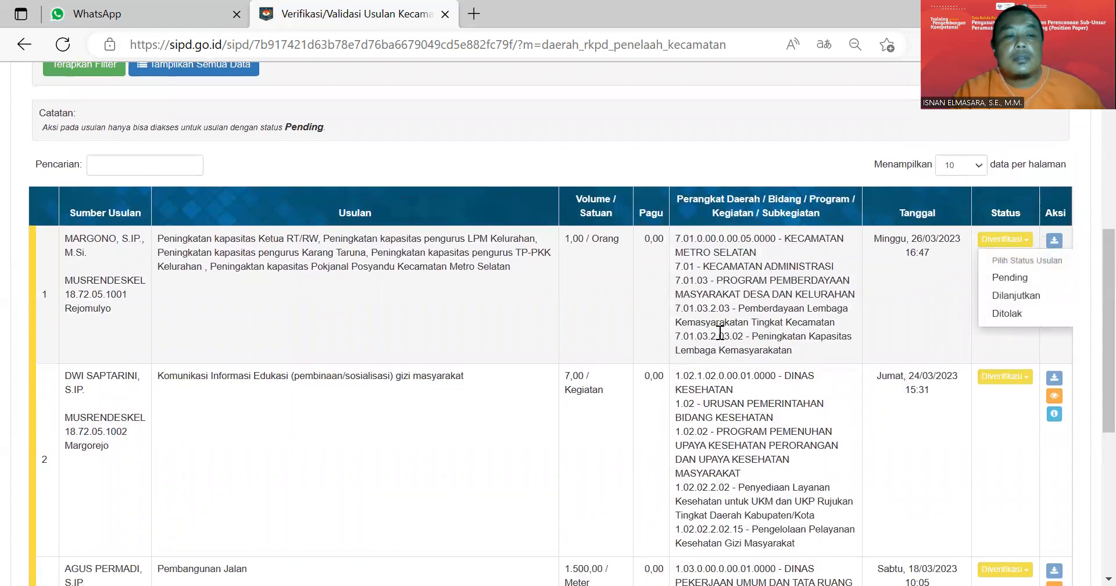
scroll(531, 308, up, 5)
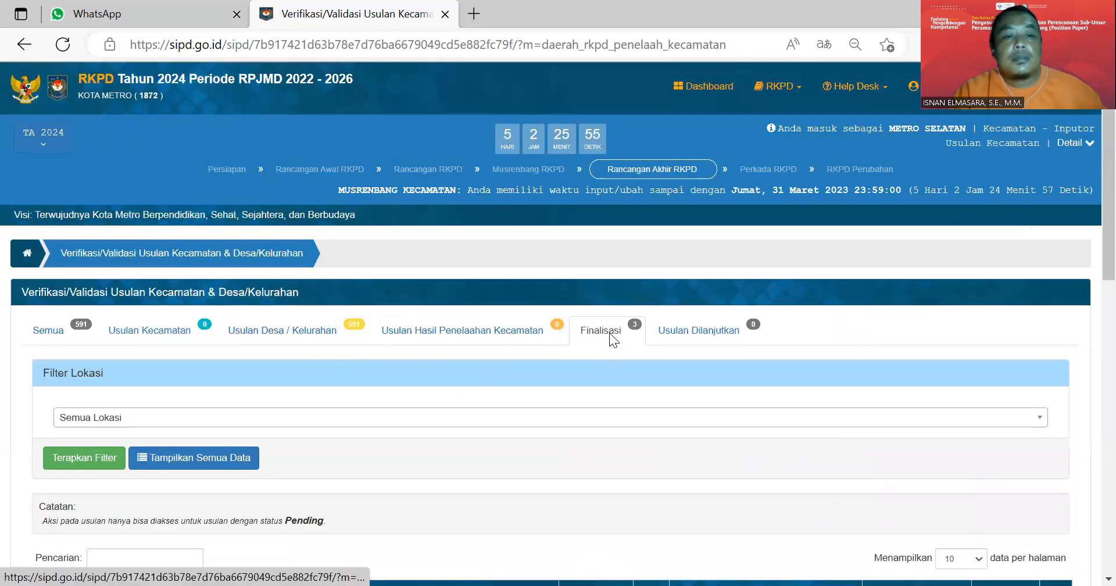
click(423, 417)
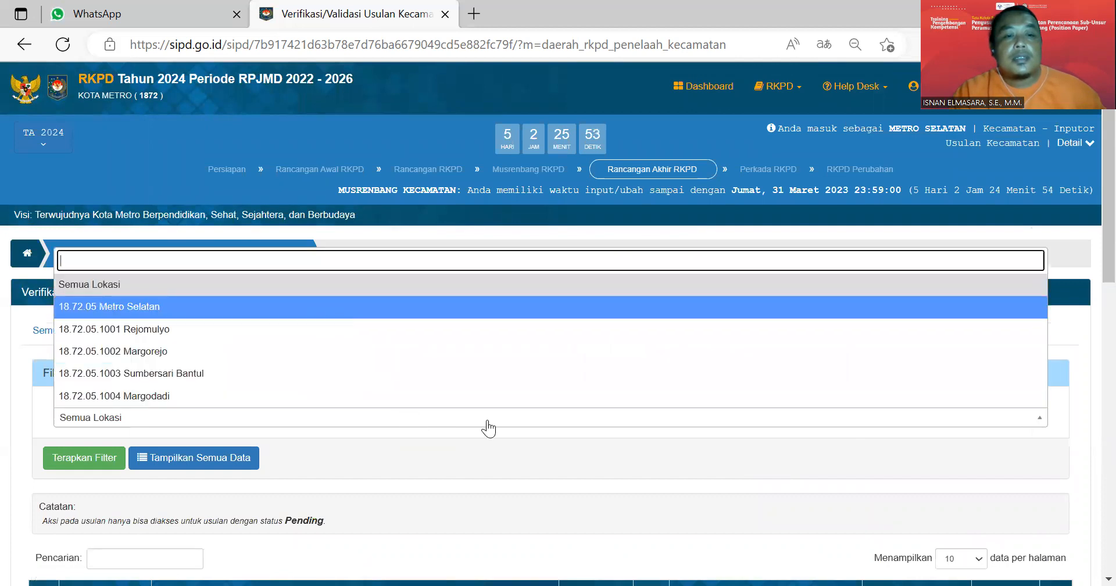
click(558, 478)
Set the status of the Rejomulyo proposal in the Finalisasi list to Pending, confirming without a note
scroll(620, 477, down, 7)
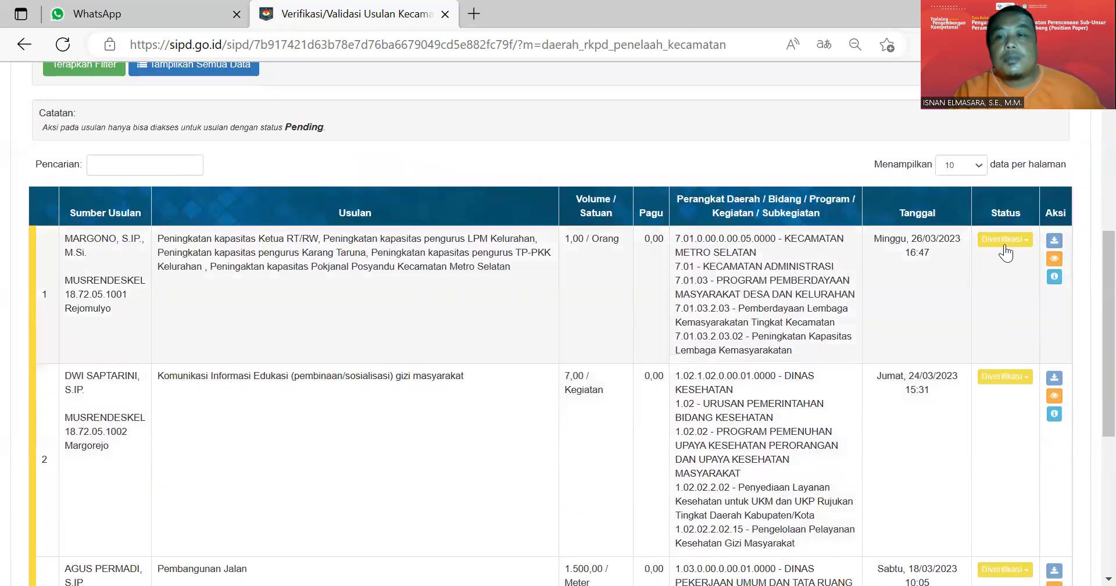
click(1014, 239)
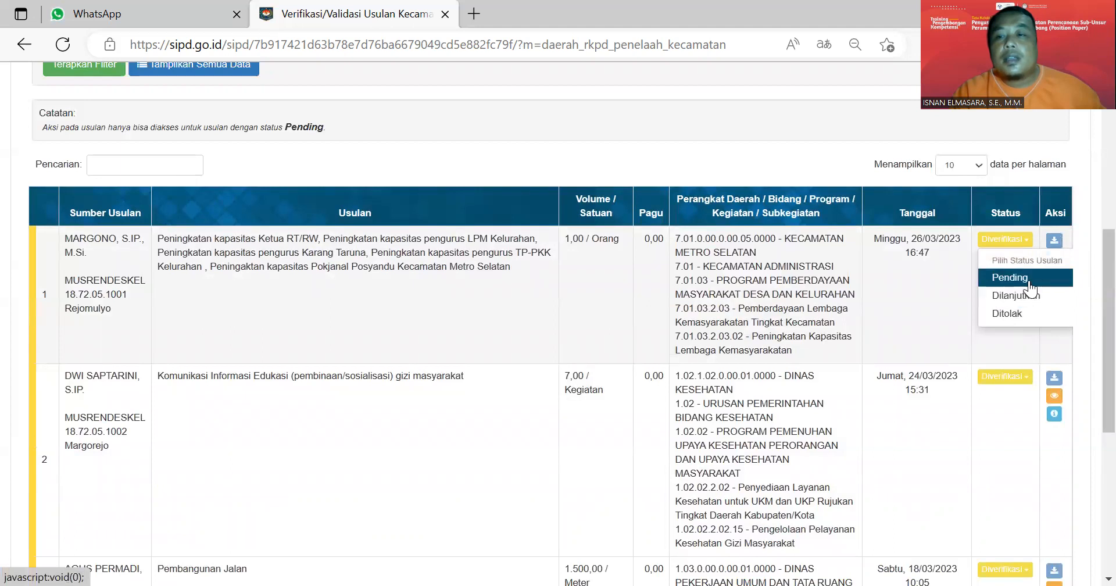
click(1027, 278)
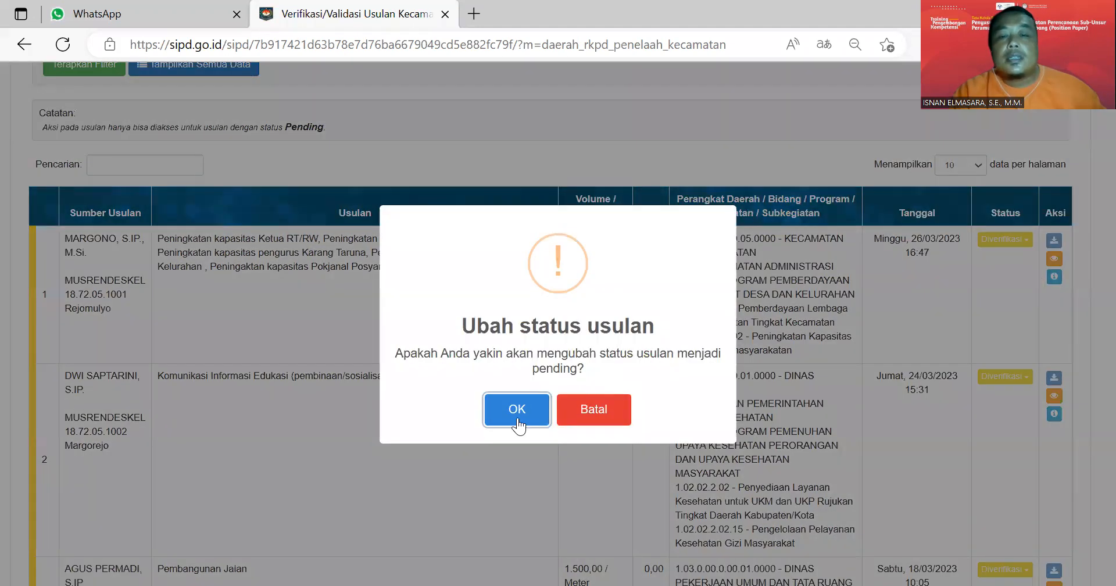
click(517, 410)
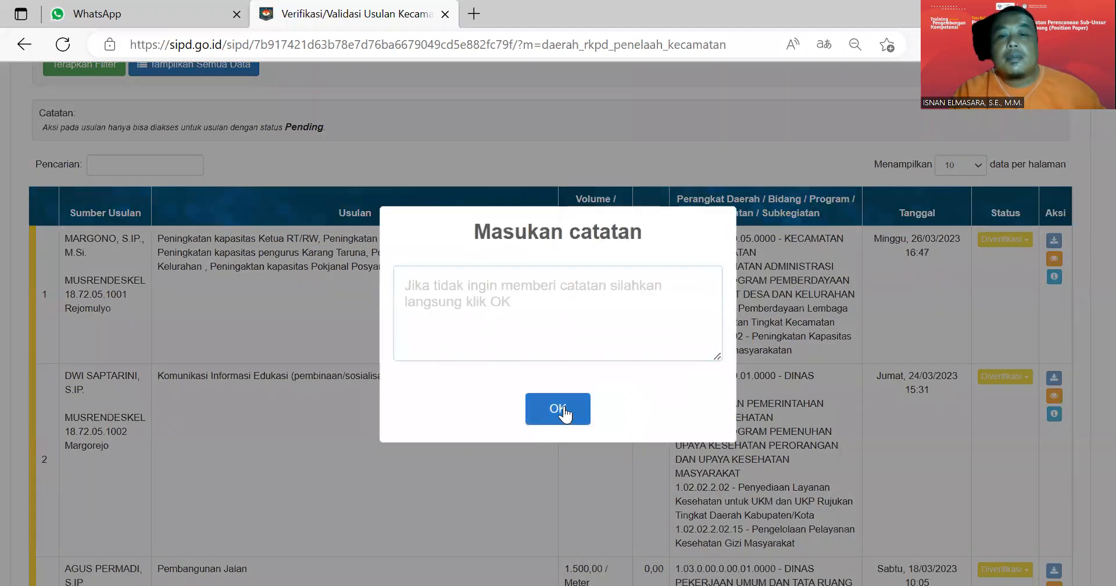
click(566, 407)
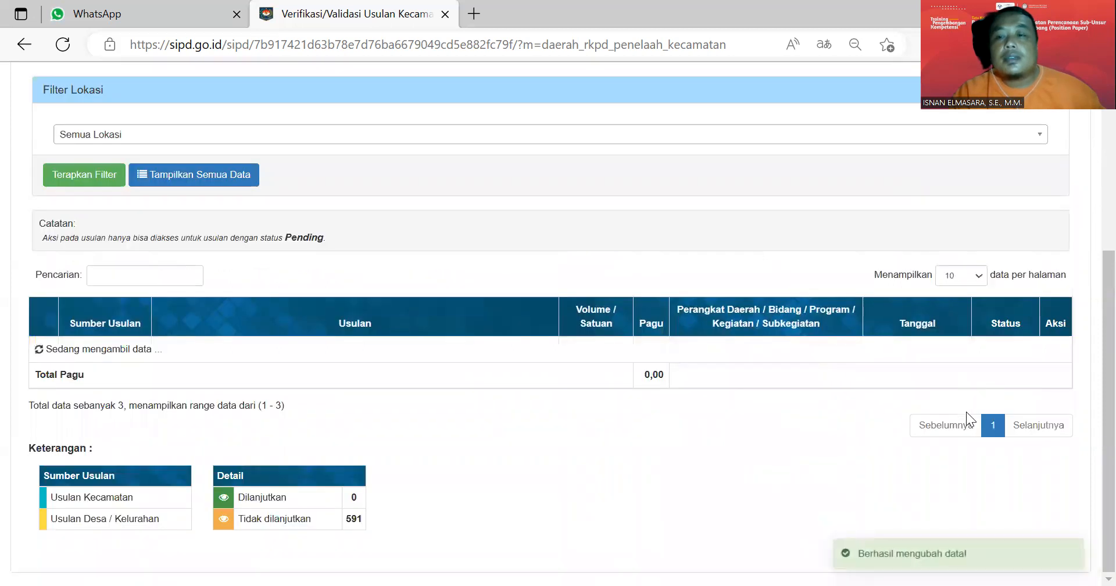
Set the Margorejo nutrition education proposal in the Finalisasi list back to Pending, leaving the note empty
scroll(968, 421, down, 2)
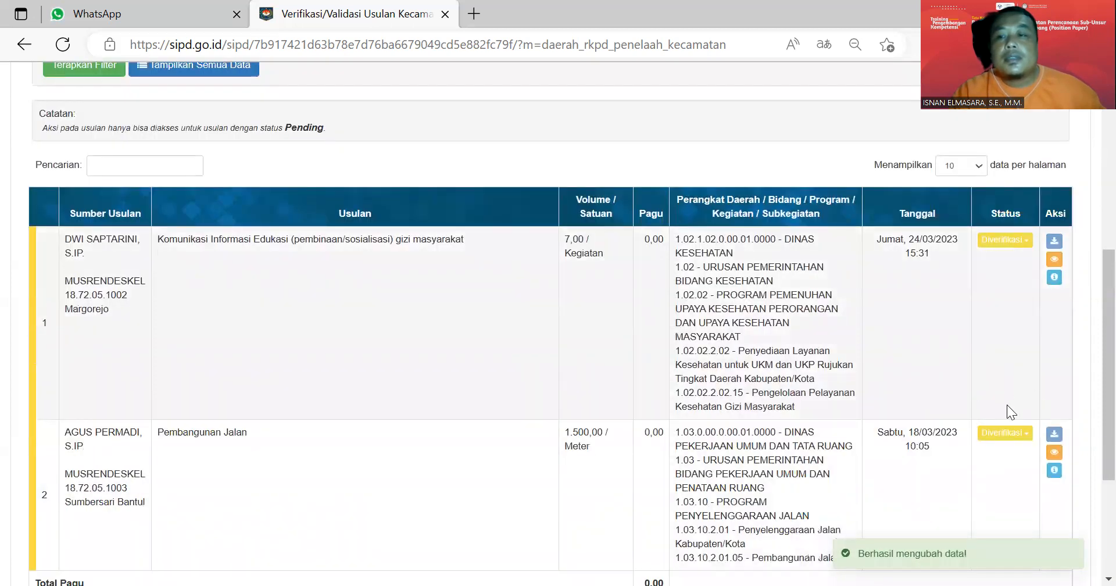
click(1002, 242)
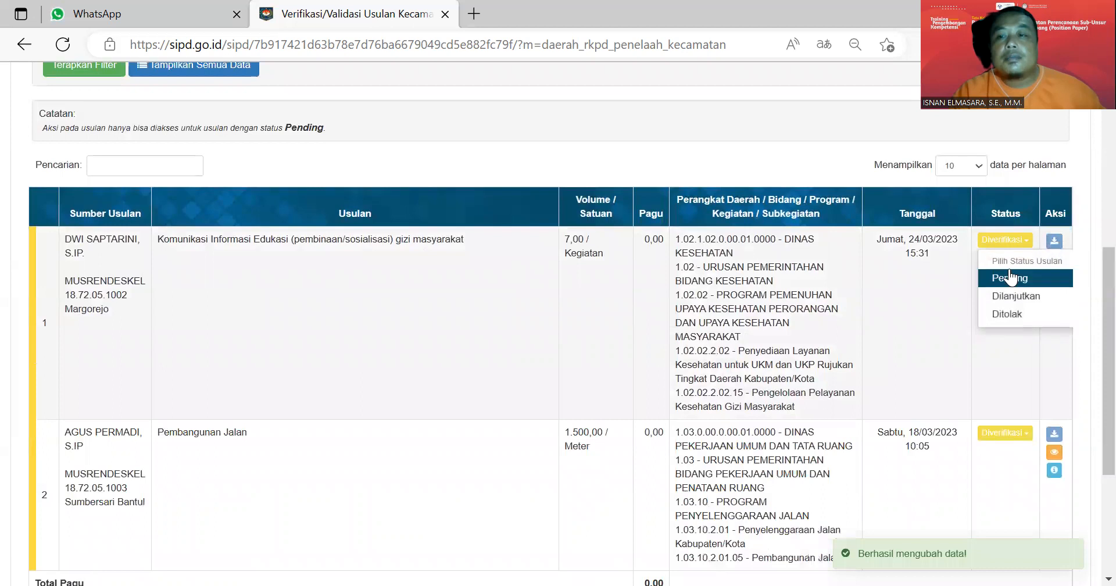
click(997, 274)
click(507, 406)
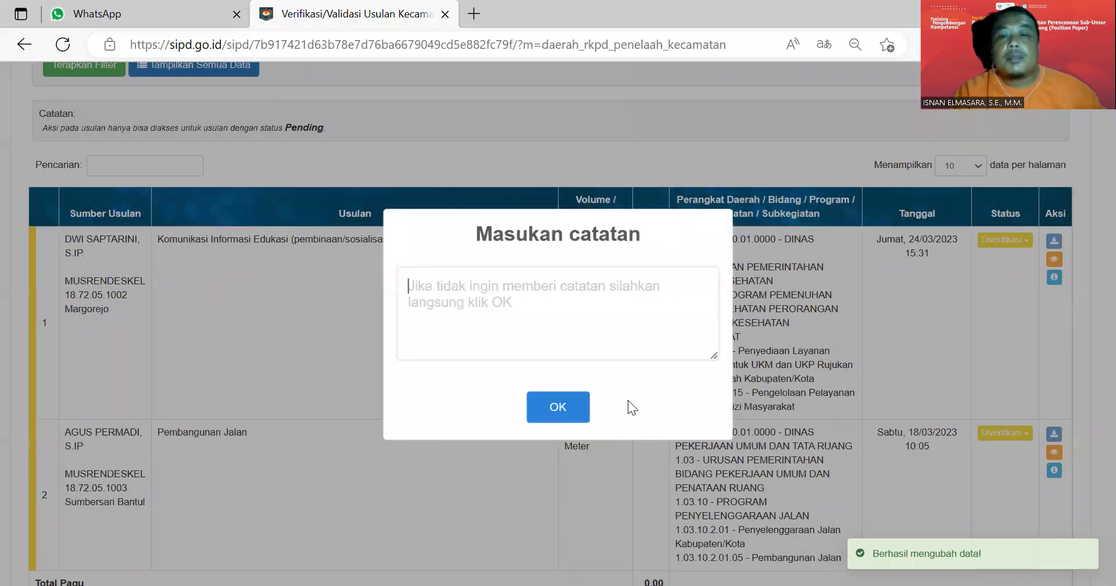
click(563, 409)
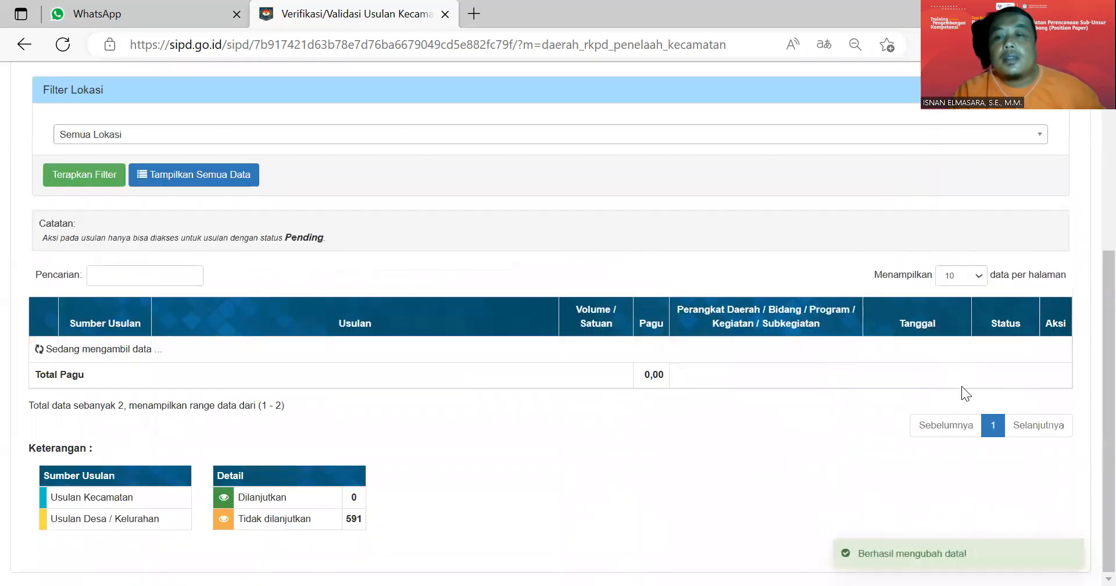
Set the Sumbersari Bantul Pembangunan Jalan proposal in the Finalisasi list back to Pending without a note
scroll(930, 378, down, 2)
click(1004, 240)
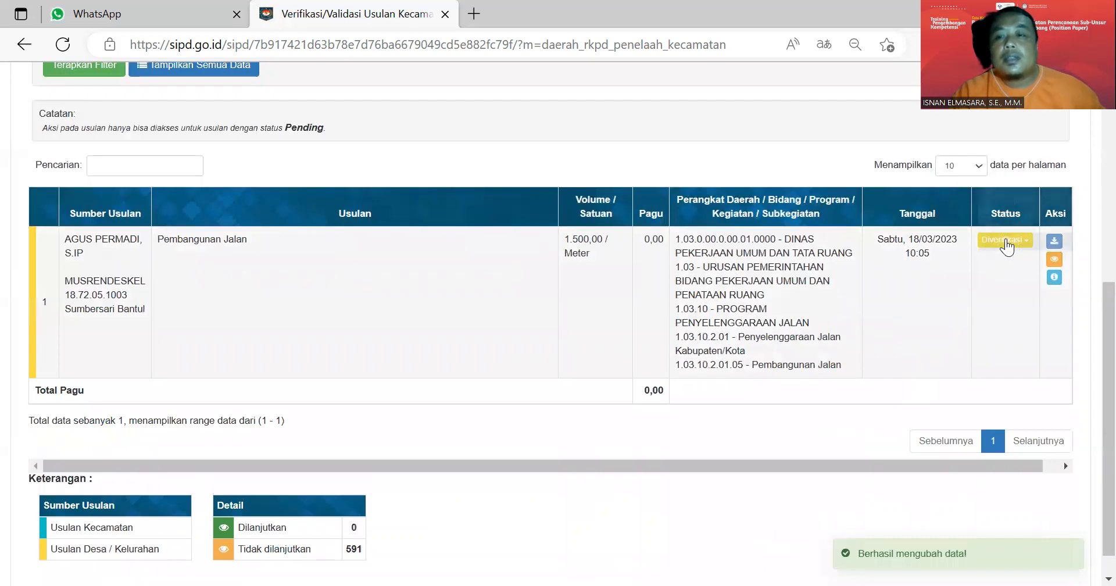
click(1007, 271)
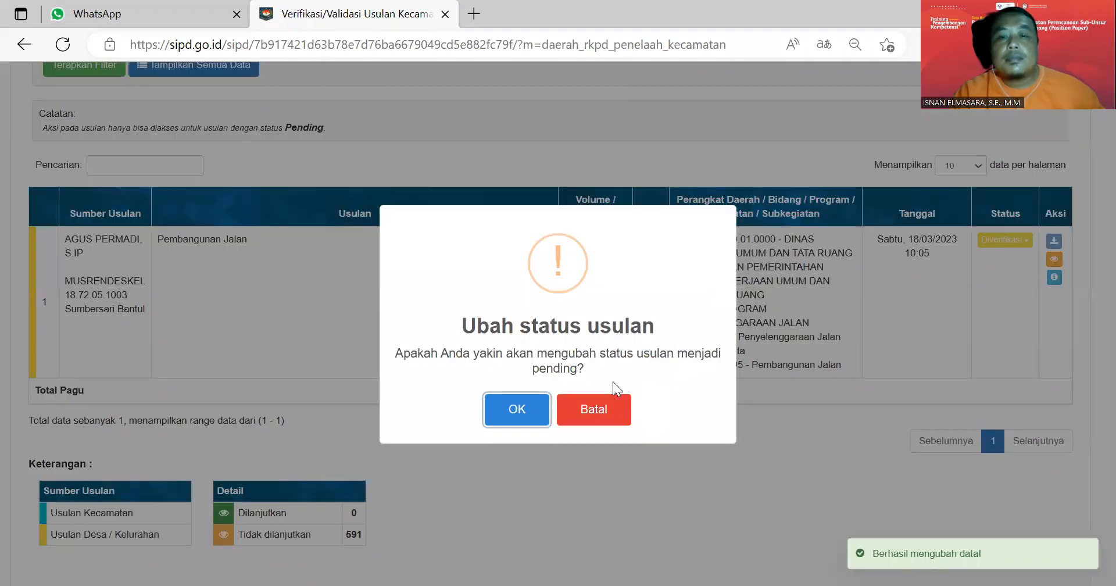
click(505, 407)
click(577, 406)
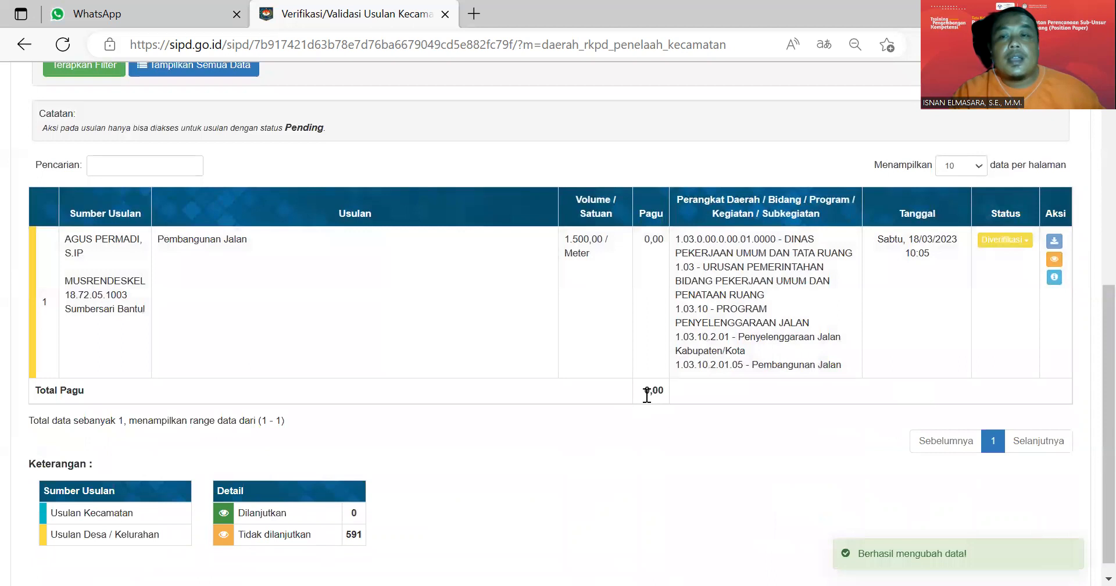
Reload the verification page and examine the list counts and the proposal statuses in the Semua list
scroll(667, 388, up, 3)
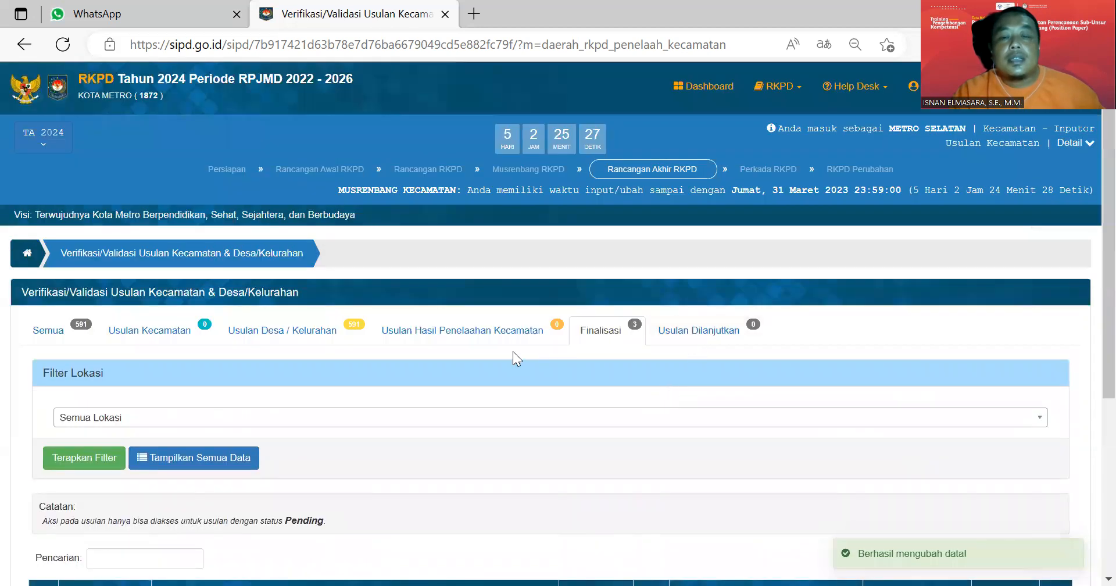
click(63, 45)
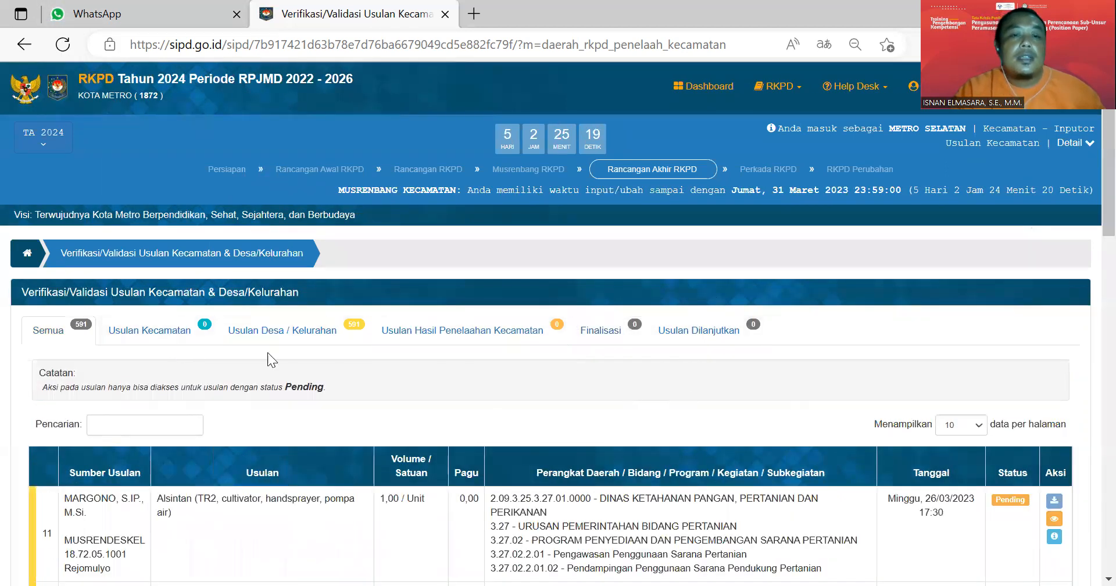
scroll(860, 546, down, 4)
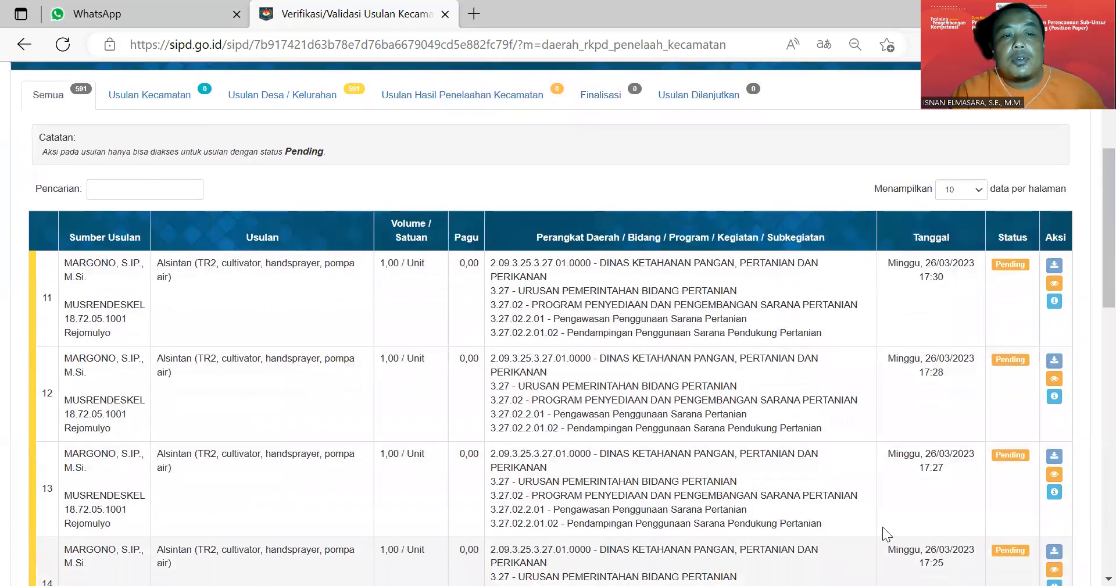
scroll(809, 407, up, 4)
scroll(809, 409, up, 1)
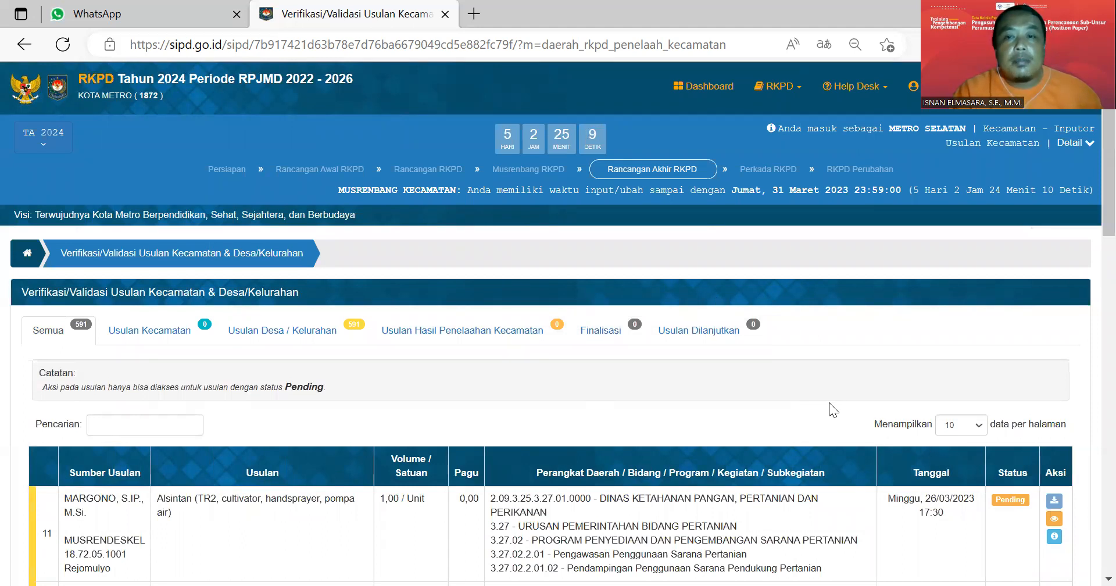
scroll(828, 402, down, 6)
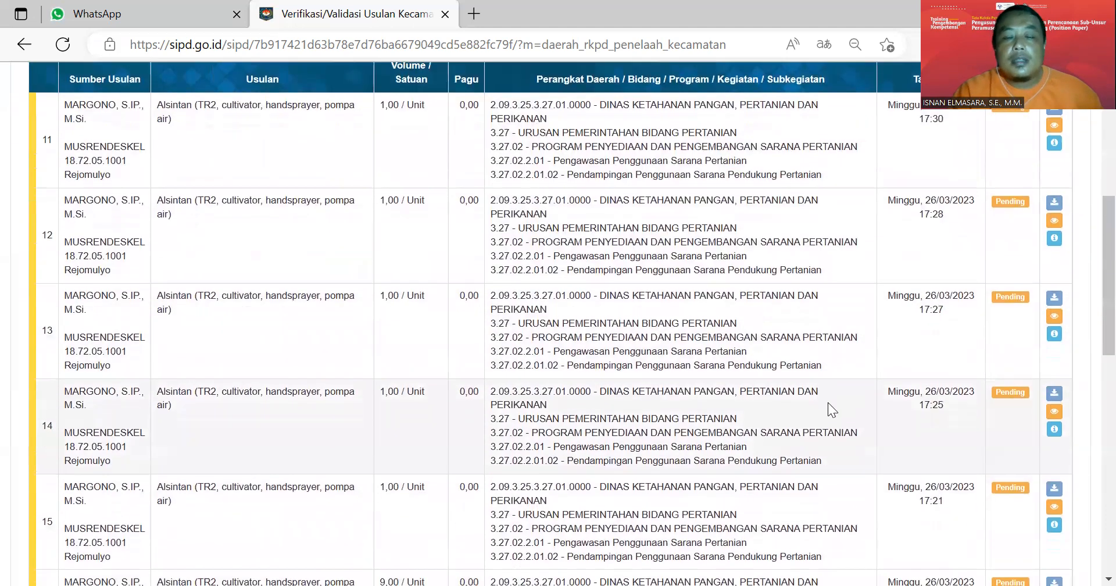
scroll(827, 403, down, 3)
scroll(827, 407, up, 9)
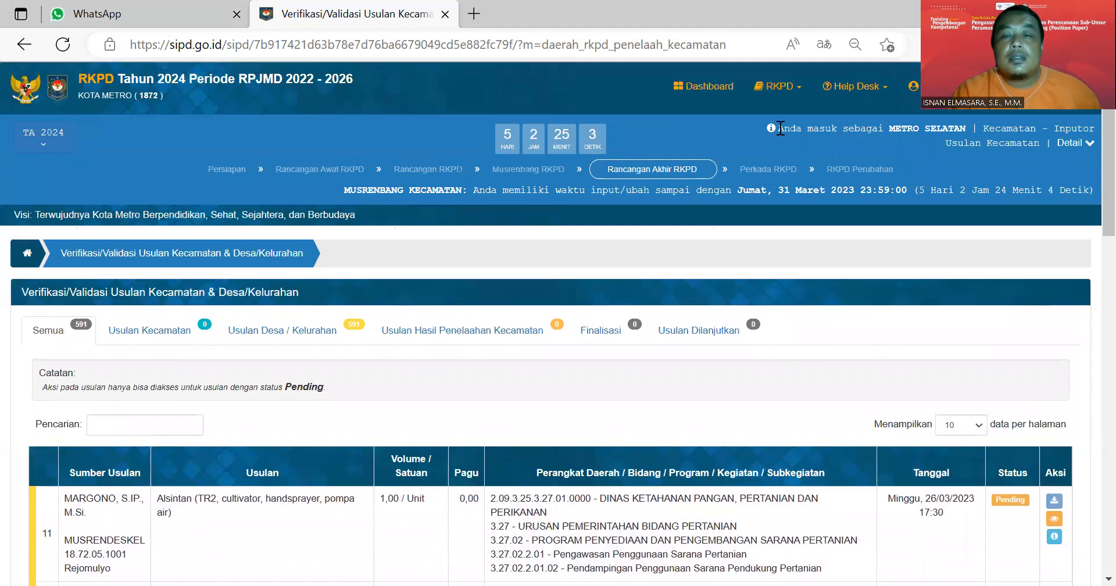
Open the Usulan Kecamatan page under Musrenbang and view the proposal list for 18.72.05 Metro Selatan
click(791, 93)
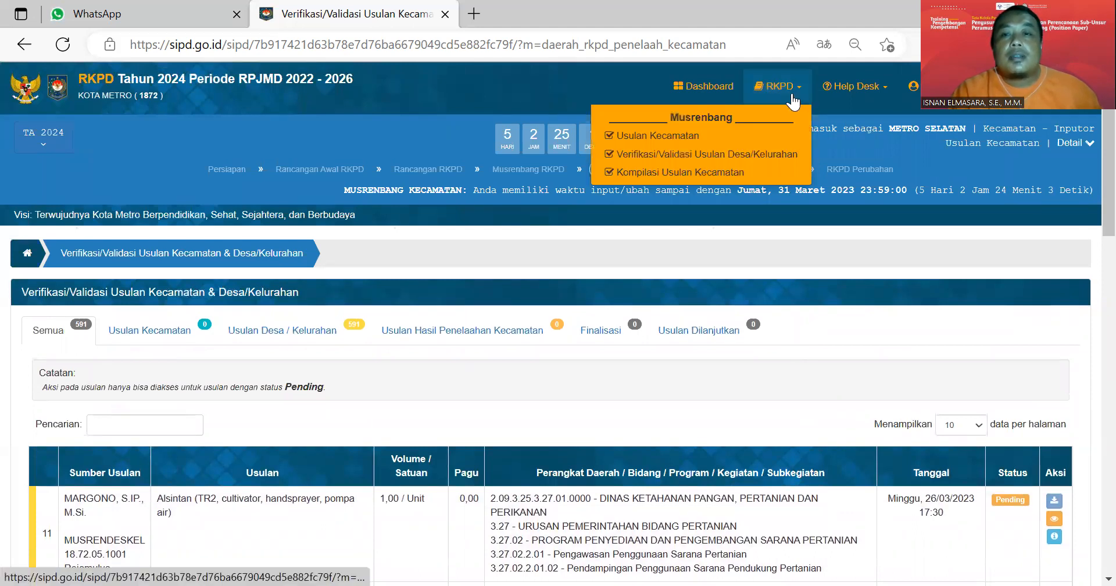
click(755, 134)
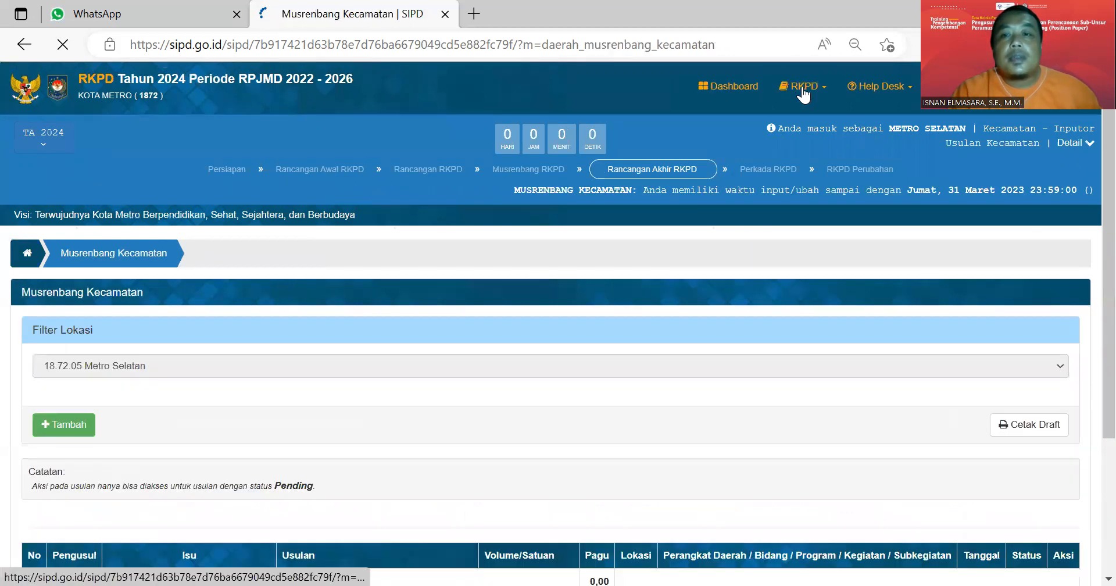
click(778, 88)
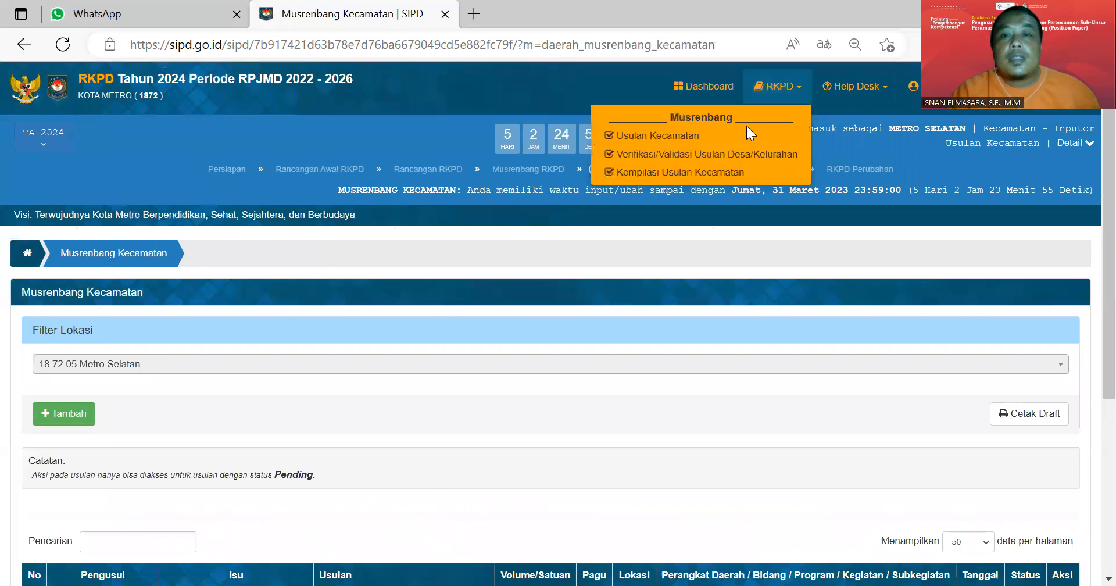
click(747, 131)
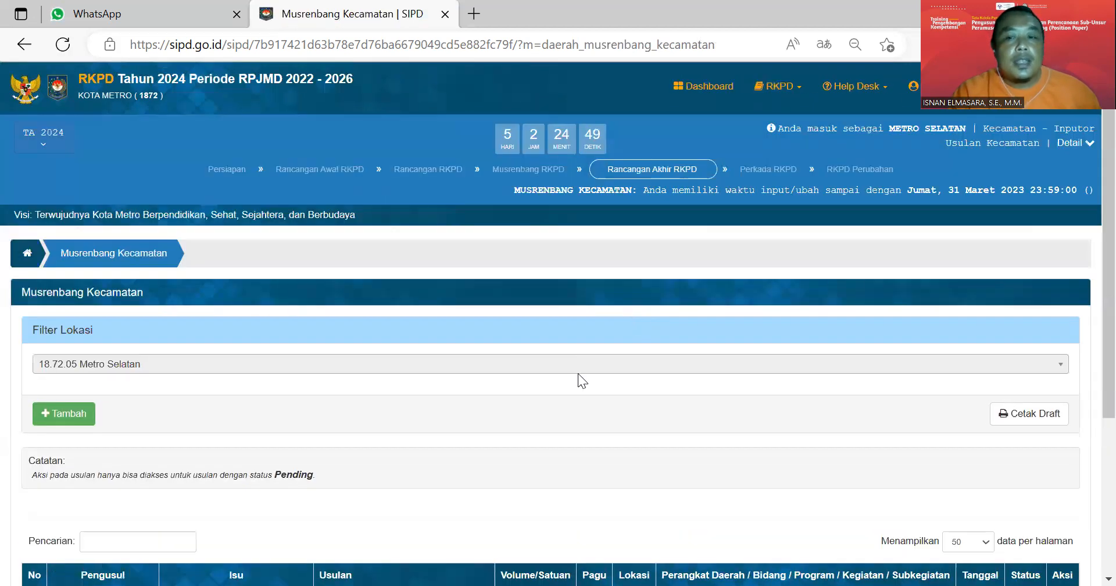
scroll(581, 366, down, 3)
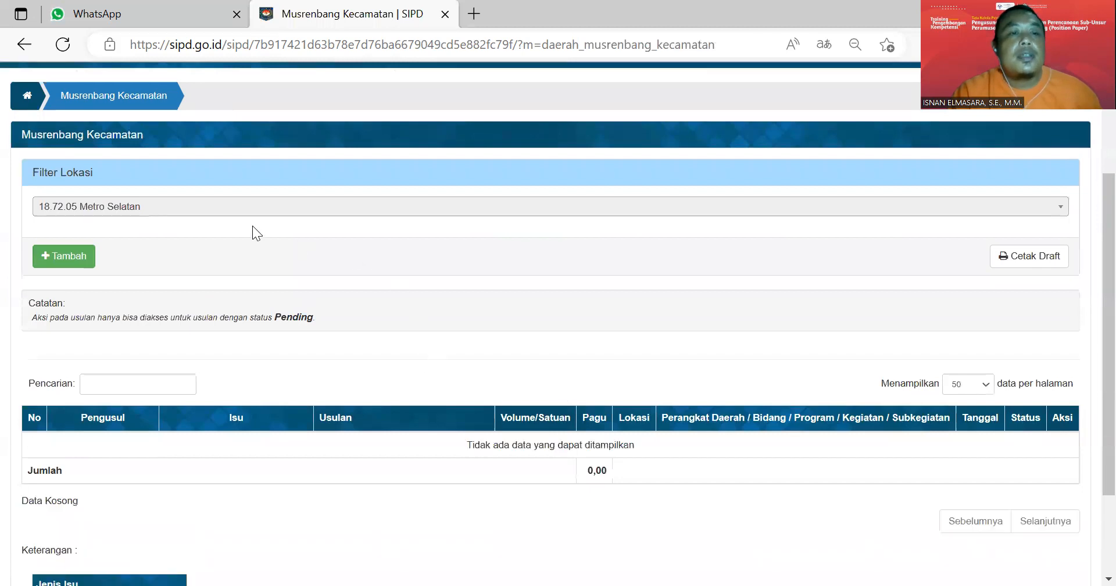
Open the form for adding a Musrenbang Kecamatan proposal and view the Referensi Kamus Usulan choices without selecting one
click(79, 261)
click(535, 161)
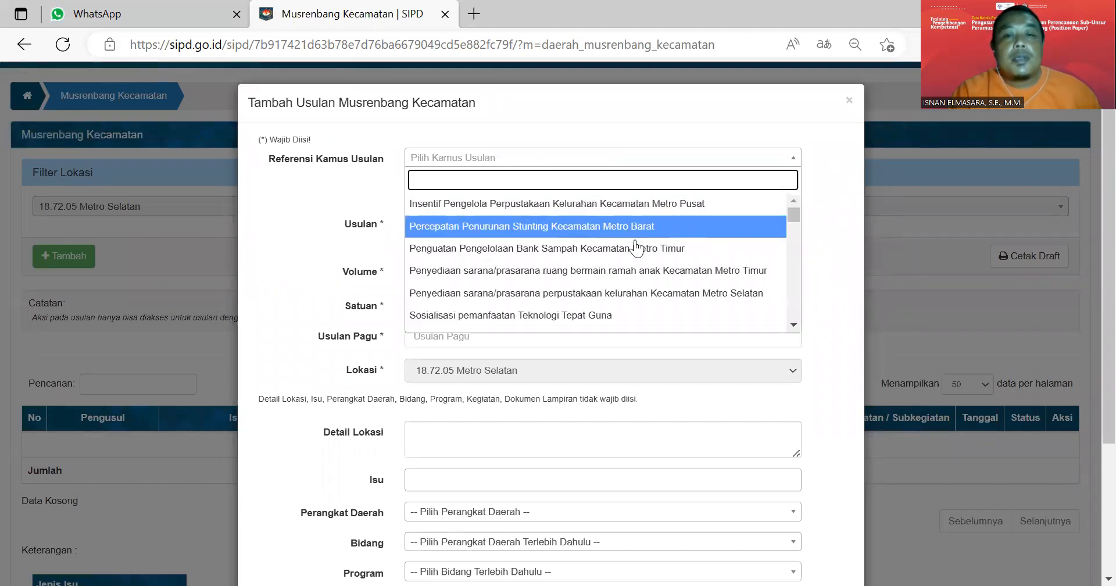
click(833, 205)
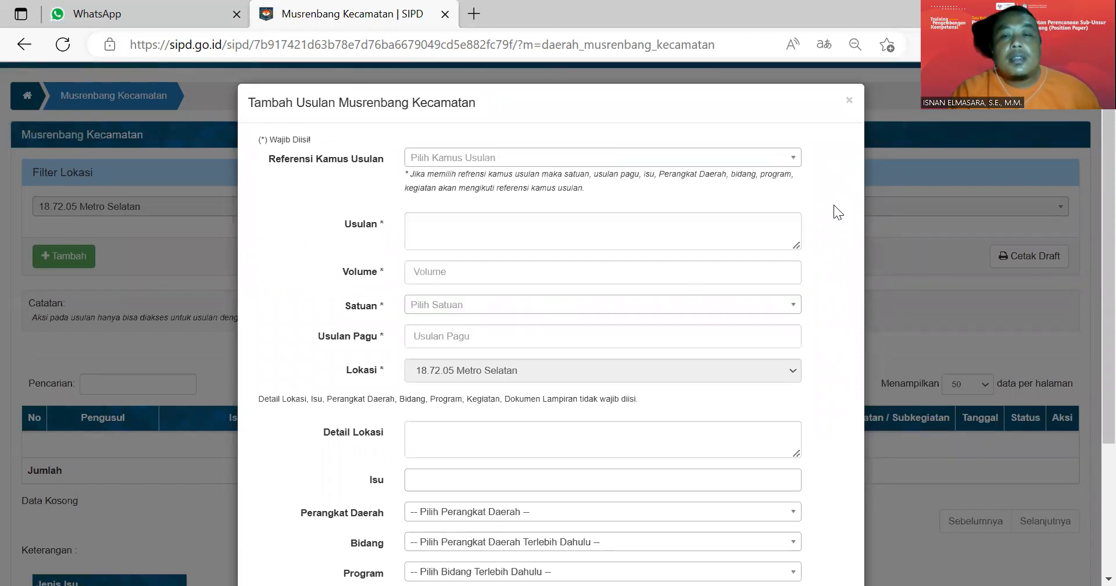
Choose "Insentif Pengelola Perpustakaan Kelurahan Kecamatan Metro Pusat" as the proposal's Referensi Kamus Usulan
click(653, 163)
scroll(637, 235, down, 1)
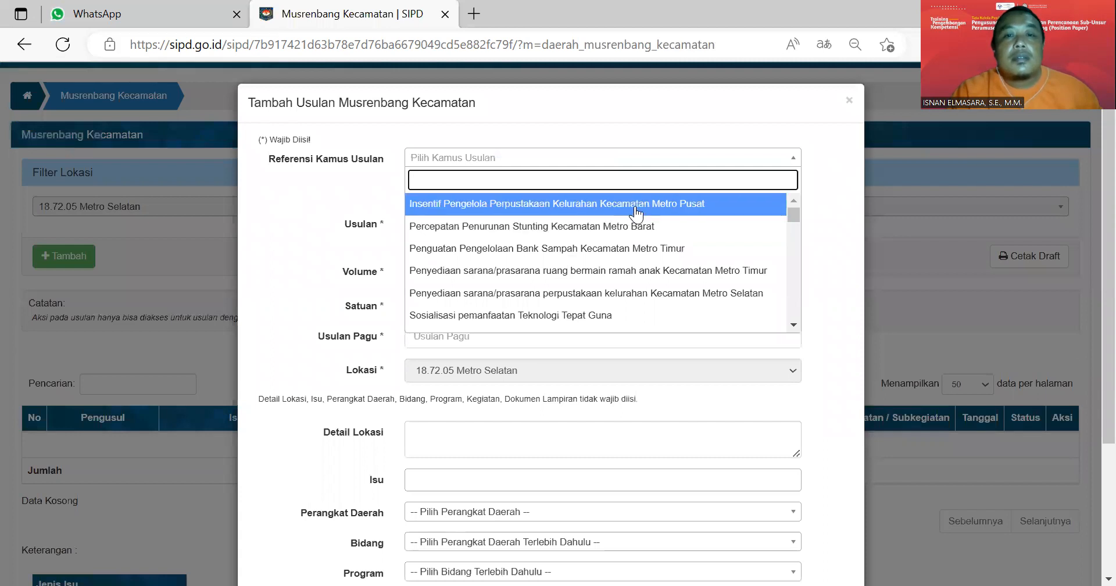
click(632, 208)
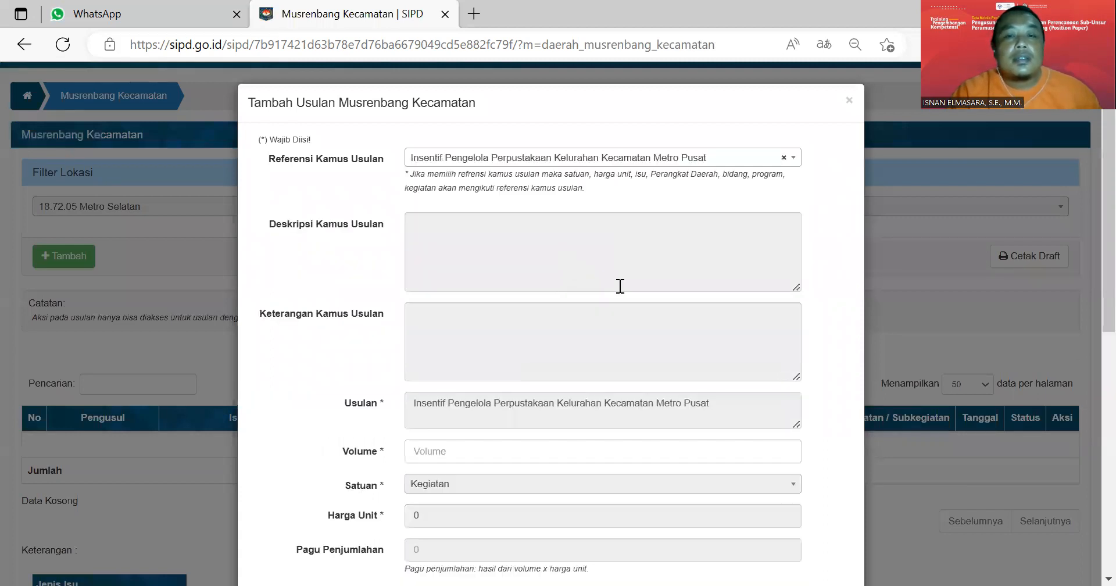
scroll(594, 286, down, 4)
scroll(570, 221, up, 4)
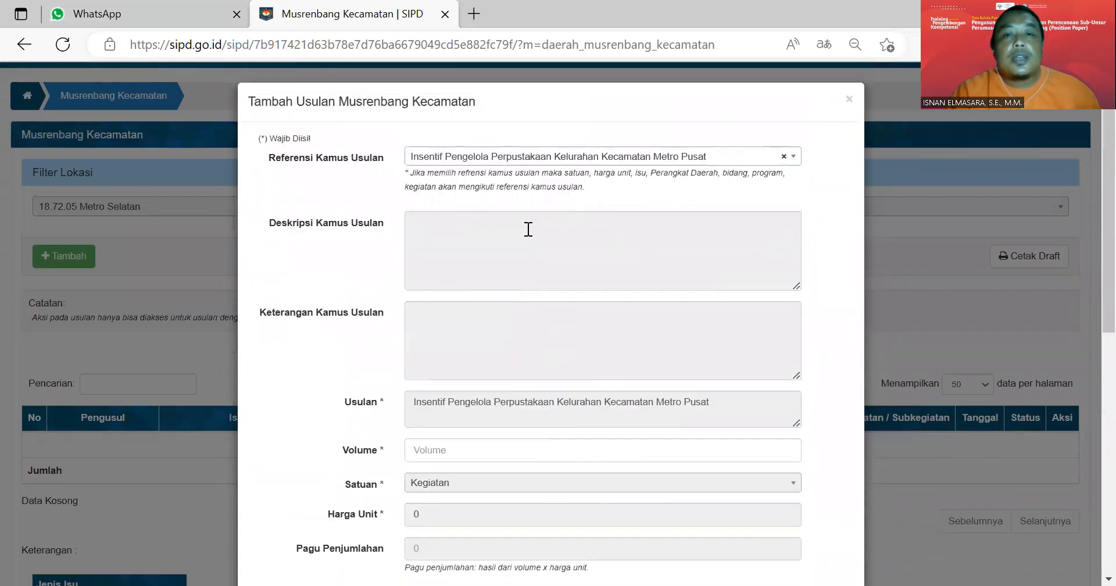
scroll(547, 232, down, 4)
scroll(581, 204, up, 3)
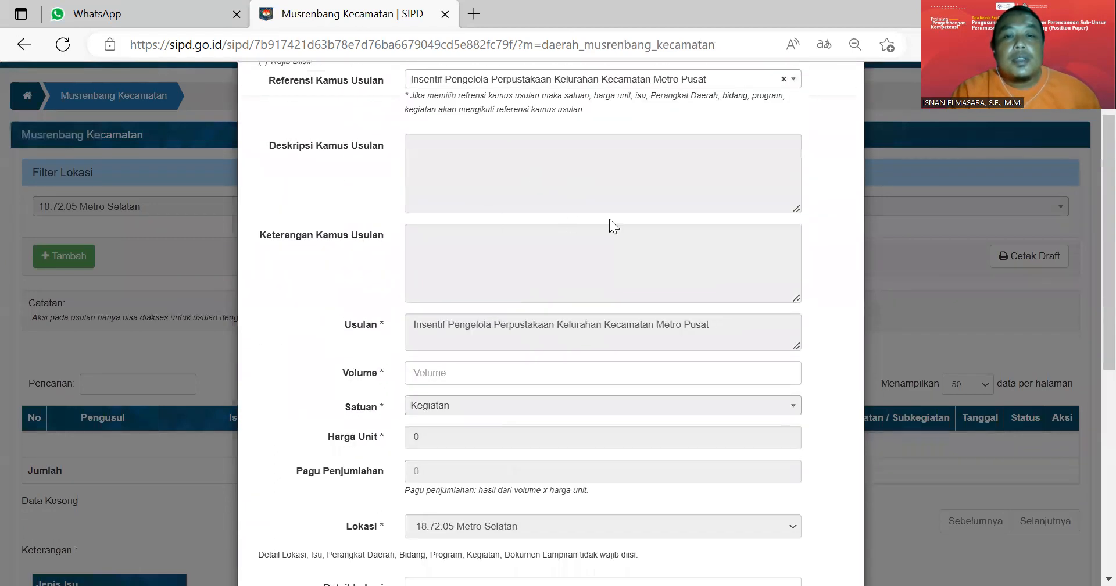
Set the proposal's Volume to 12
click(538, 367)
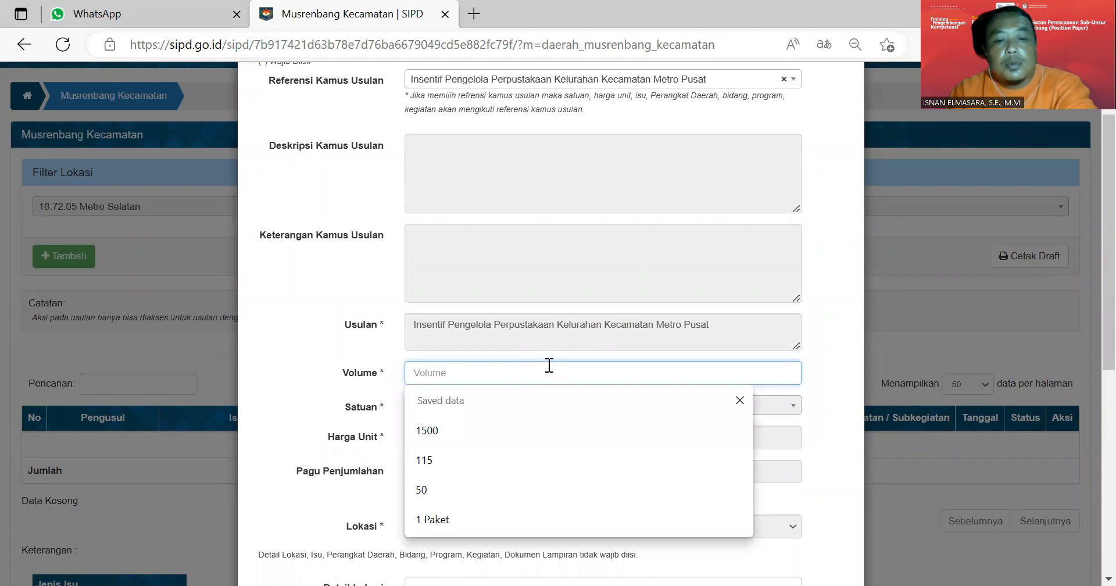
text(12)
click(850, 307)
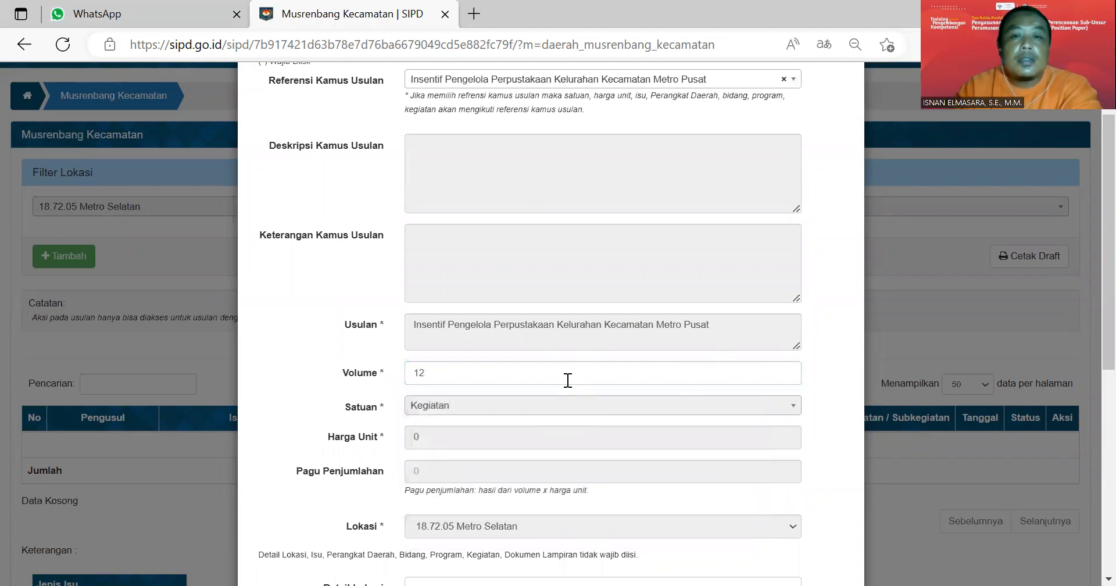
scroll(568, 380, up, 2)
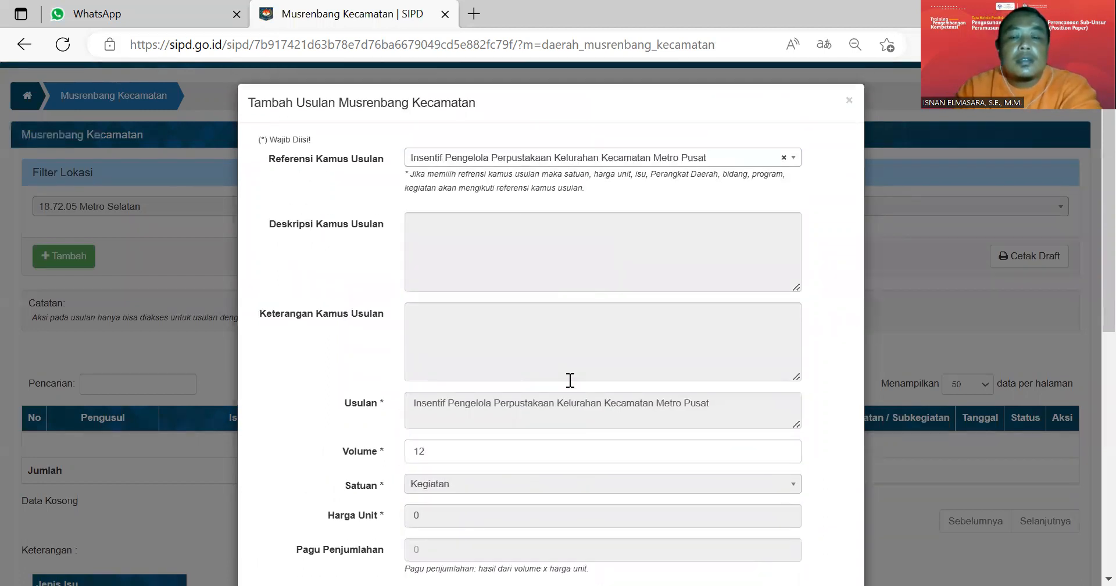
click(646, 163)
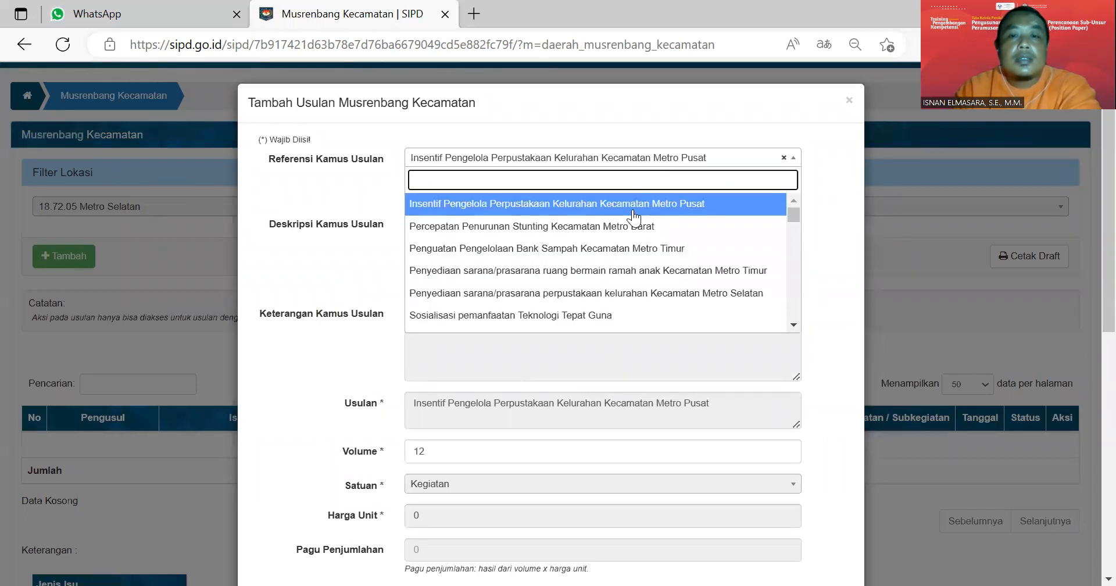
click(637, 209)
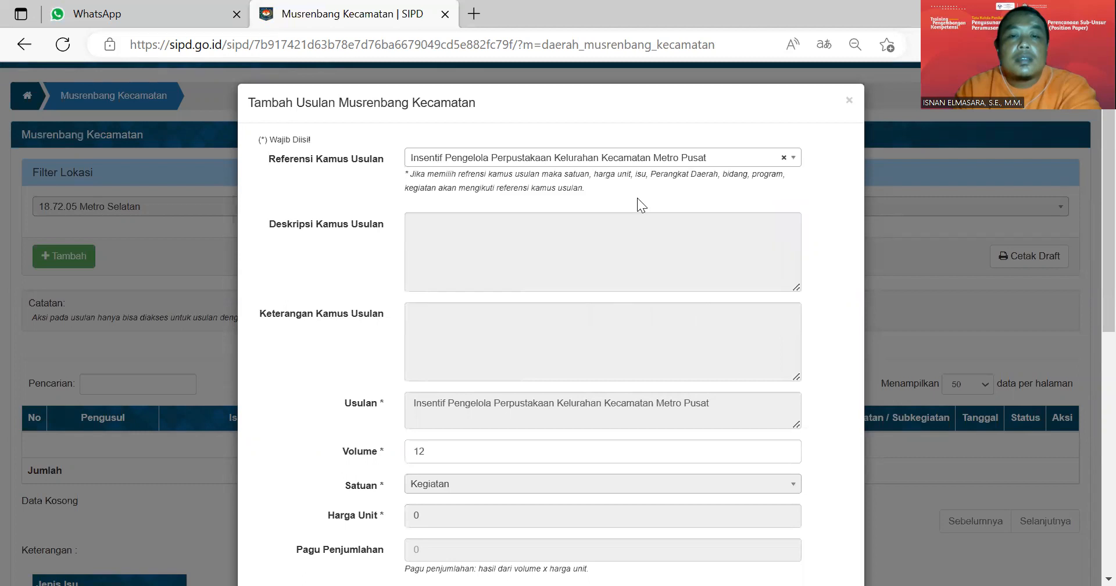
click(658, 165)
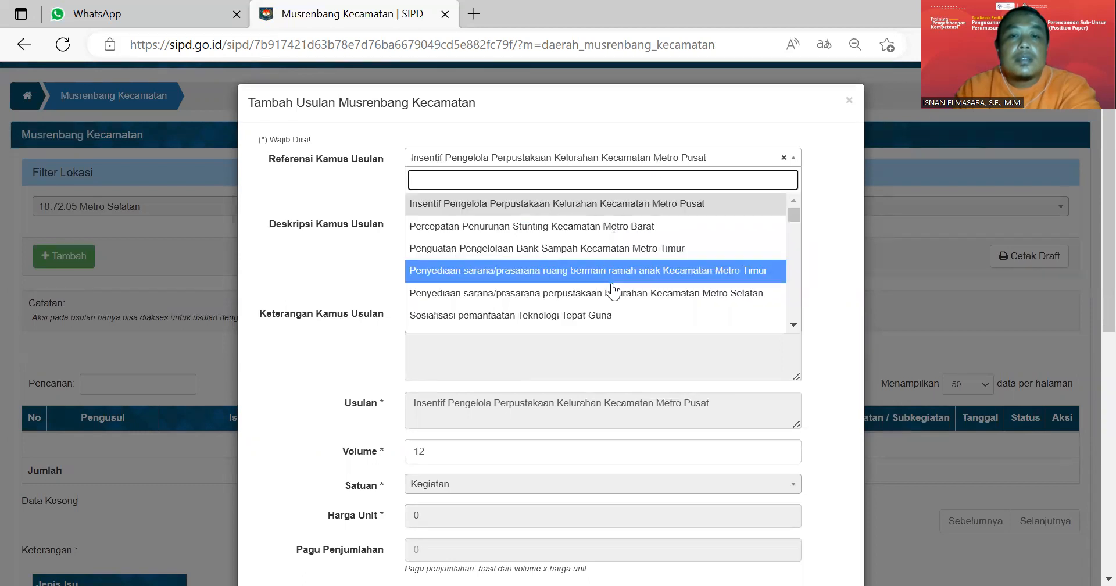
click(671, 158)
scroll(607, 343, down, 5)
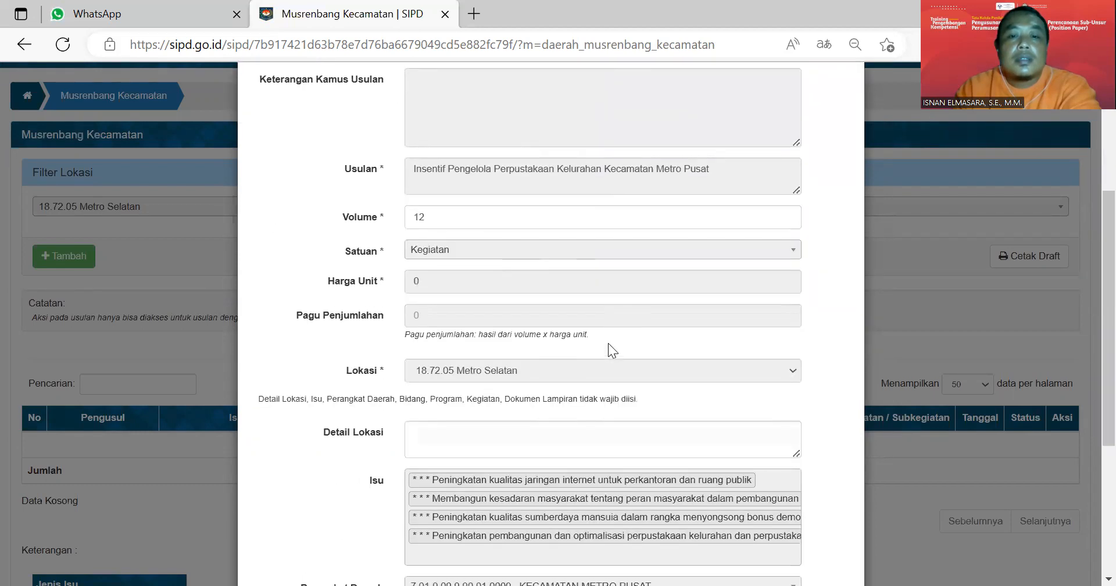
click(538, 357)
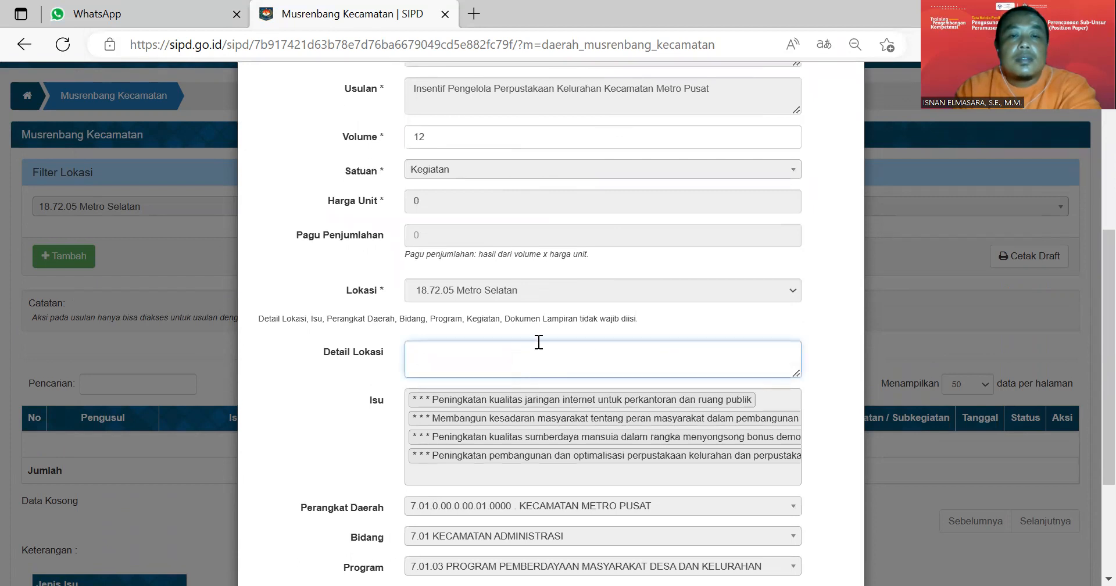
Change the Referensi Kamus Usulan to "Penyediaan sarana/prasarana ruang bermain ramah anak Kecamatan Metro Timur"
scroll(558, 325, up, 5)
click(689, 165)
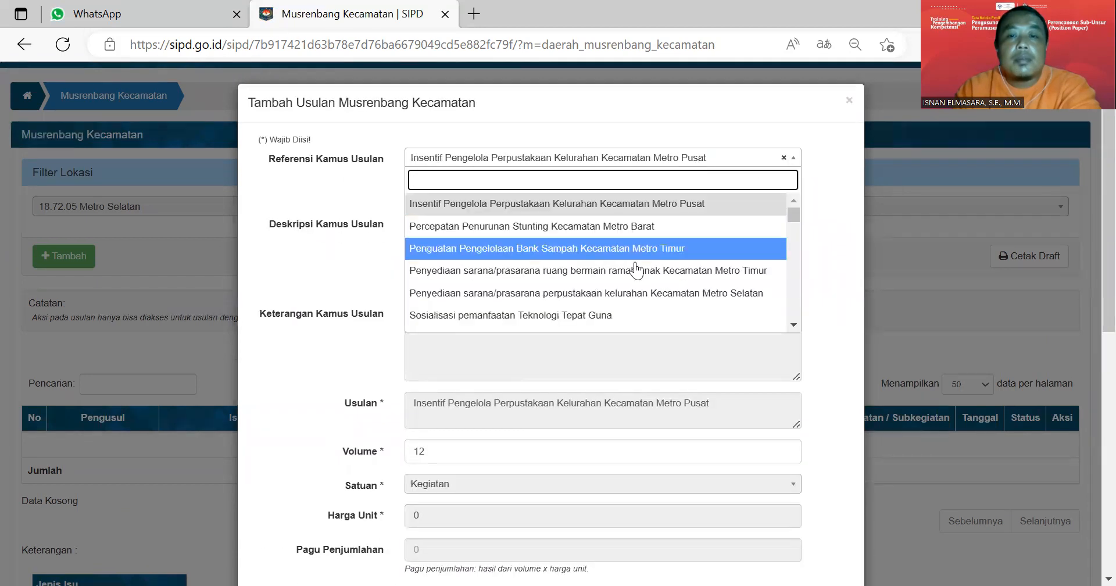
click(636, 271)
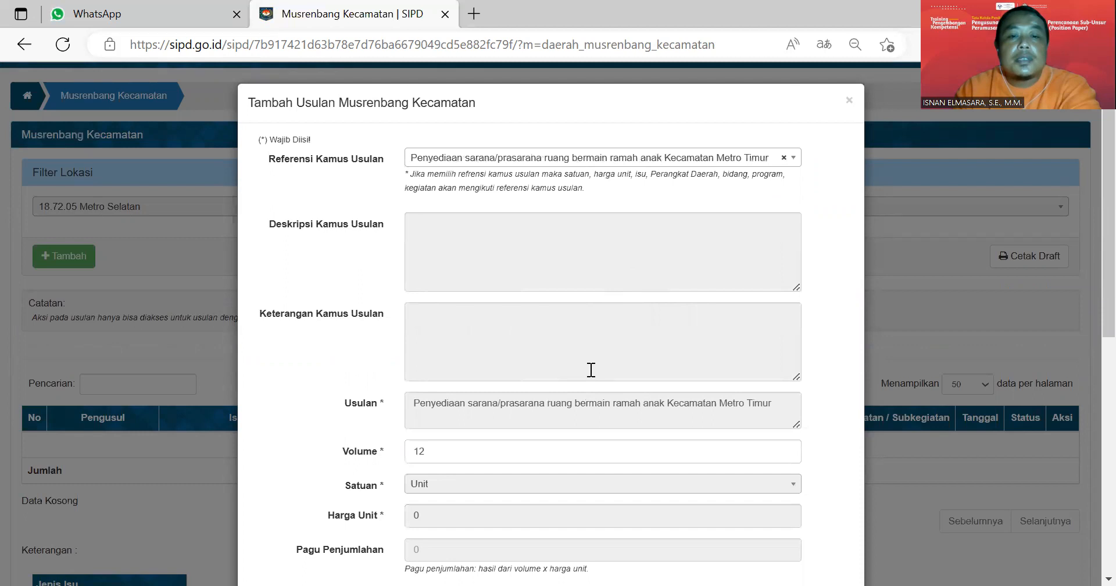
scroll(591, 368, down, 4)
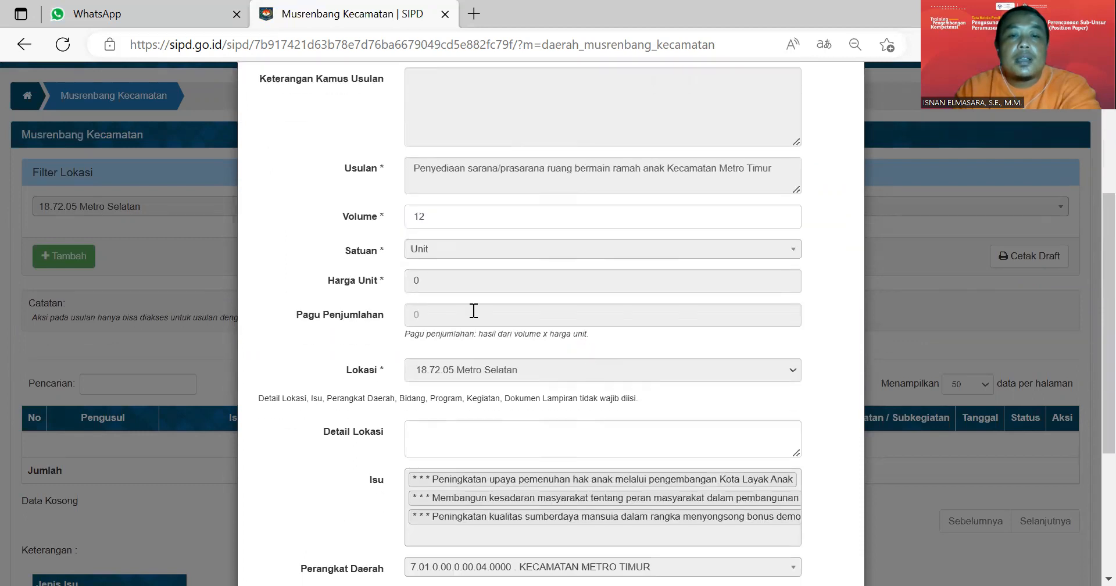
Enter "bak sampah" as the proposal's Detail Lokasi
click(499, 431)
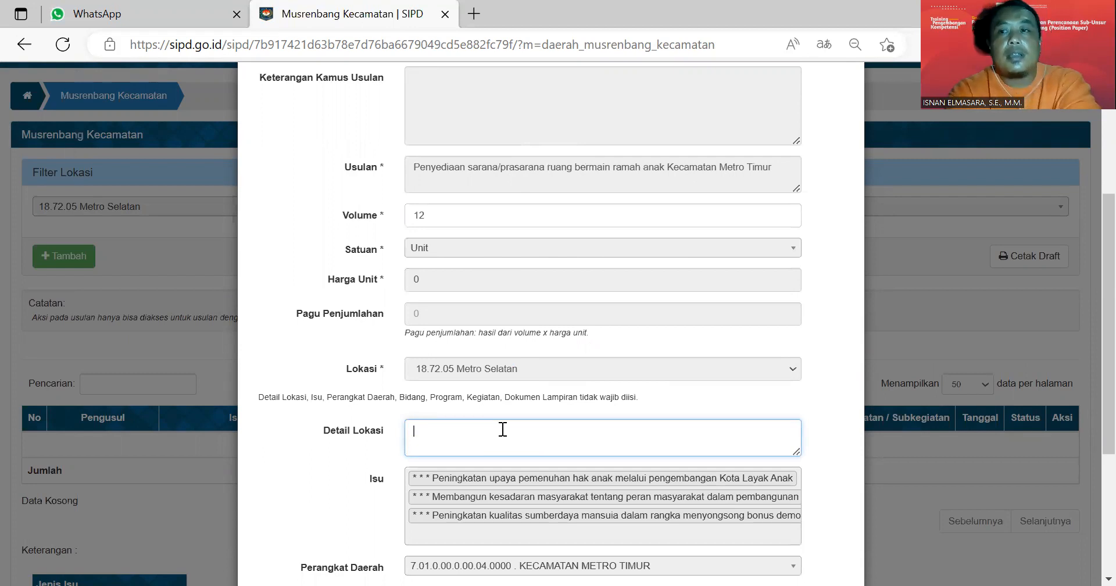
text(ba)
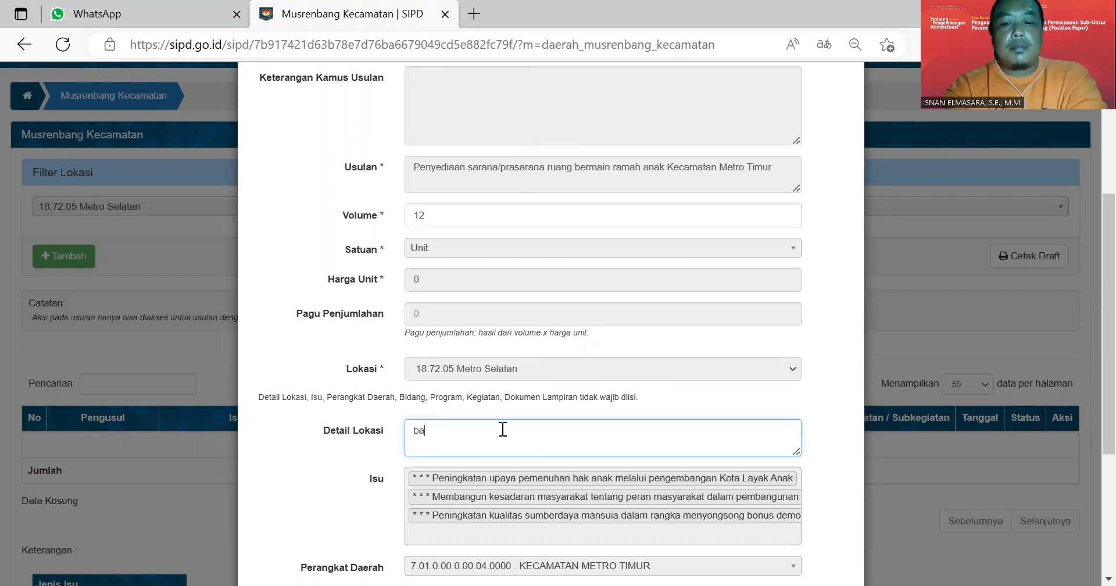
text(k sampah)
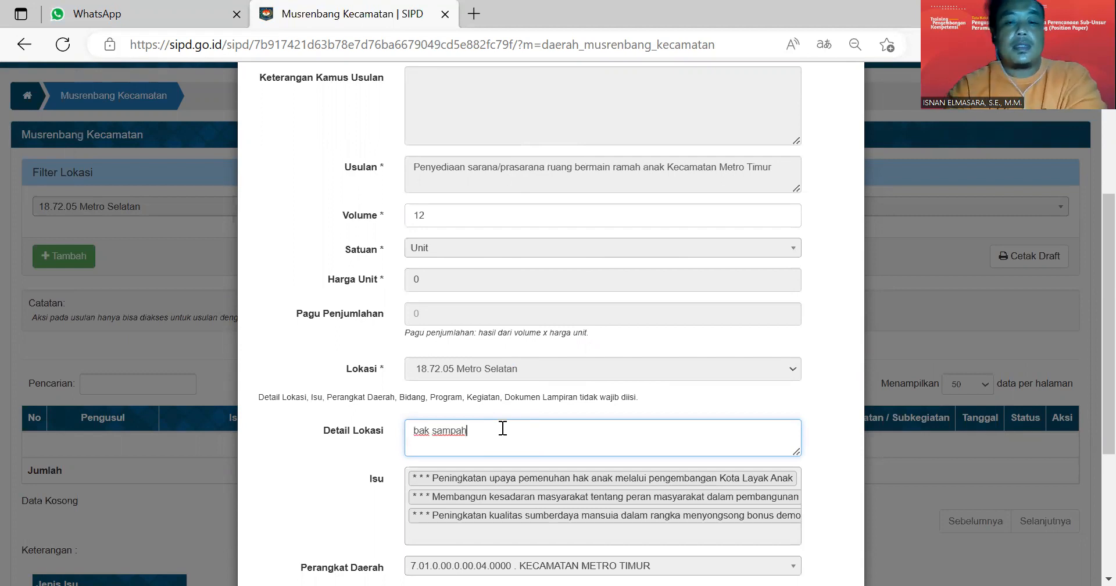
scroll(520, 462, down, 3)
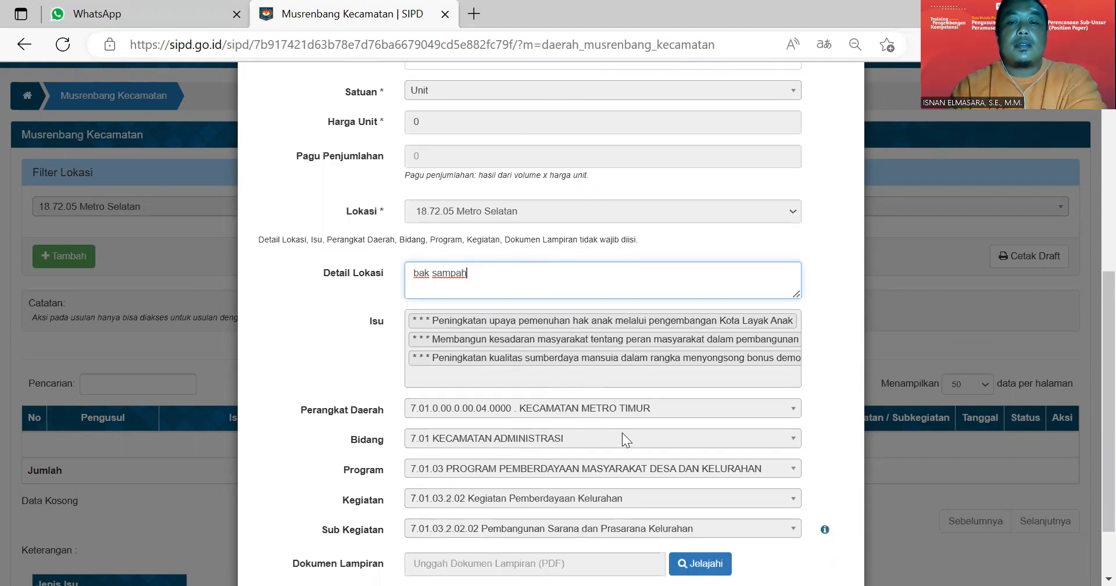
Change the Referensi Kamus Usulan to "Penyediaan sarana/prasarana perpustakaan kelurahan Kecamatan Metro Selatan" and review the form's filled-in fields
scroll(604, 424, up, 7)
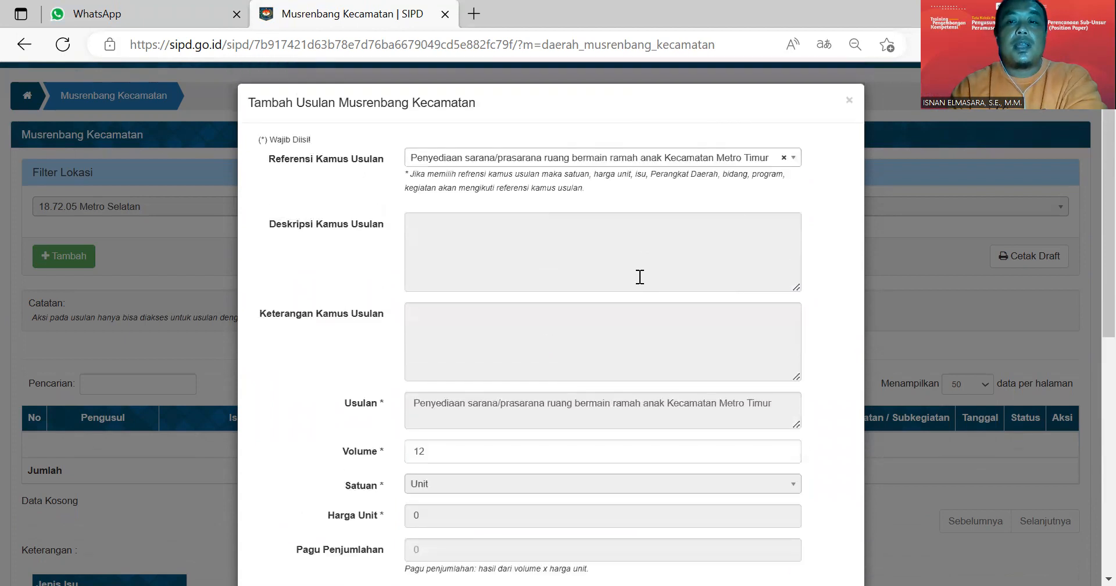
click(719, 165)
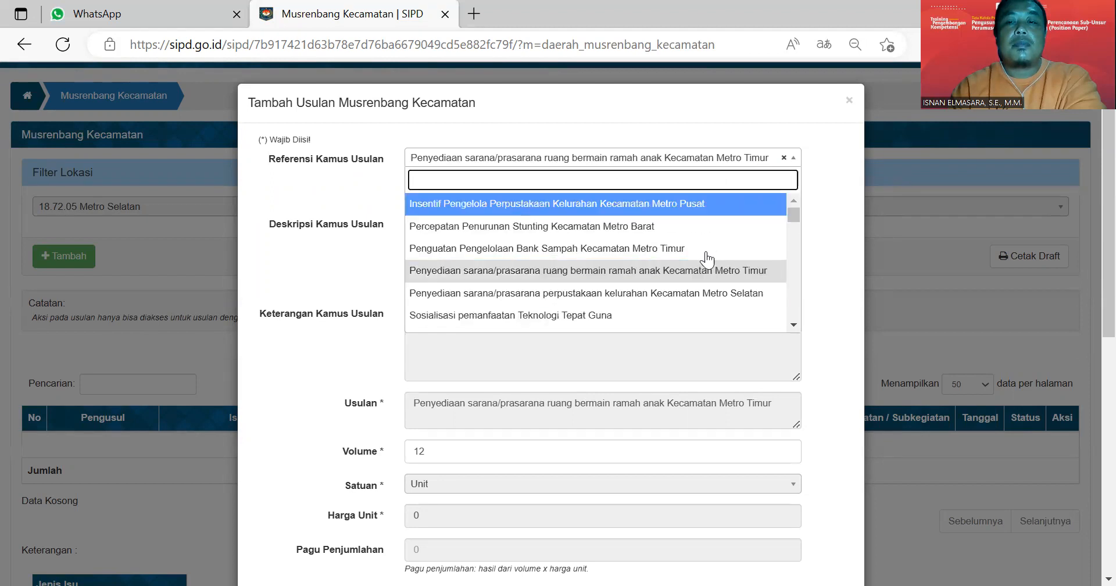
click(705, 302)
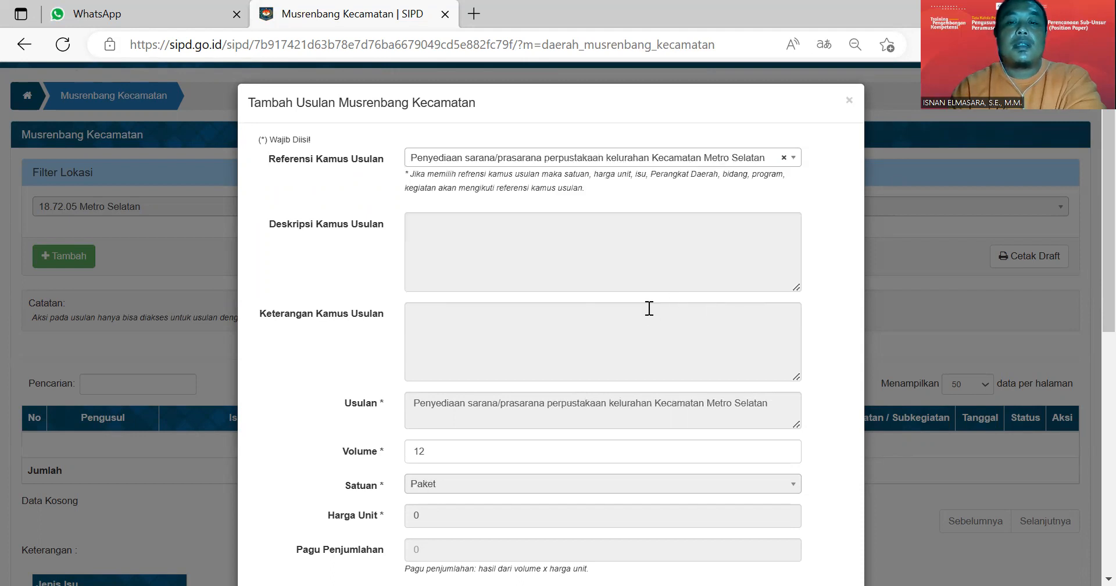
scroll(530, 326, down, 6)
scroll(548, 296, up, 3)
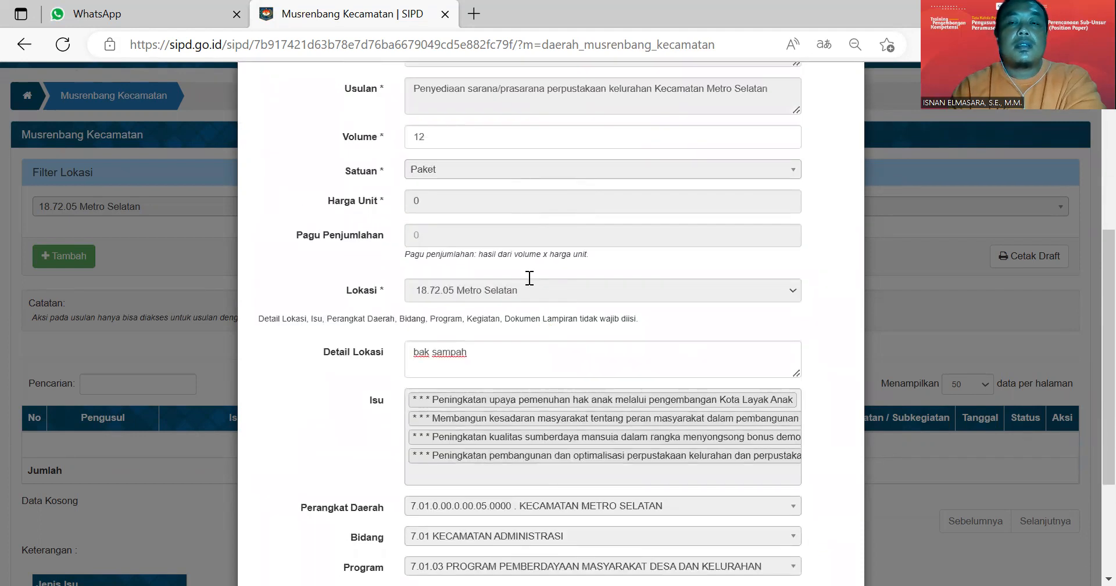
Set the proposal's Volume to 1
scroll(529, 278, up, 4)
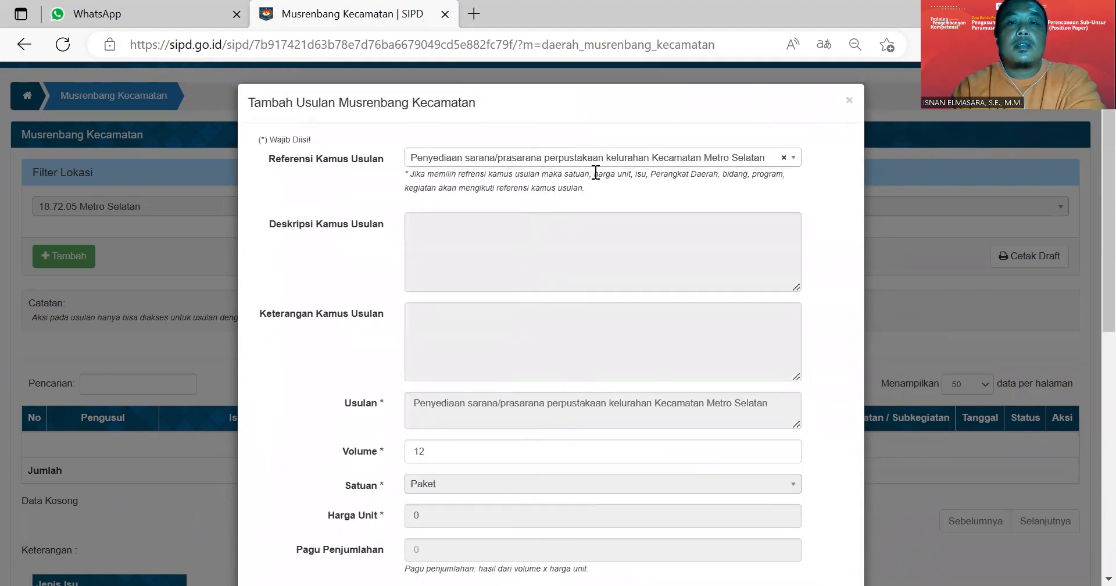
click(463, 452)
text(1)
click(649, 316)
Replace the Detail Lokasi text with "rak buku dan buku-buku bacaaan"
scroll(602, 391, down, 7)
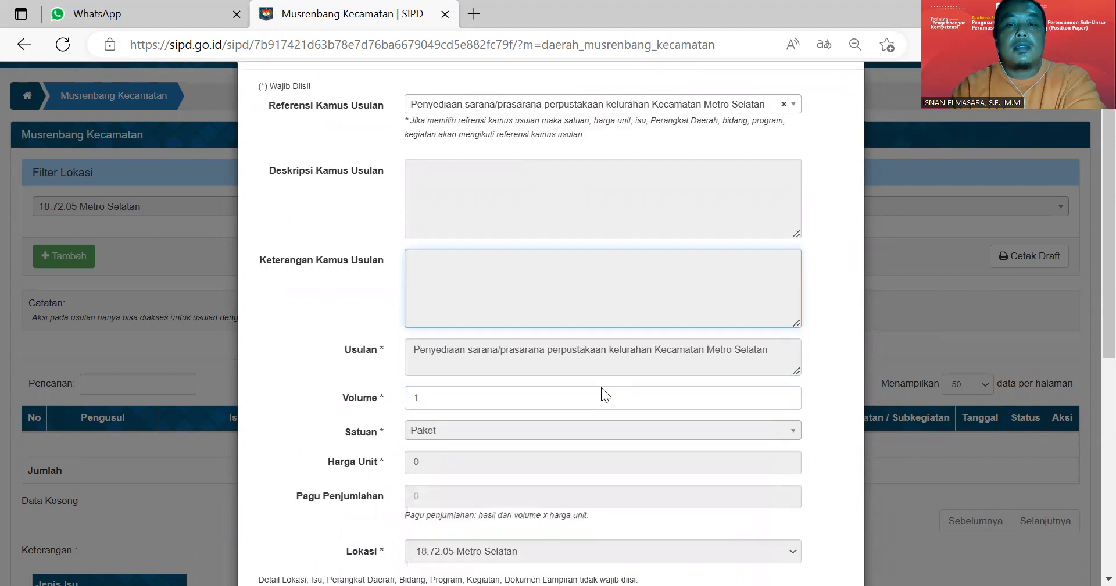
scroll(578, 448, down, 2)
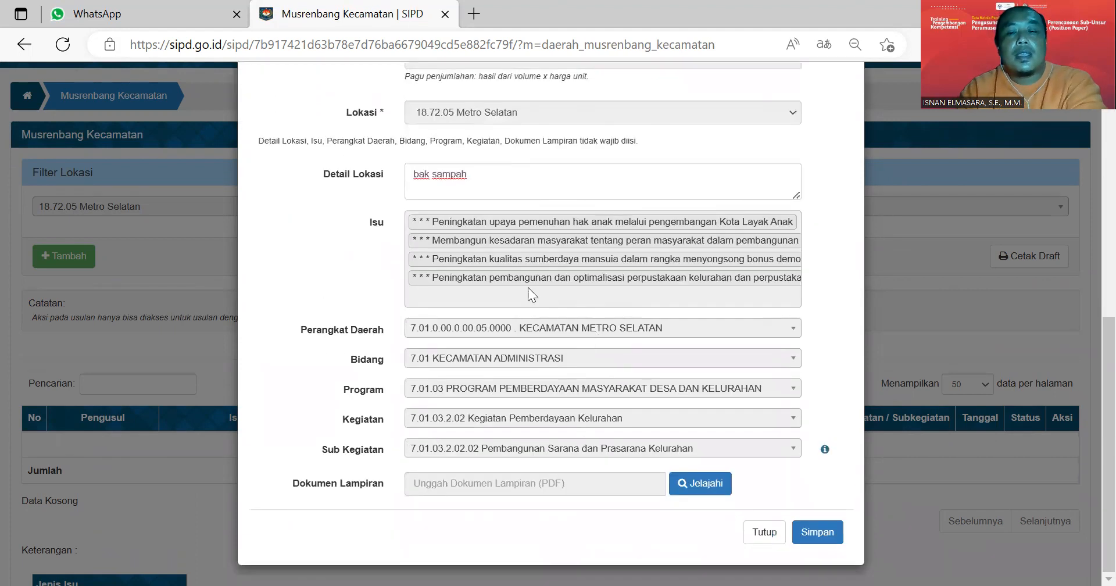
scroll(546, 352, up, 5)
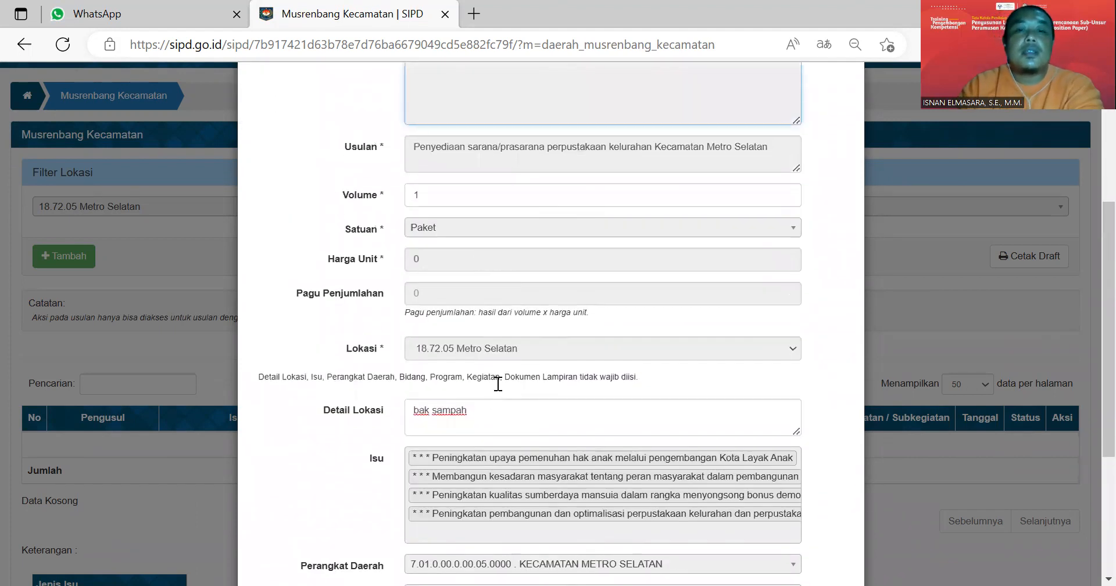
drag(468, 410, 370, 394)
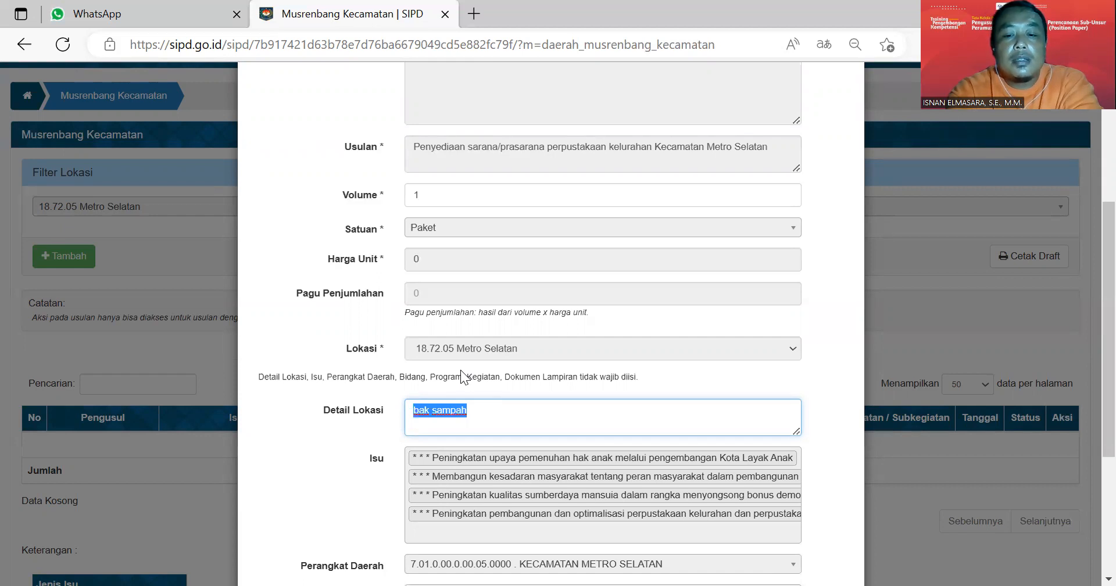
text(rak bu)
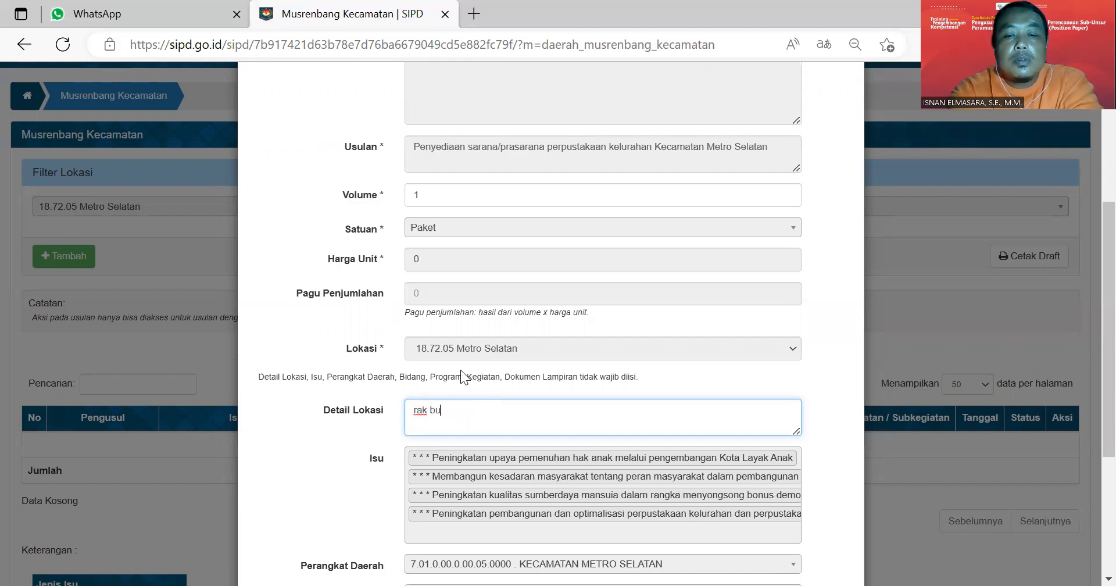
text(ku dan )
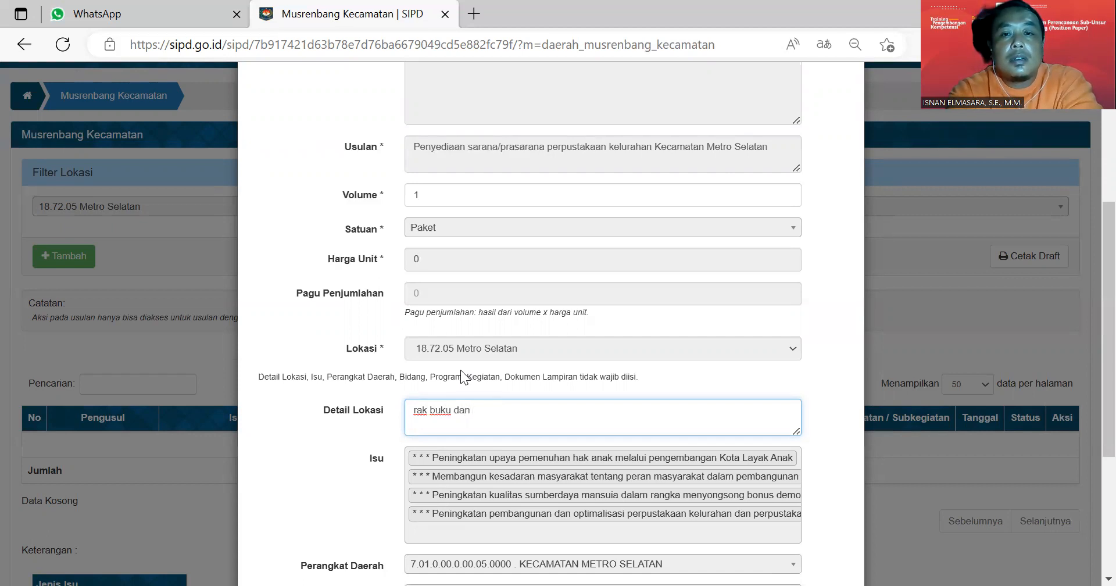
text(buku)
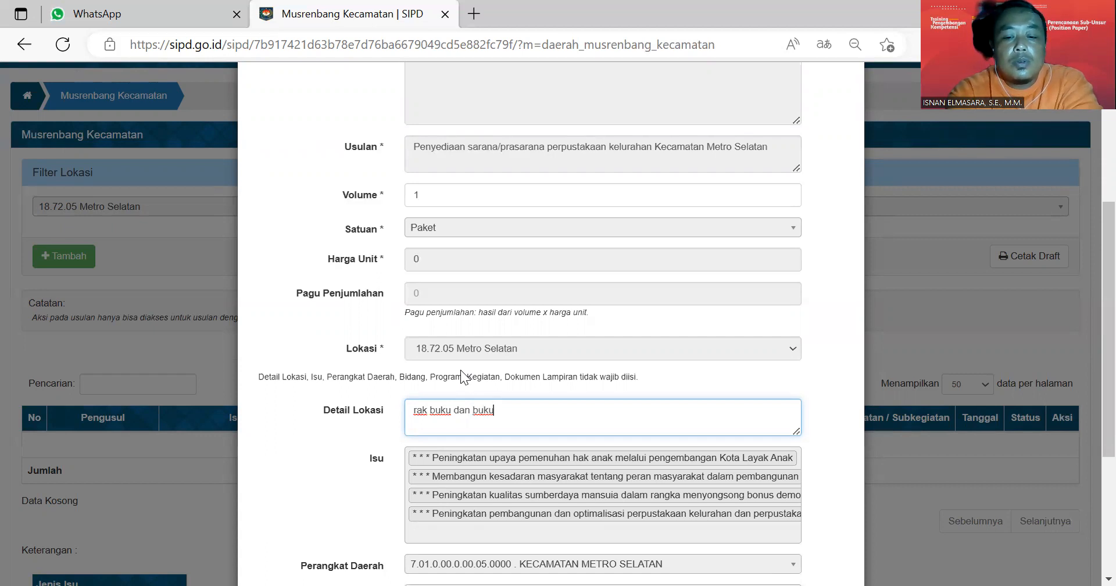
text(-buku bacaaan)
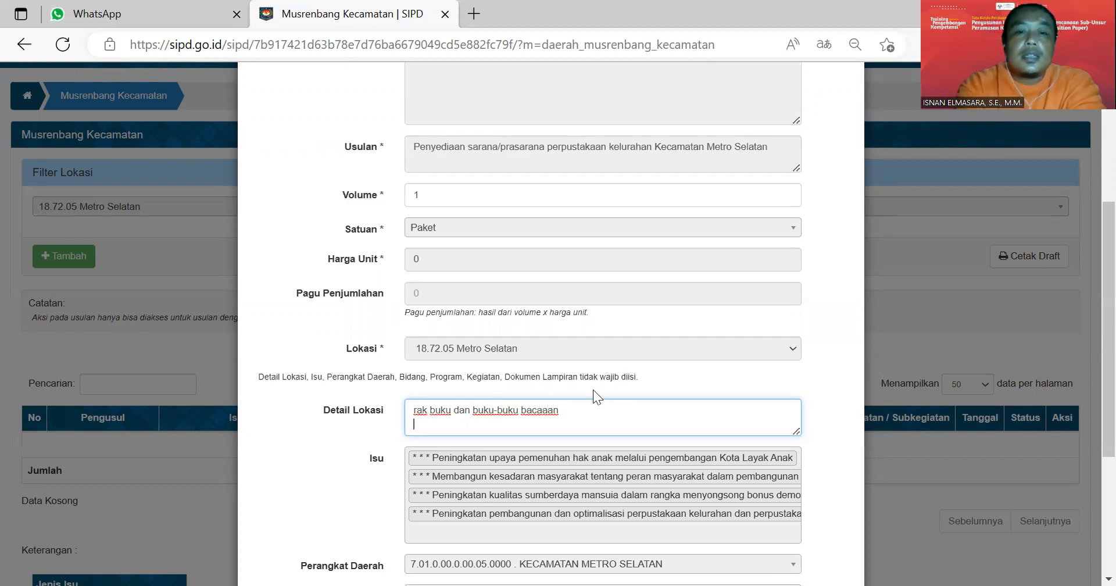
key(Return)
text(di Kelurahan)
key(BackSpace)
key(BackSpace)
key(BackSpace)
key(BackSpace)
key(BackSpace)
key(BackSpace)
key(BackSpace)
key(BackSpace)
key(BackSpace)
key(BackSpace)
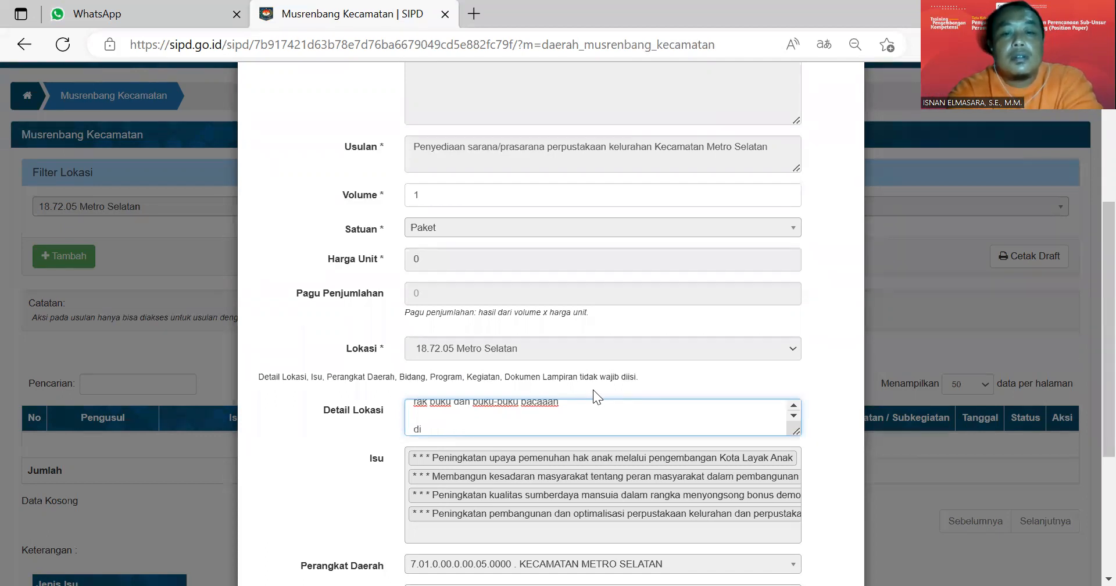
key(BackSpace)
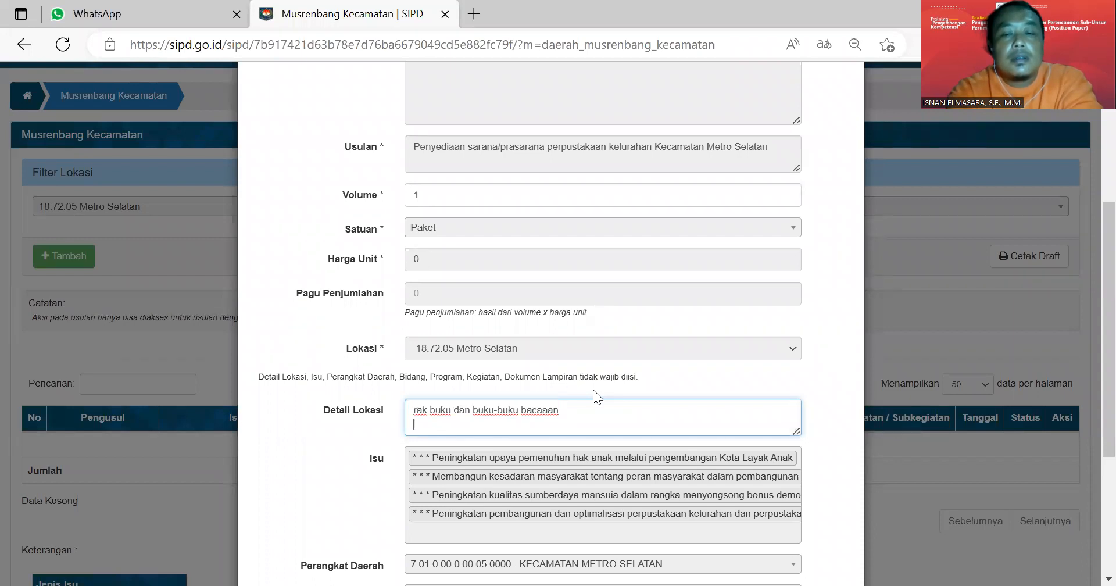
Add "Kecamatan" on a second line of the proposal's Detail Lokasi text
text(kecamatan)
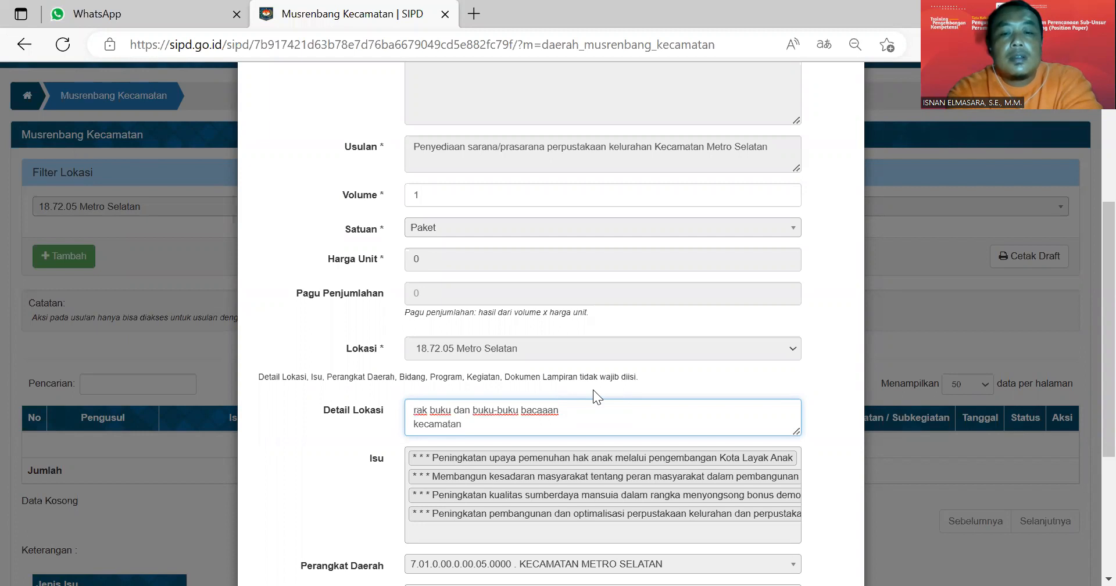
key(BackSpace)
key(BackSpace)
key(BackSpace)
key(BackSpace)
key(BackSpace)
key(BackSpace)
key(BackSpace)
key(BackSpace)
key(BackSpace)
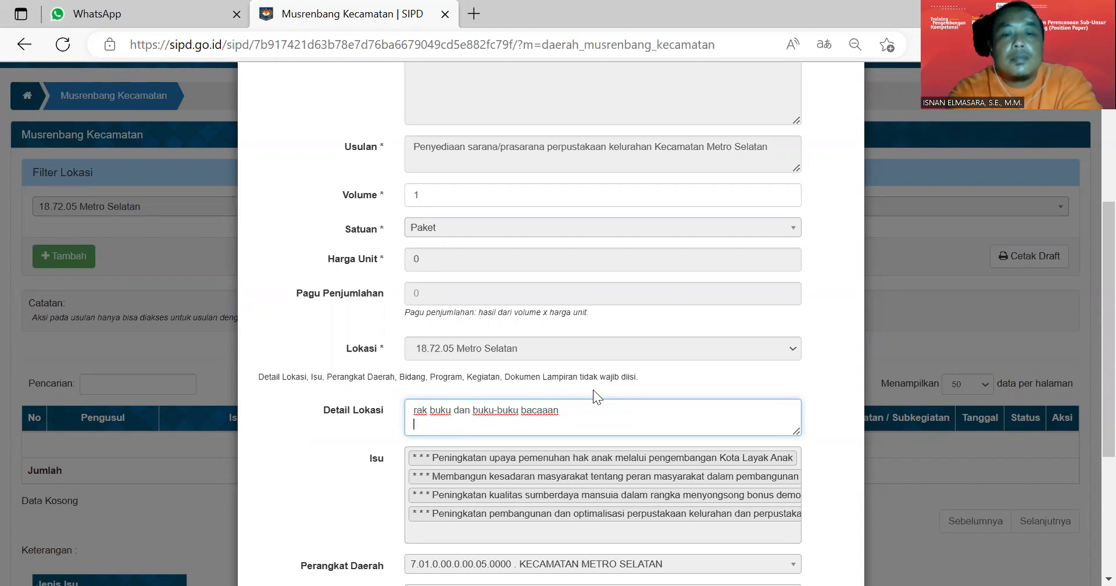
text(Kecamatan)
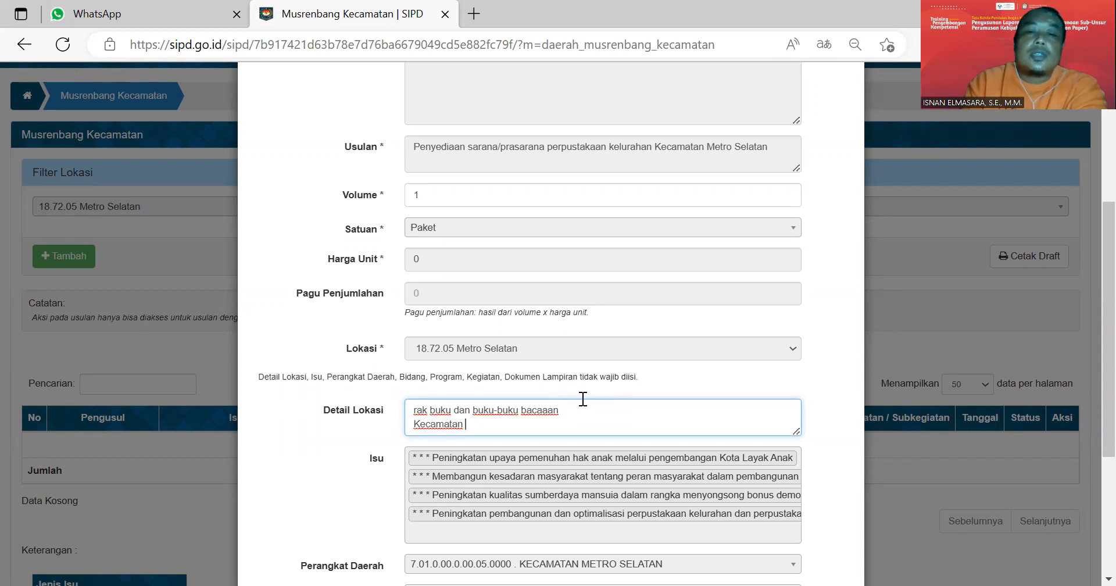
Change the Referensi Kamus Usulan to "Sosialisasi pemanfaatan Teknologi Tepat Guna"
scroll(584, 401, up, 4)
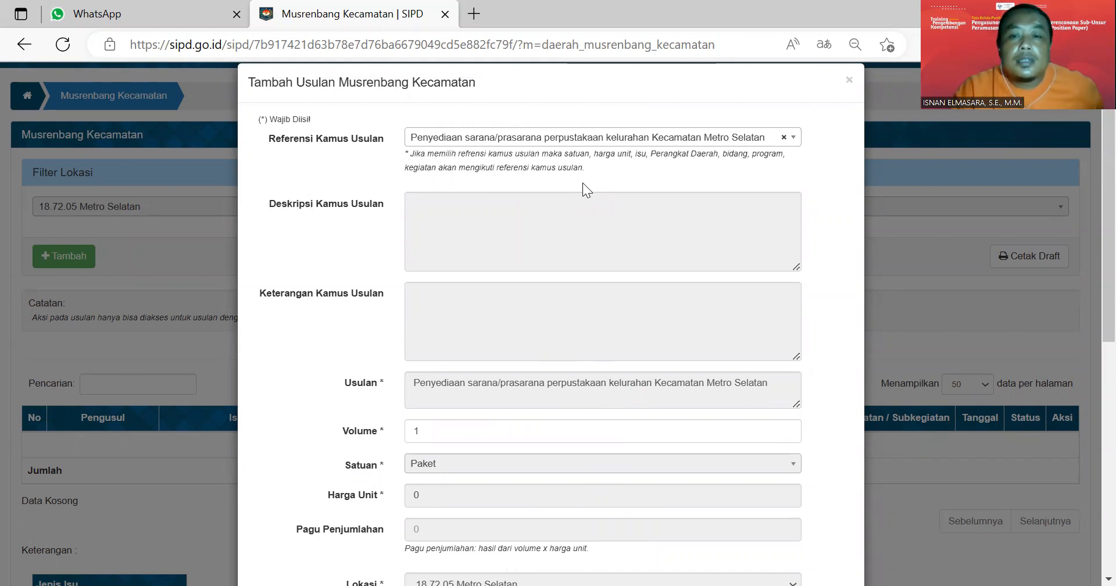
click(603, 139)
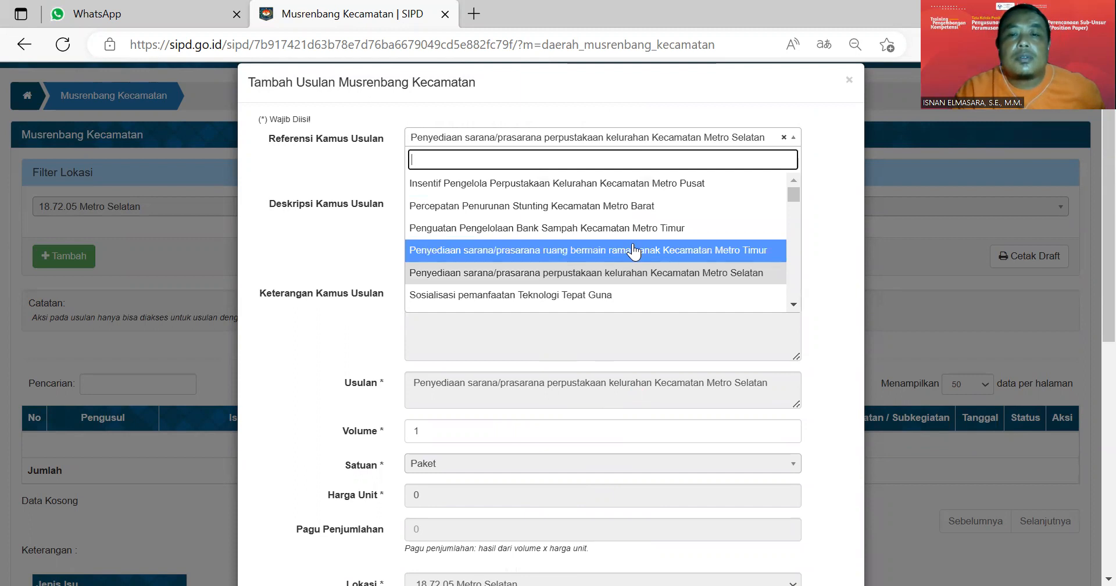
scroll(634, 251, down, 1)
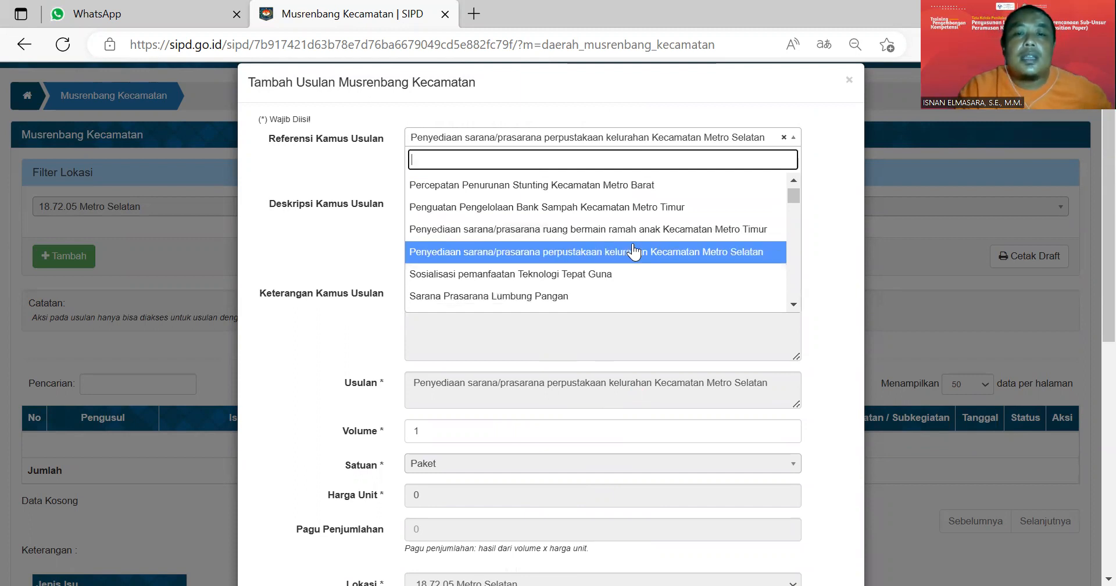
scroll(635, 263, down, 1)
click(634, 254)
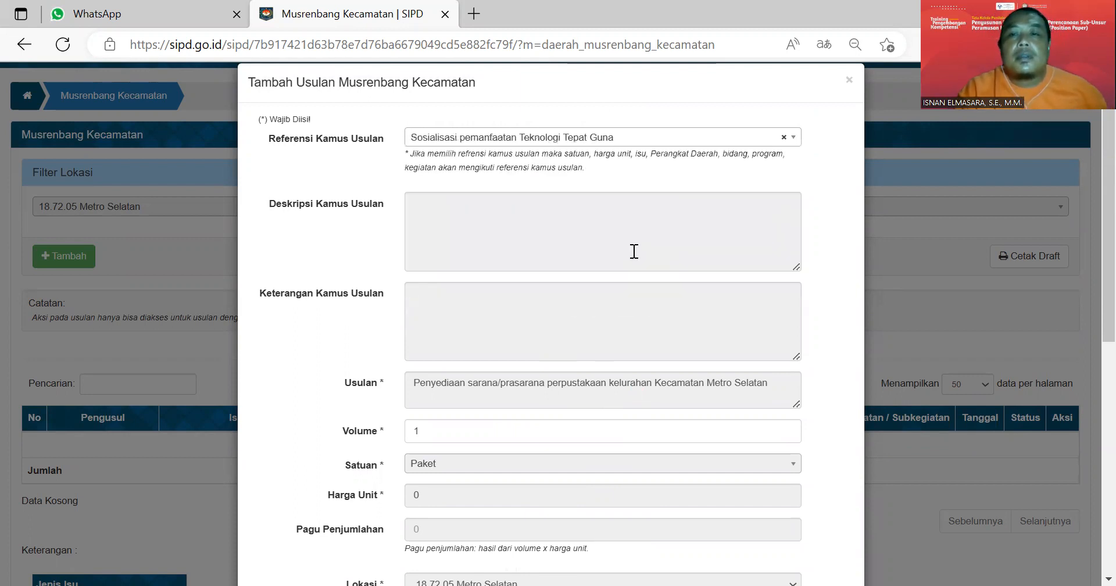
Set the Referensi Kamus Usulan to "Sarana Prasarana Lumbung Pangan" and review the form's filled-in fields
click(644, 137)
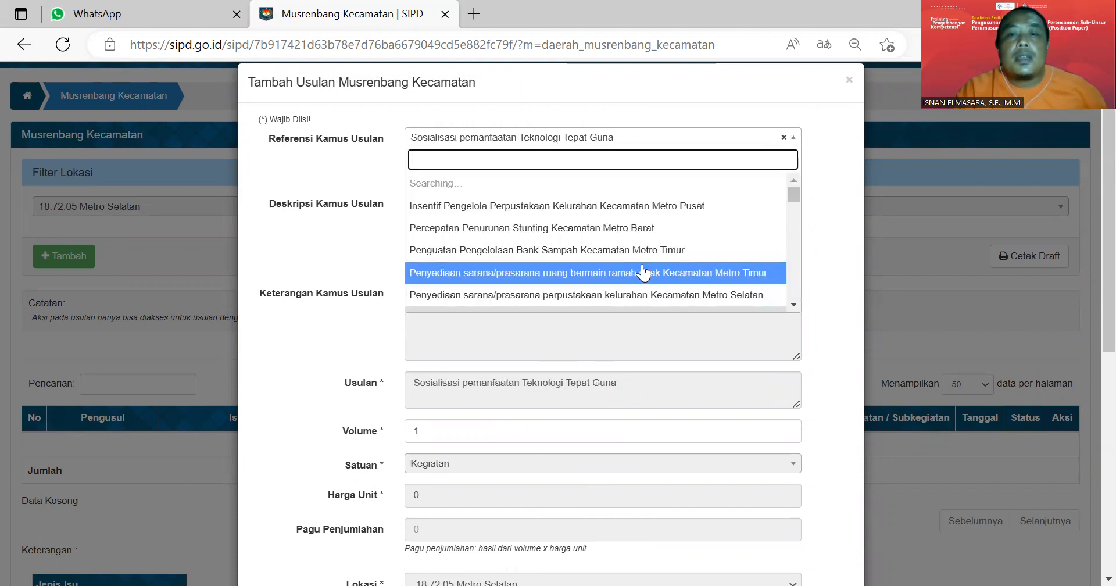
scroll(643, 275, down, 2)
scroll(644, 272, down, 2)
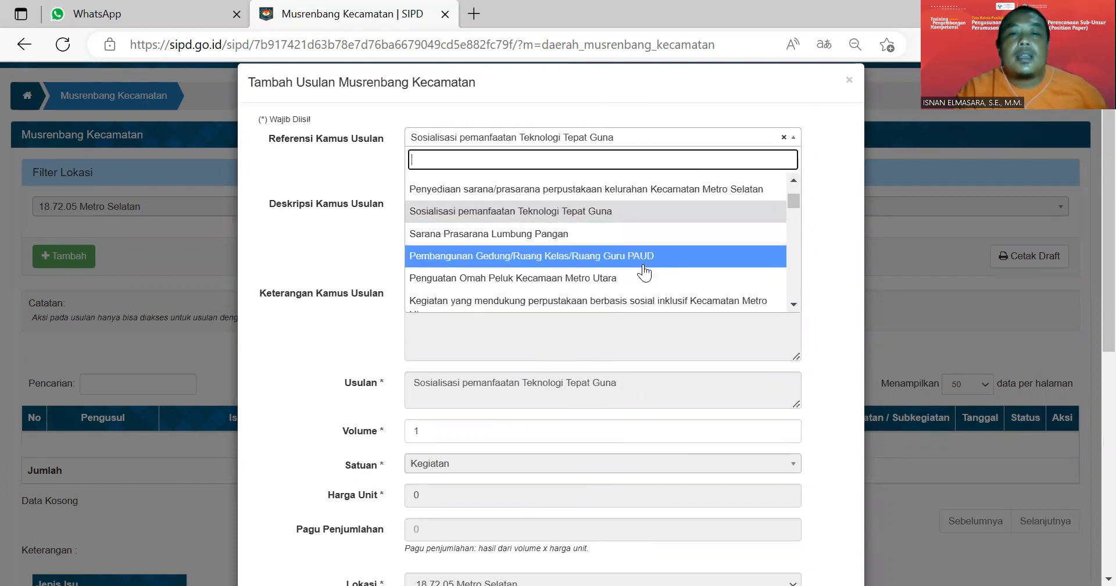
click(639, 236)
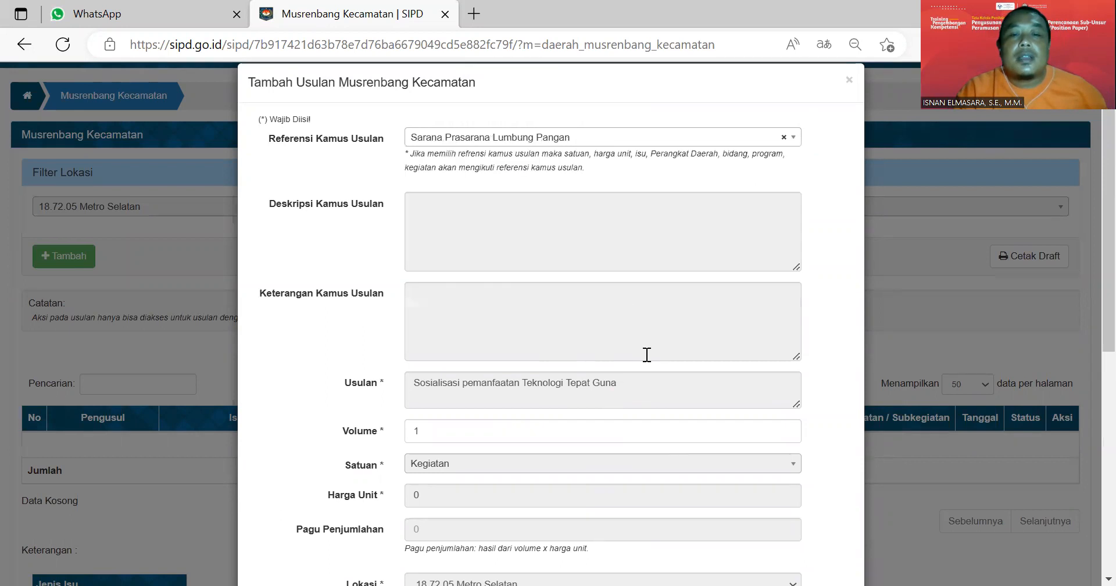
scroll(645, 351, down, 4)
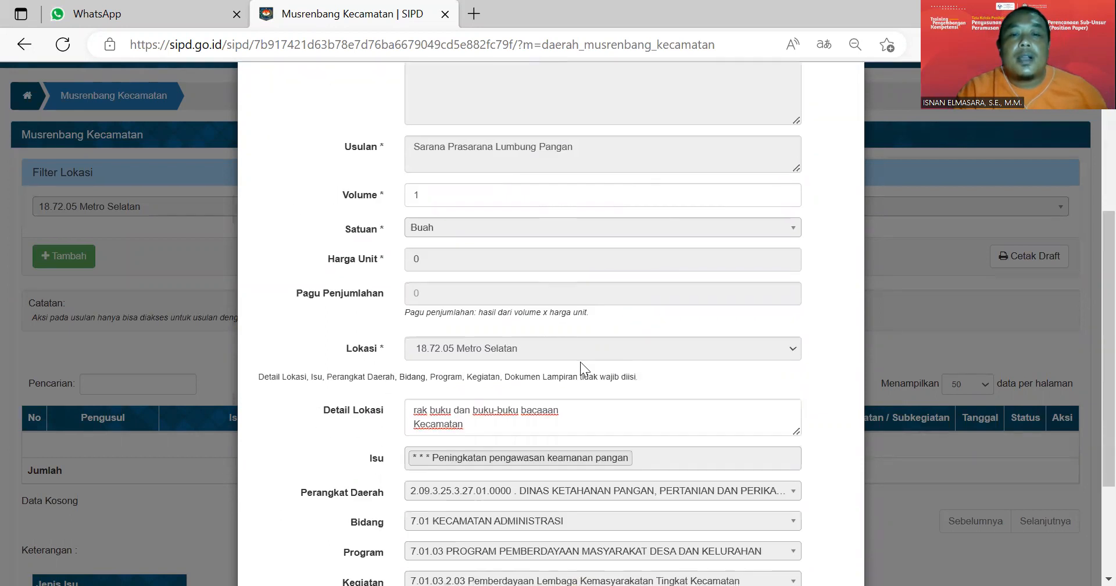
click(467, 199)
click(846, 231)
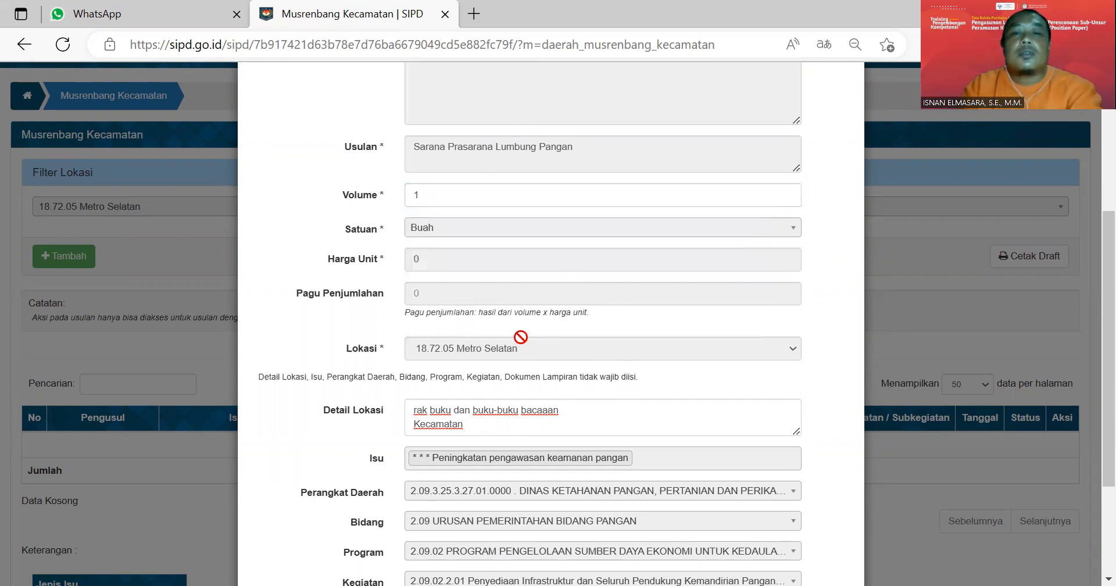
scroll(462, 334, up, 4)
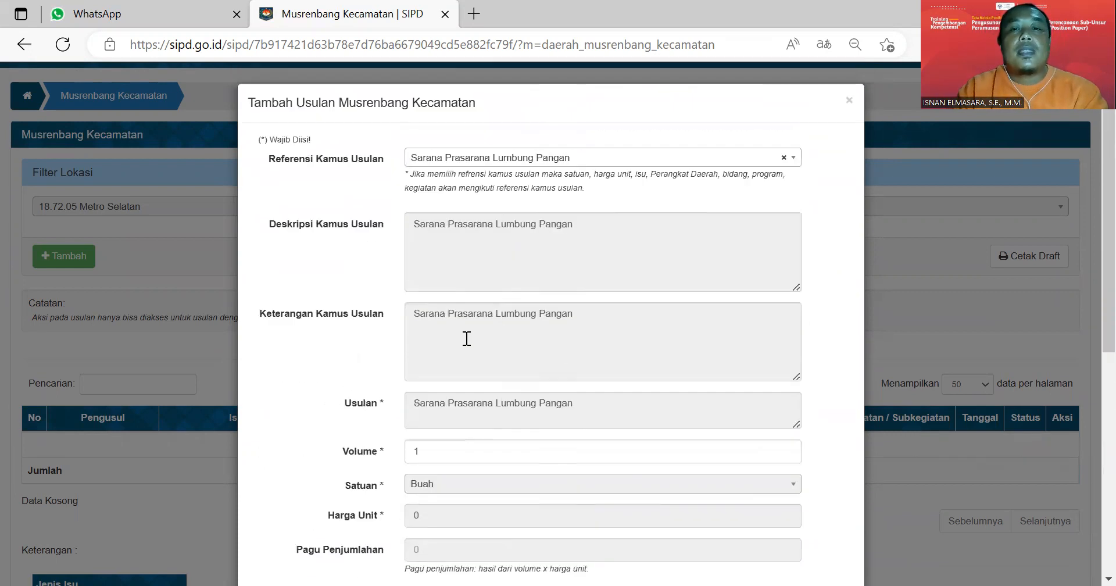
Replace the whole Detail Lokasi text with "Jemuran Padi di Kelurahan Rejomulyo"
scroll(472, 345, down, 5)
drag(553, 352, 430, 368)
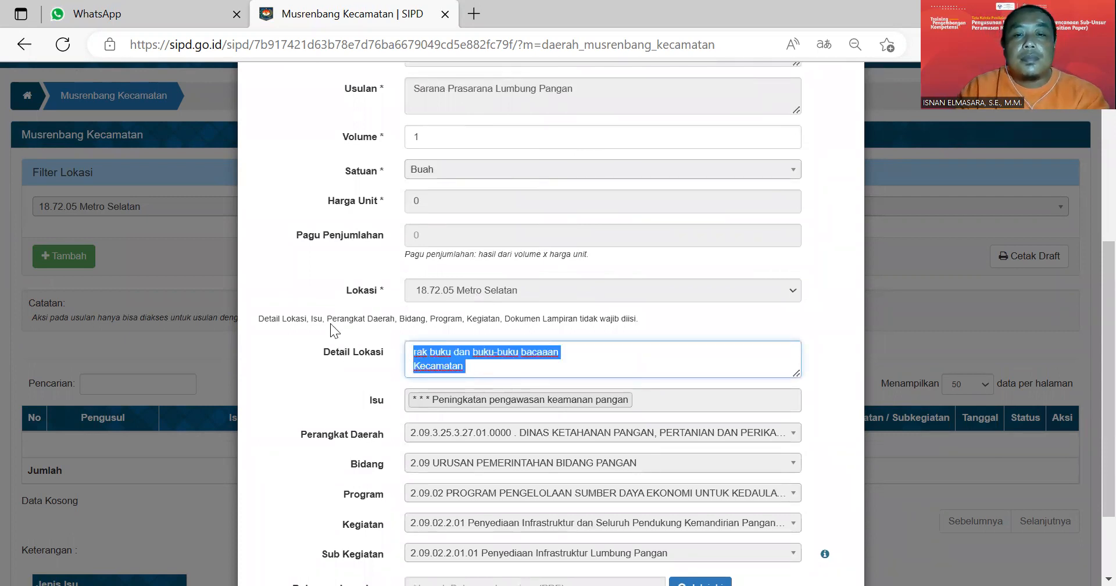
text(Jemu)
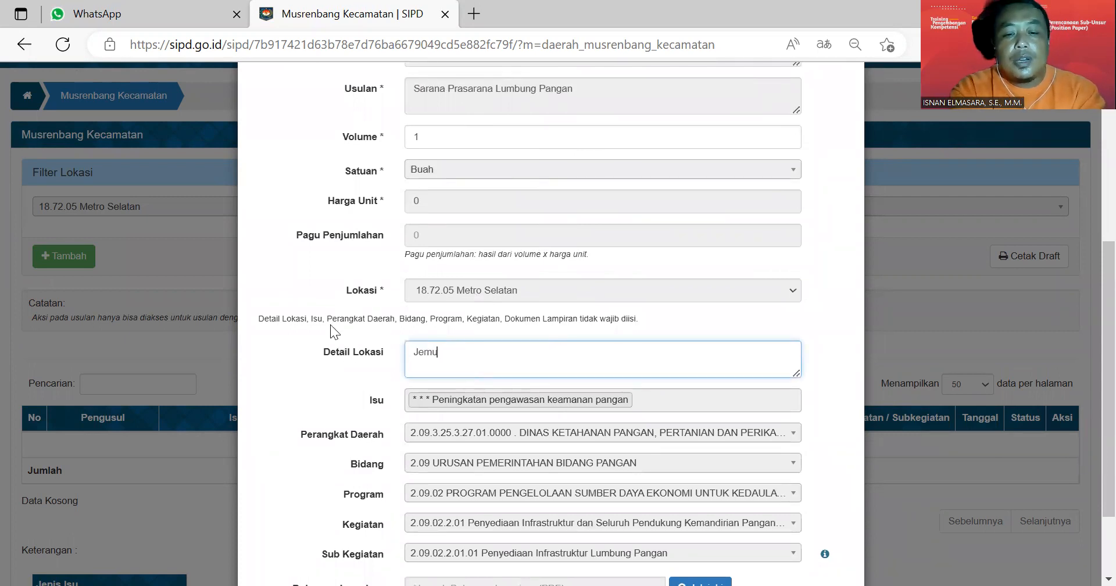
text(ran Pad)
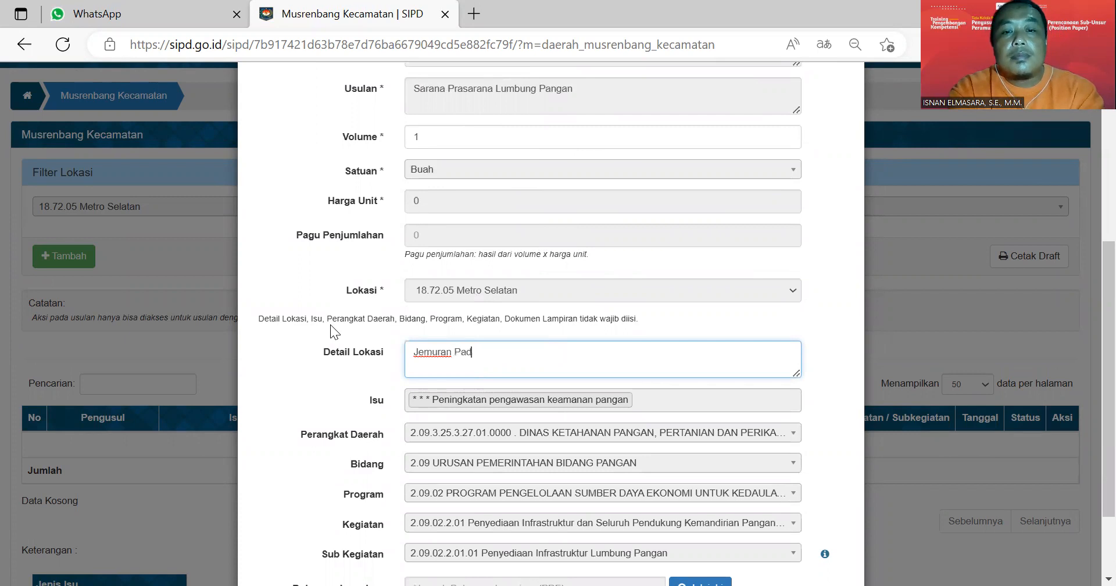
text(i di Ke)
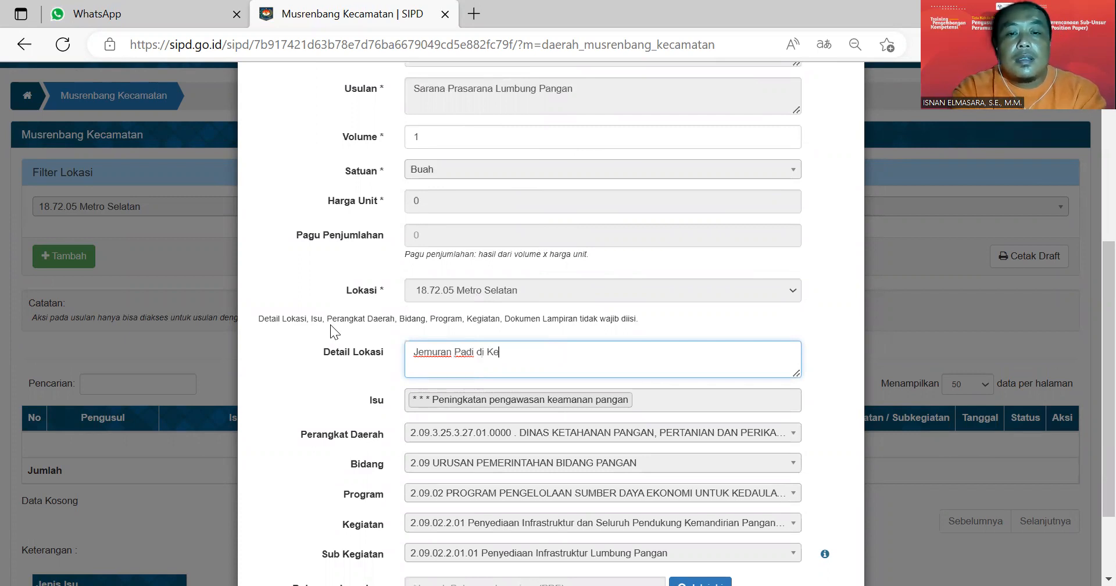
text(lurahan )
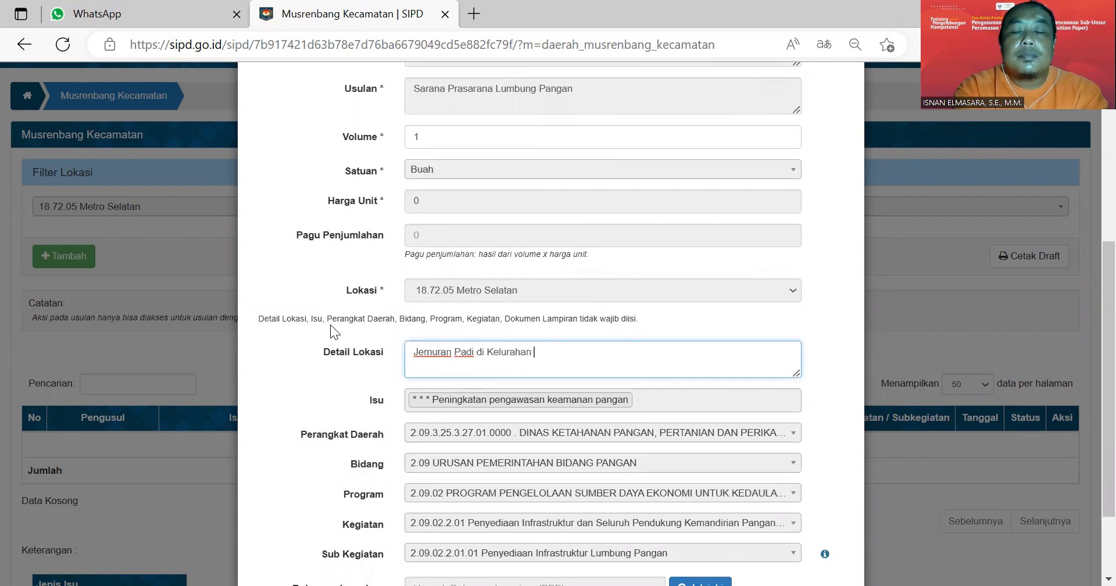
text(Rejomu)
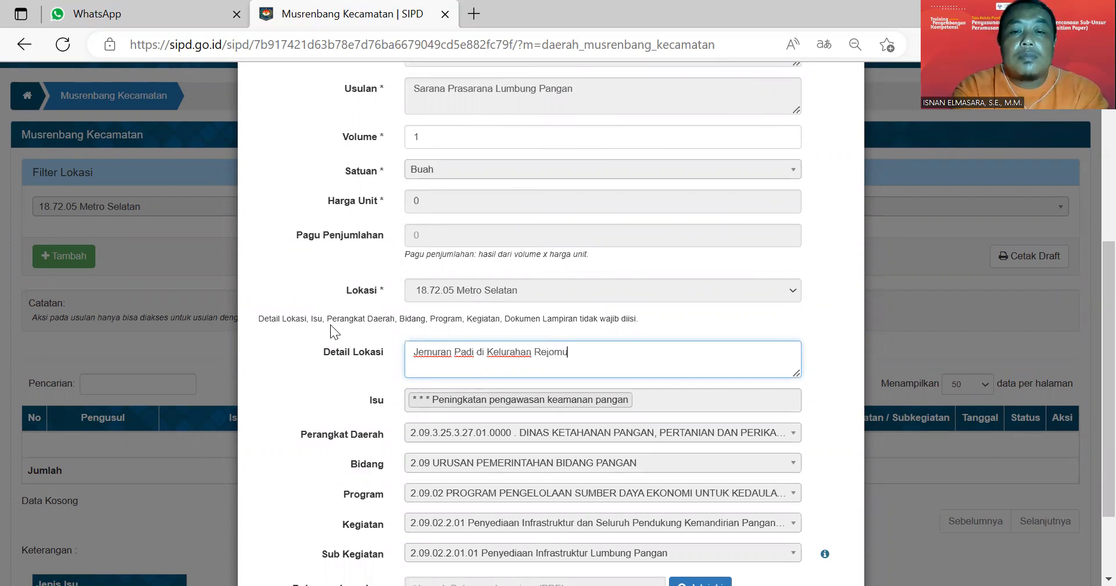
text(l)
text(yo)
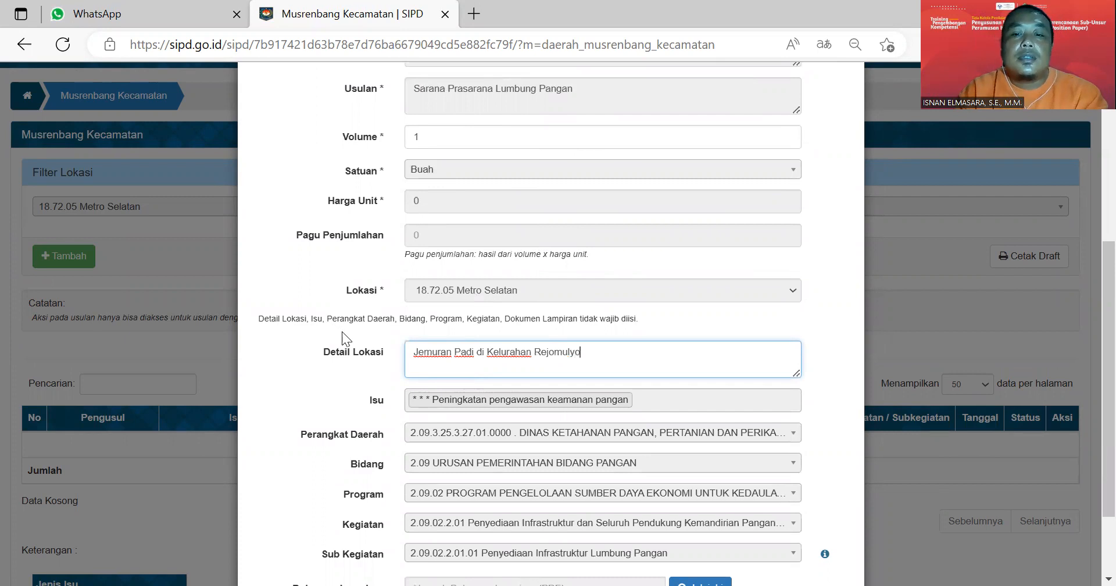
Save the new Musrenbang Kecamatan proposal and bring the proposal list into view
scroll(393, 400, down, 2)
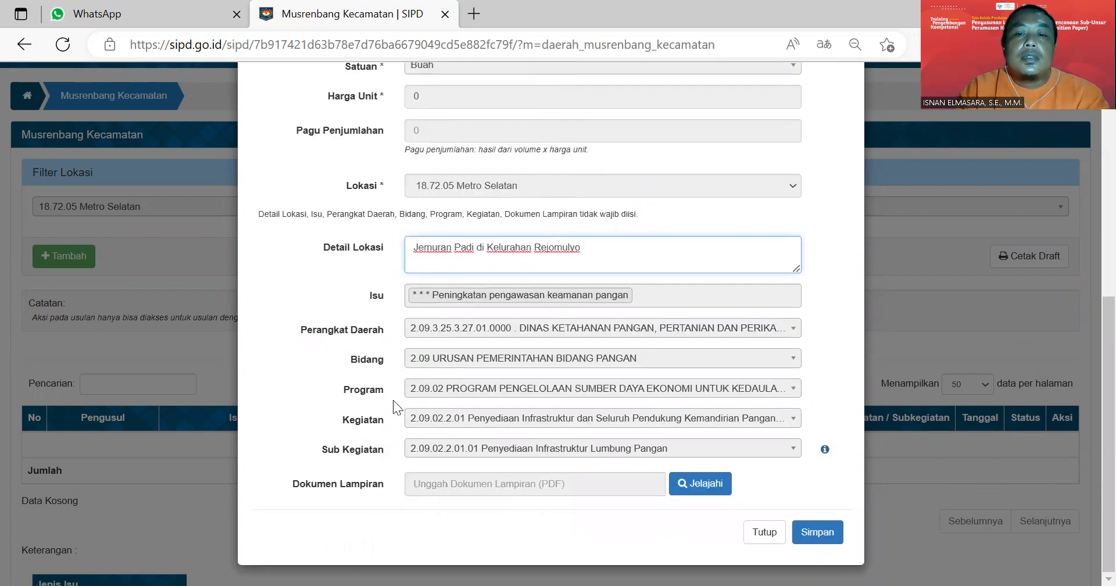
click(825, 532)
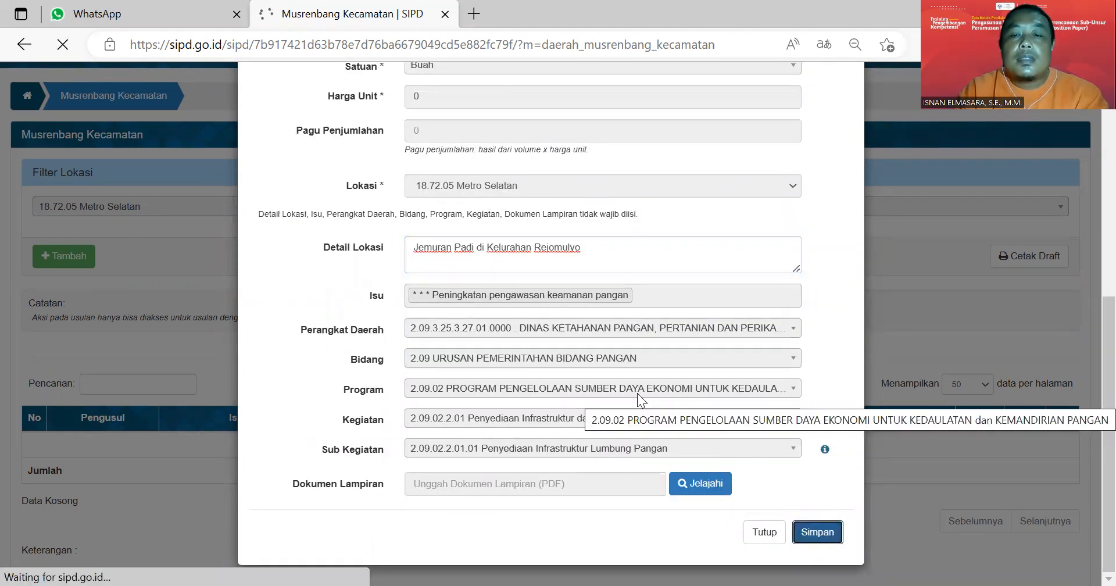
scroll(635, 376, down, 4)
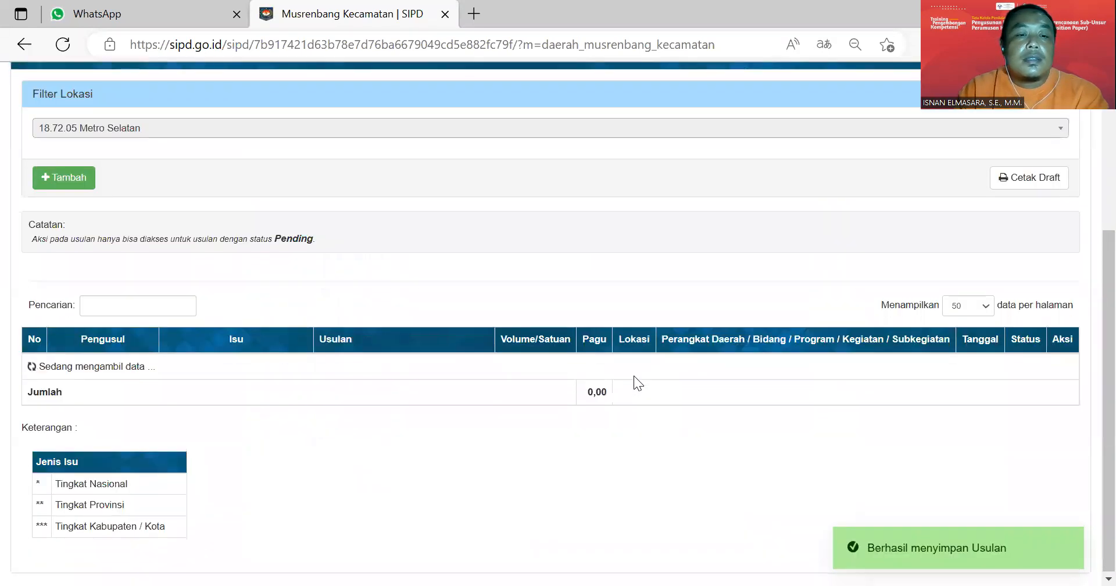
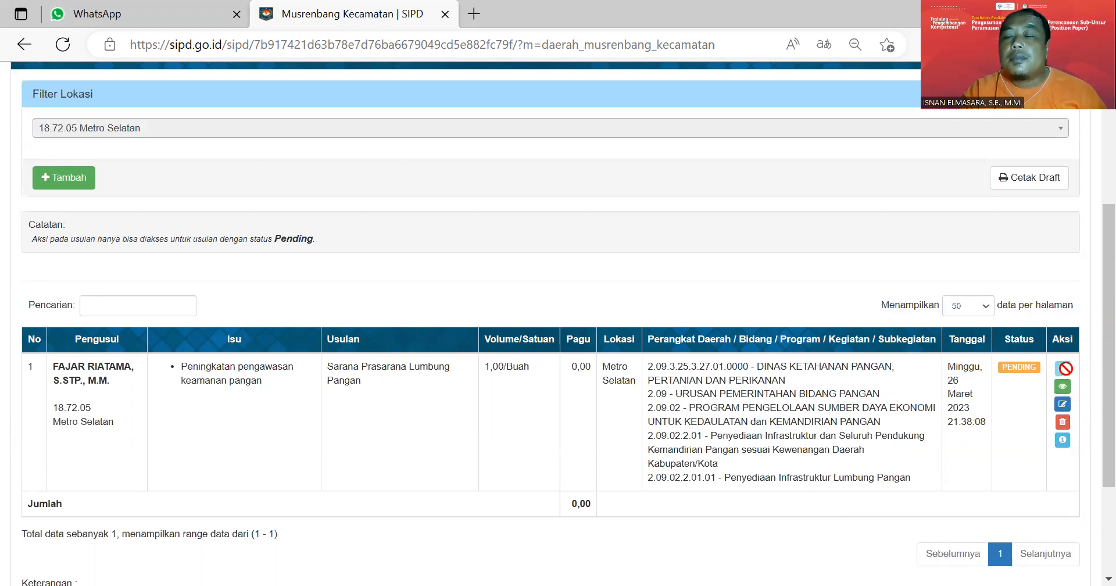
Open the read-only view of the saved Lumbung Pangan proposal, review all its fields and close it
click(1062, 386)
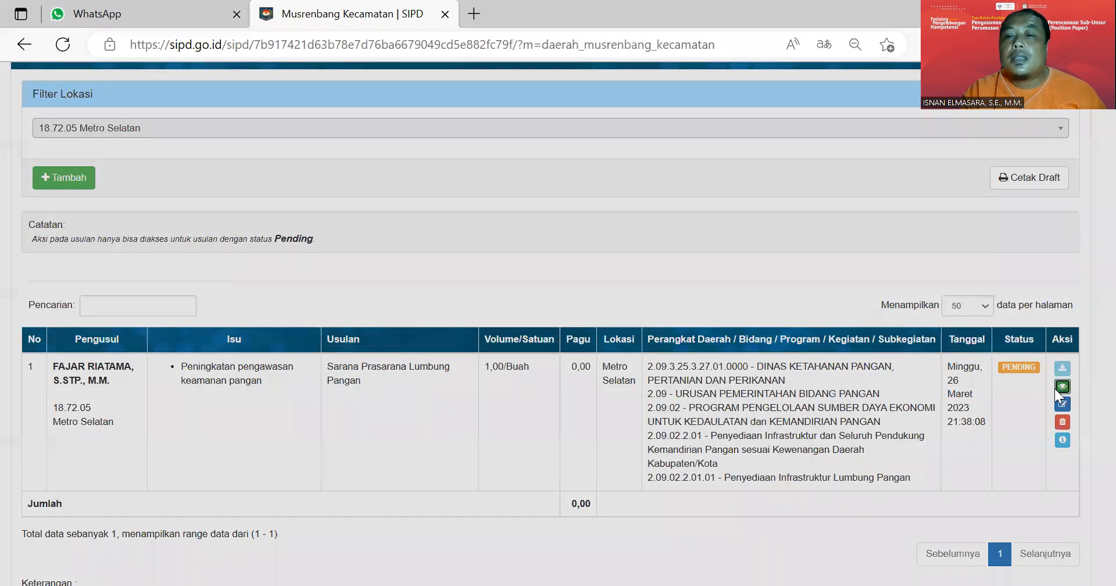
scroll(756, 398, down, 3)
scroll(758, 394, up, 3)
scroll(759, 394, down, 6)
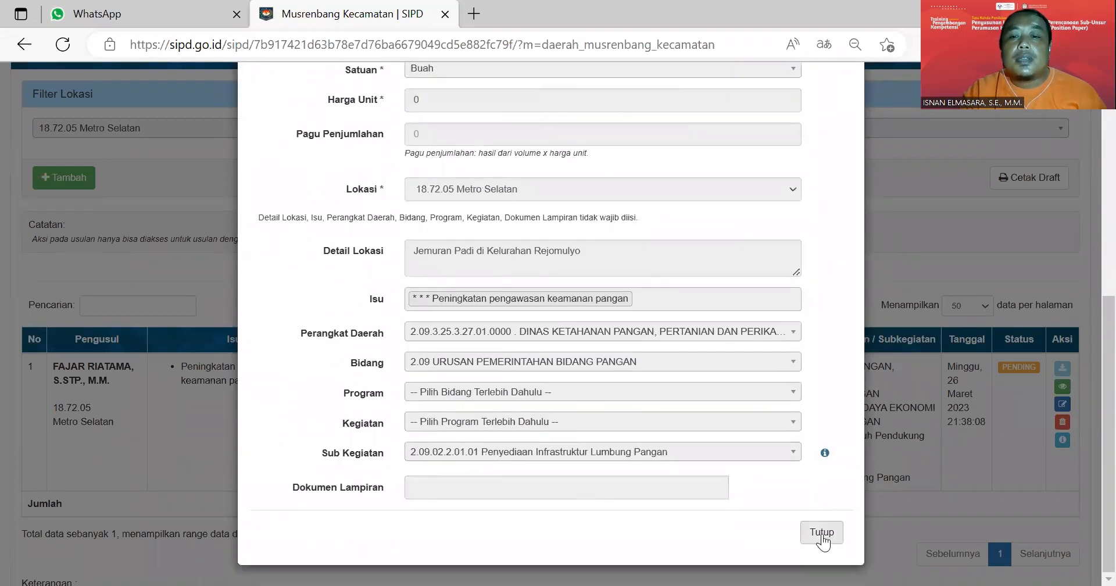
scroll(733, 441, up, 2)
scroll(738, 431, down, 3)
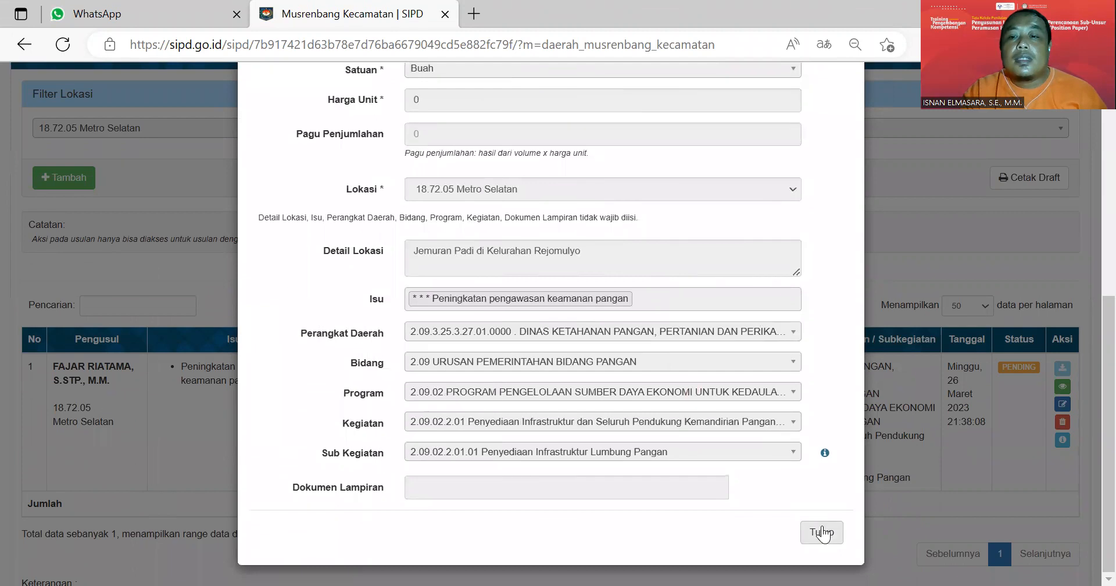
click(818, 532)
Open the Lumbung Pangan proposal's edit form, look through its fields and close it without saving
click(1062, 403)
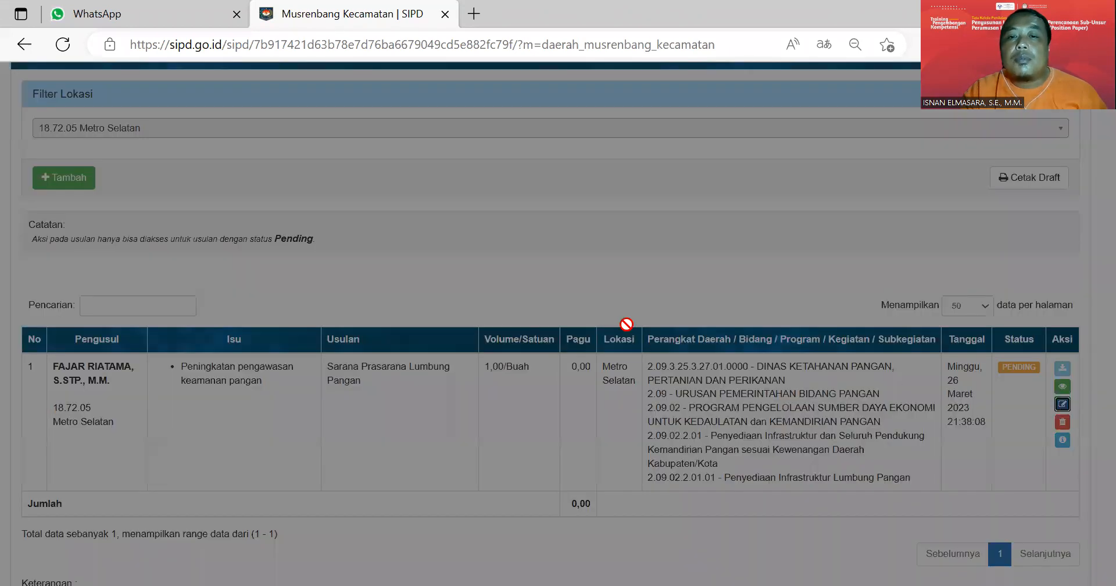
scroll(630, 344, down, 6)
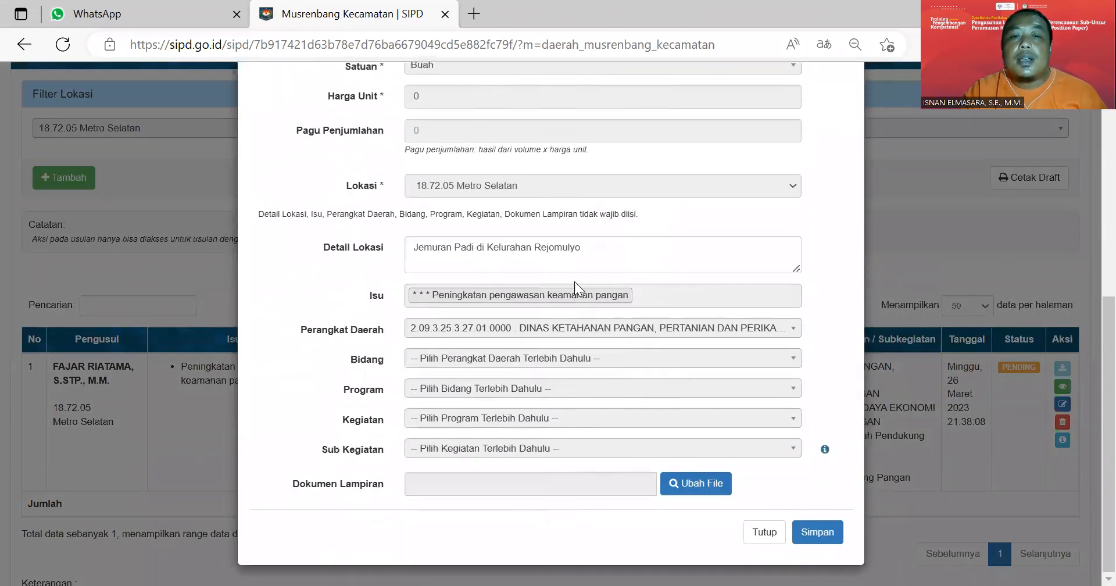
click(779, 539)
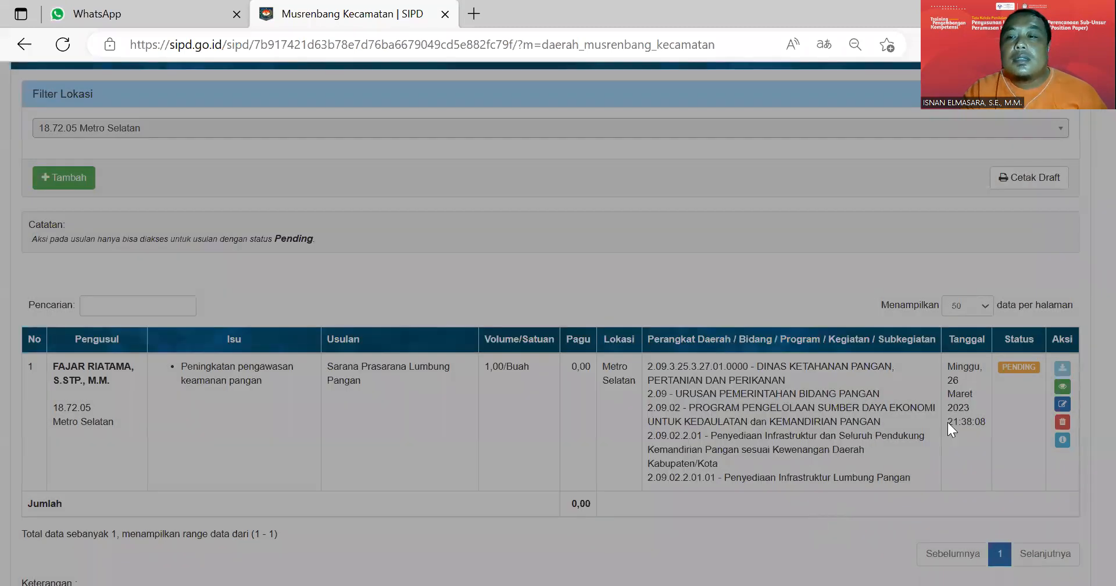
Open the Usulan MUSRENCAM information for the Lumbung Pangan proposal, examine its budget codes, input date and notes, and close it
click(1062, 440)
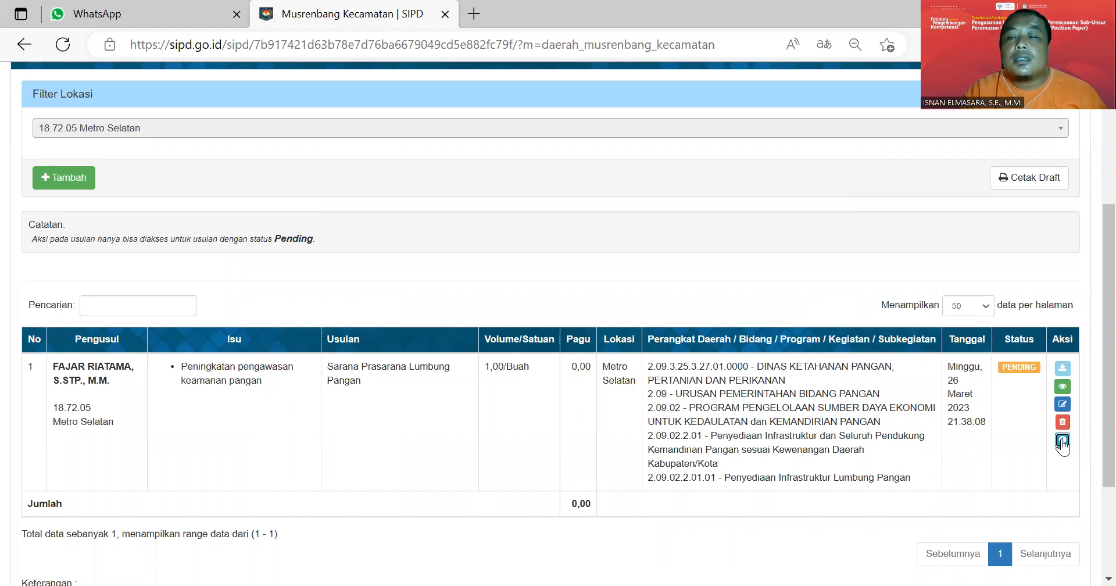
scroll(629, 377, down, 2)
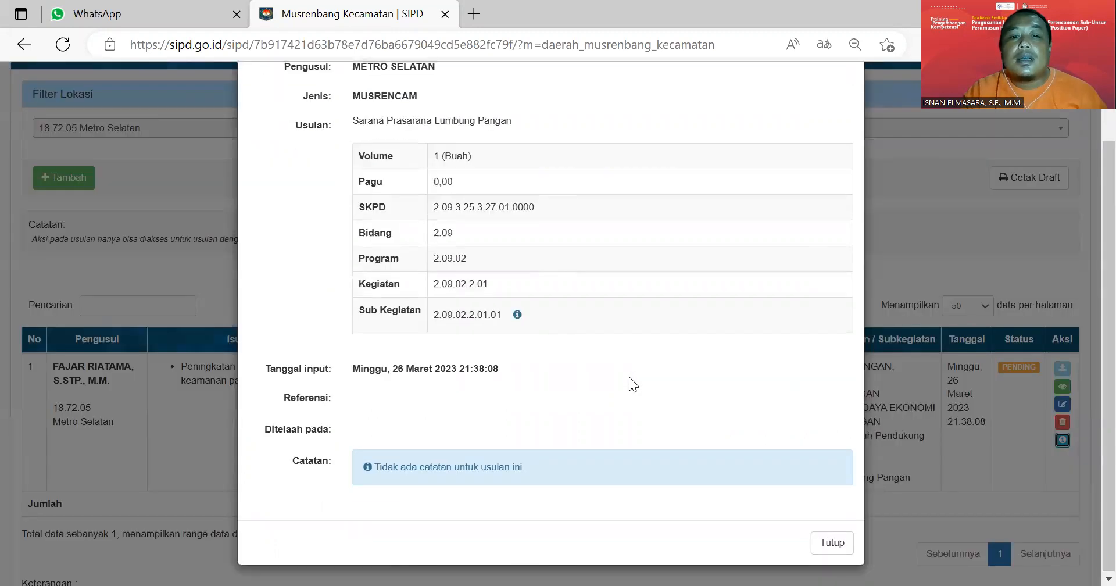
scroll(623, 326, up, 2)
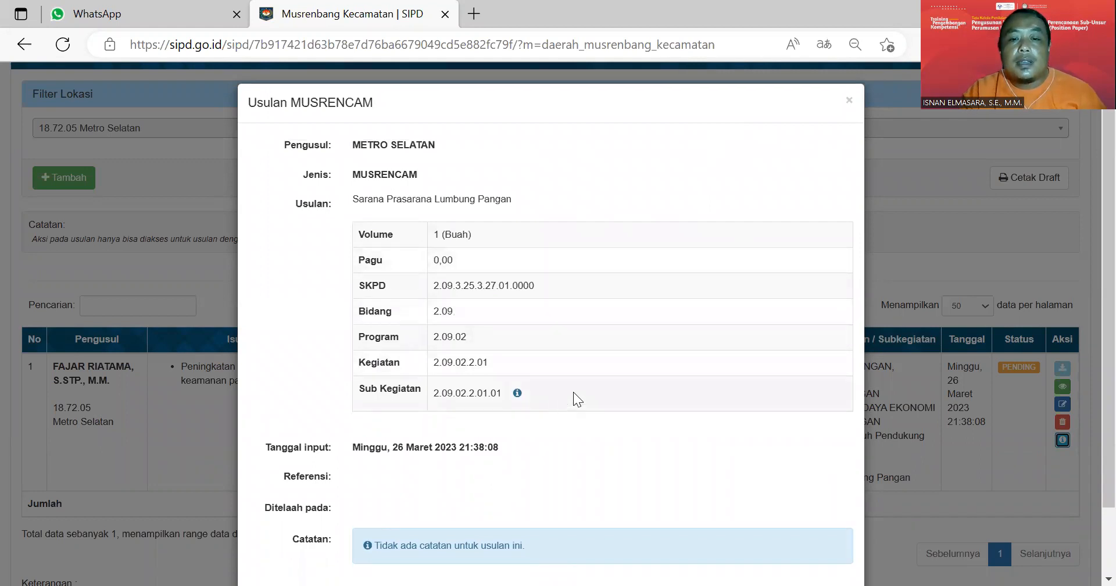
scroll(536, 479, down, 2)
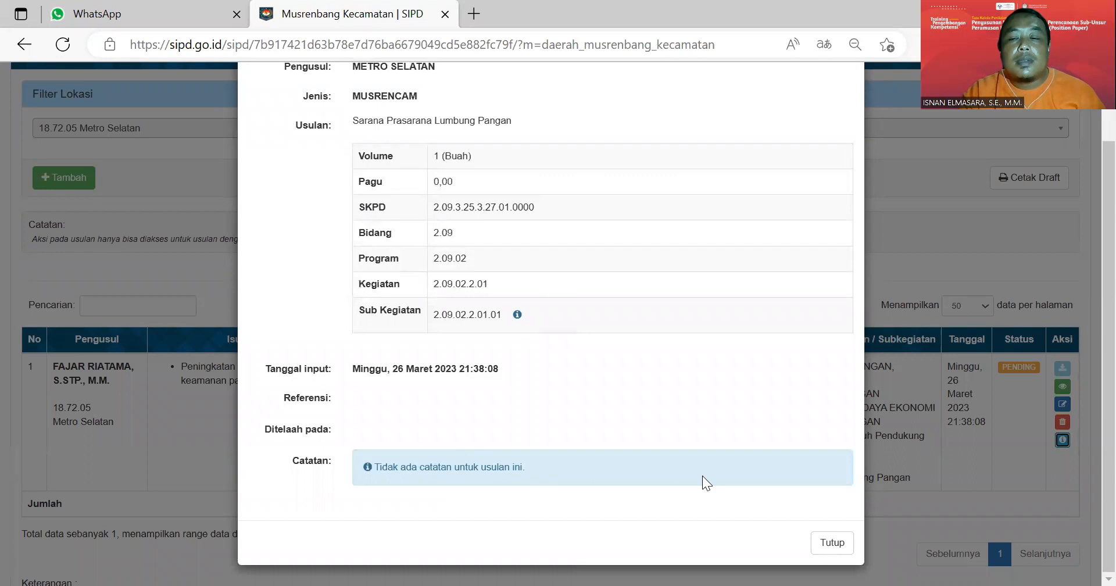
click(829, 543)
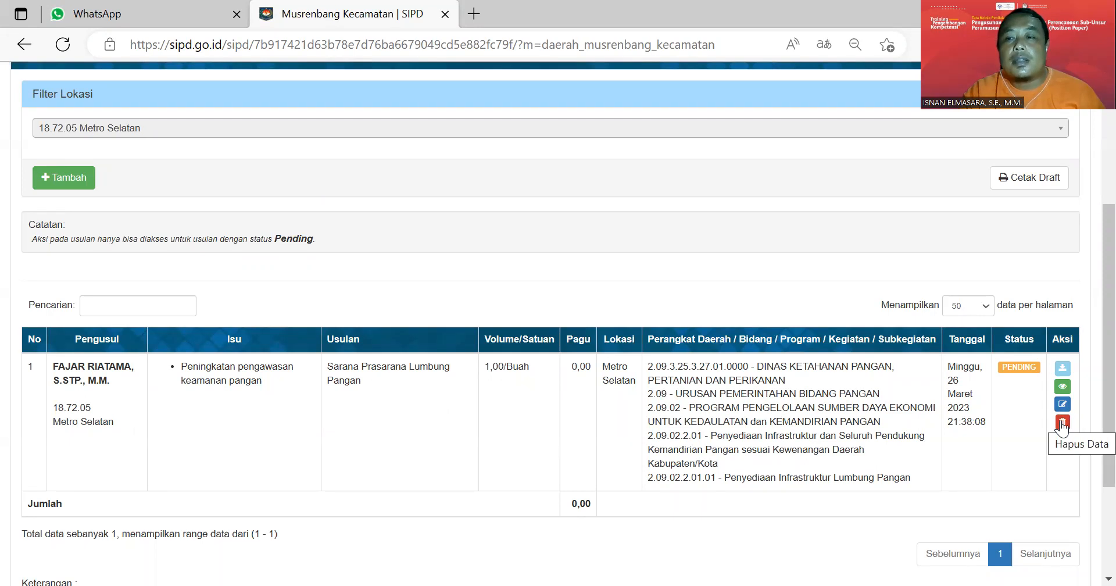
Delete the Sarana Prasarana Lumbung Pangan proposal from the Metro Selatan Musrenbang Kecamatan list and check the list
click(1061, 422)
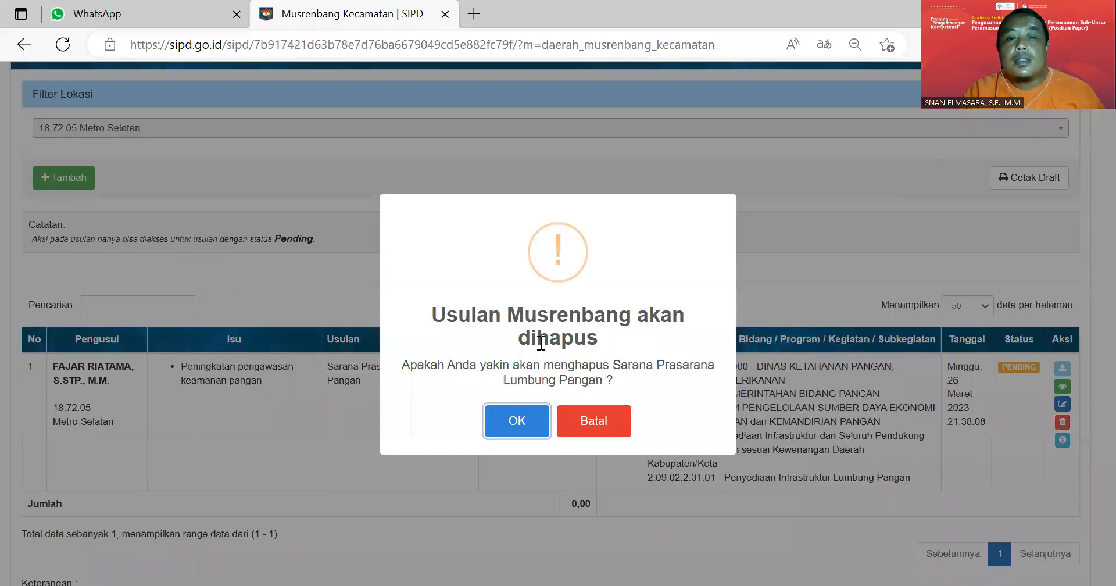
click(517, 421)
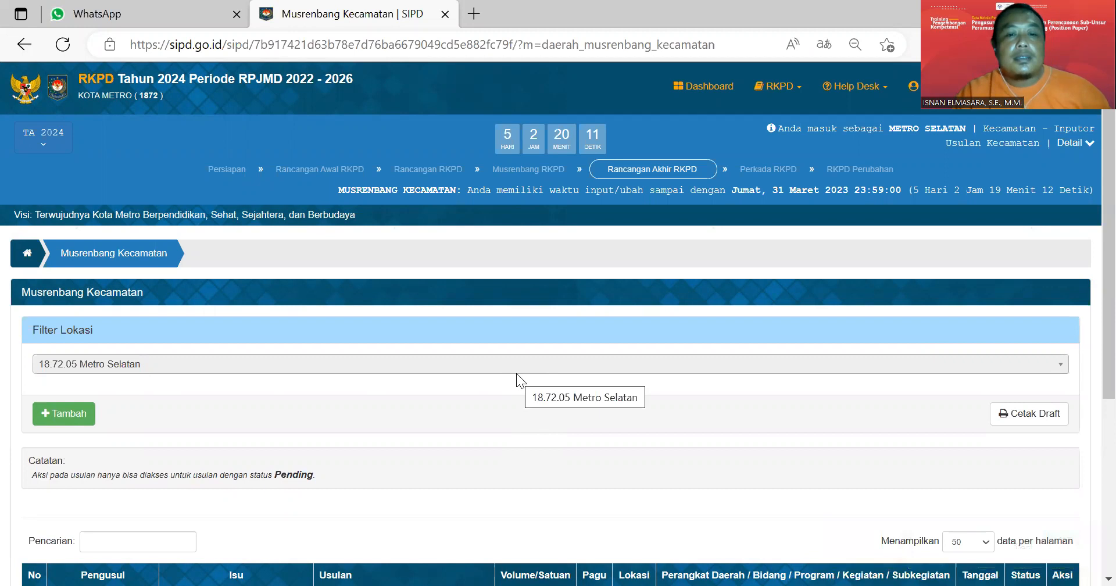
scroll(516, 373, down, 1)
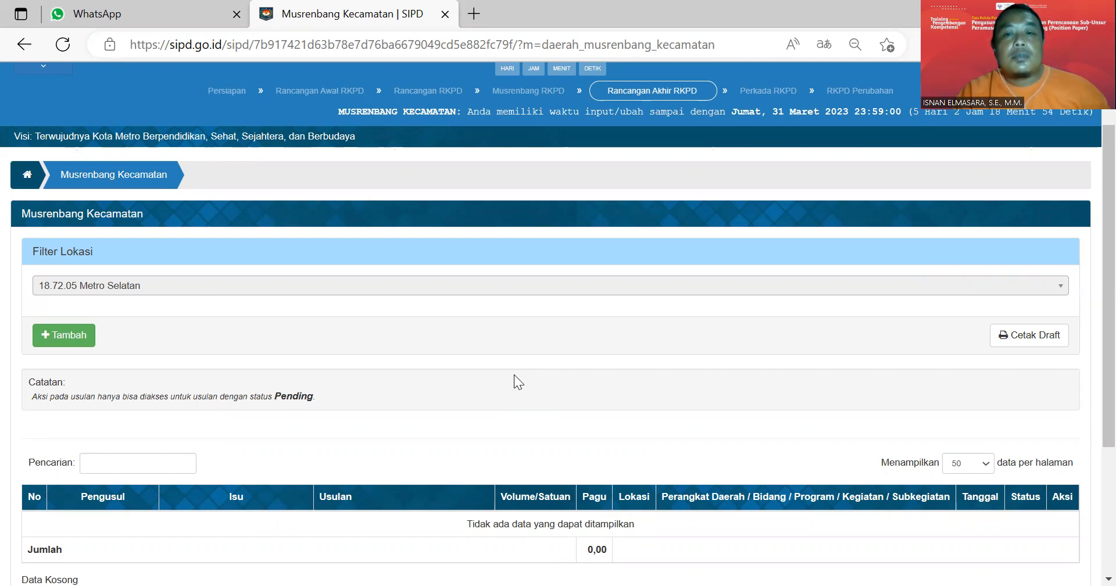
scroll(514, 377, up, 2)
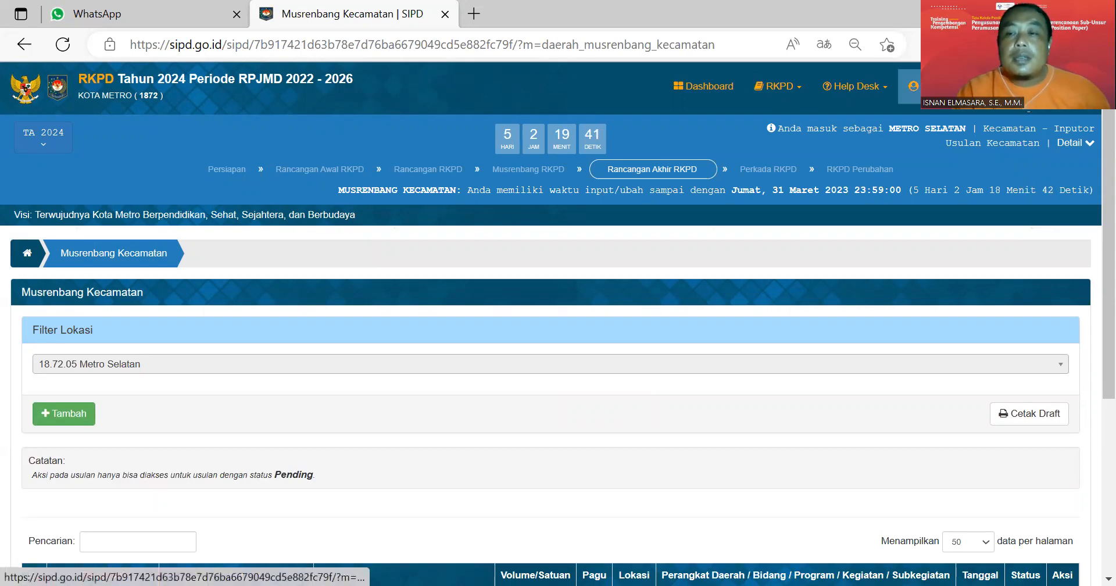
Log out of the Metro Selatan account and open the RENJA PD login page under Perencanaan Pembangunan Daerah
click(930, 87)
click(1002, 123)
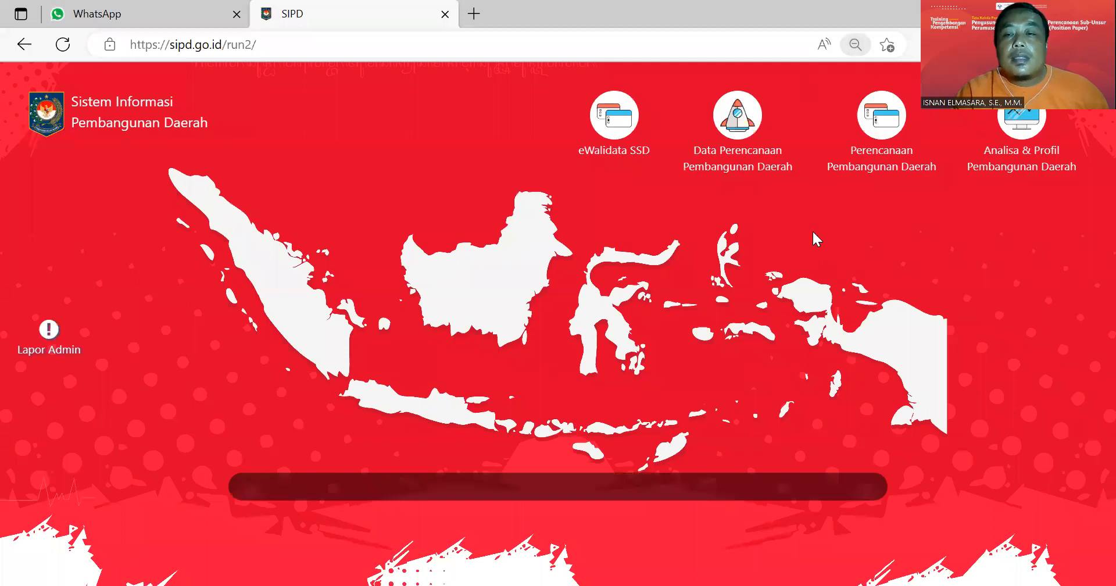
click(868, 173)
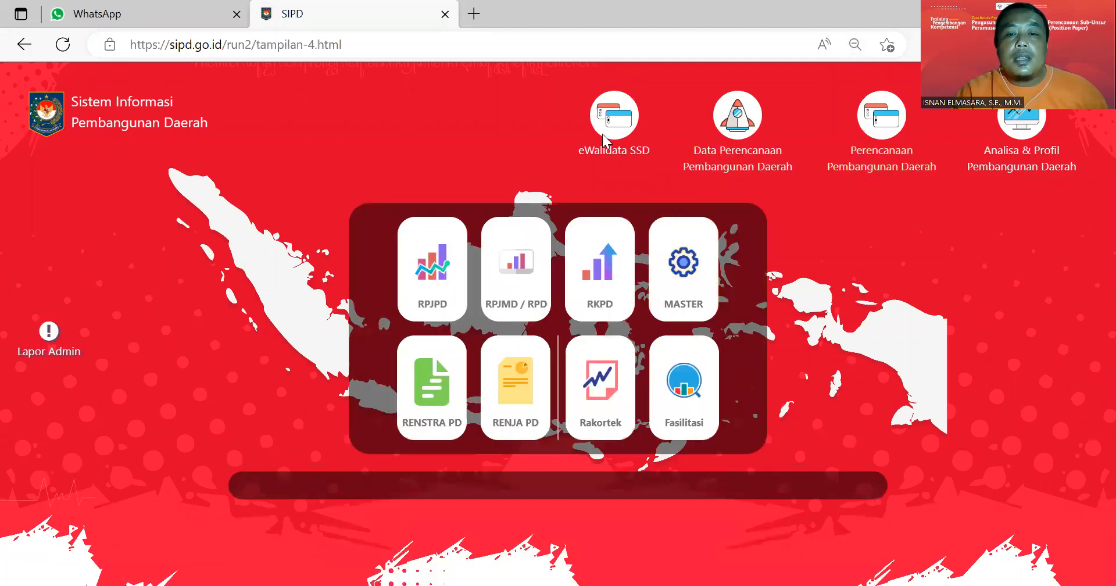
click(504, 404)
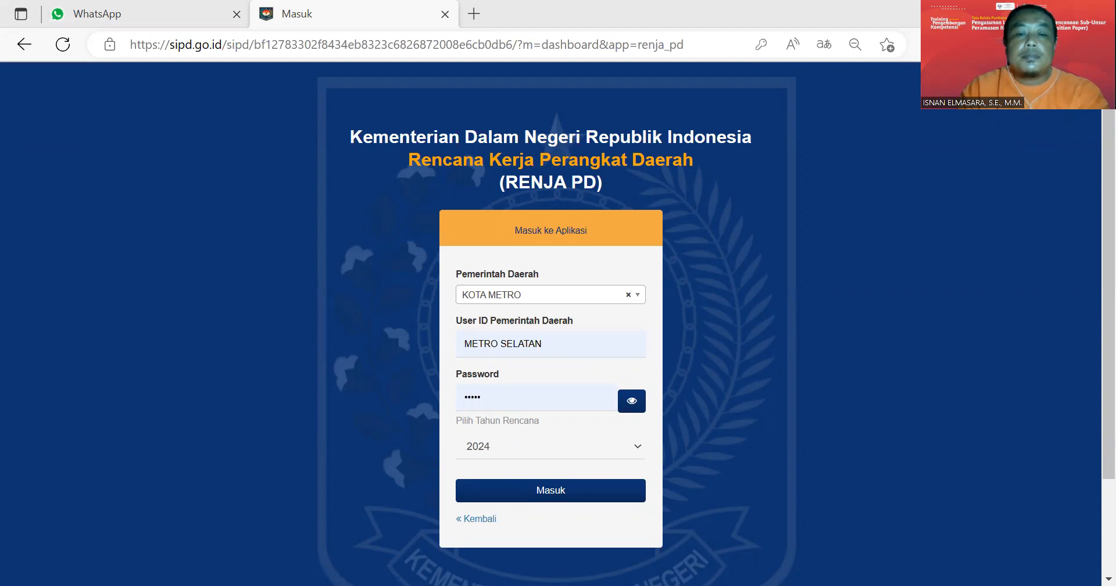
Sign in to RENJA PD for KOTA METRO, plan year 2024, with the kelurahan account's user ID and password, and dismiss the save-password notice
click(548, 341)
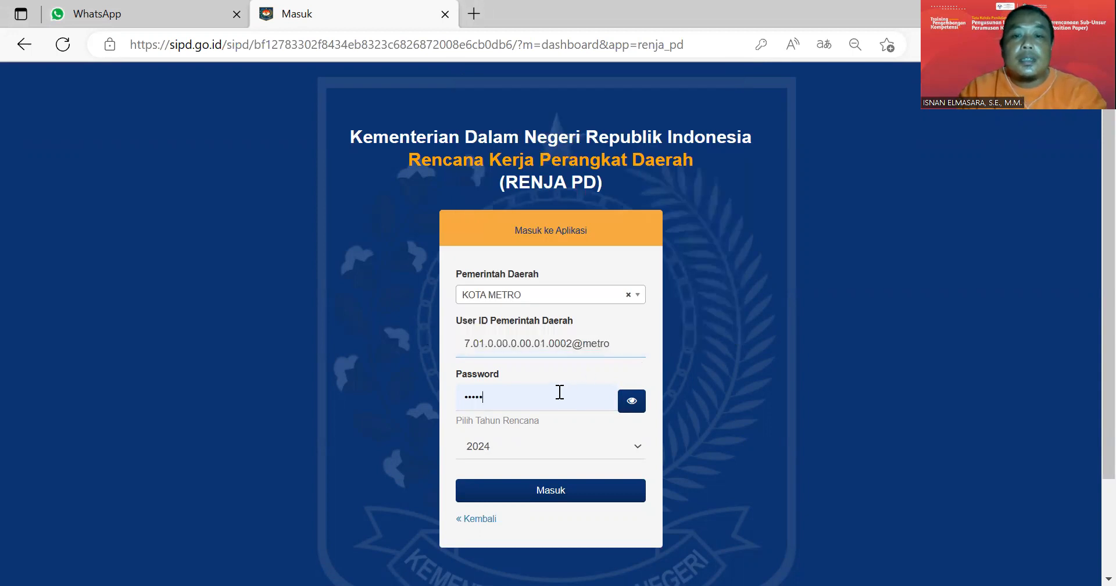
click(558, 395)
text(****)
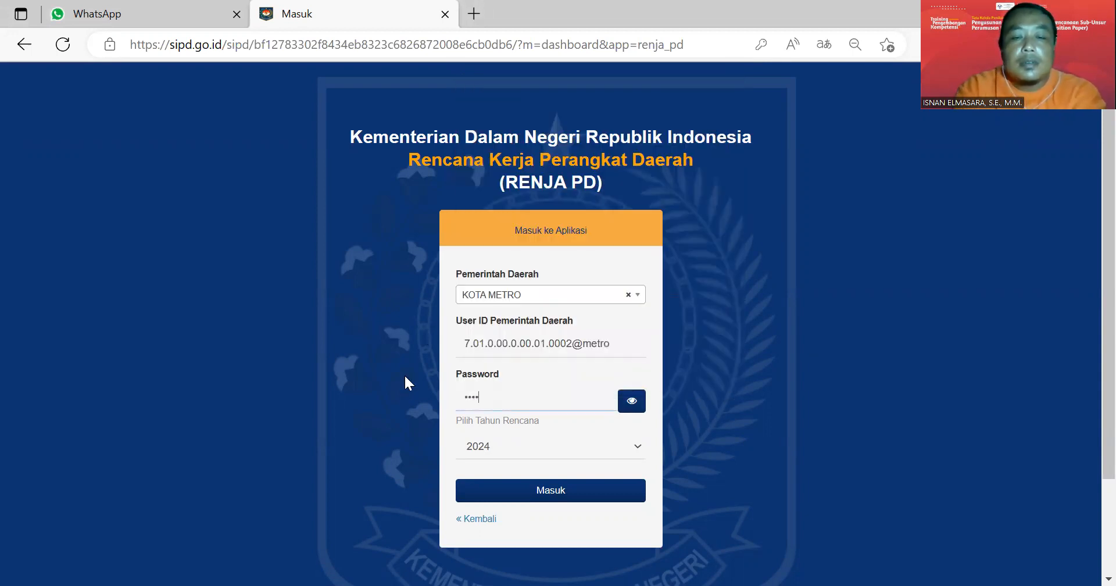
click(552, 492)
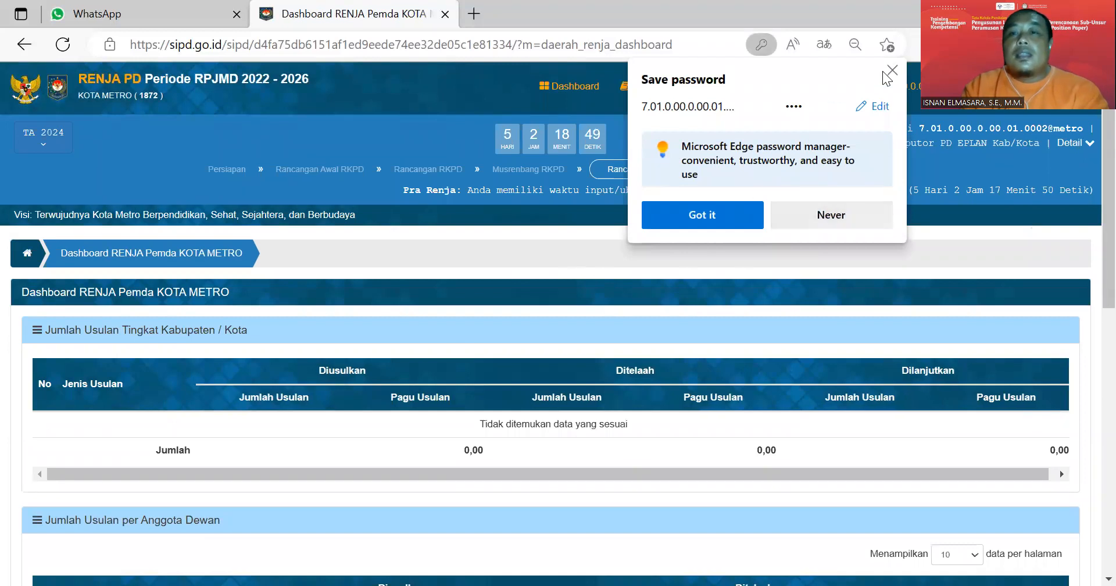
click(728, 215)
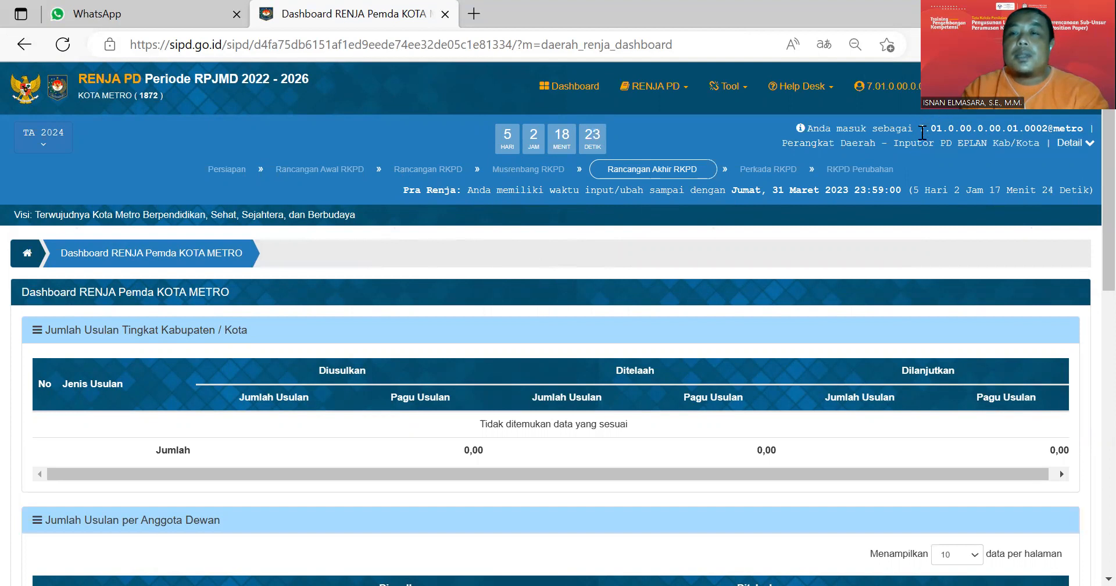
Check which account is signed in, open its Profil Saya page and examine the Nama Lengkap field
drag(916, 130, 1026, 144)
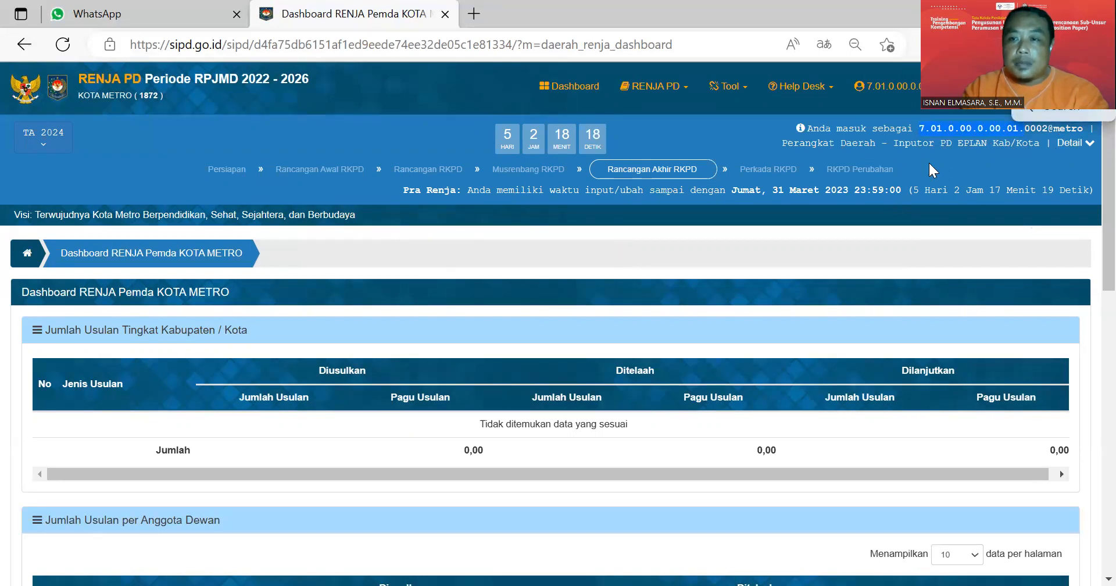
click(976, 87)
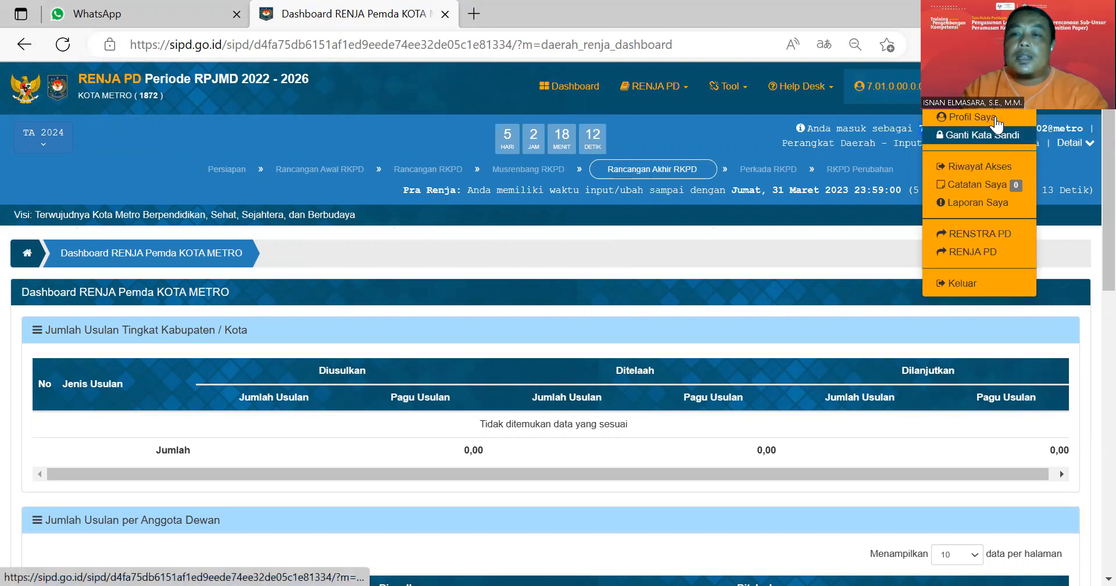
click(994, 119)
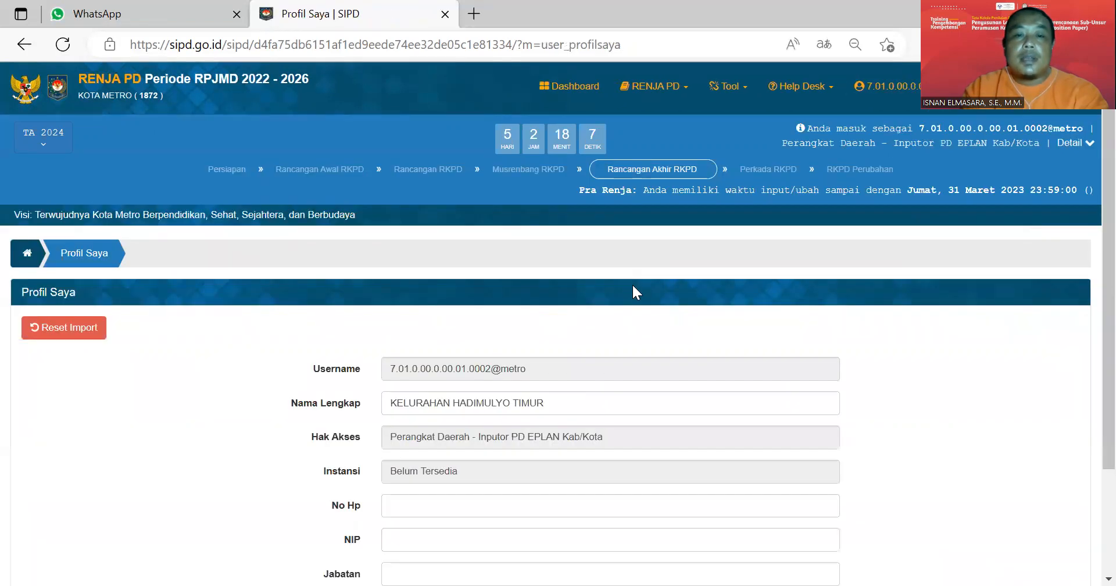
scroll(633, 283, down, 2)
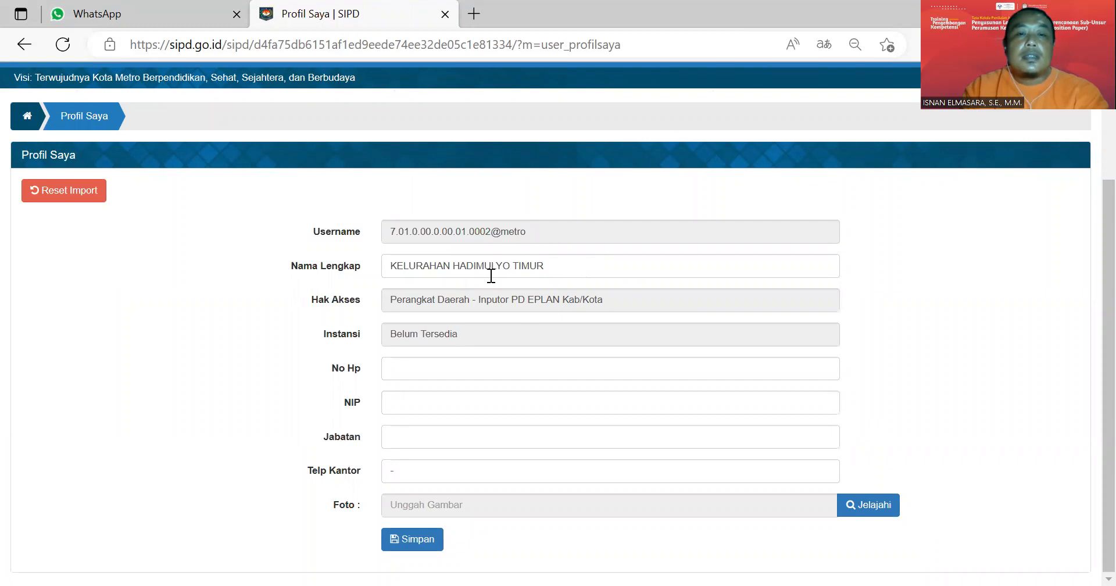
drag(559, 265, 339, 271)
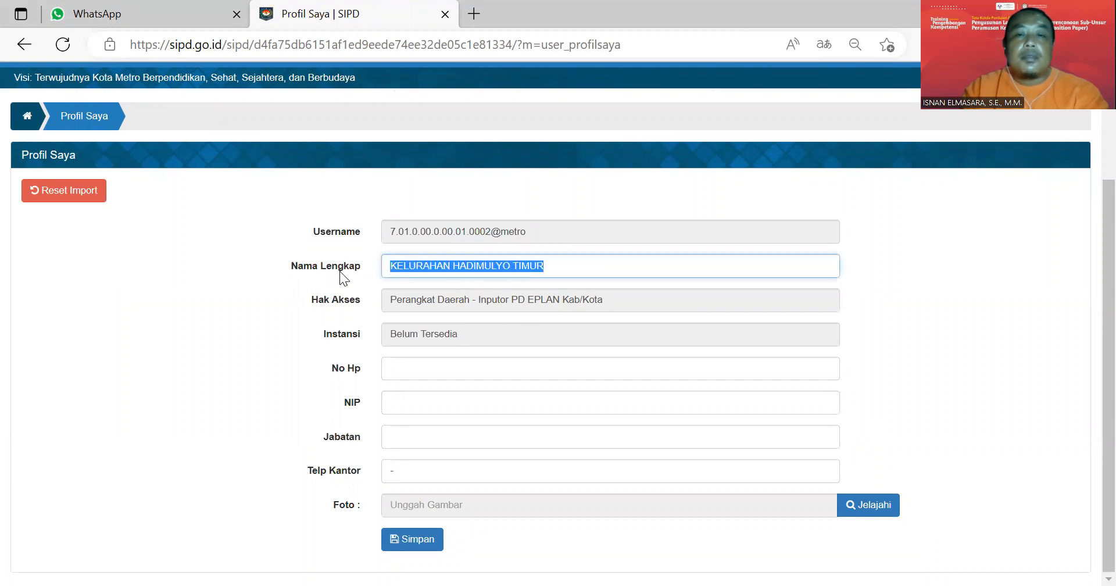
scroll(585, 296, up, 2)
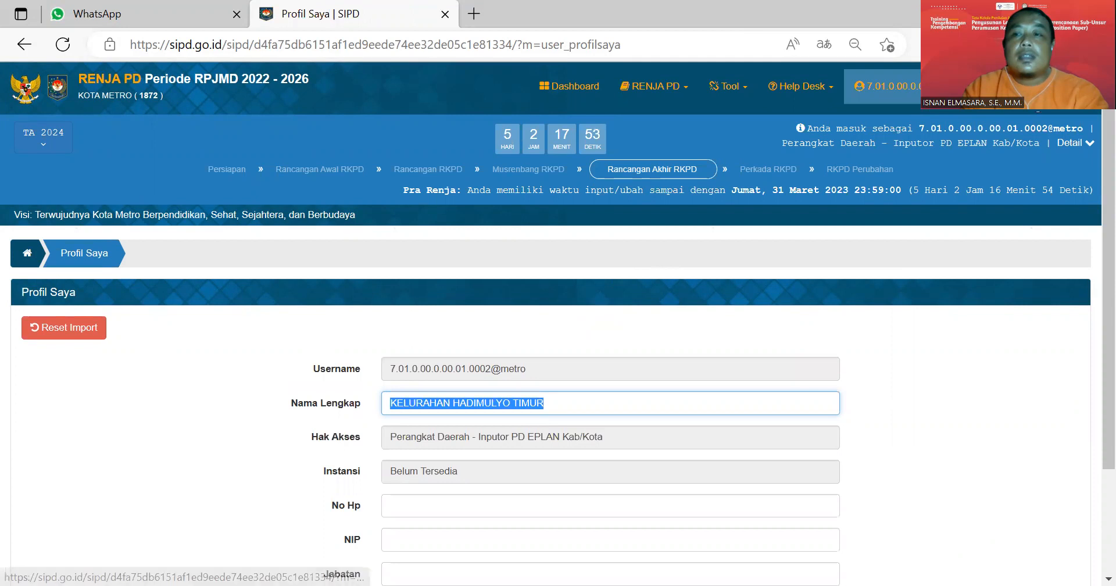
Log out of the kelurahan account and reopen the RENJA PD login page under Perencanaan Pembangunan Daerah
click(983, 88)
scroll(988, 187, down, 2)
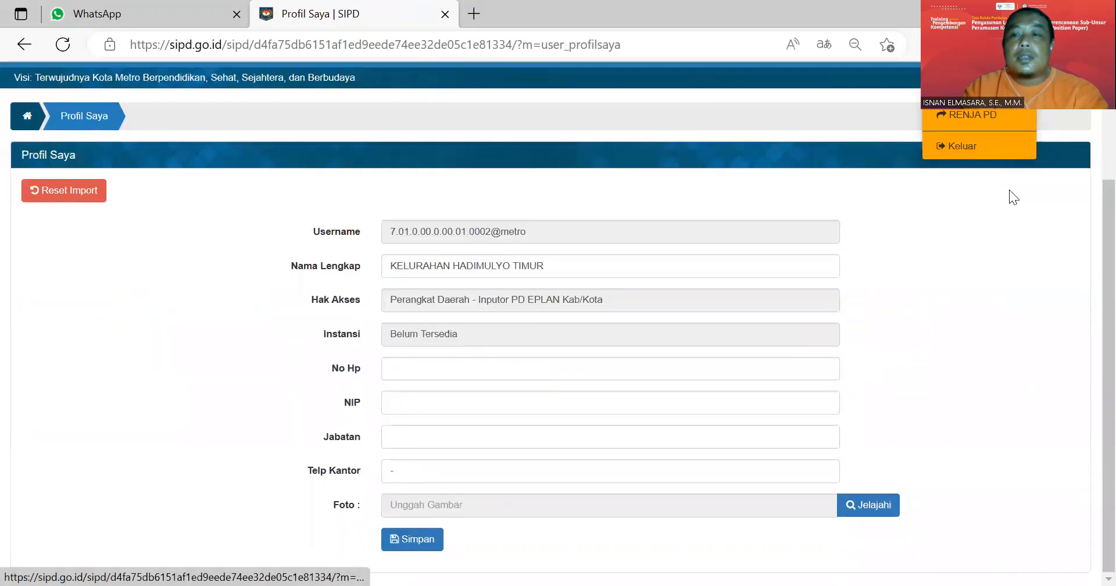
click(979, 146)
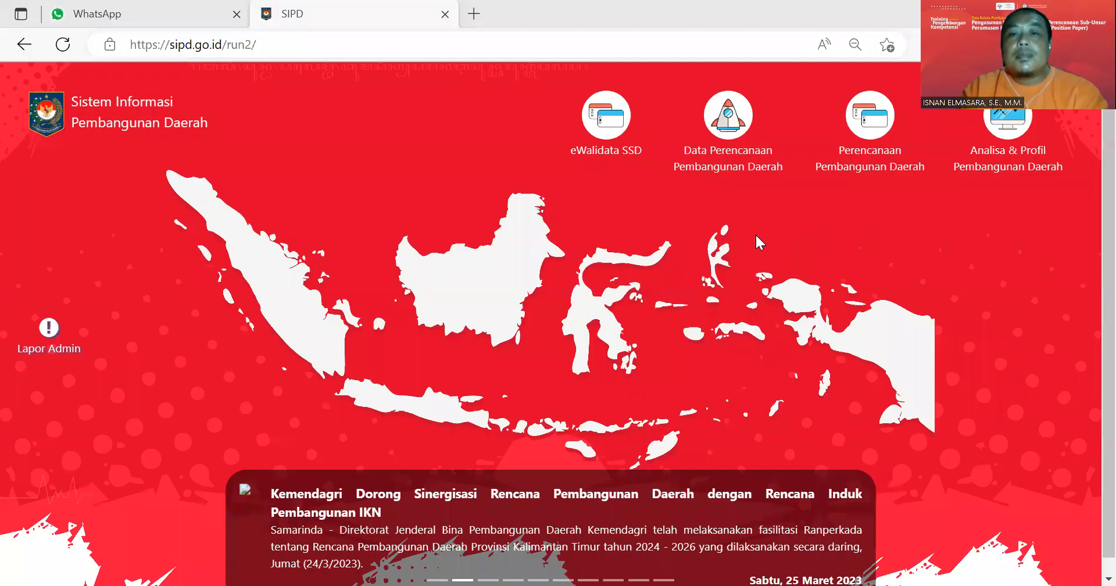
drag(742, 207, 755, 208)
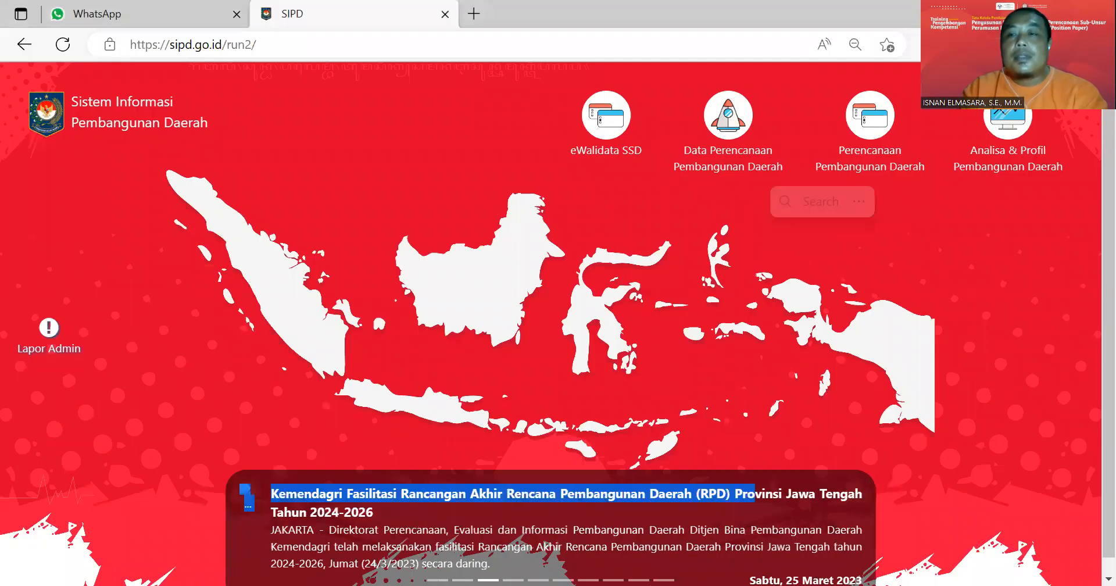
click(869, 170)
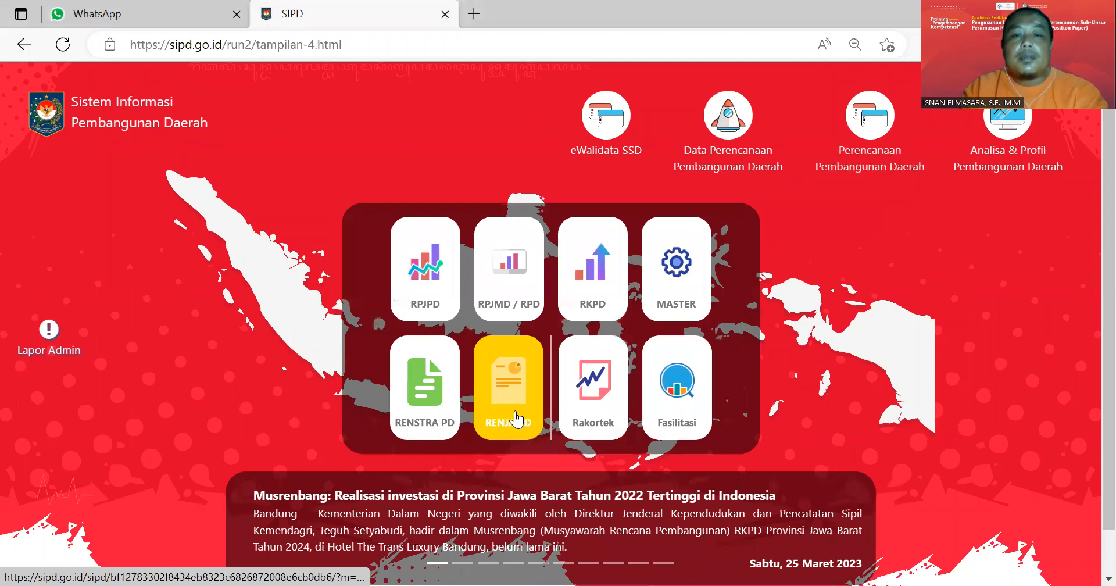
click(517, 420)
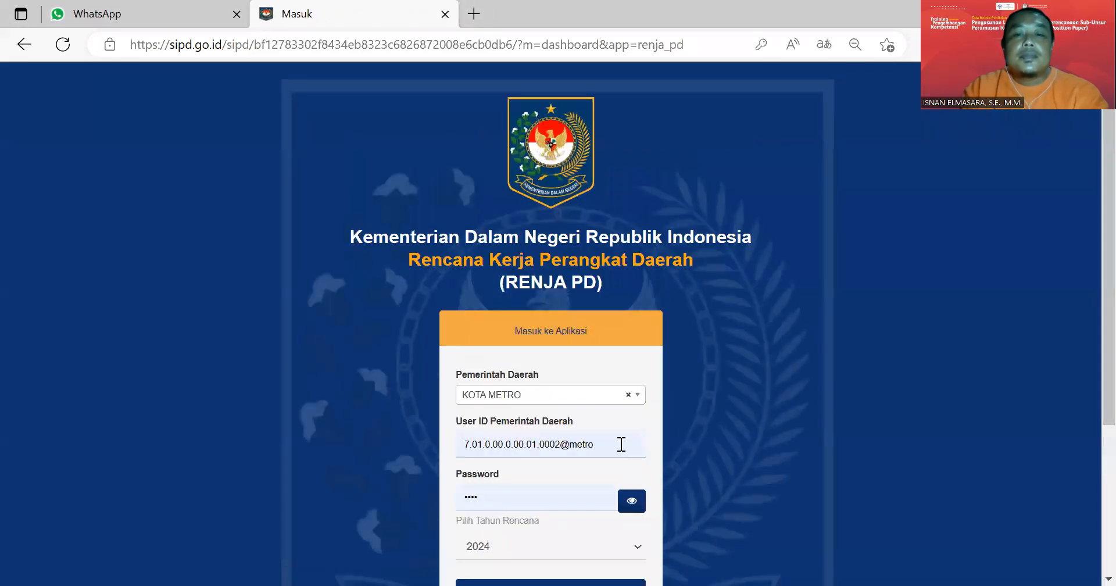
Sign in to RENJA PD for KOTA METRO, plan year 2024, with the Kecamatan Metro Timur account's user ID and password
click(613, 443)
click(633, 423)
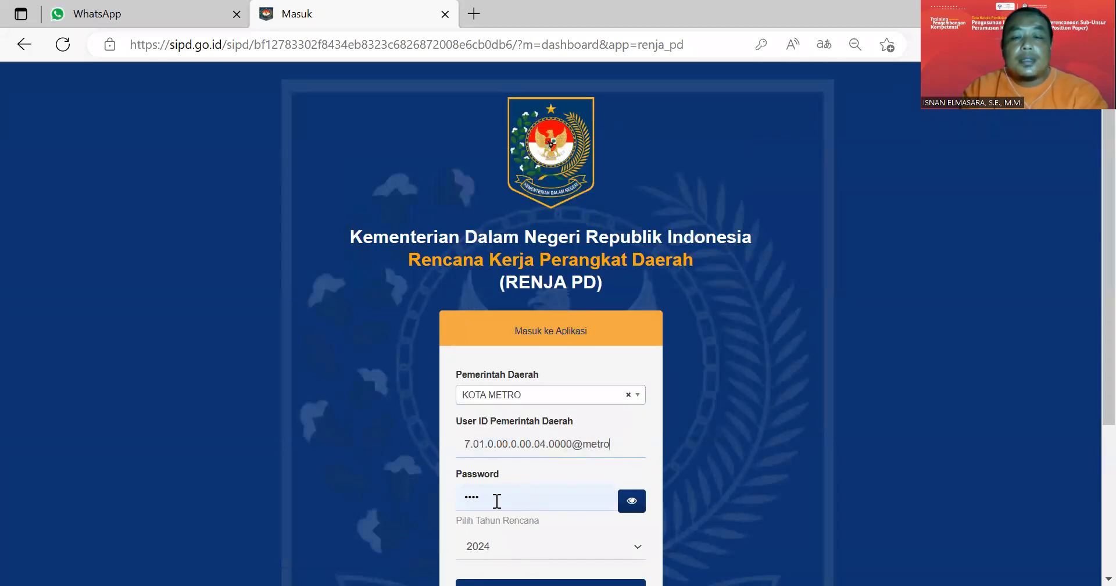
scroll(496, 501, down, 3)
click(541, 442)
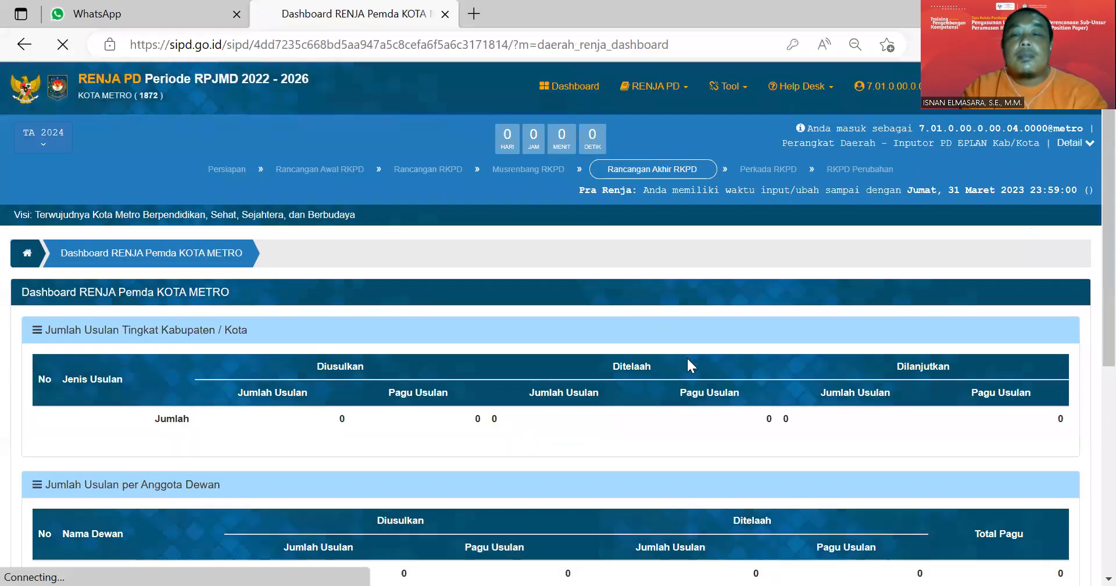
click(728, 213)
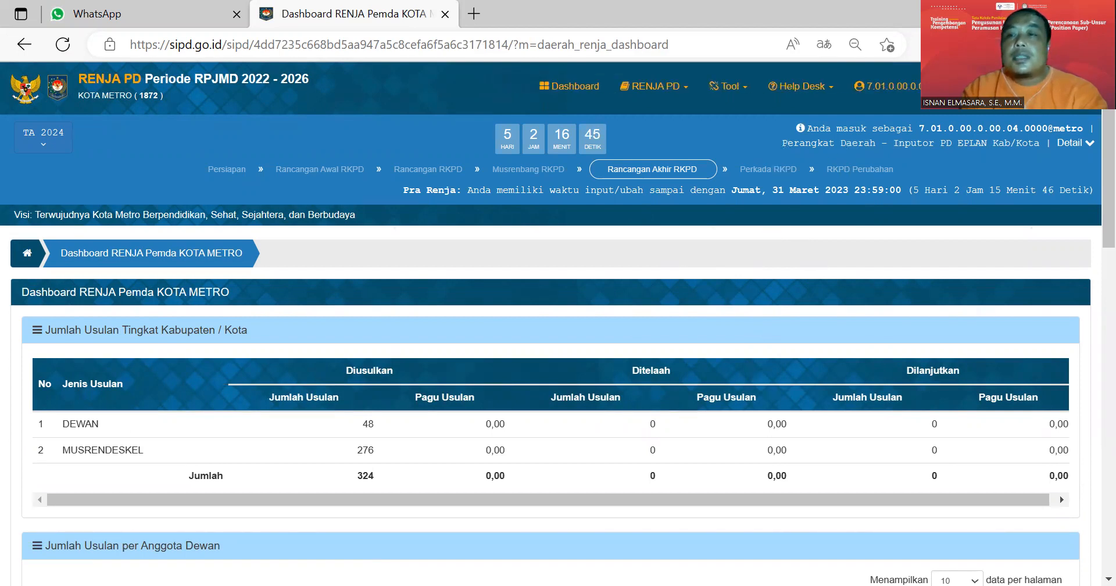
Open the Kecamatan Metro Timur account's Profil Saya page and examine its name, phone, NIP, position and office phone fields without changing them
click(981, 87)
click(976, 120)
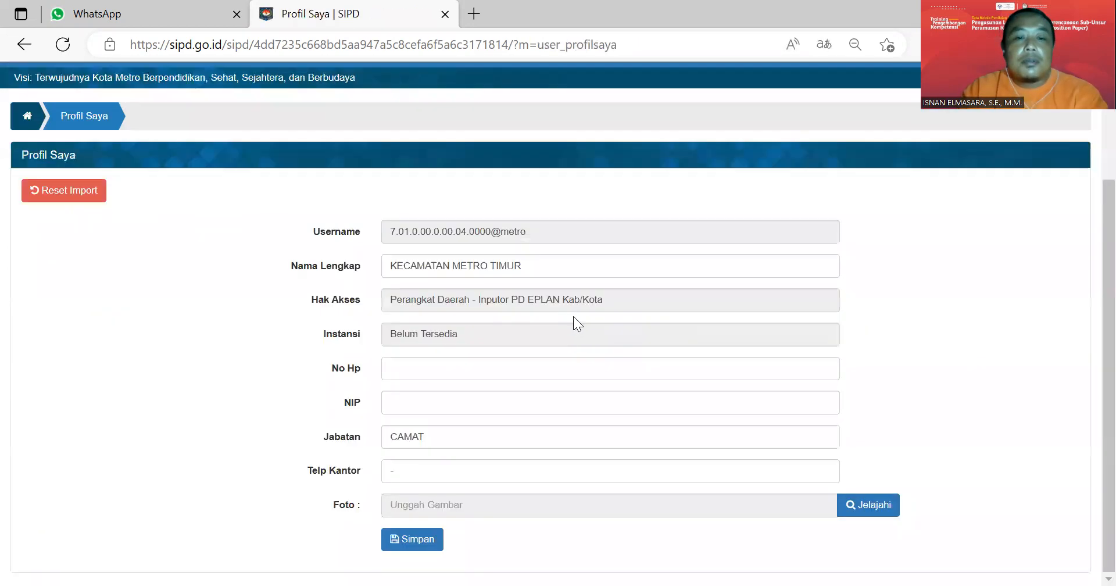
click(452, 368)
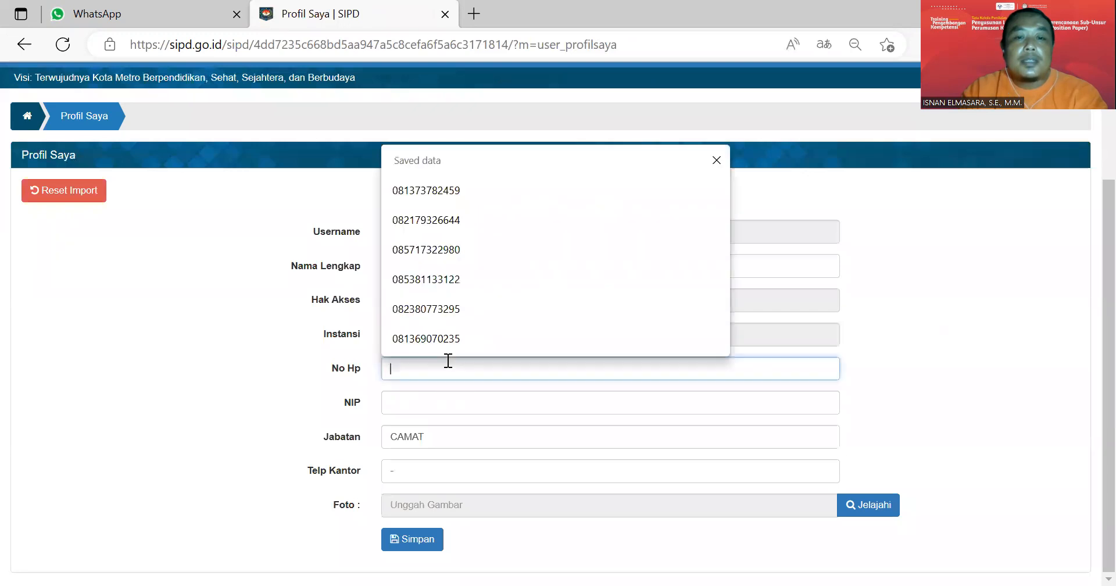
click(909, 421)
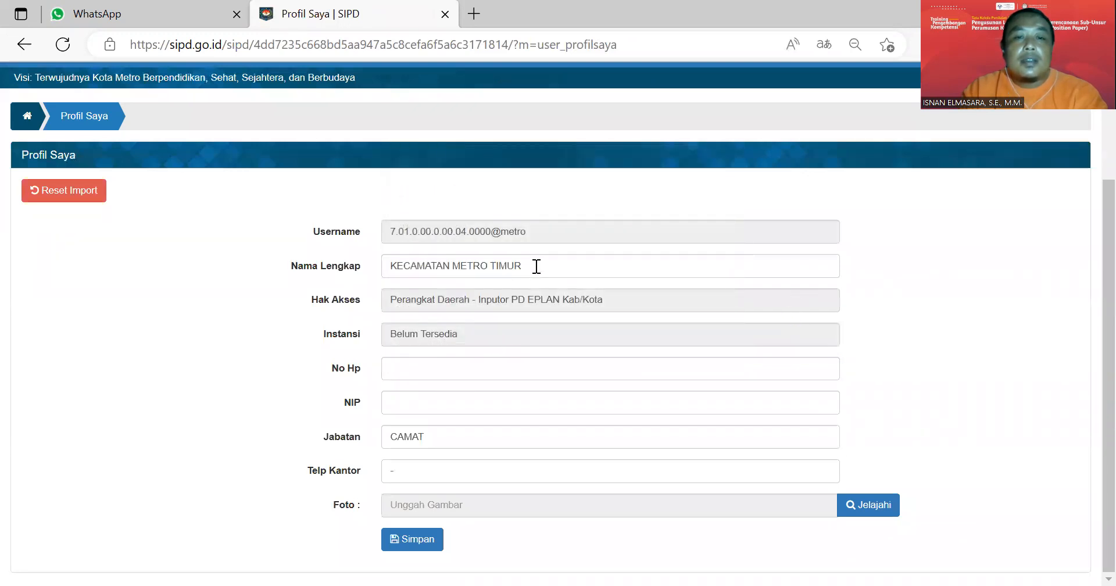
drag(536, 265, 347, 267)
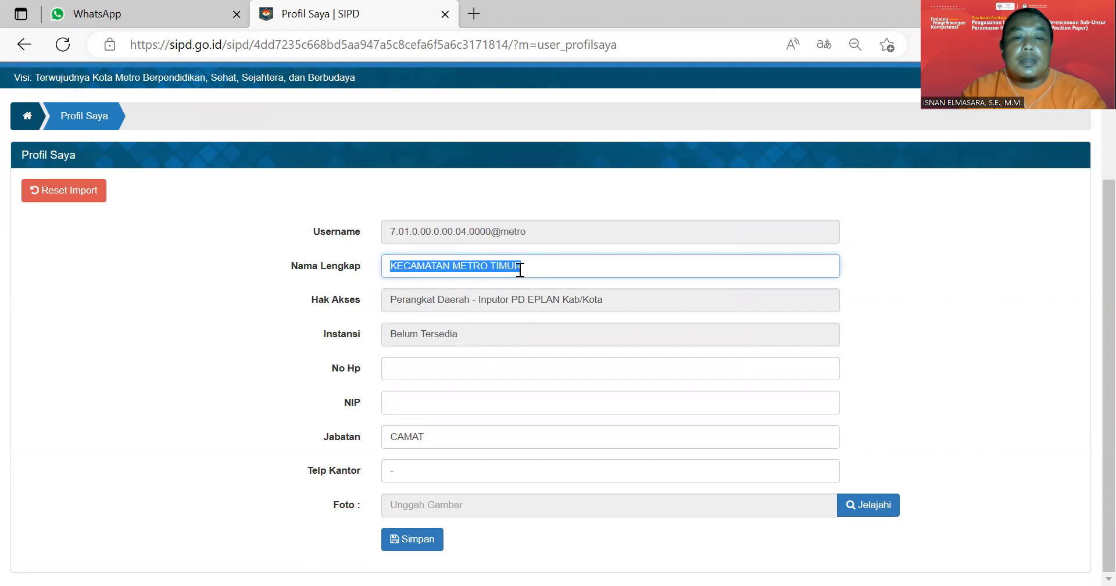
click(448, 374)
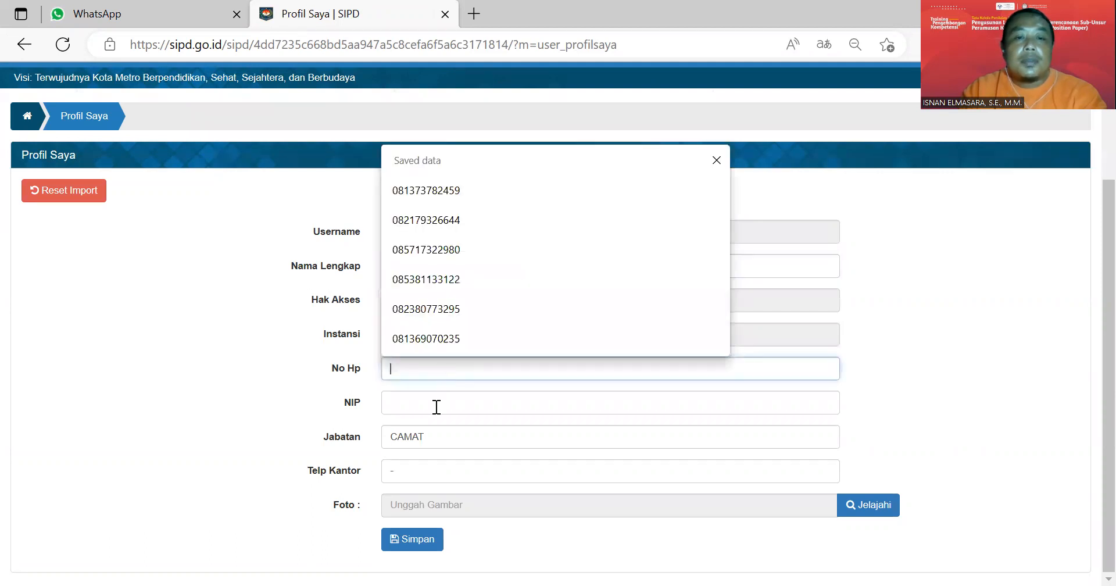
click(436, 403)
click(432, 440)
click(434, 478)
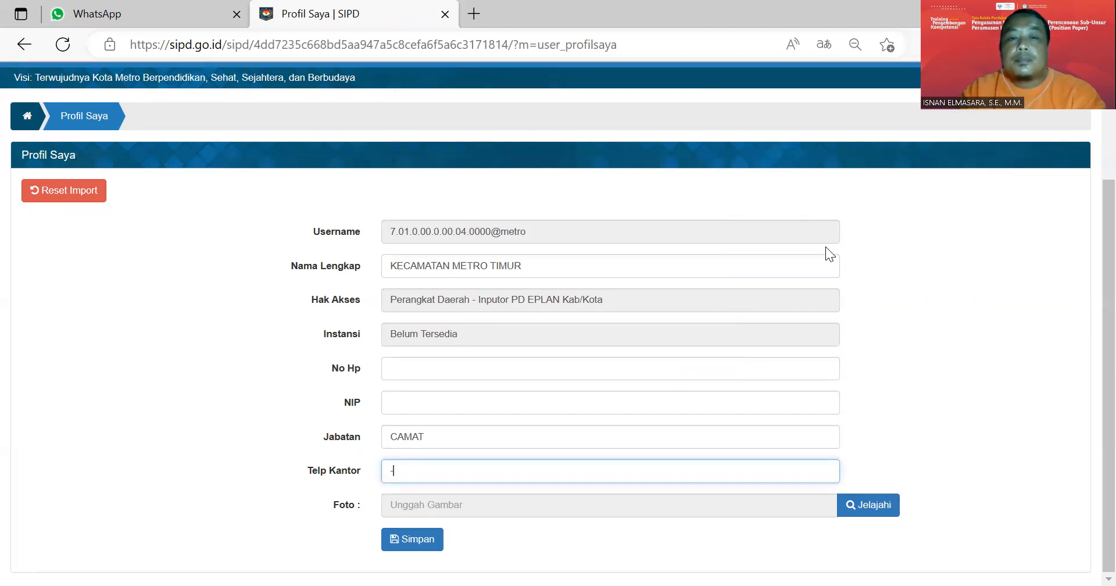
scroll(824, 246, up, 2)
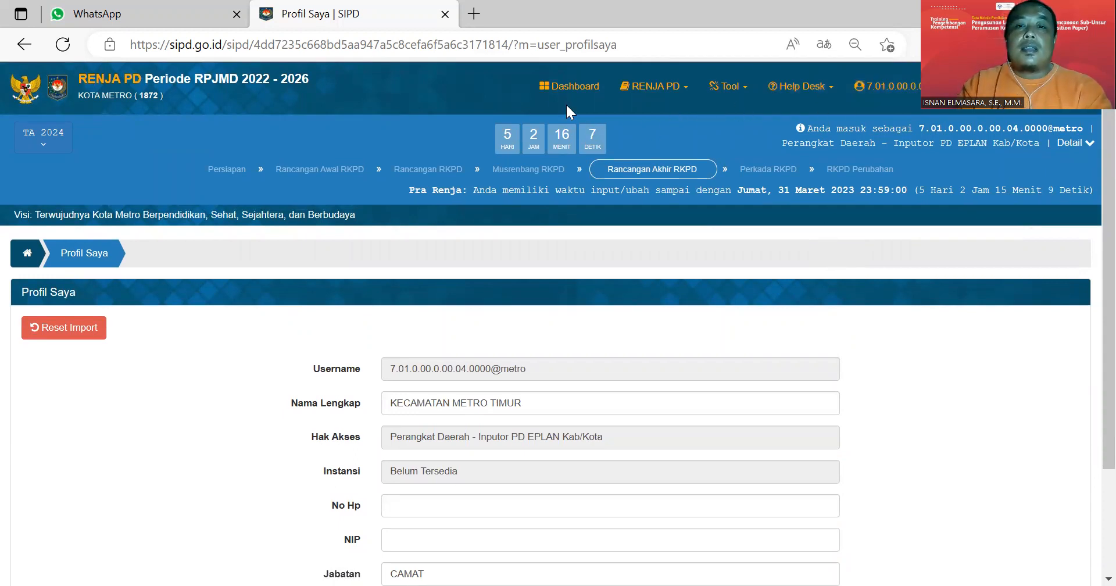
Return to the RENJA dashboard and examine the proposal counts at city level and per council member
click(556, 90)
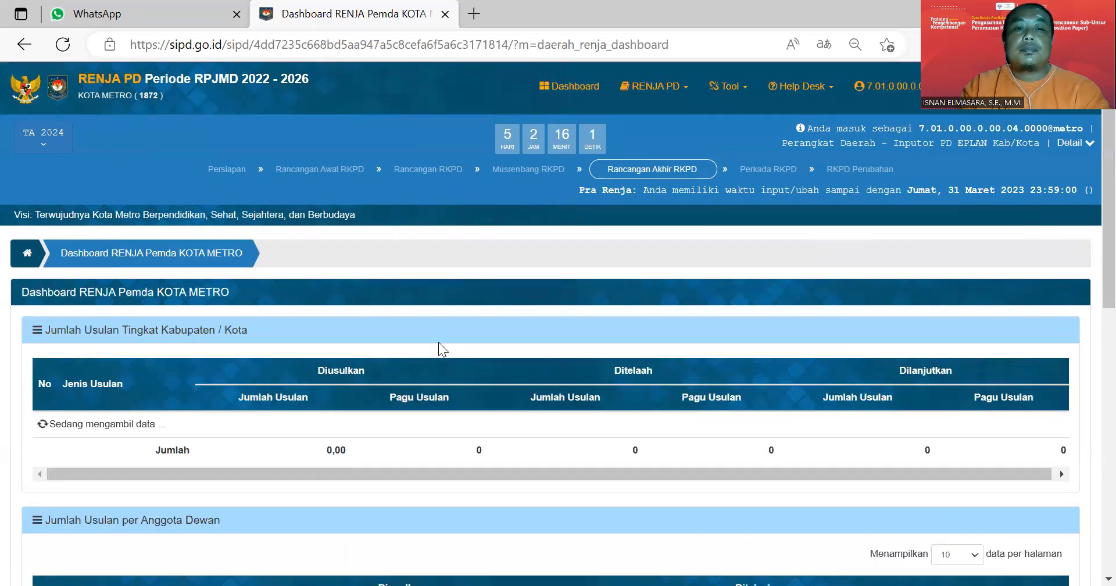
scroll(438, 343, down, 5)
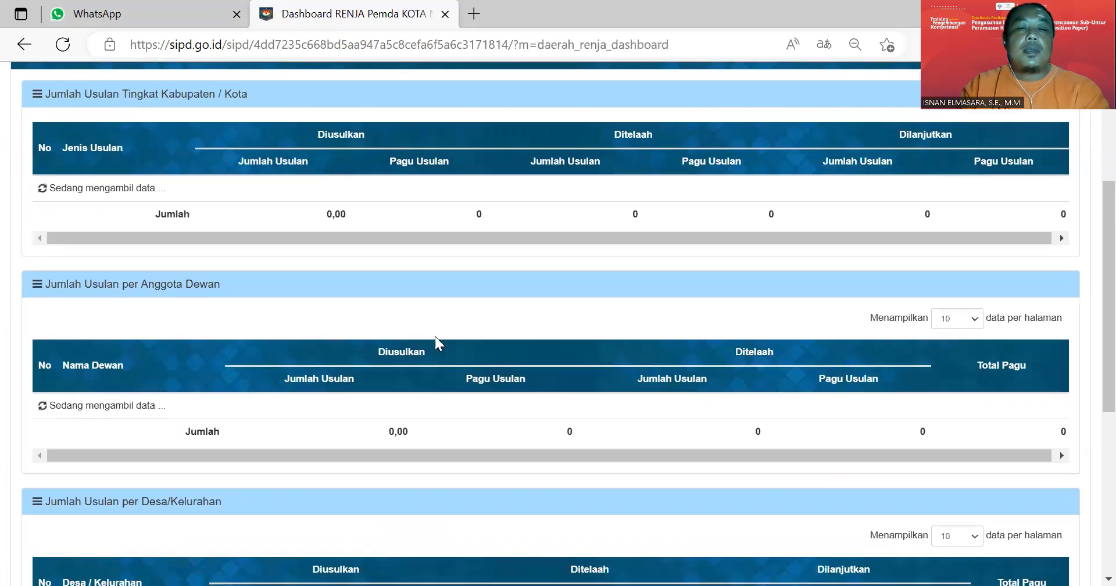
scroll(413, 237, up, 1)
scroll(416, 242, up, 1)
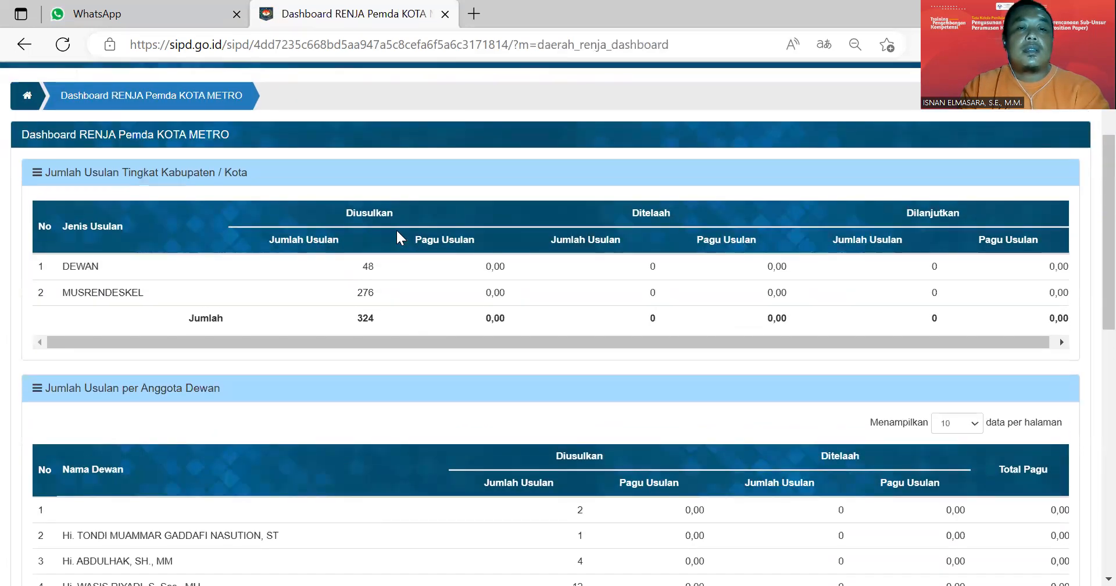
Examine the RENJA dashboard's proposal counts at city level, per council member, per Desa/Kelurahan and per Kecamatan
scroll(400, 235, up, 3)
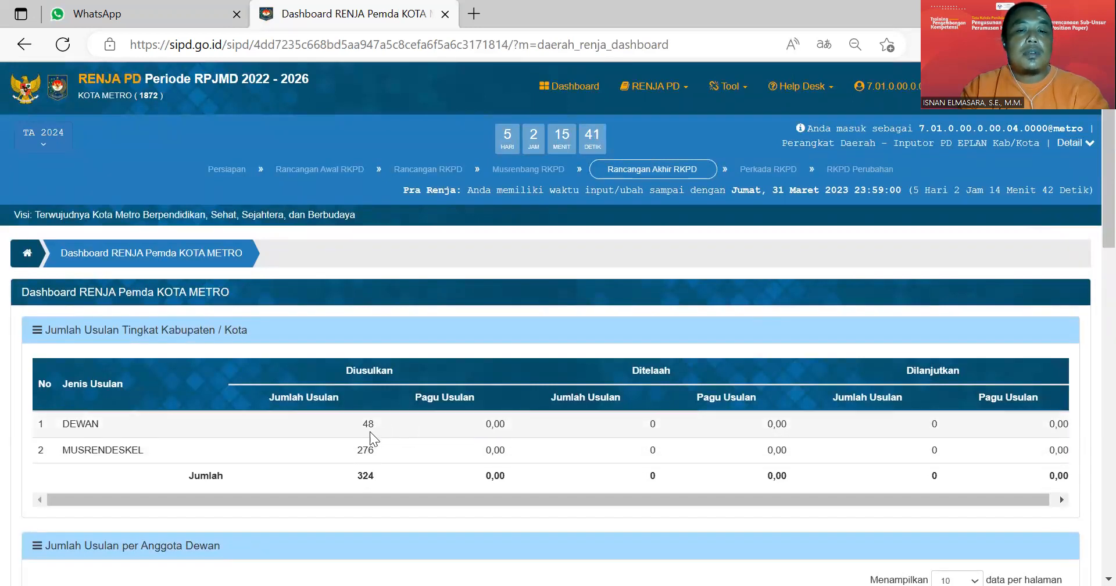
scroll(375, 436, down, 1)
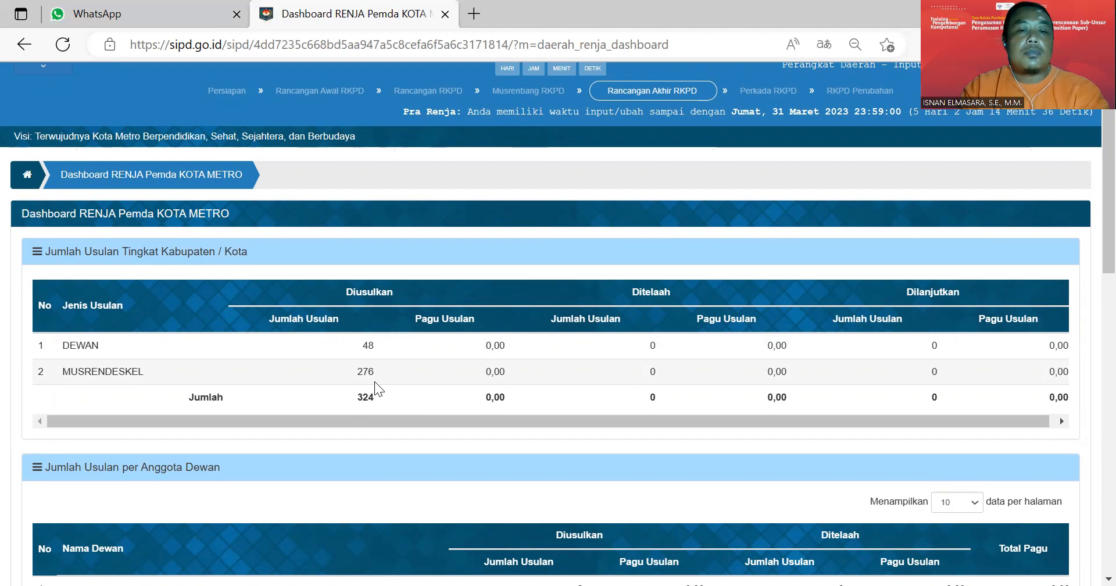
scroll(375, 381, down, 4)
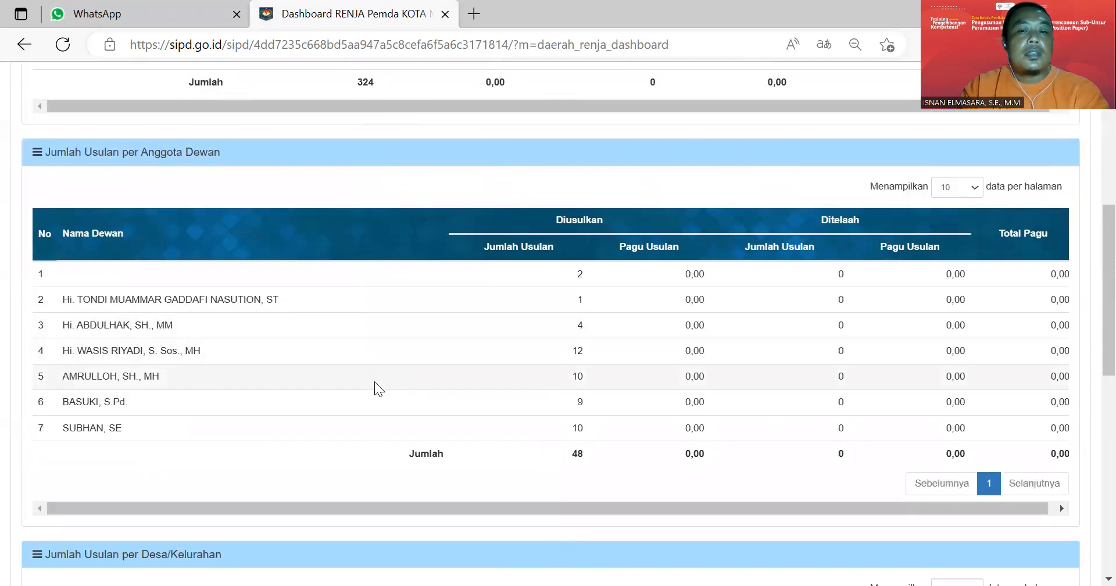
scroll(374, 382, up, 1)
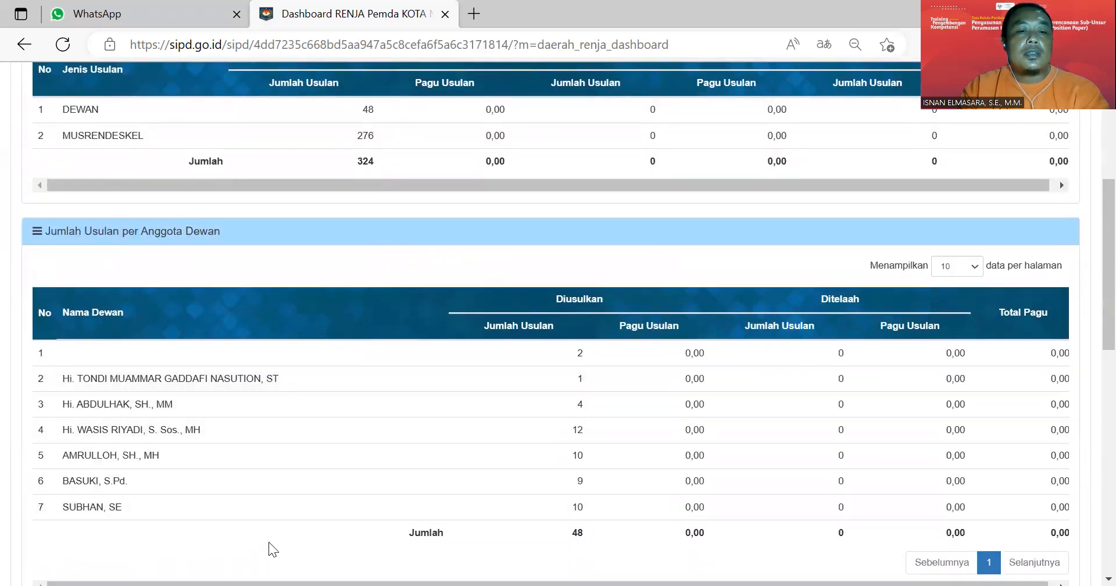
scroll(312, 492, down, 4)
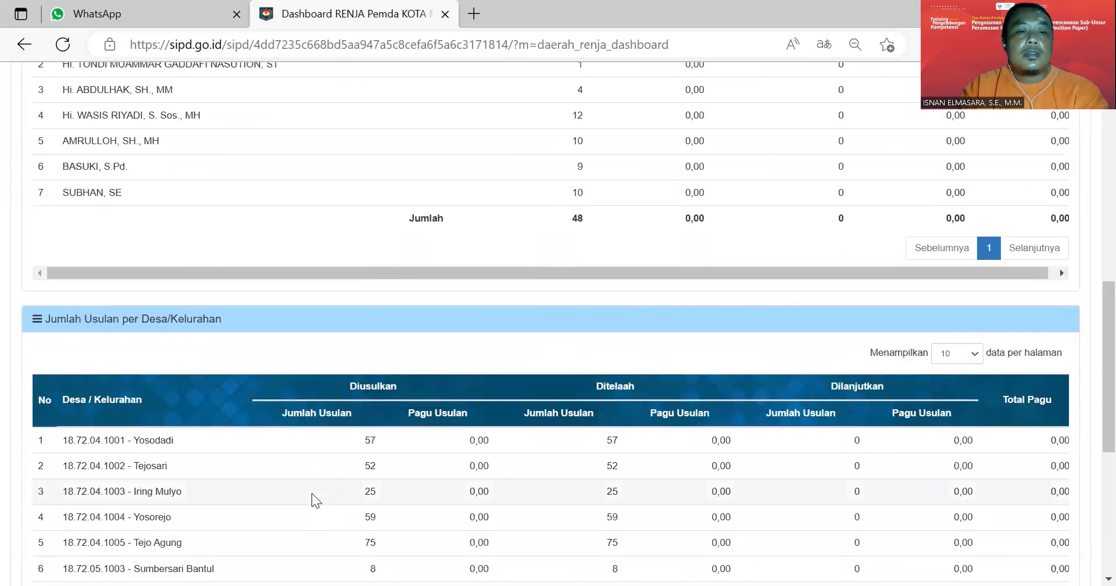
scroll(311, 493, down, 3)
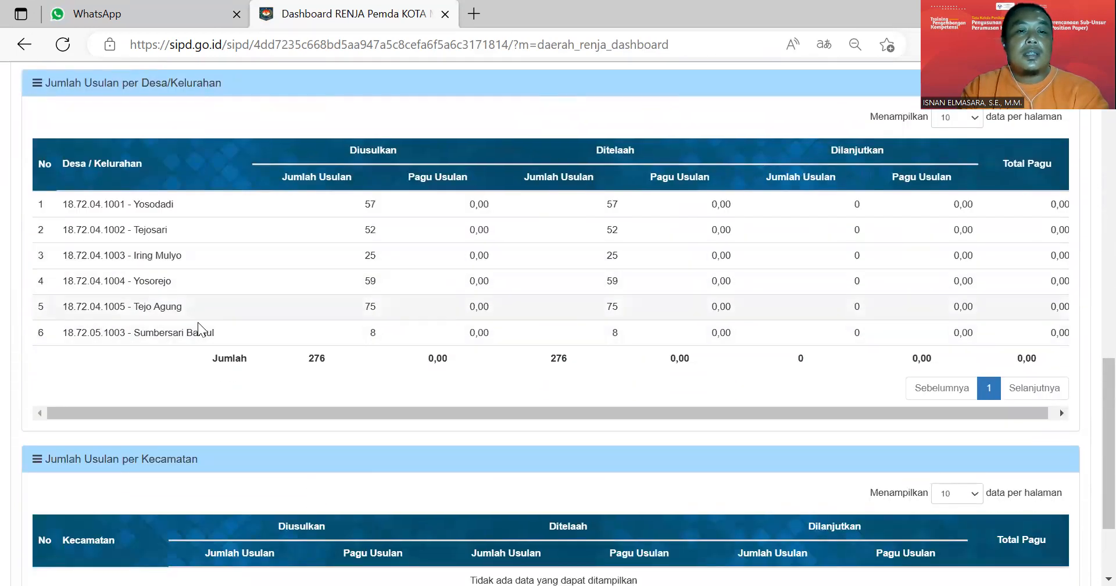
scroll(365, 356, down, 2)
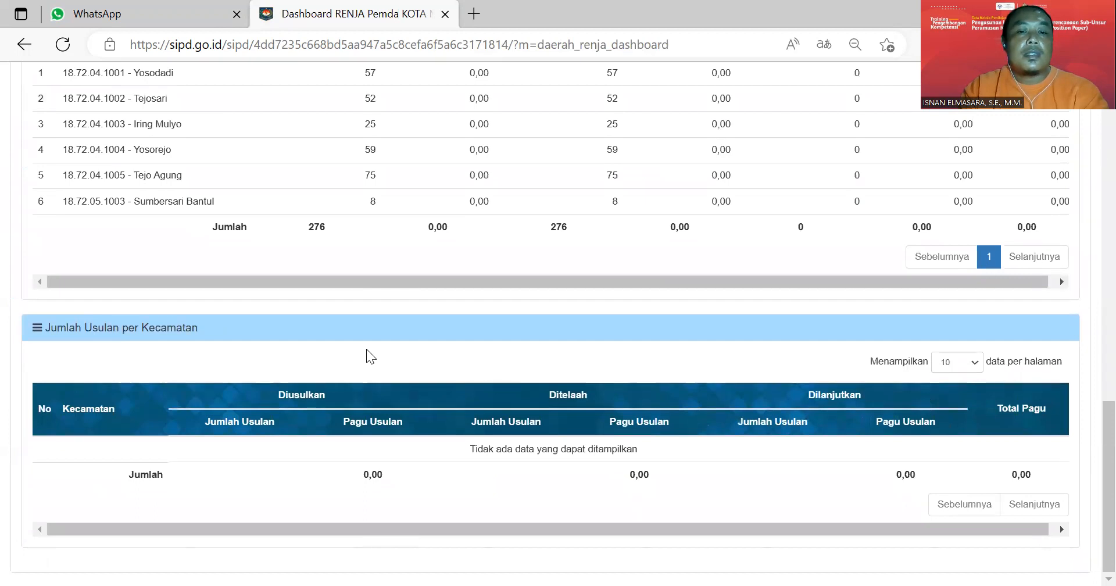
scroll(384, 357, up, 15)
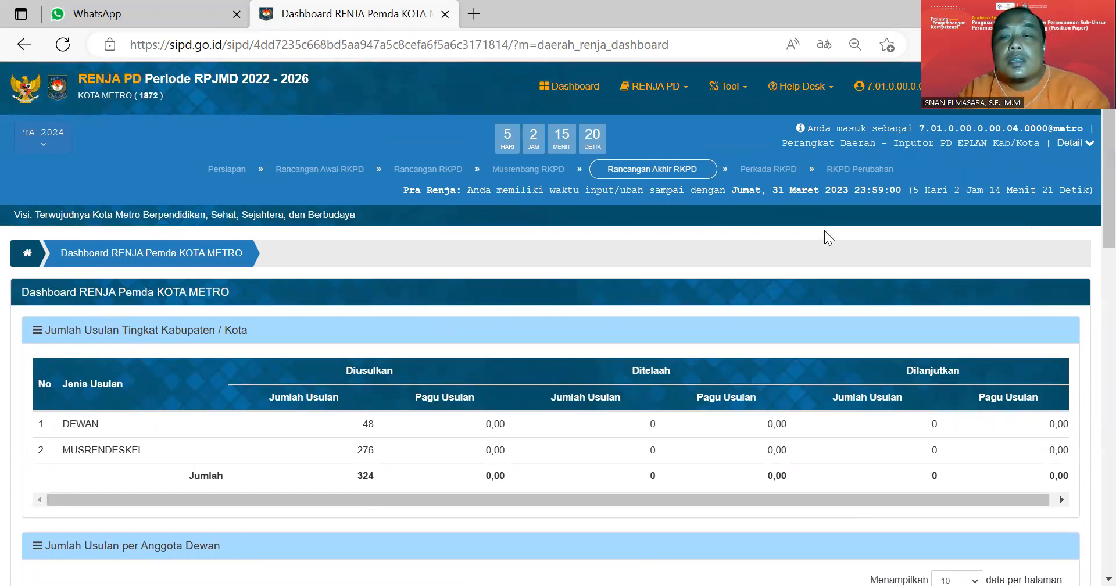
Open Usulan Perangkat Daerah under PRA RENJA and start adding a new proposal
click(657, 99)
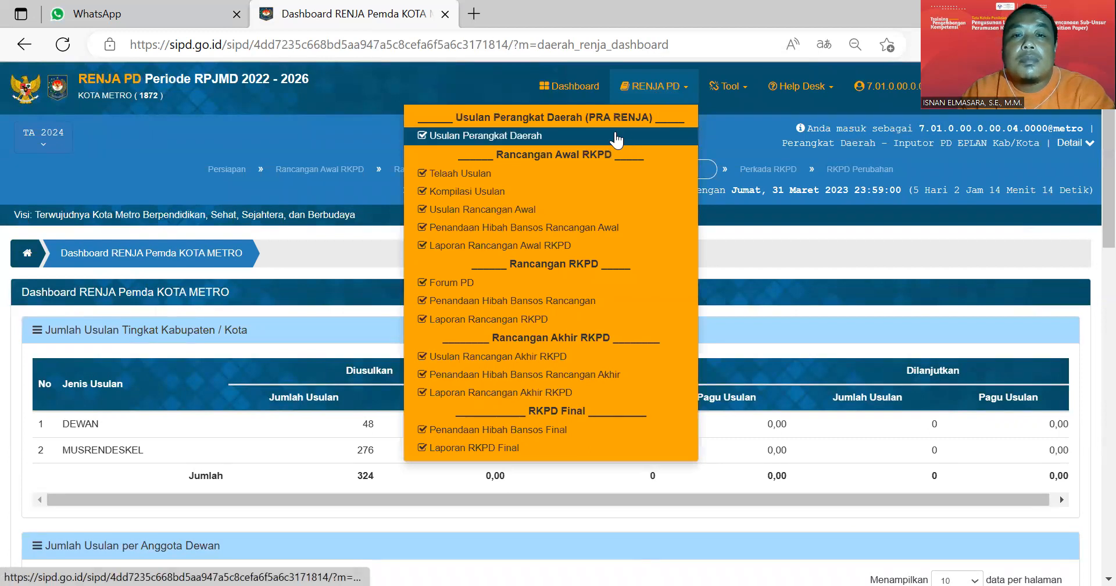
click(616, 137)
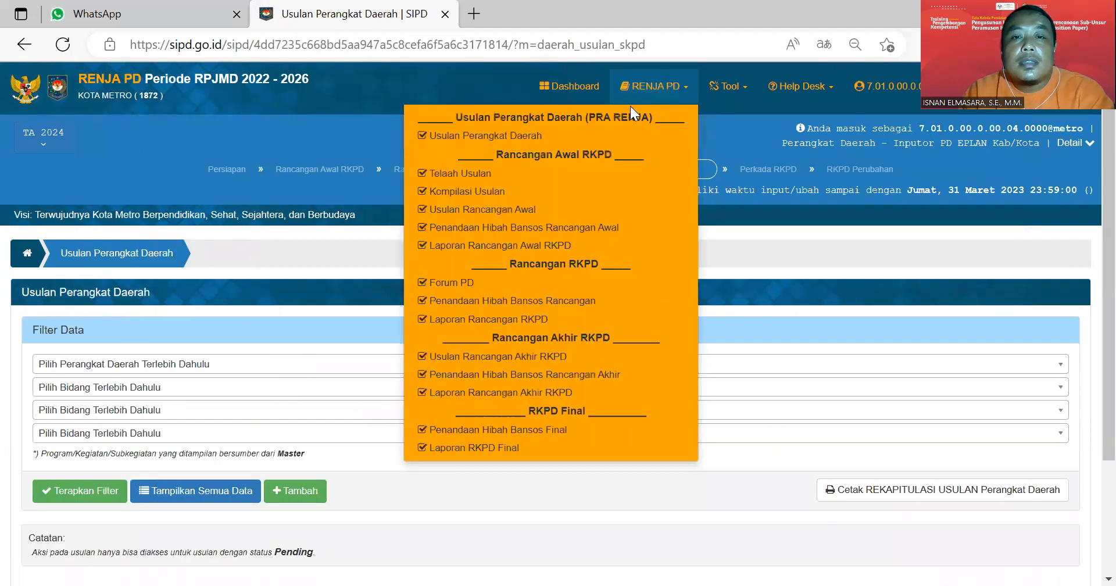
click(658, 91)
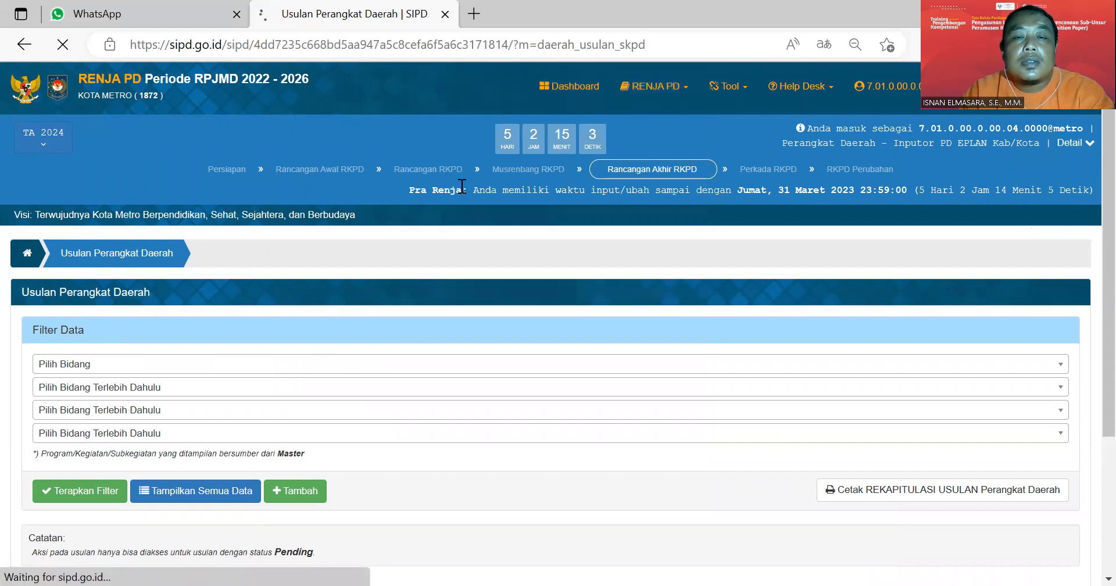
scroll(372, 415, down, 3)
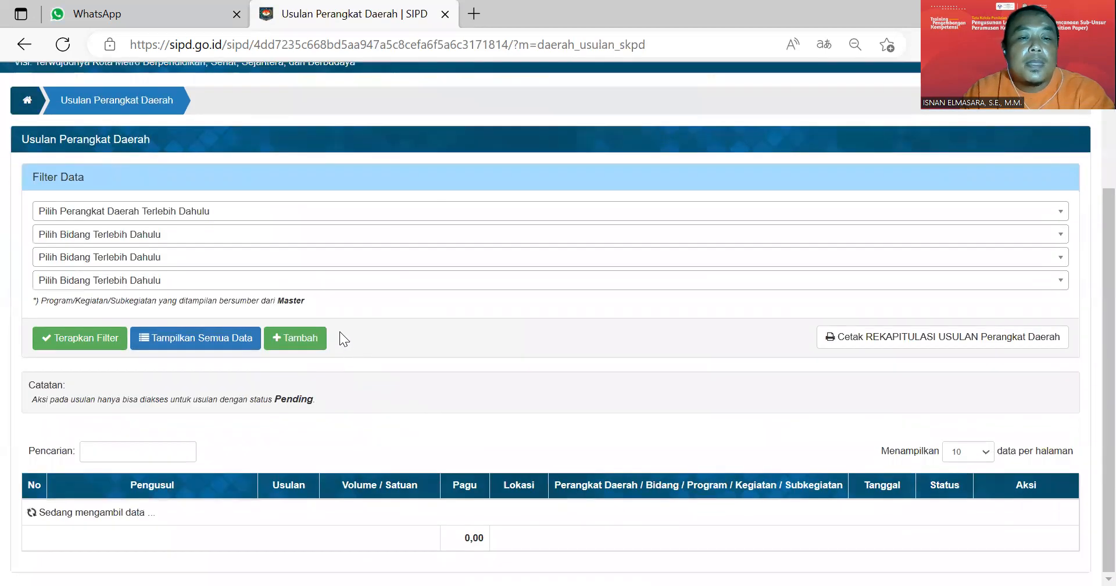
click(288, 340)
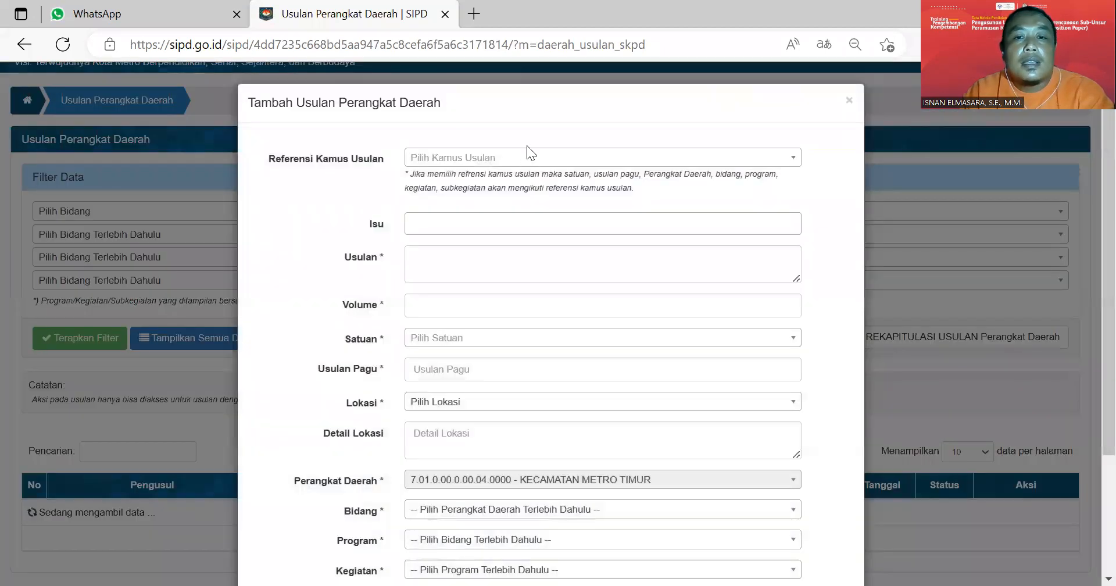
click(527, 155)
click(528, 158)
click(526, 157)
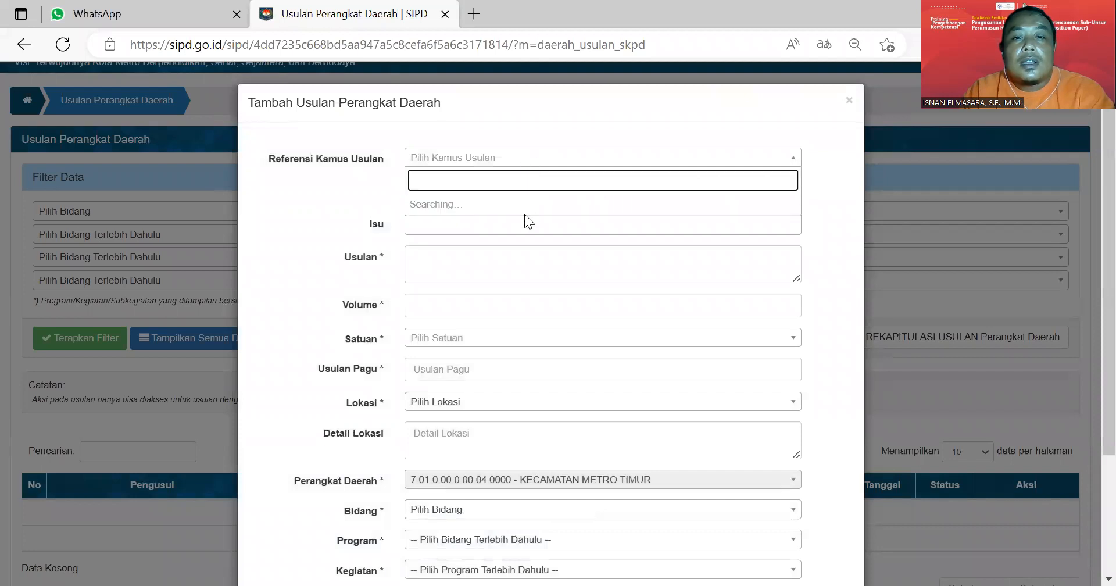
click(837, 263)
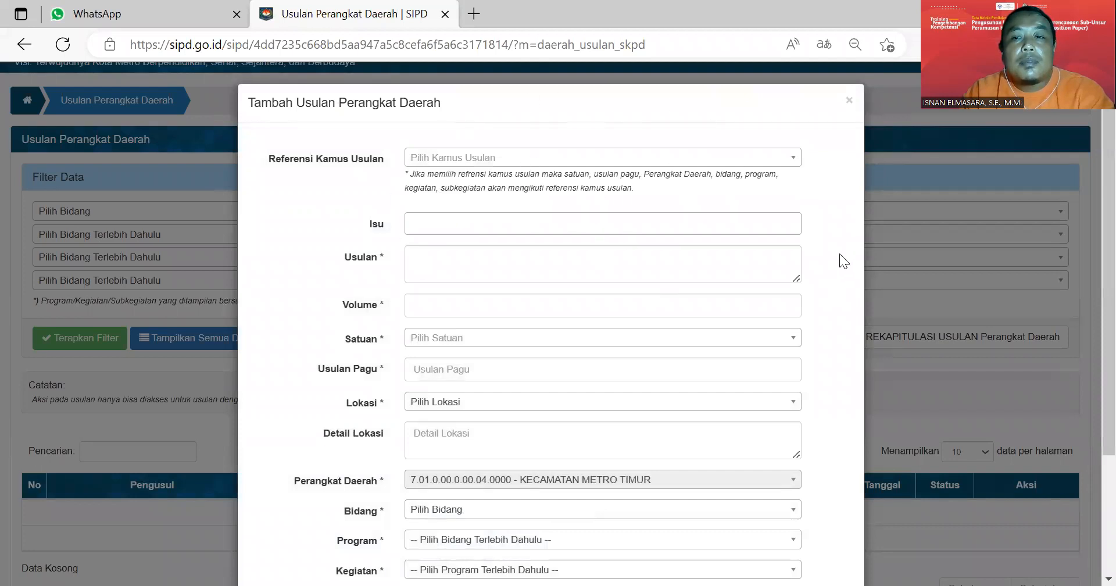
Set the proposal's Isu to Peningkatan kualitas implementasi reformasi birokrasi and Peningkatan akuntabilitas kinerja dan keuangan
click(502, 219)
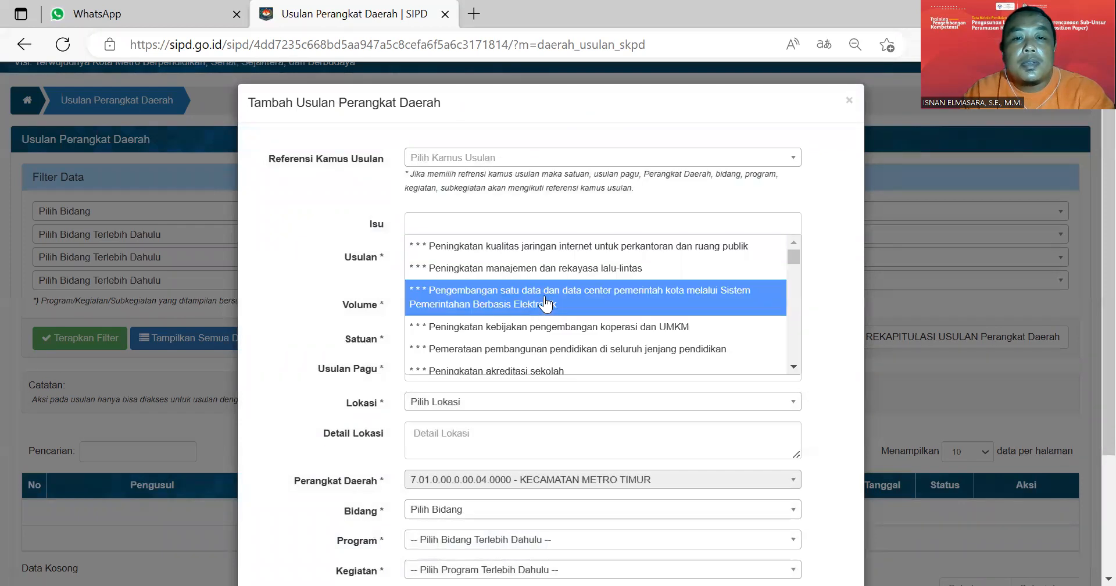
scroll(547, 299, down, 8)
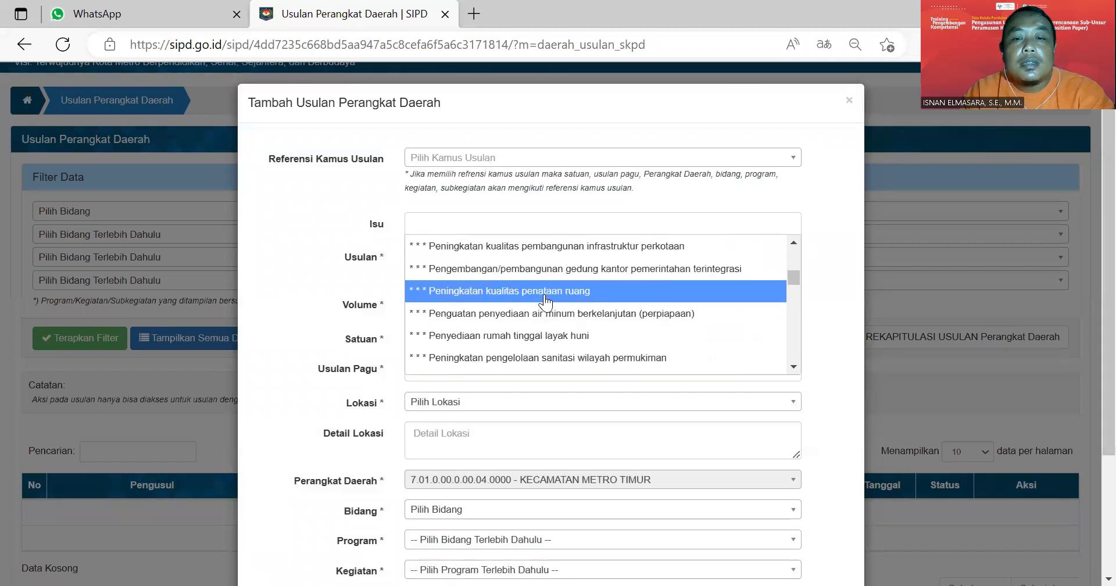
scroll(544, 295, down, 10)
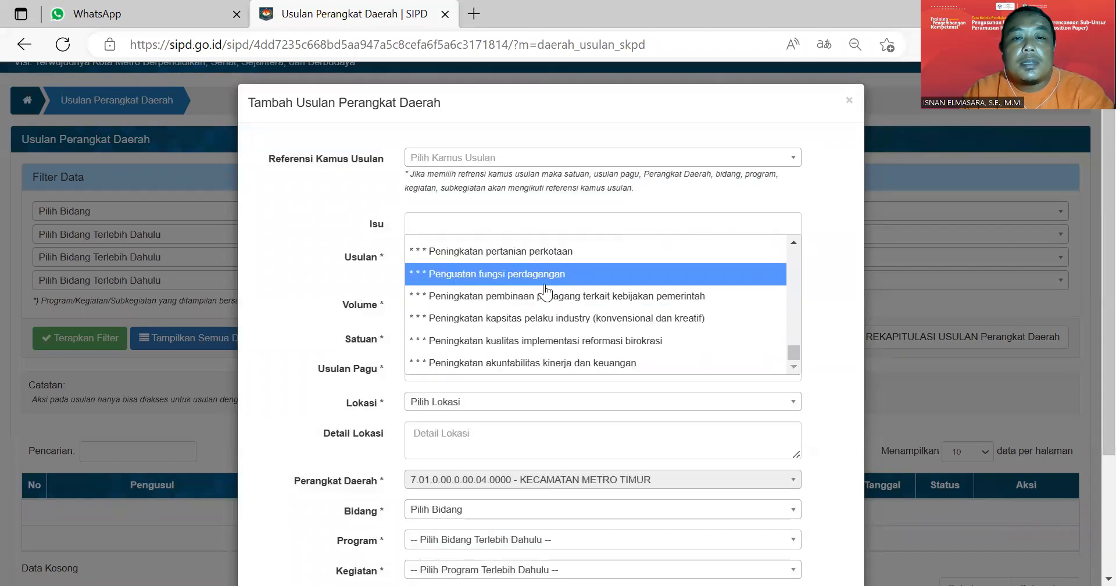
scroll(558, 297, up, 10)
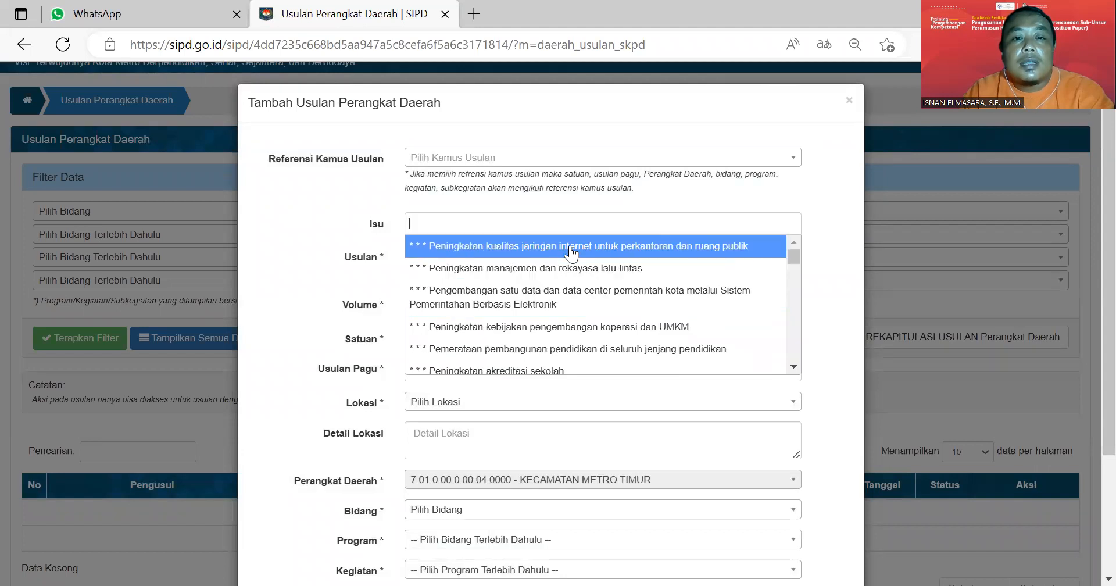
scroll(597, 305, down, 3)
scroll(598, 306, down, 10)
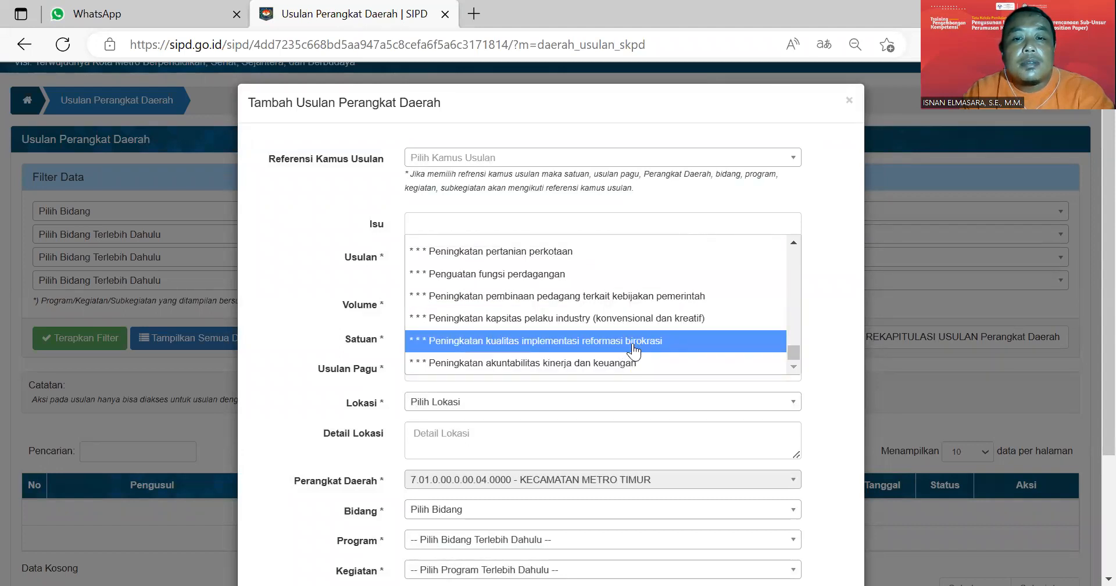
click(637, 349)
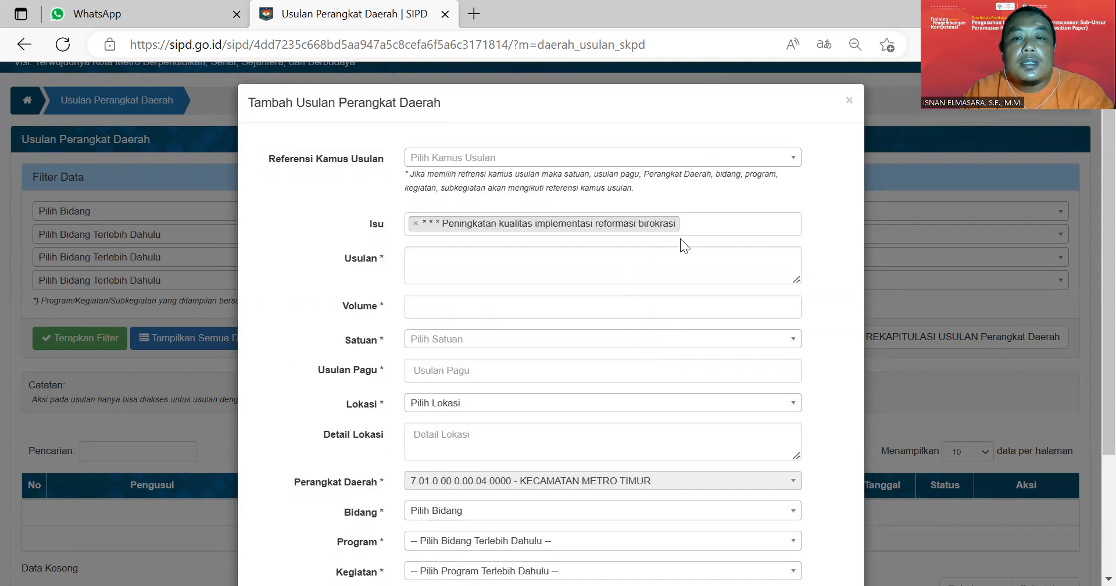
click(691, 224)
click(651, 367)
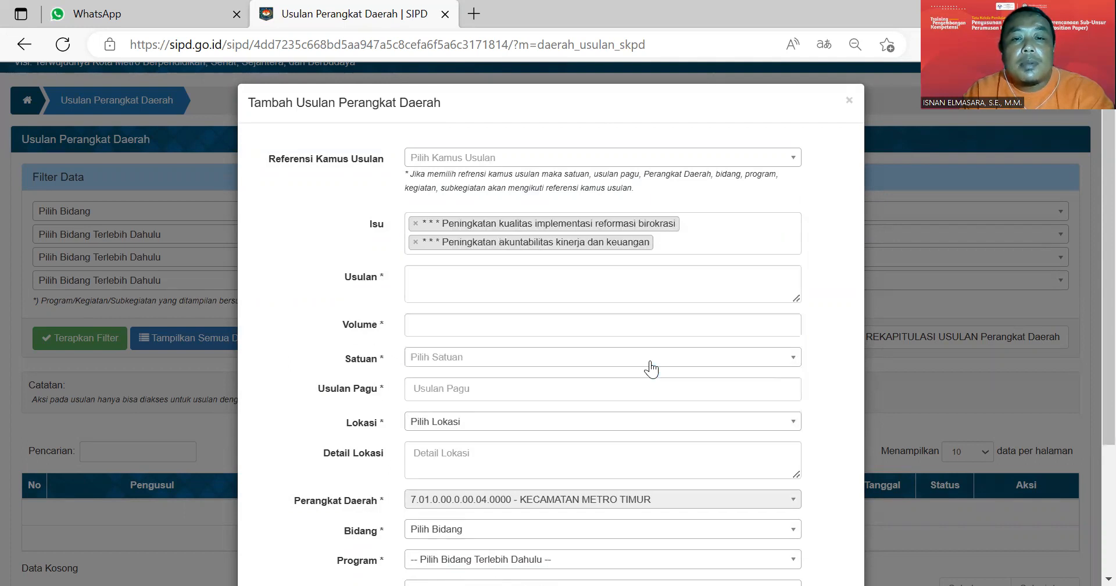
Enter PEMBAYARAN GAJI DAN TUNJANGAN PEGAWAI as the Usulan and set the Volume to 23
click(544, 281)
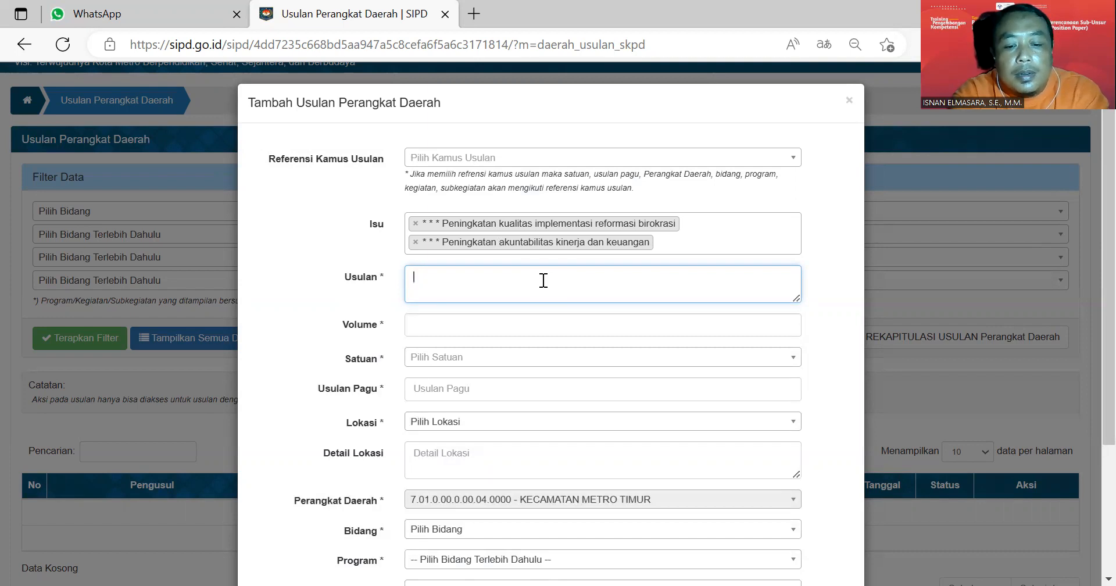
text(PEMBAYARAN)
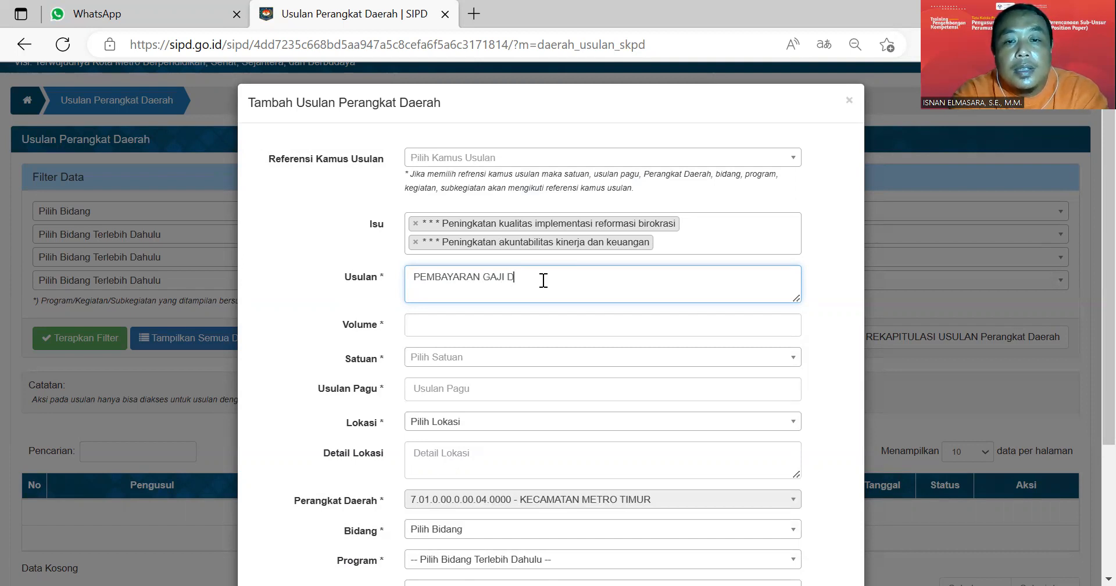
text(GAJI DAN TUNJANGAN PEGAWAI)
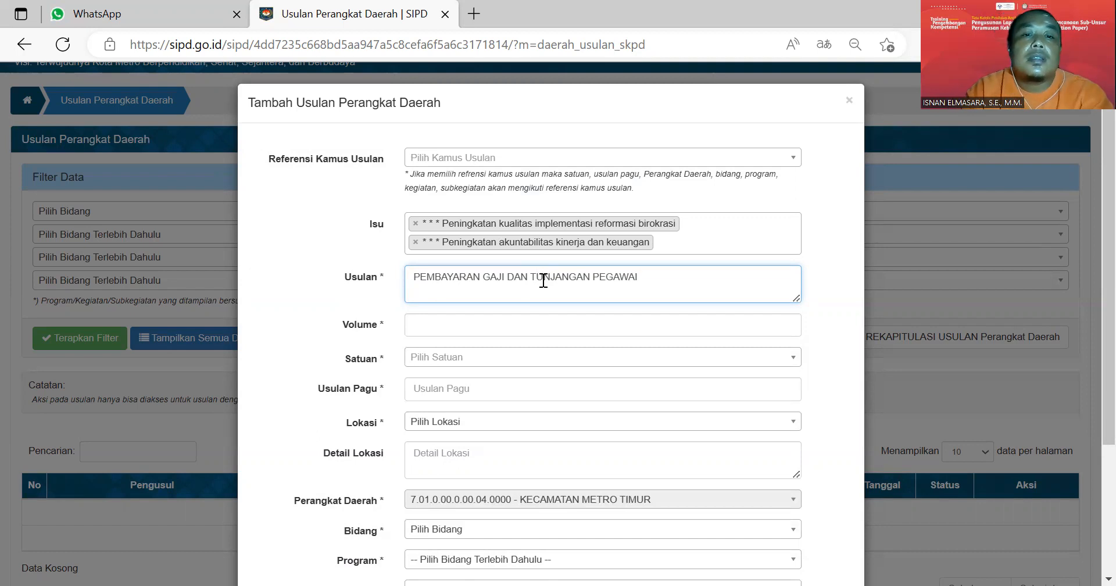
click(539, 332)
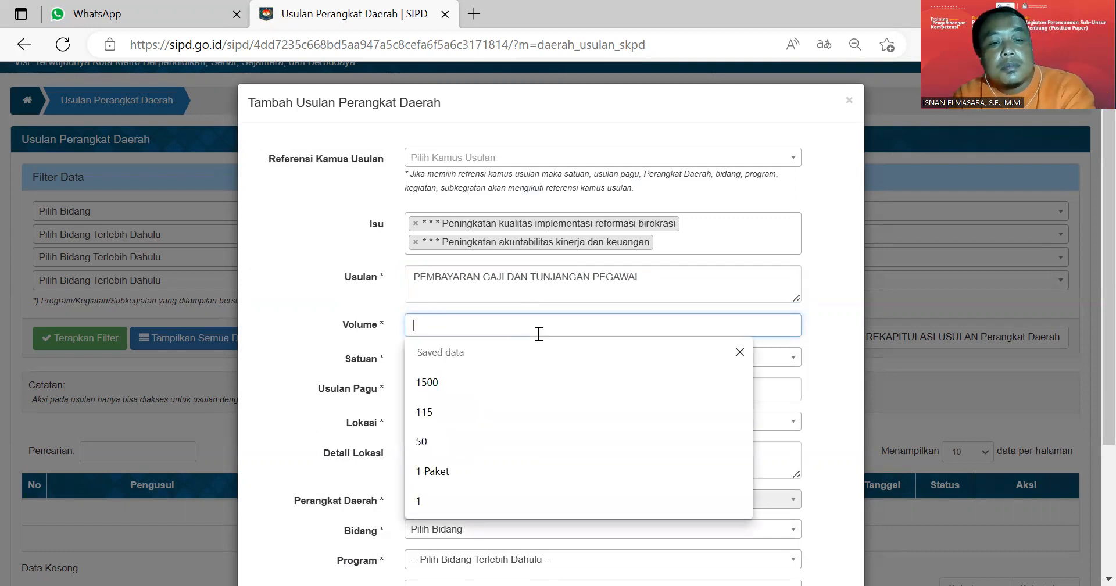
text(23)
click(860, 272)
Try to find a Satuan for the proposal by searching for orang/bulan and orang
click(636, 361)
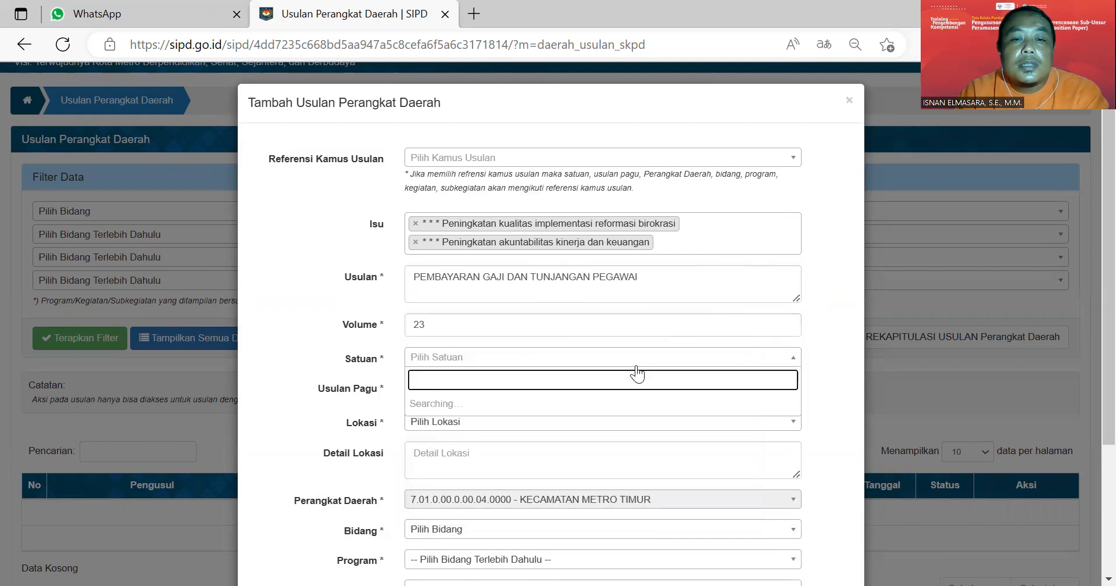
text(orang/bulan)
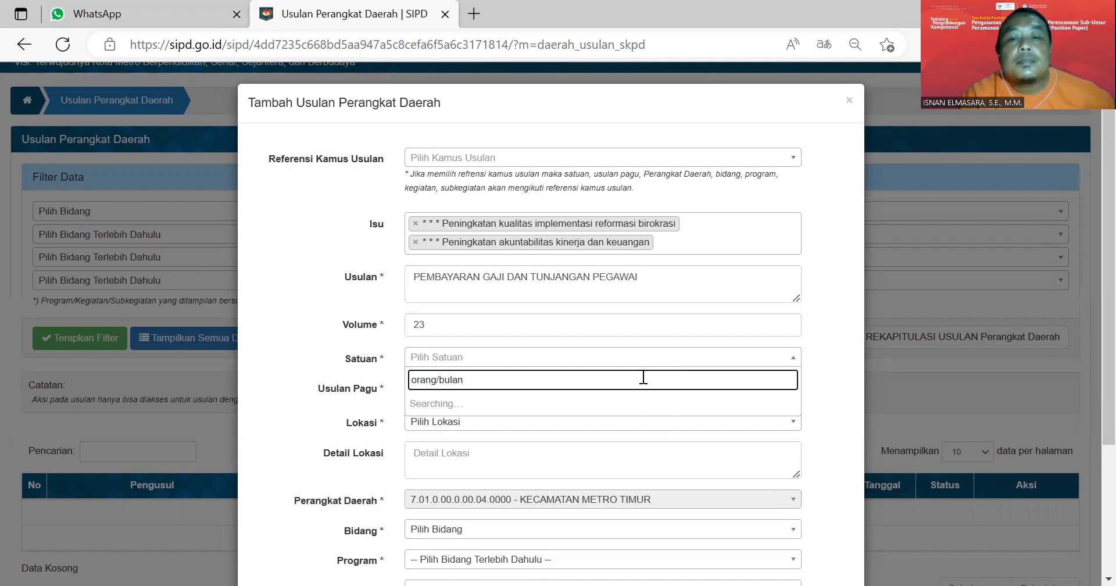
click(615, 364)
click(618, 358)
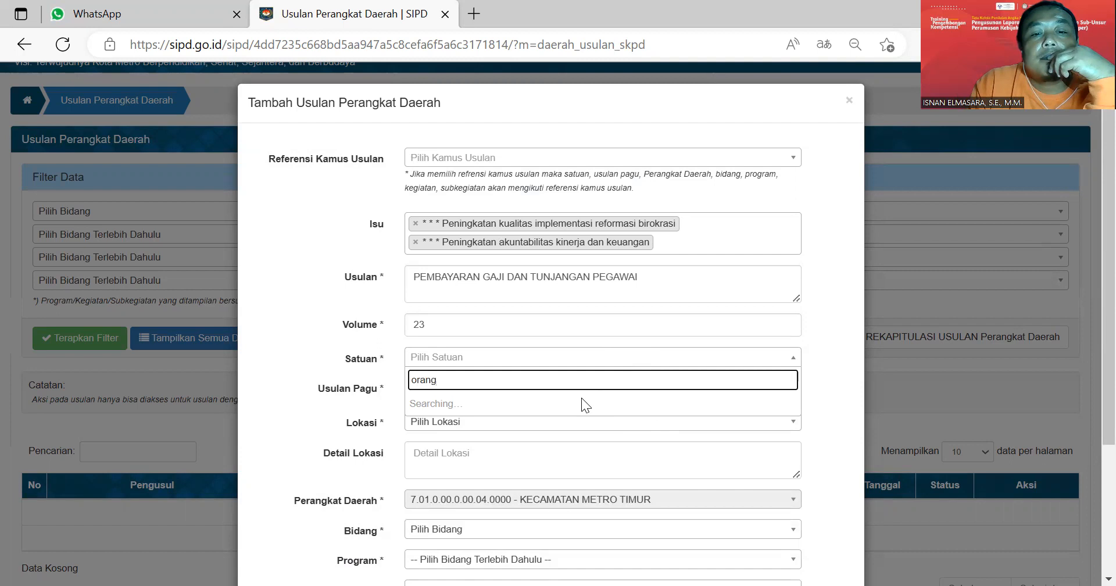
Set the proposal's Lokasi to 18.72.04.1003 Iring Mulyo
click(569, 429)
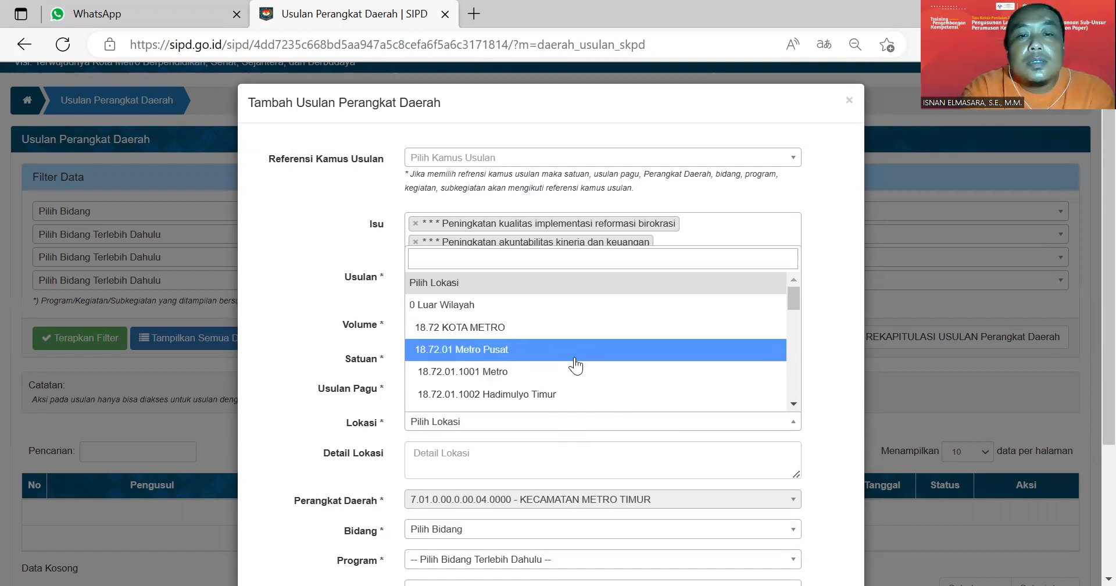
click(539, 258)
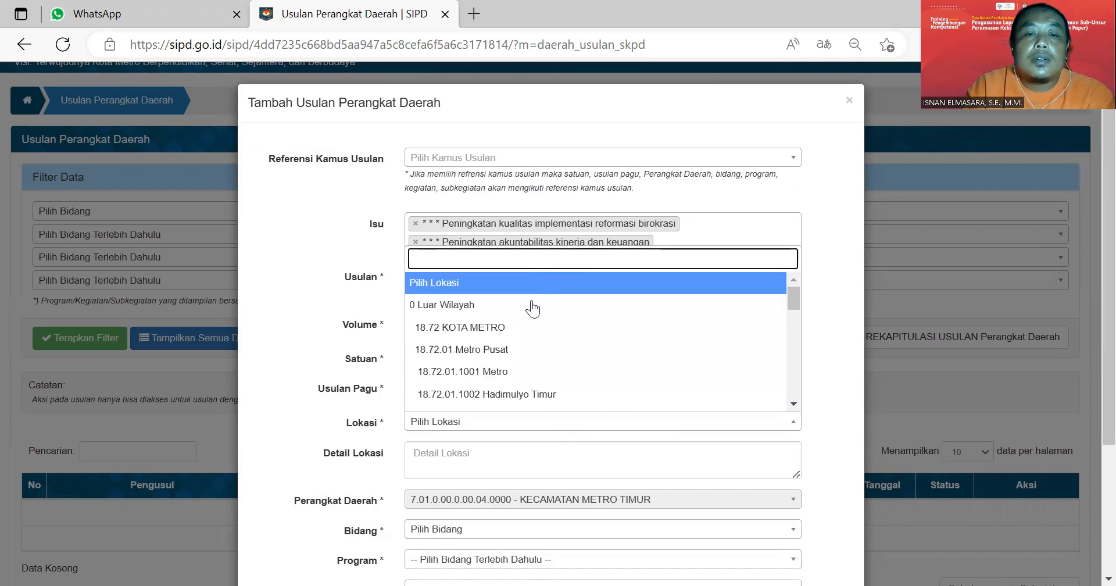
scroll(552, 325, down, 5)
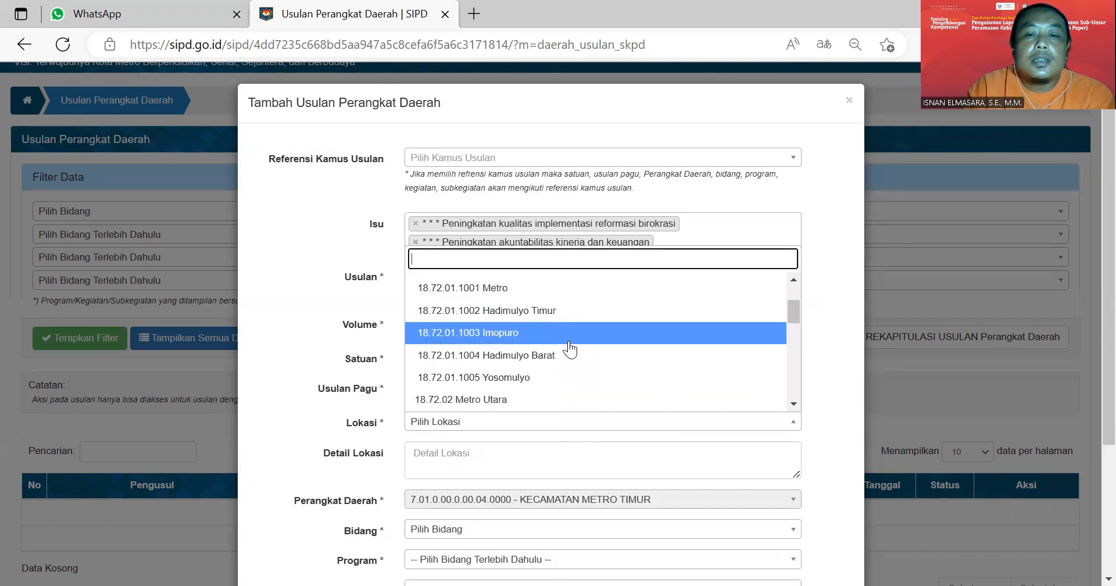
scroll(592, 372, down, 4)
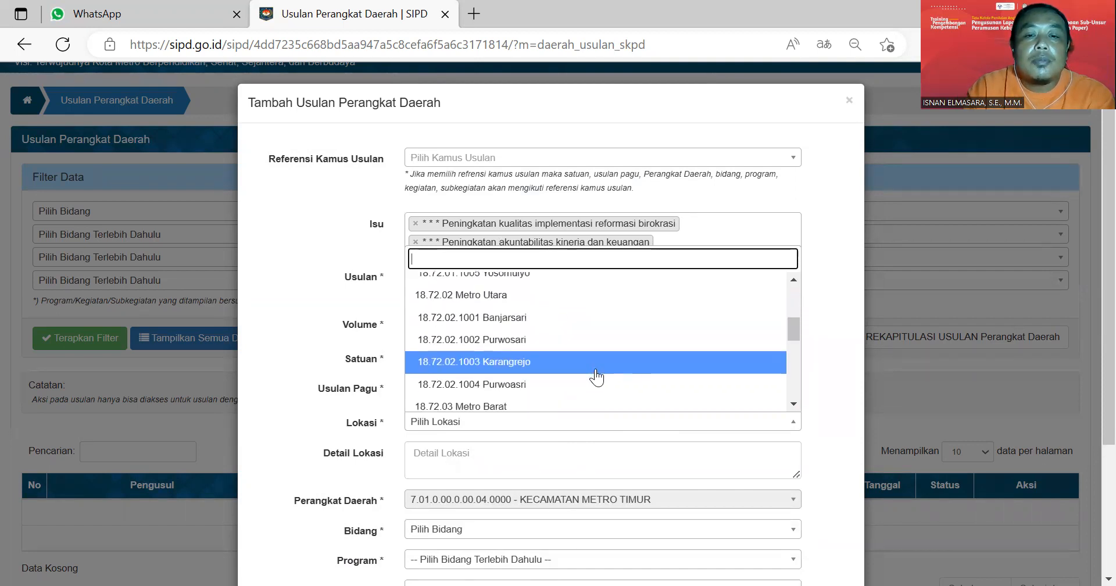
scroll(596, 377, down, 5)
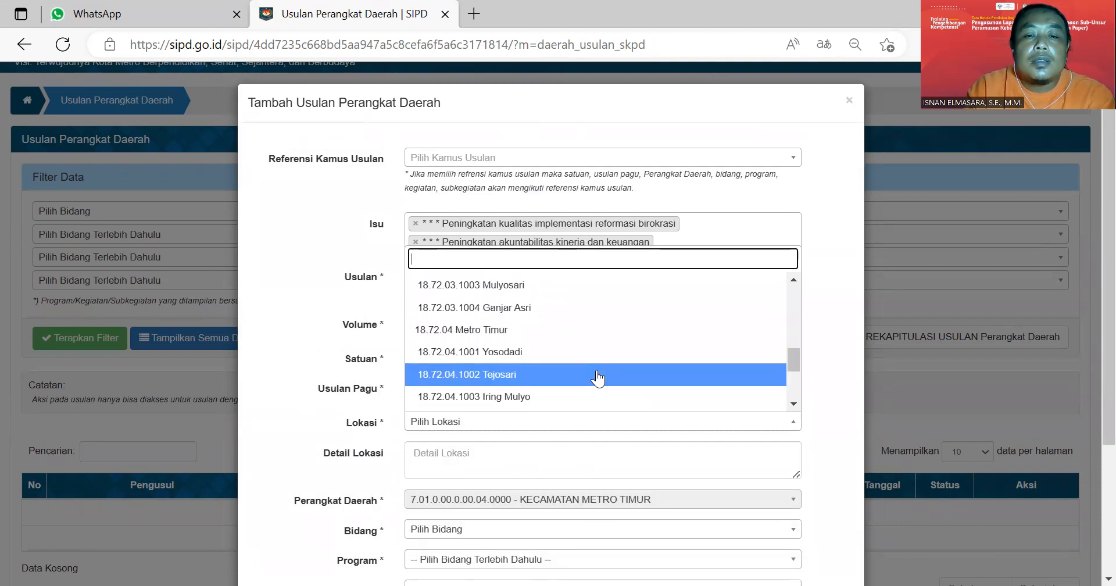
scroll(597, 377, down, 2)
click(597, 357)
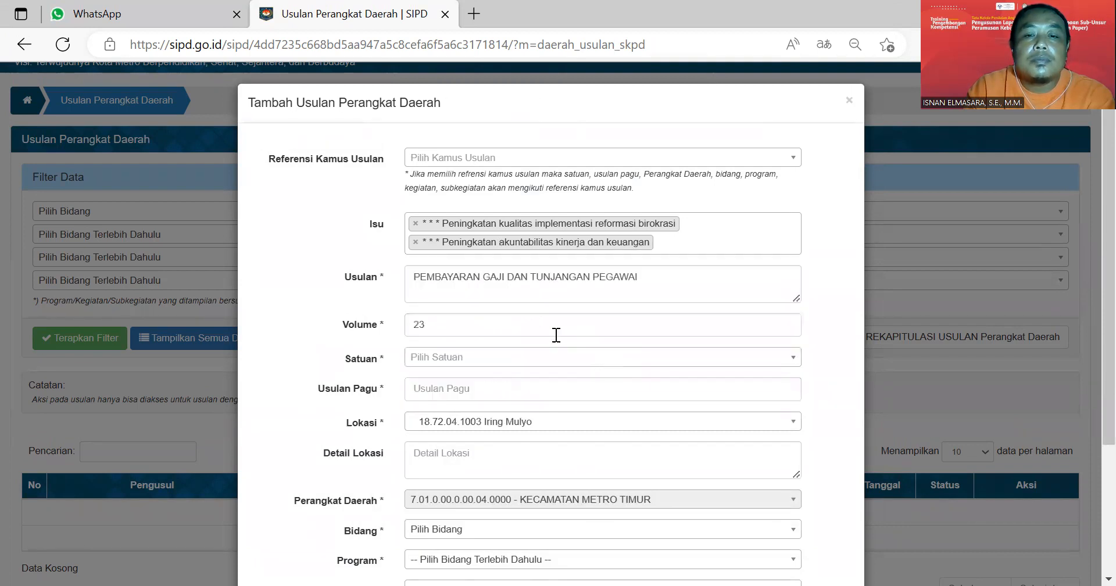
Set the proposal's Satuan to Orang / Bulan
click(533, 358)
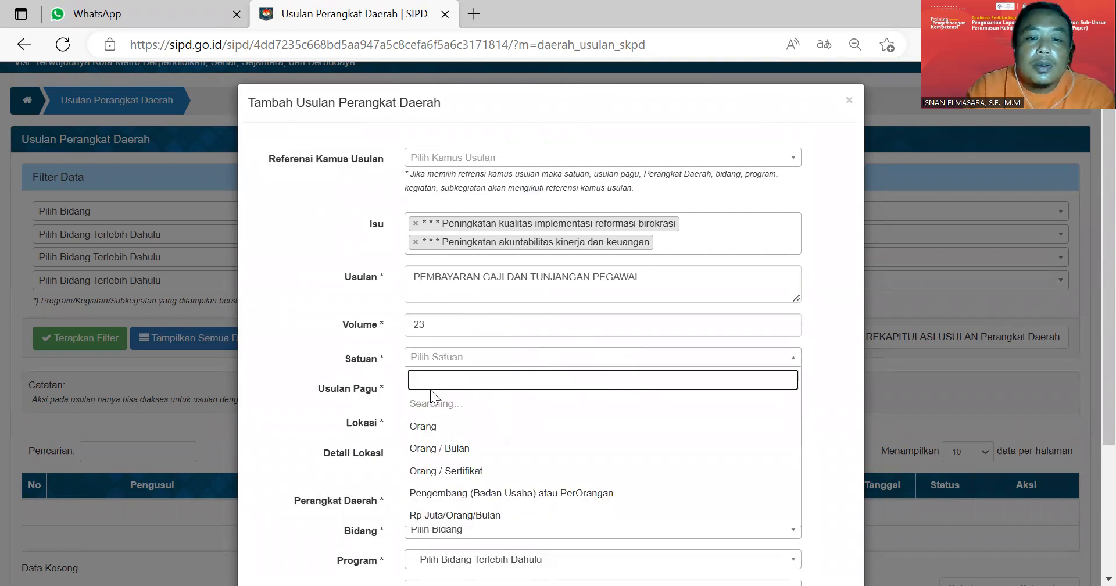
click(462, 451)
click(474, 357)
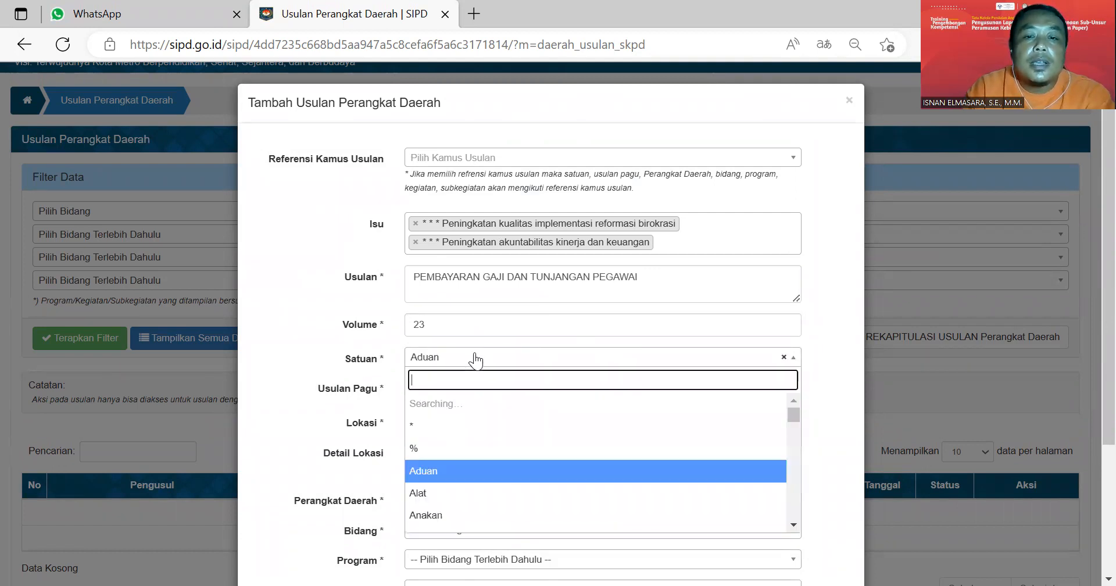
text(orang)
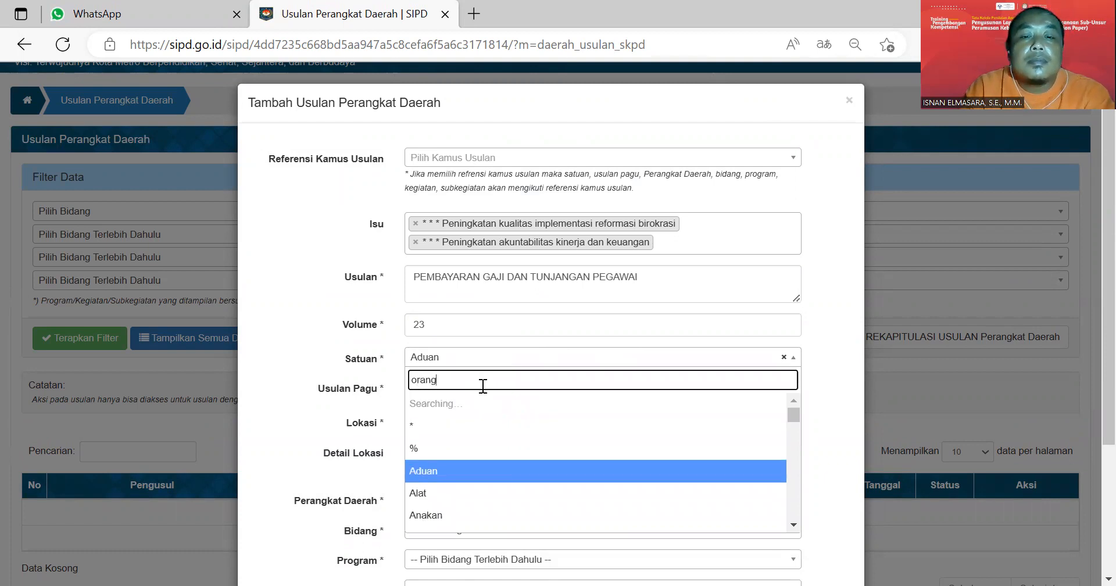
scroll(528, 462, down, 3)
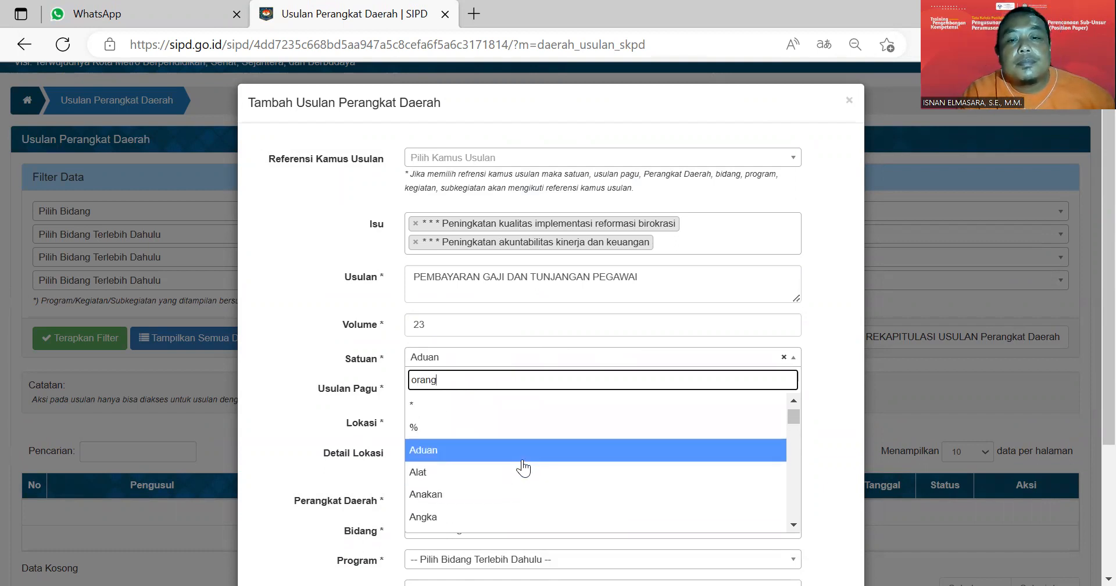
click(507, 426)
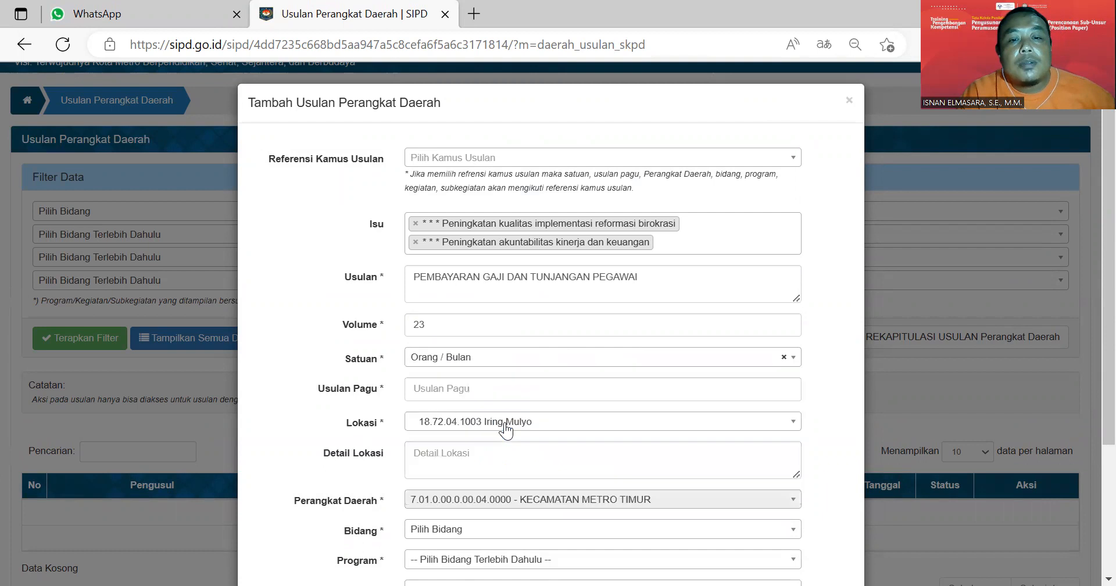
Set the proposal's Usulan Pagu to 1.000.000.000
click(485, 387)
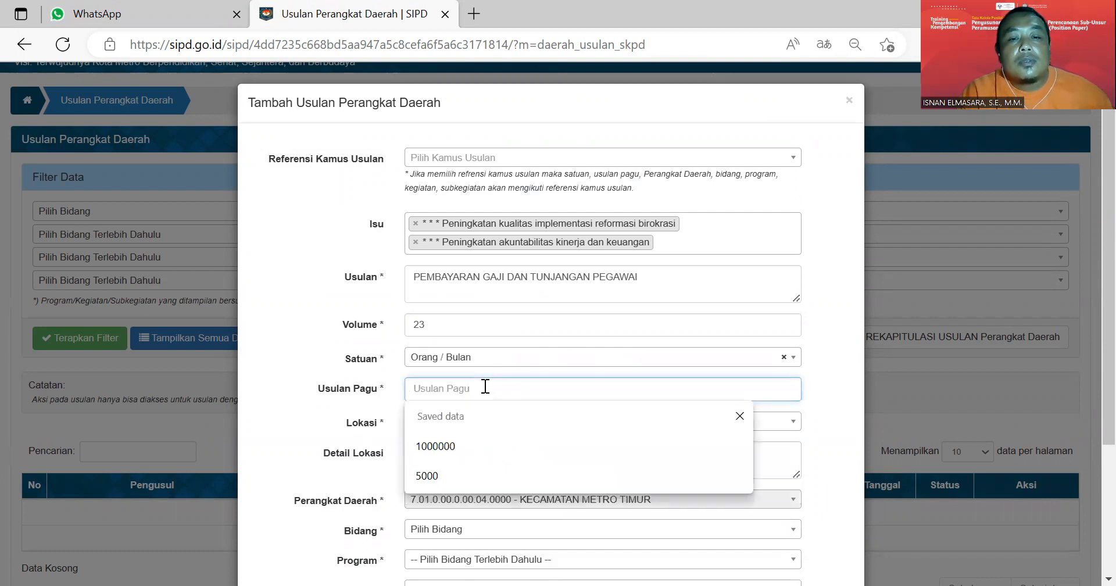
text(1)
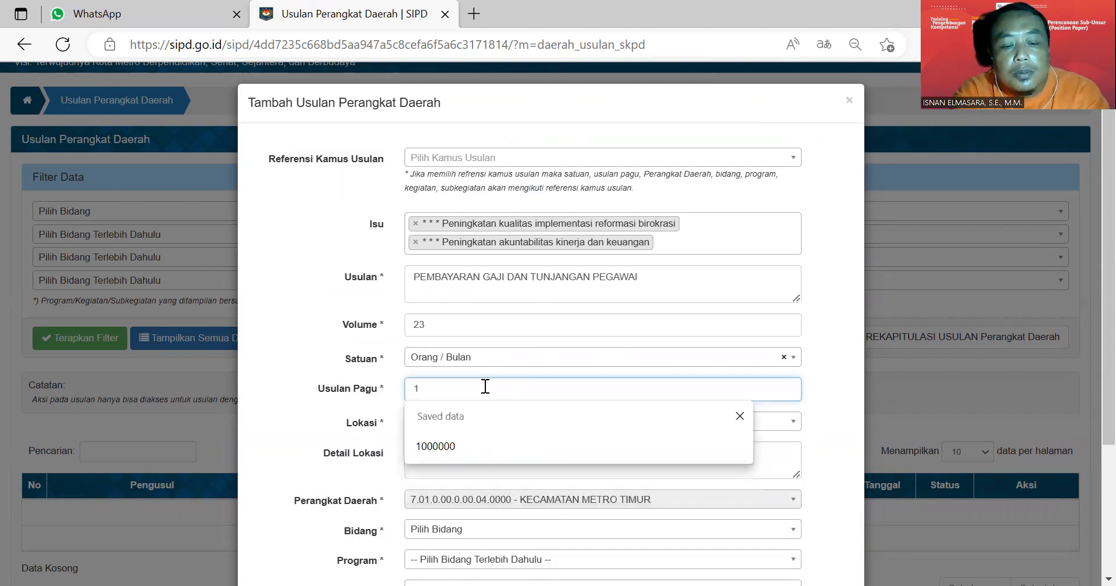
text(.000)
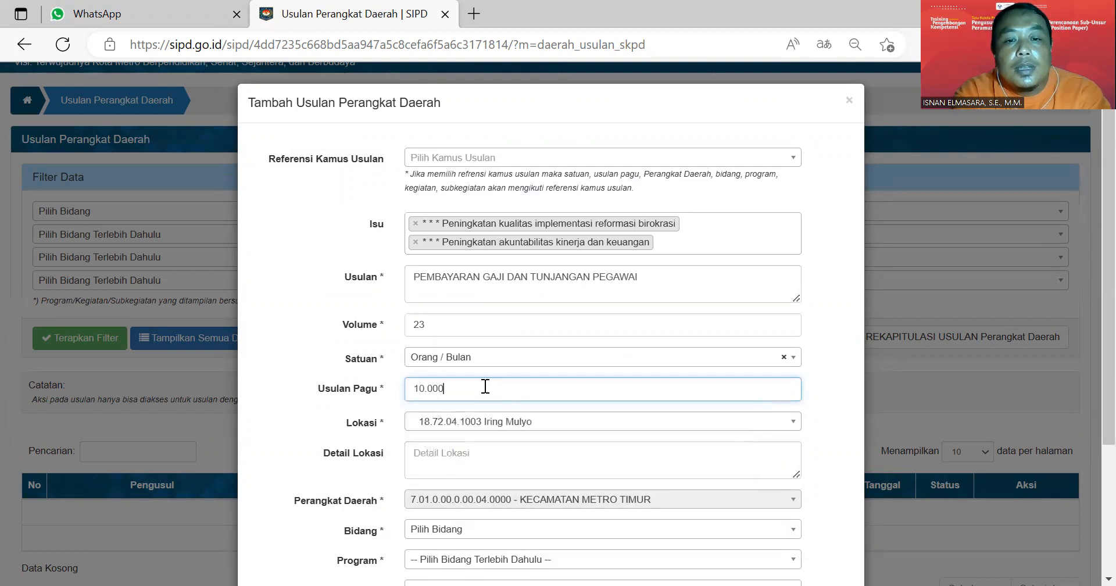
text(.000.000)
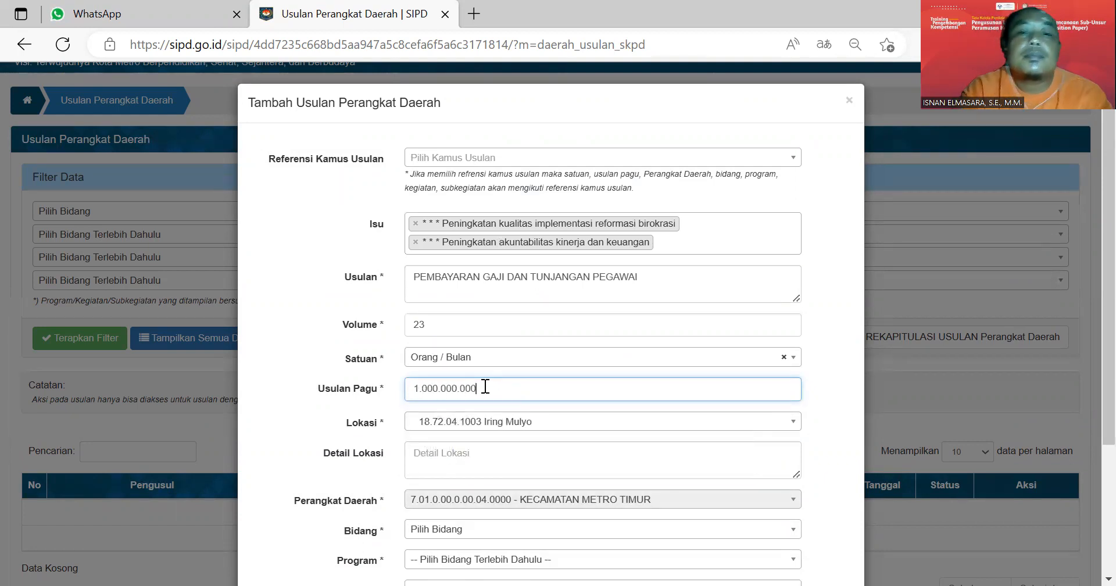
click(816, 418)
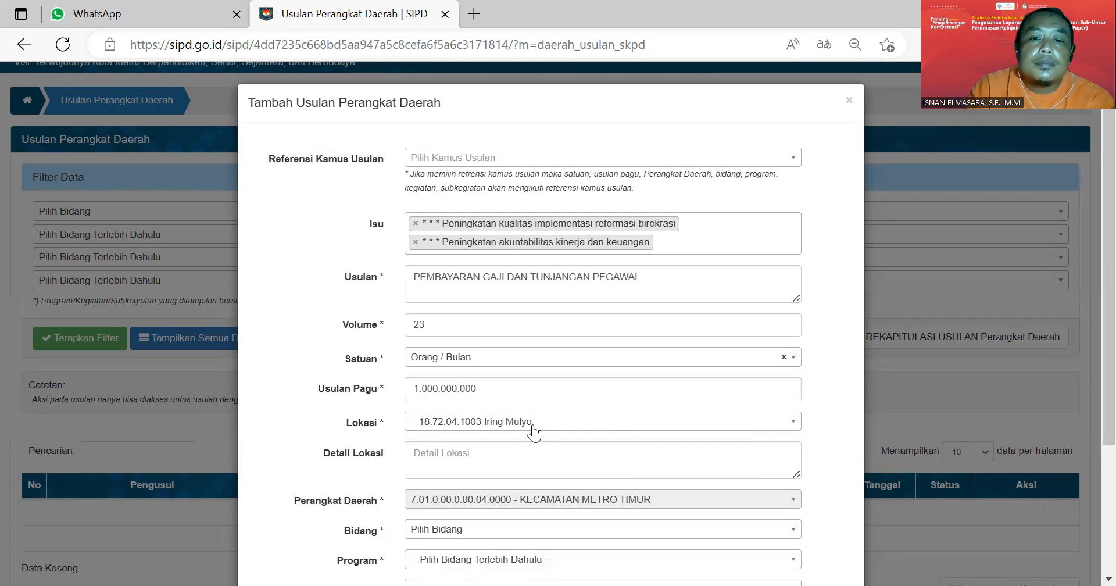
Change the proposal's Lokasi to 18.72.04 Metro Timur and enter Iringmulyo as the Detail Lokasi
click(459, 459)
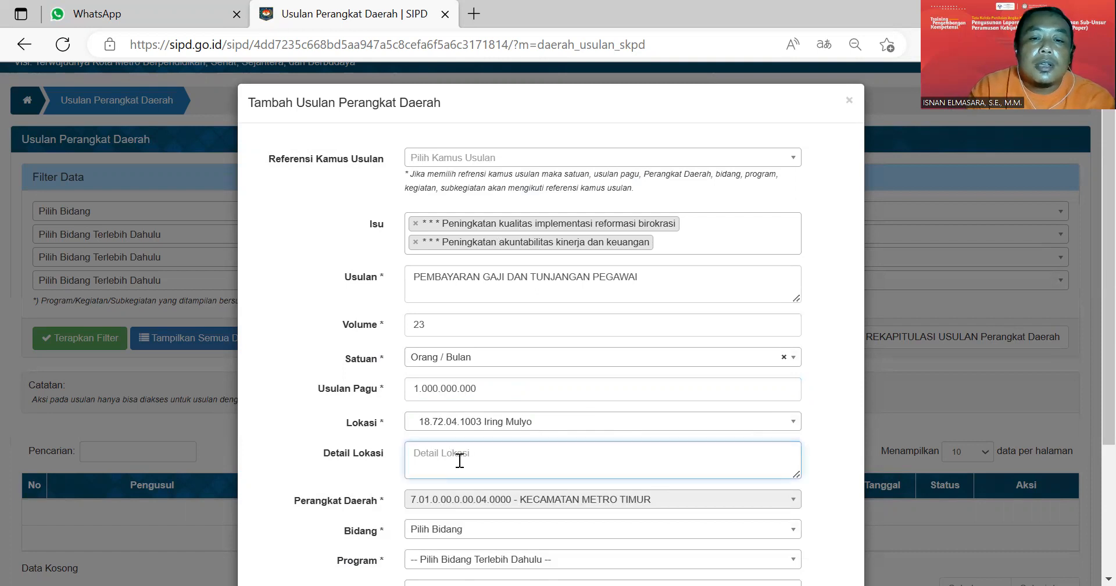
click(513, 429)
scroll(506, 372, up, 2)
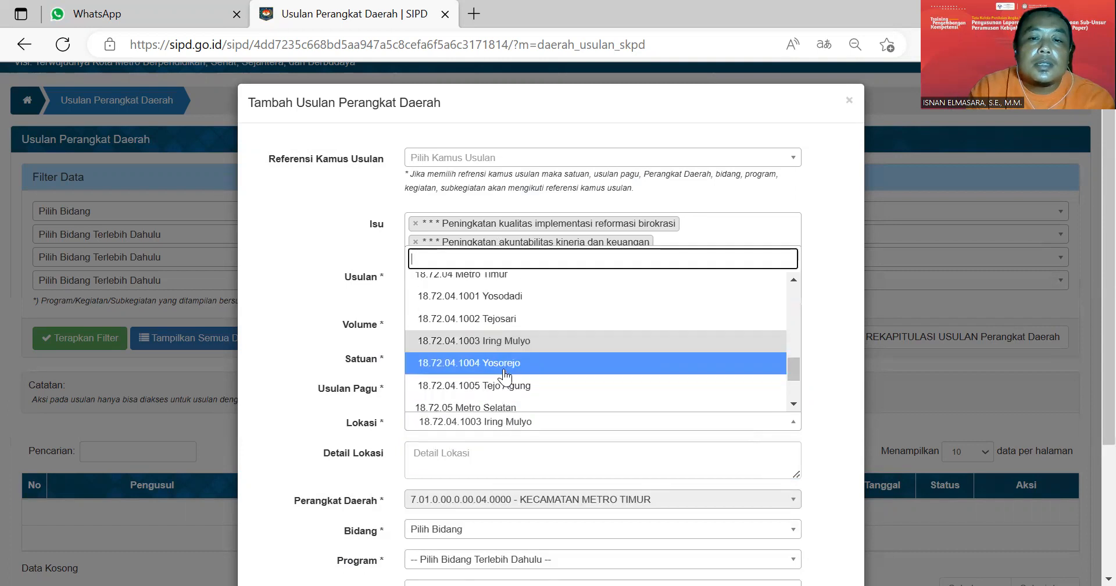
click(504, 322)
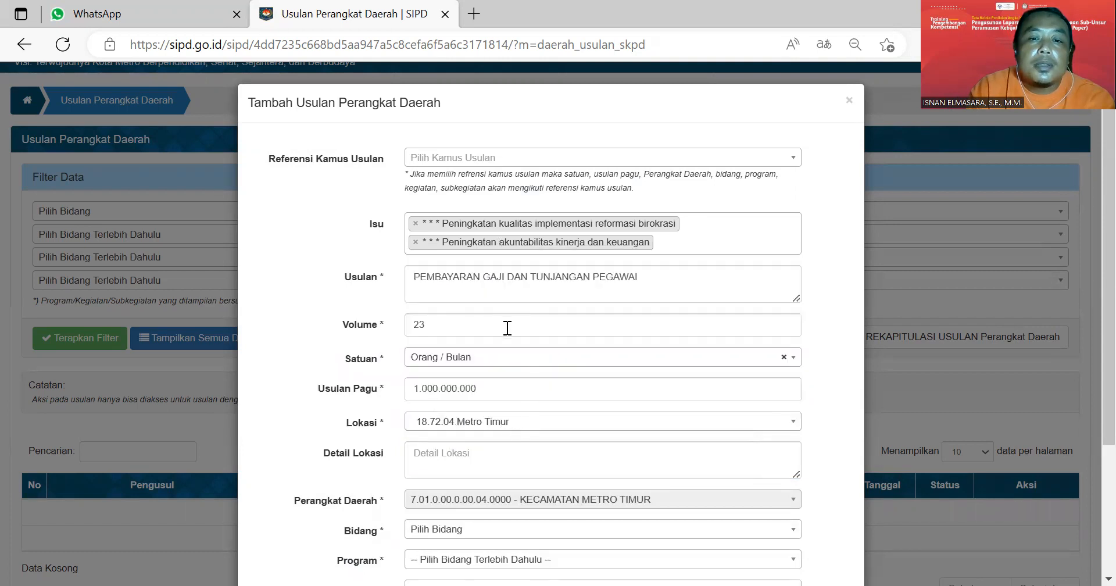
click(491, 460)
text(Iringmu)
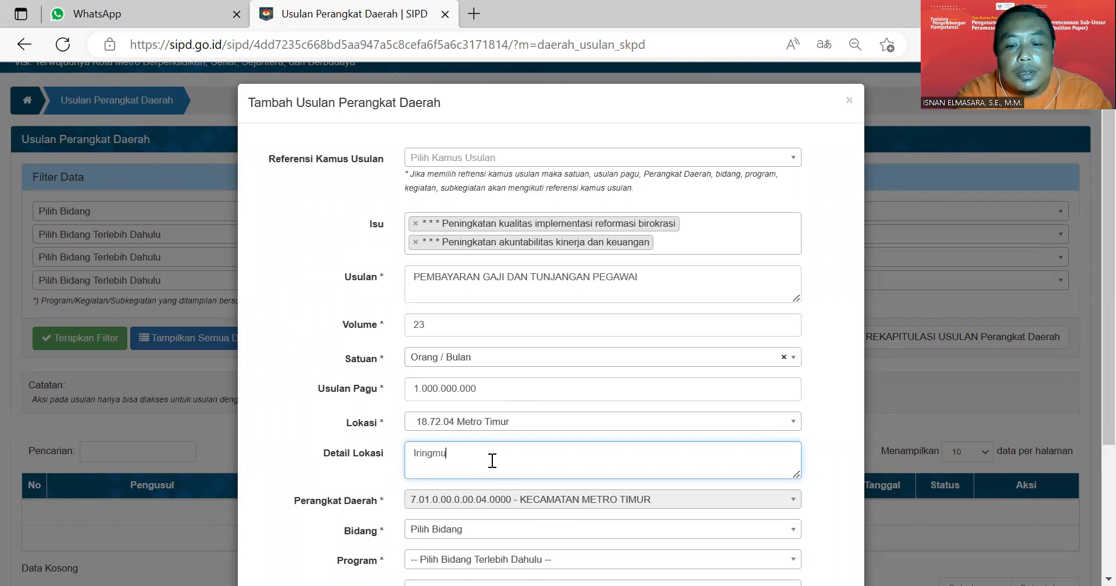
text(lyo)
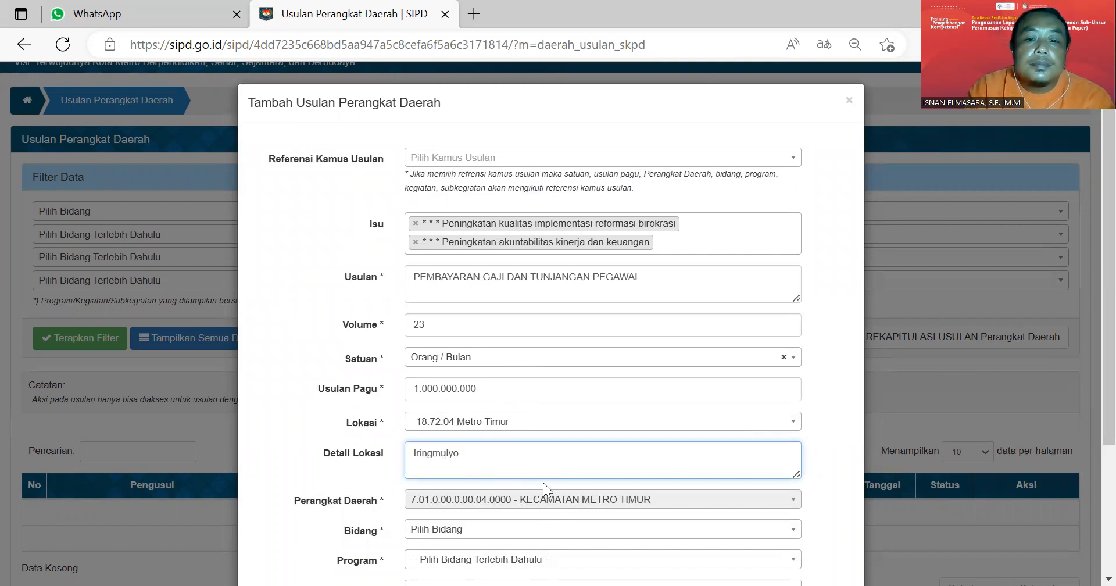
Set the Bidang to 7.01 KECAMATAN ADMINISTRASI and the Program to 7.01.01 PROGRAM PENUNJANG URUSAN PEMERINTAHAN DAERAH KABUPATEN/KOTA
scroll(492, 460, down, 3)
click(459, 372)
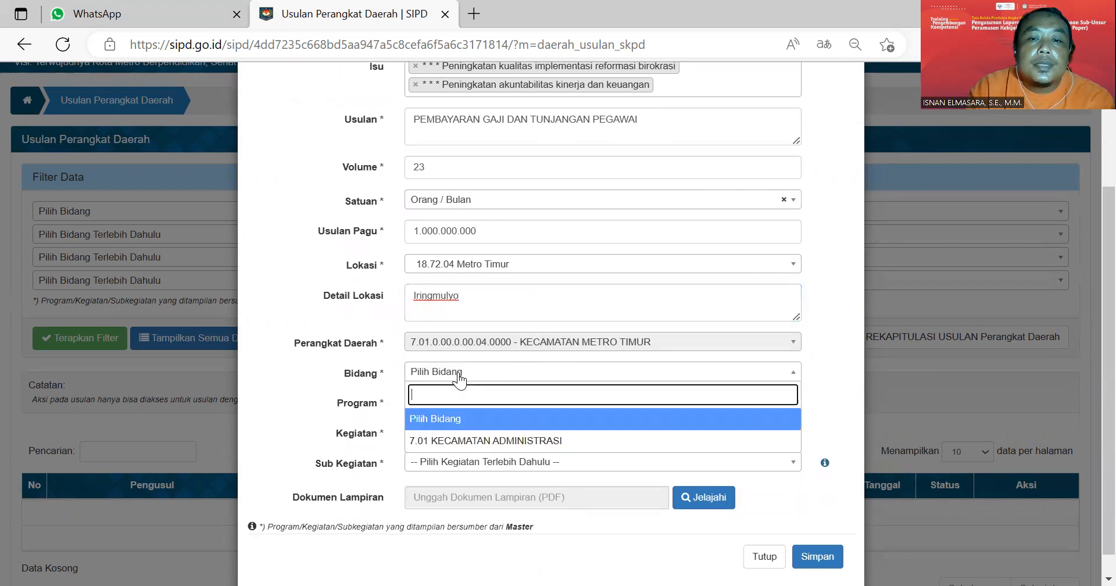
click(512, 441)
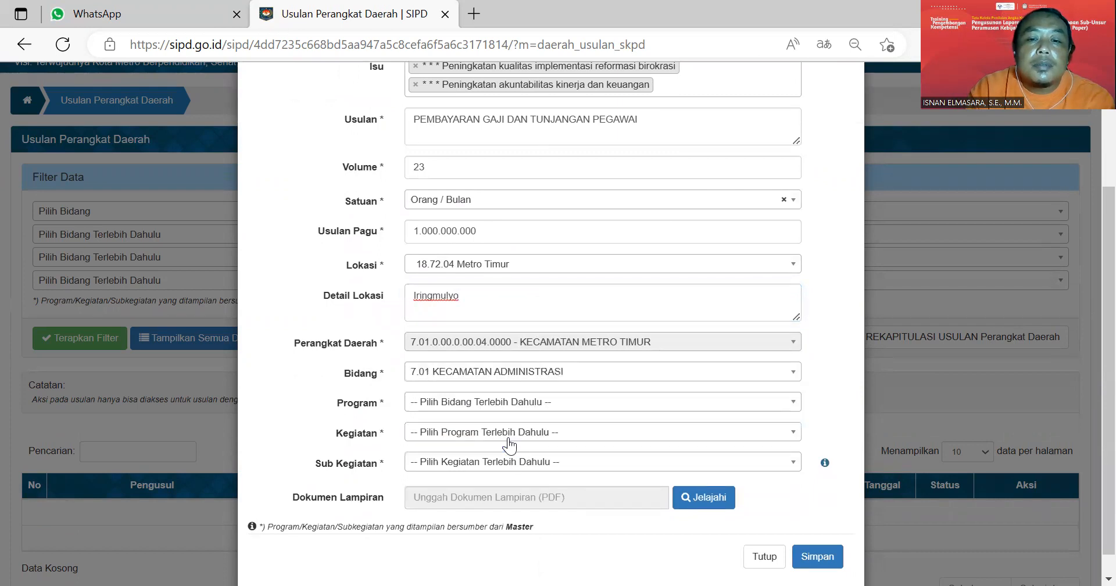
click(514, 402)
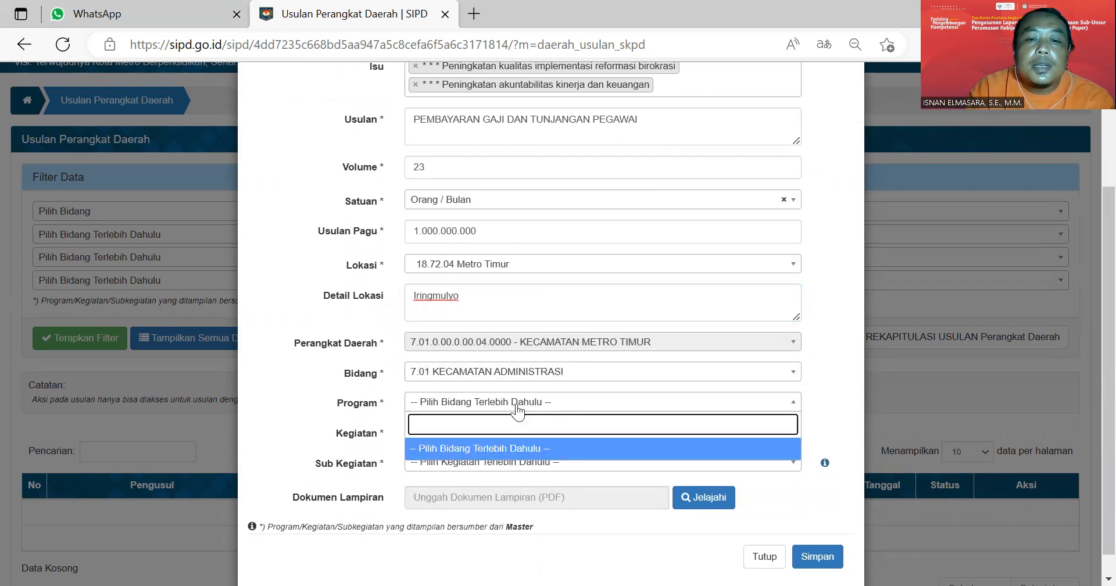
click(513, 409)
click(515, 409)
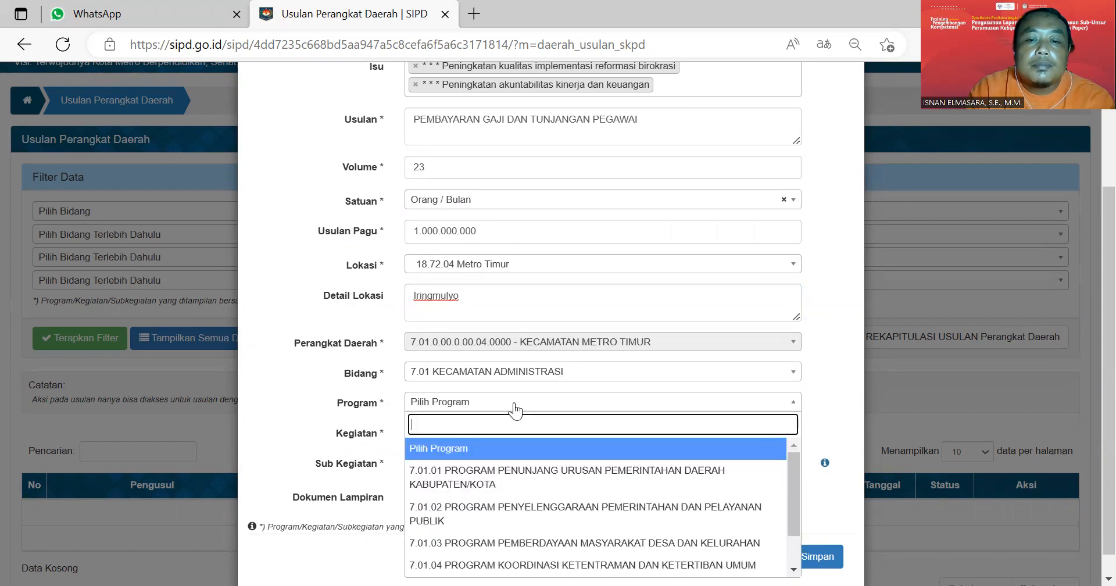
click(577, 480)
Set the Kegiatan to 7.01.01.2.02 Administrasi Keuangan Perangkat Daerah and the Sub Kegiatan to 7.01.01.2.02.01 Penyediaan Gaji dan Tunjangan ASN
click(551, 437)
click(543, 434)
click(543, 433)
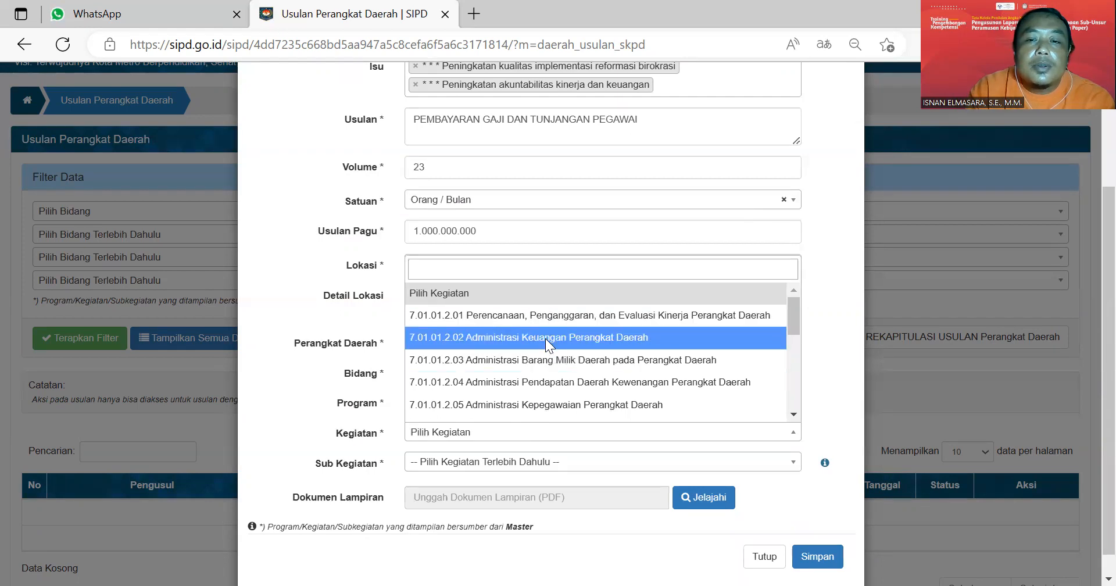
click(545, 338)
click(540, 463)
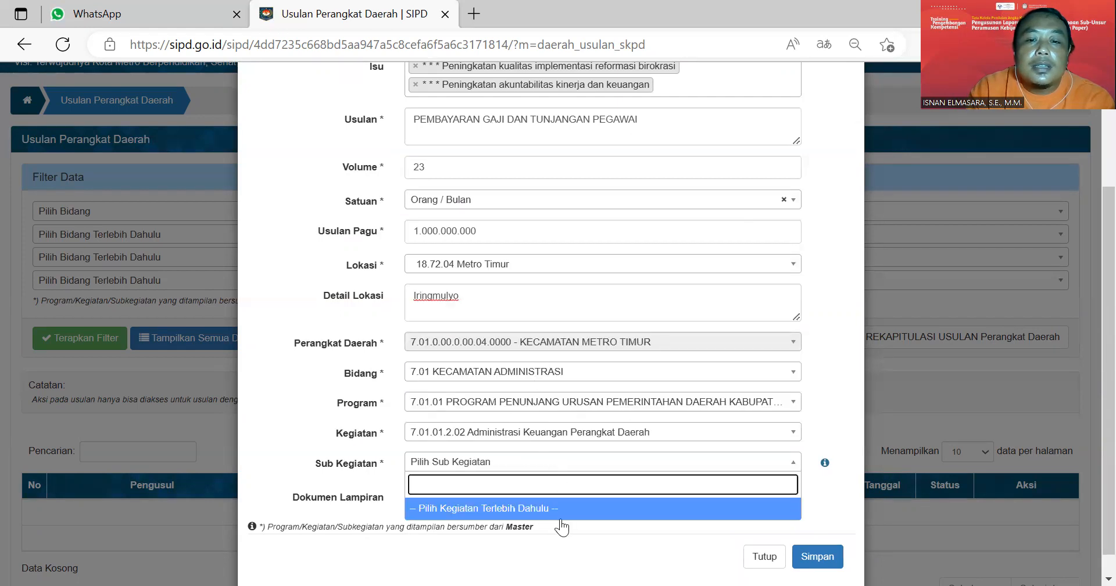
click(547, 465)
click(548, 464)
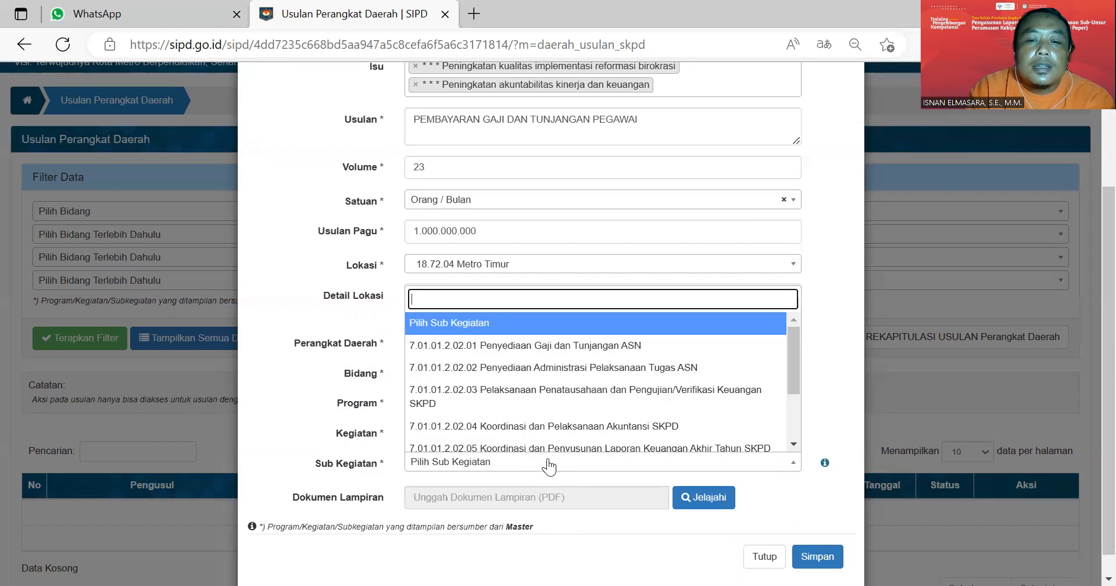
click(549, 347)
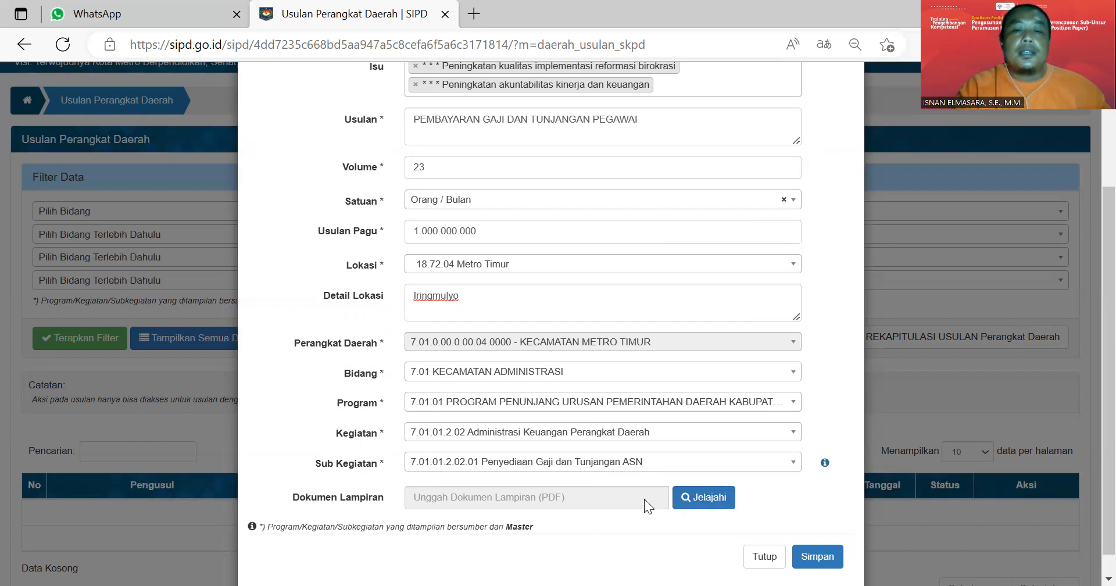
Look at the file selection for the Dokumen Lampiran without attaching a PDF, and save the new proposal
click(702, 506)
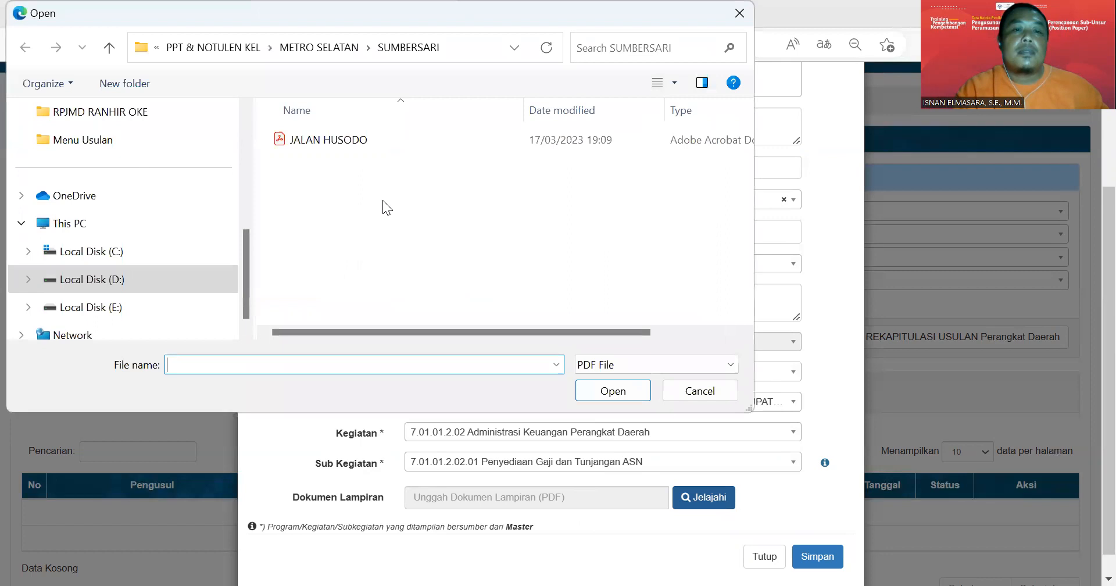
click(694, 394)
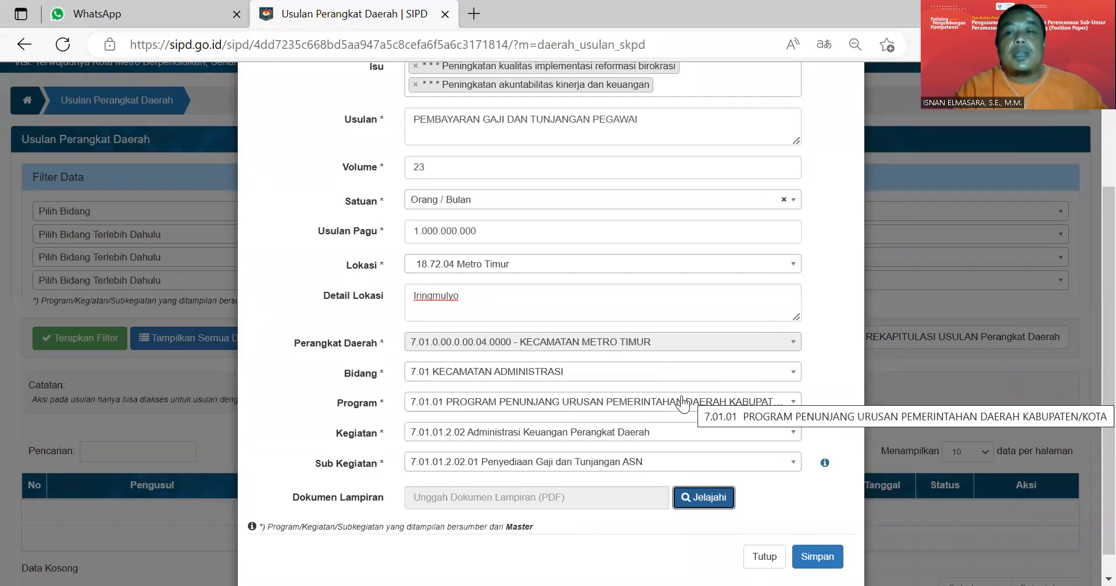
click(823, 558)
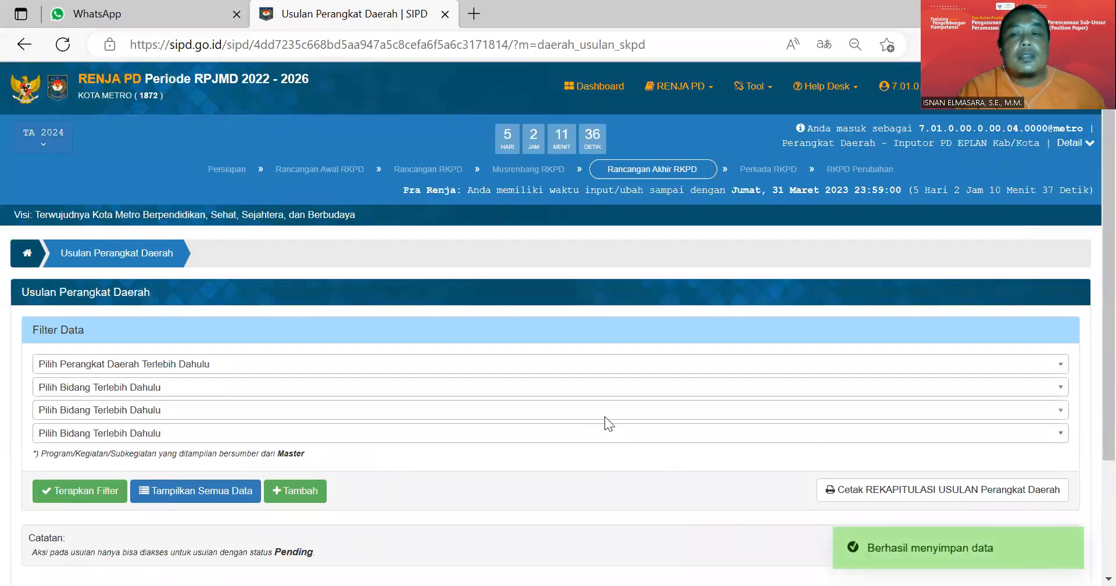
Check the saved proposal in the Usulan Perangkat Daerah list, view its read-only details and close them
scroll(604, 416, down, 3)
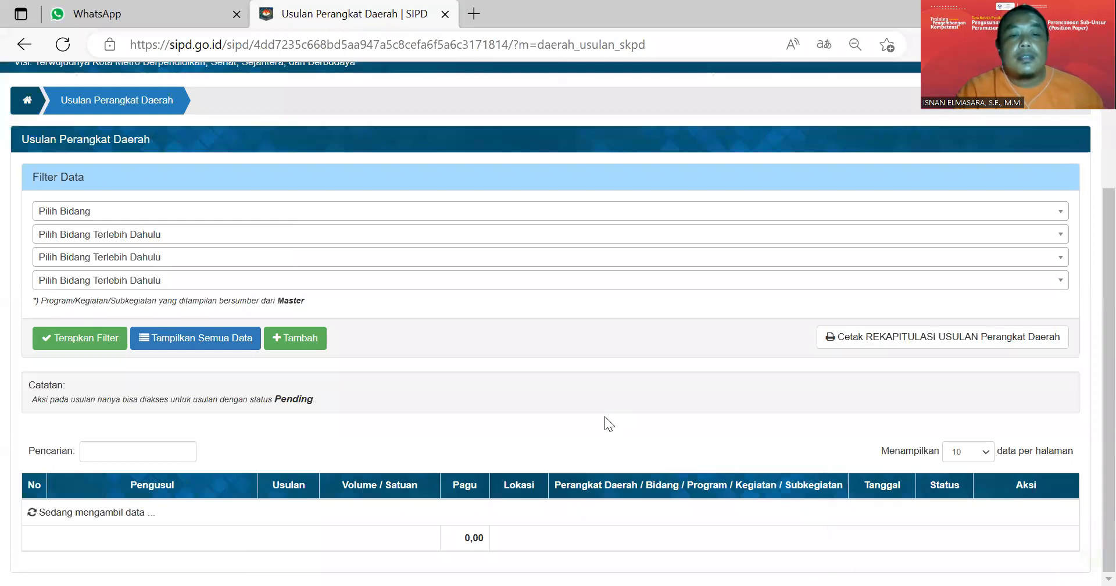
scroll(605, 418, down, 4)
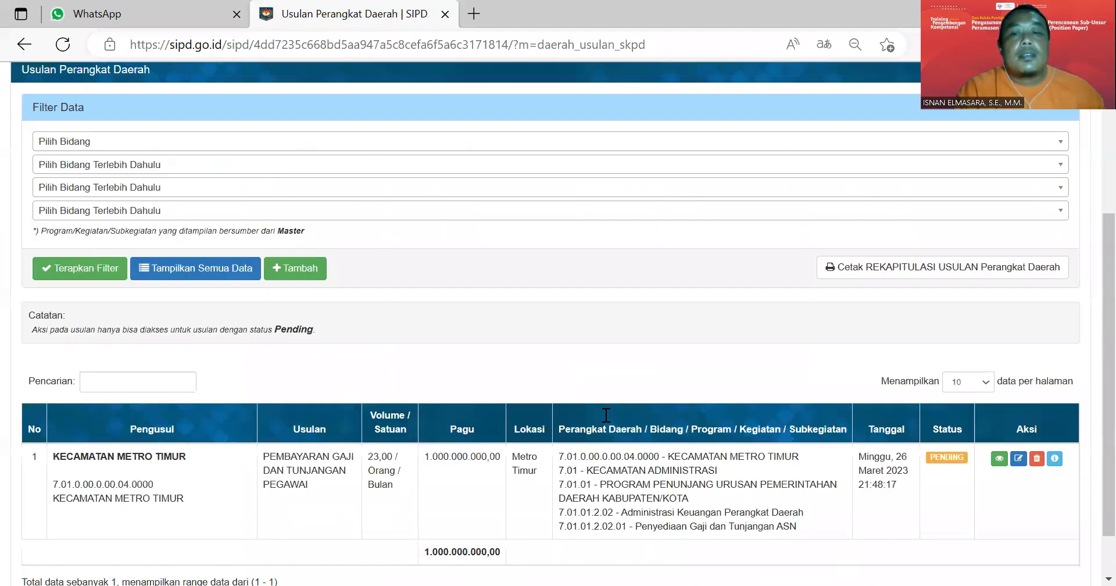
scroll(606, 415, down, 1)
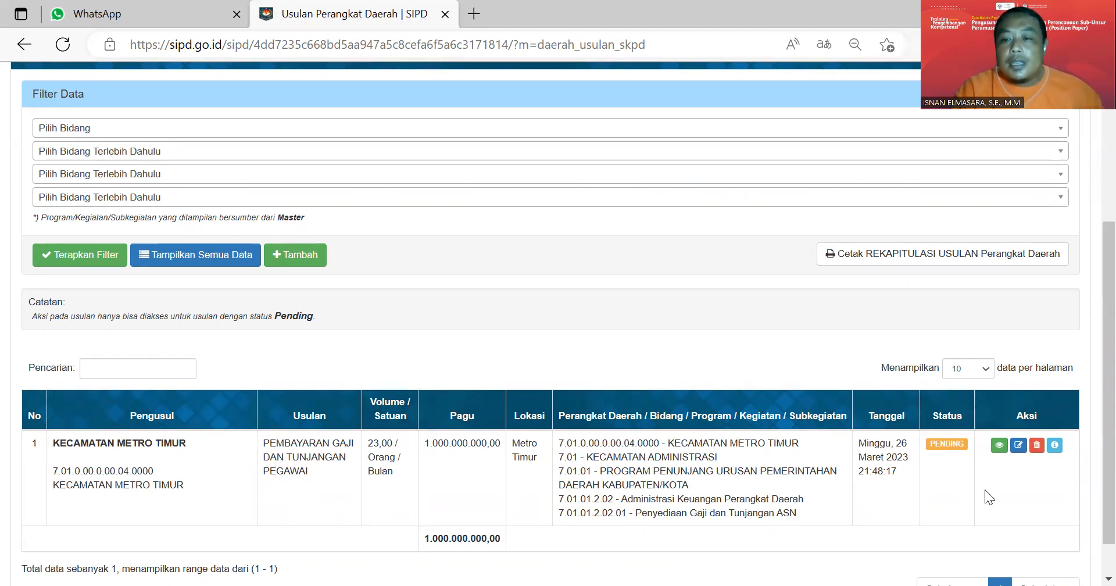
click(999, 444)
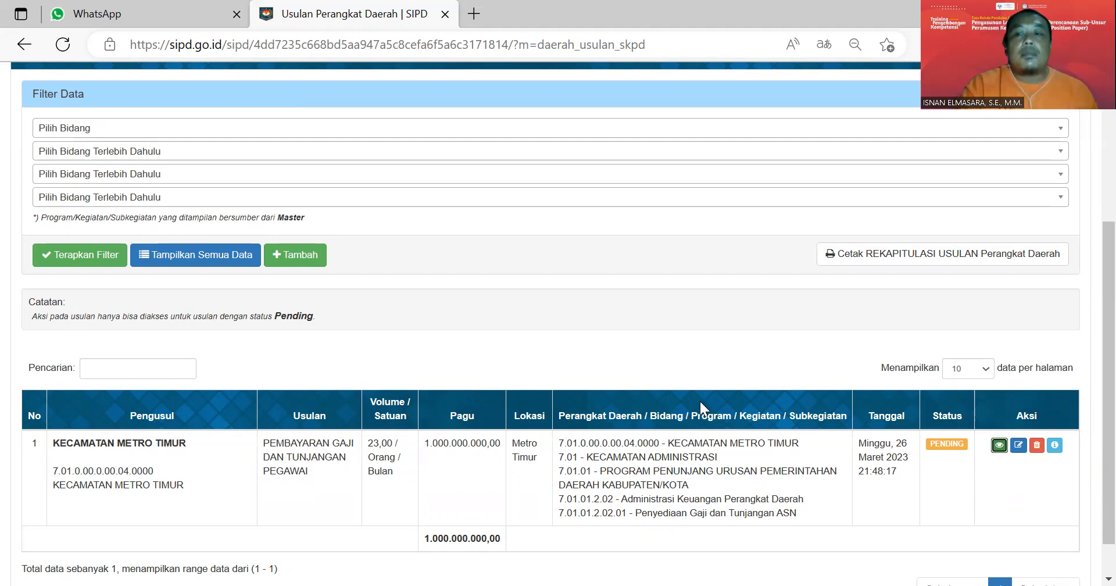
scroll(669, 373, down, 3)
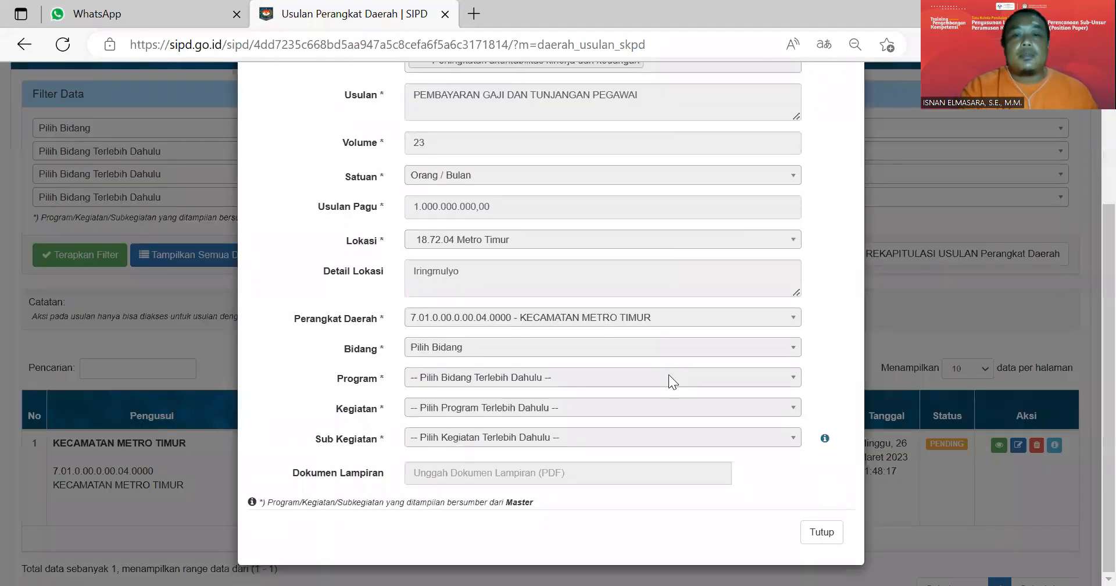
scroll(668, 375, up, 3)
click(849, 101)
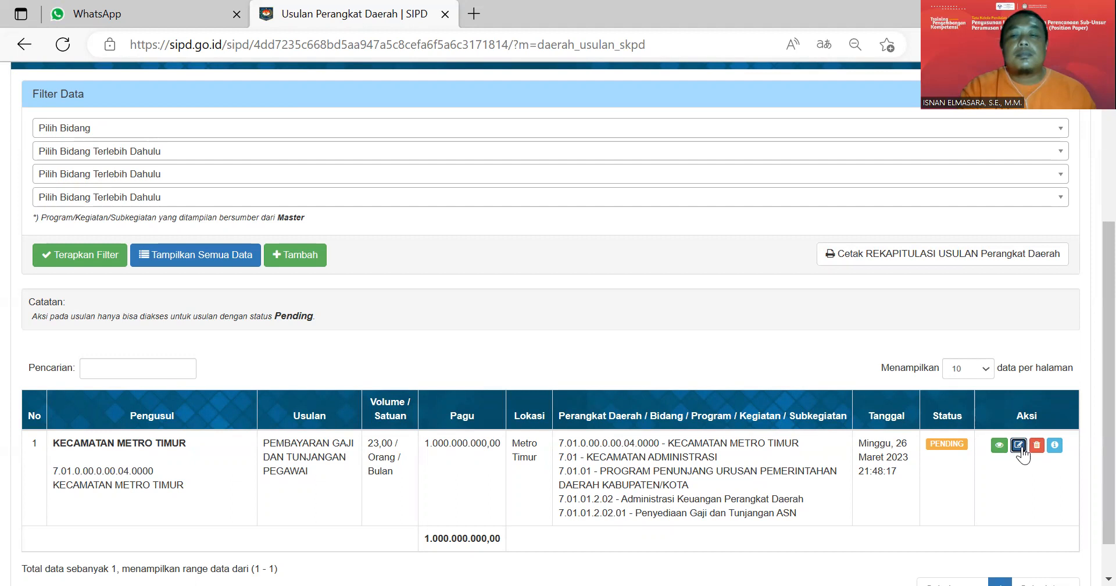
Open the saved proposal for editing, review its field values and close the form without saving
click(1018, 446)
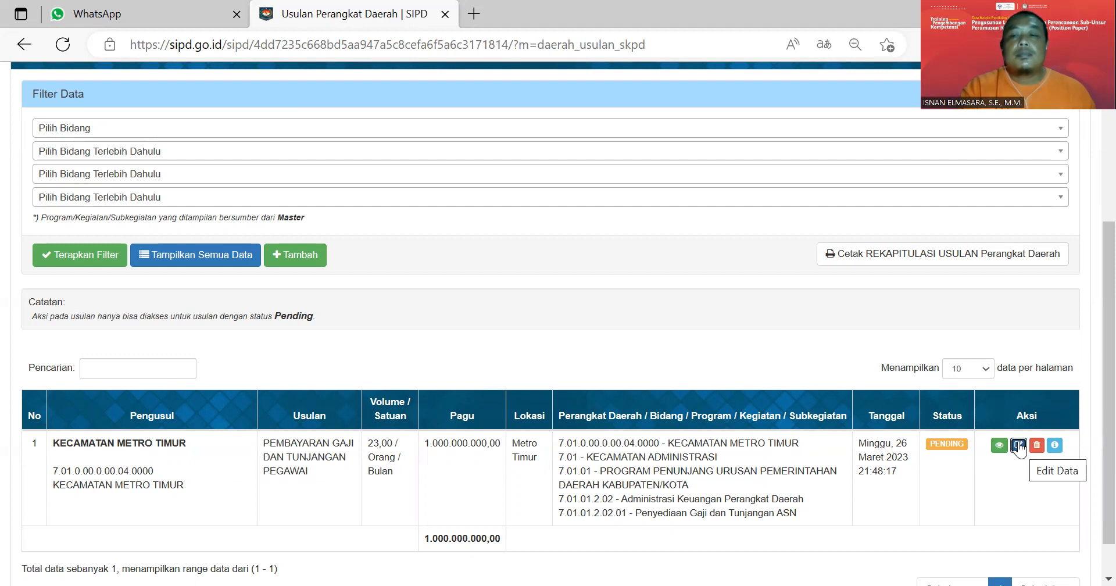
scroll(617, 347, down, 3)
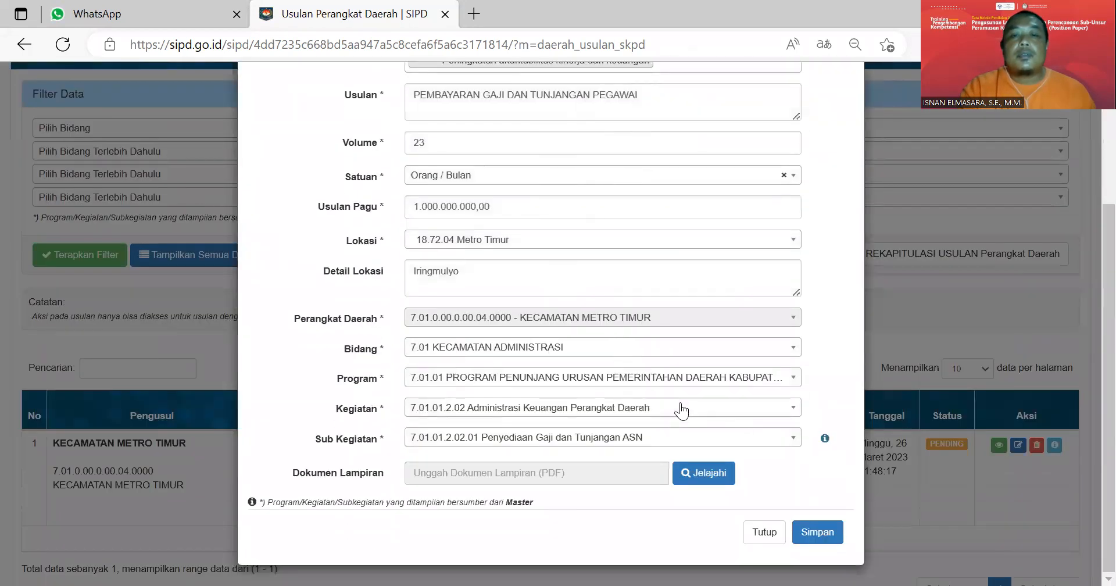
click(766, 534)
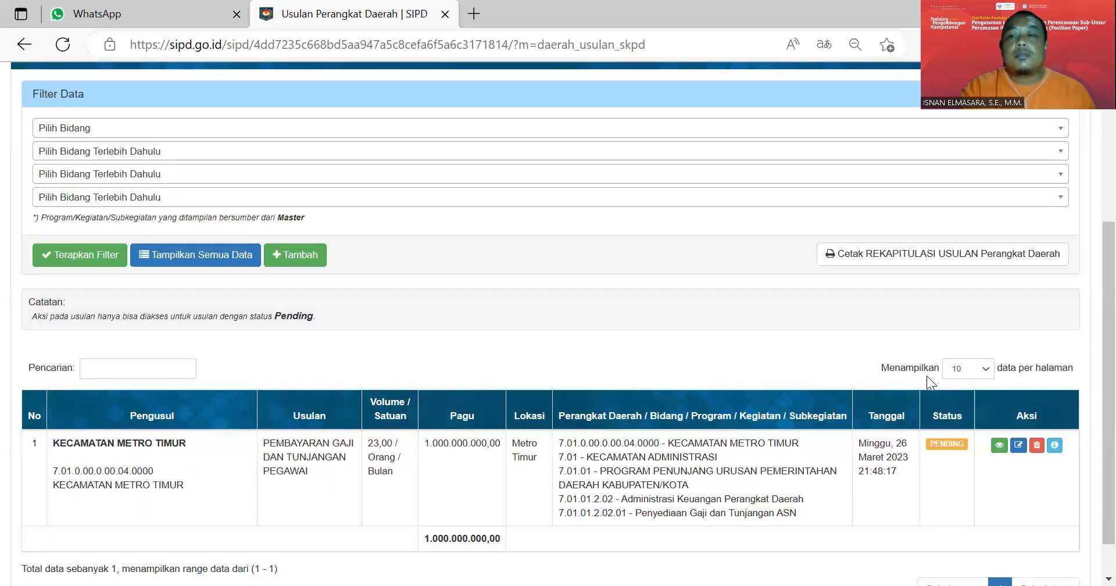
Open the tracking information of the PEMBAYARAN GAJI DAN TUNJANGAN PEGAWAI proposal, review its reference, review and note entries, and close it
click(1053, 446)
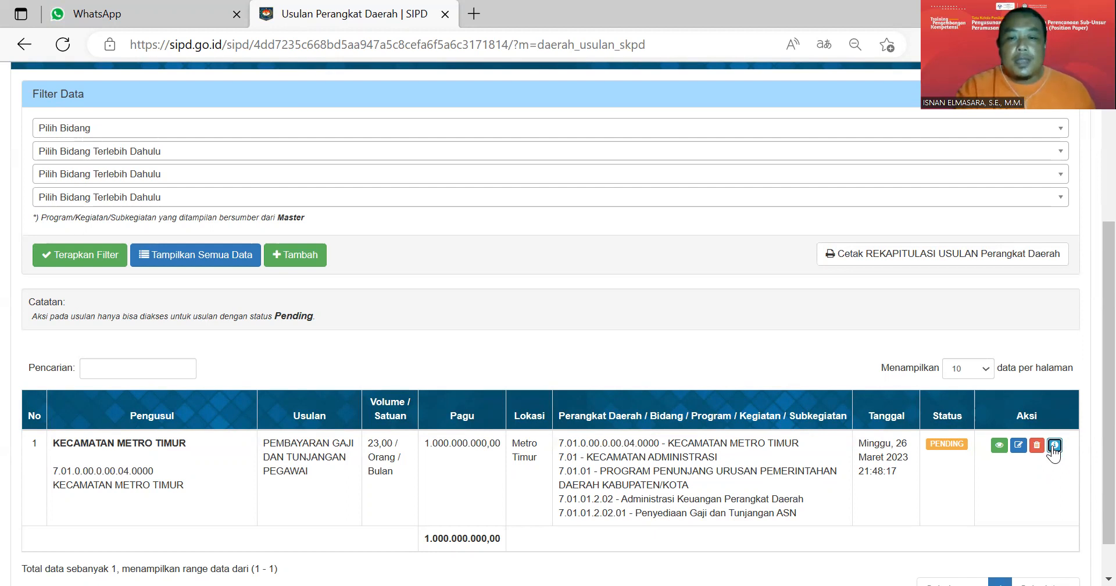
click(1053, 446)
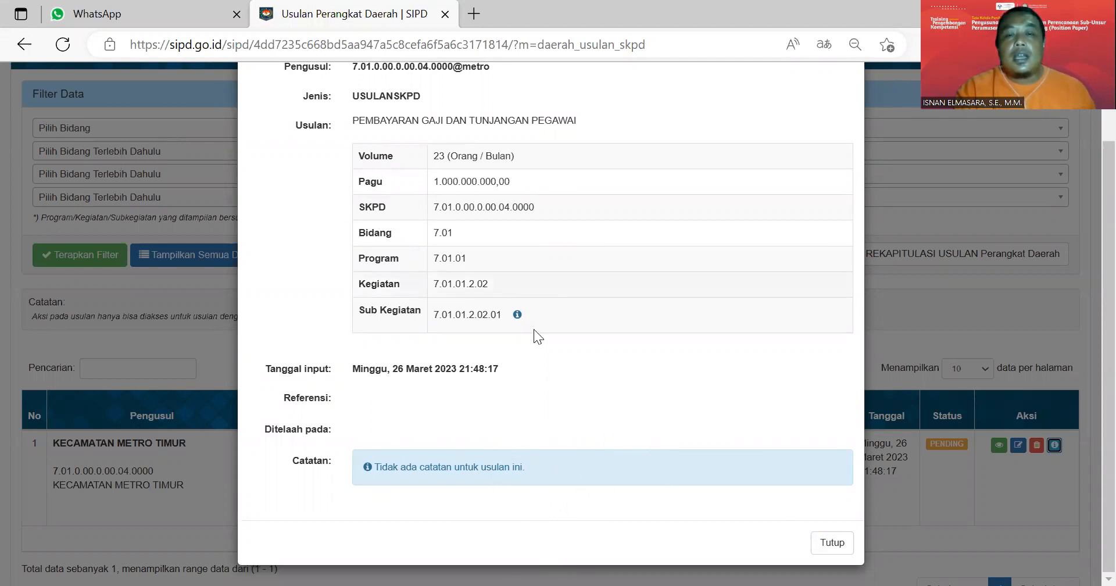
scroll(559, 369, up, 1)
scroll(629, 414, down, 1)
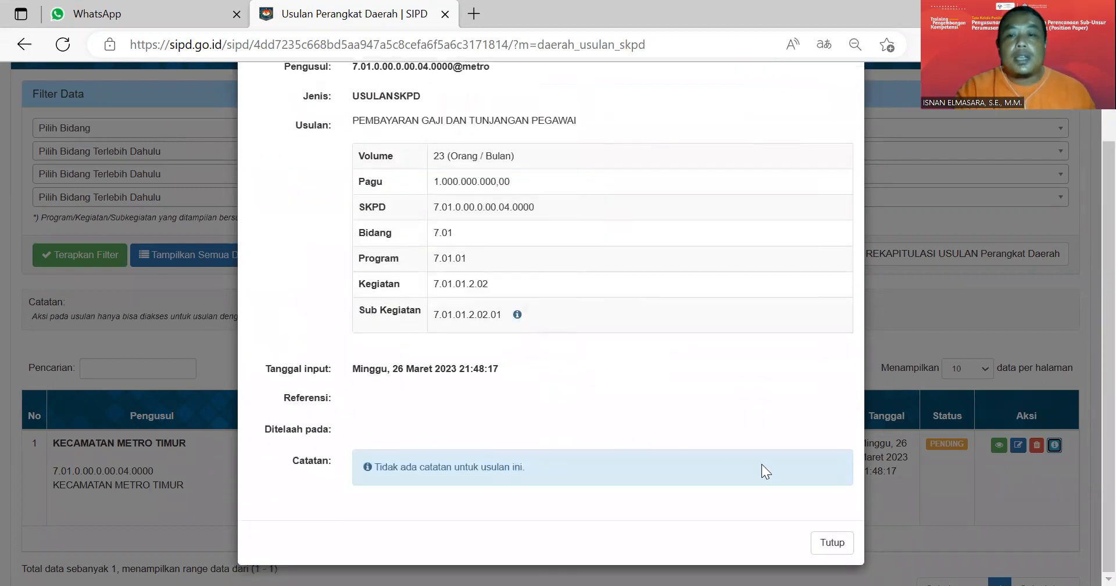
click(834, 544)
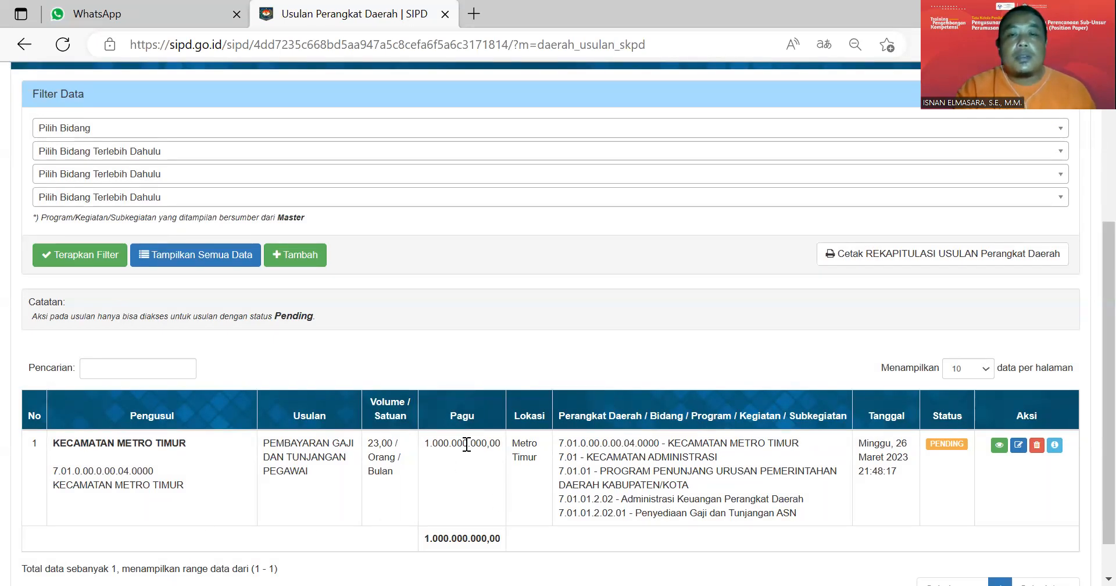
Open Telaah Usulan under Rancangan Awal RKPD and examine its filters and the list of all proposals
scroll(461, 448, up, 5)
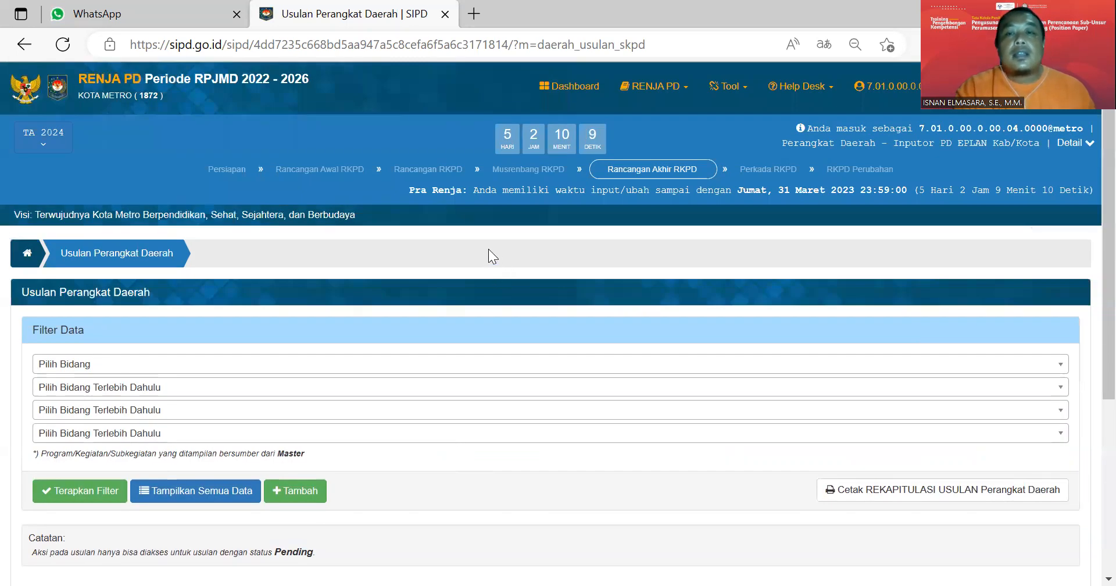
click(660, 98)
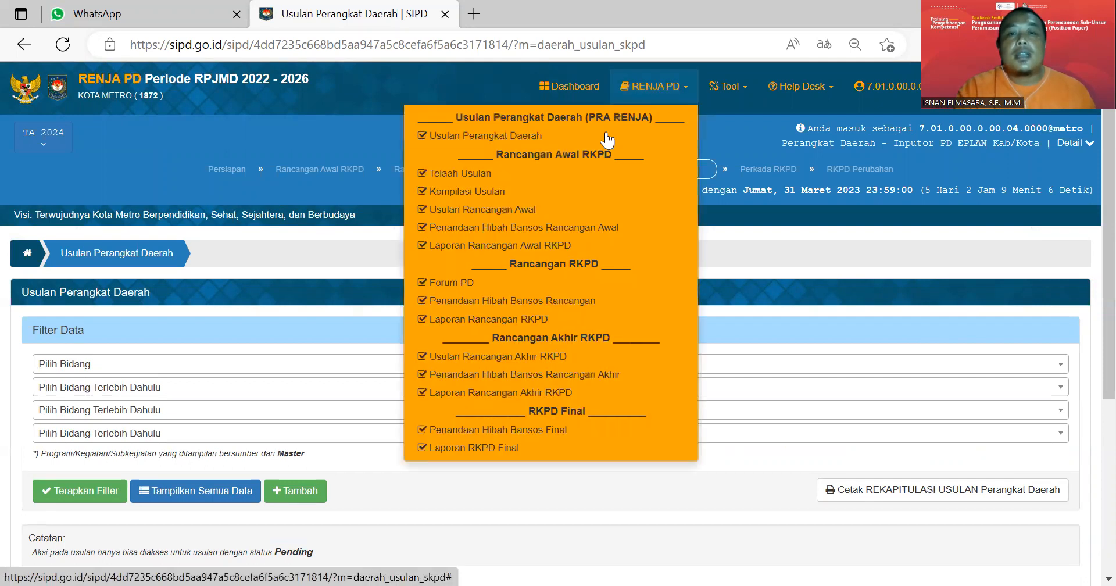
click(572, 182)
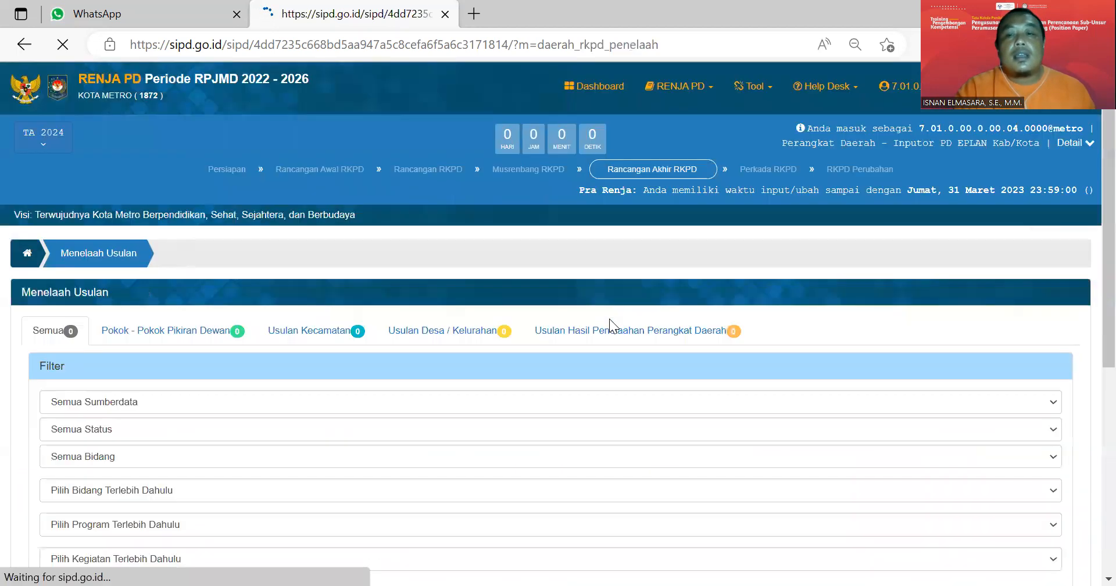
scroll(609, 320, down, 5)
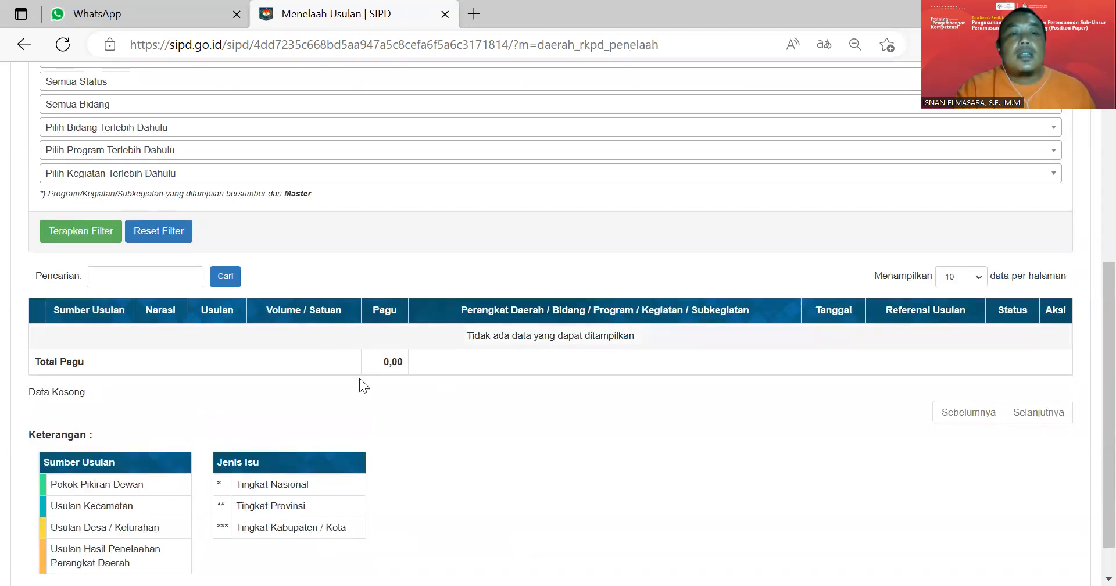
scroll(382, 345, up, 5)
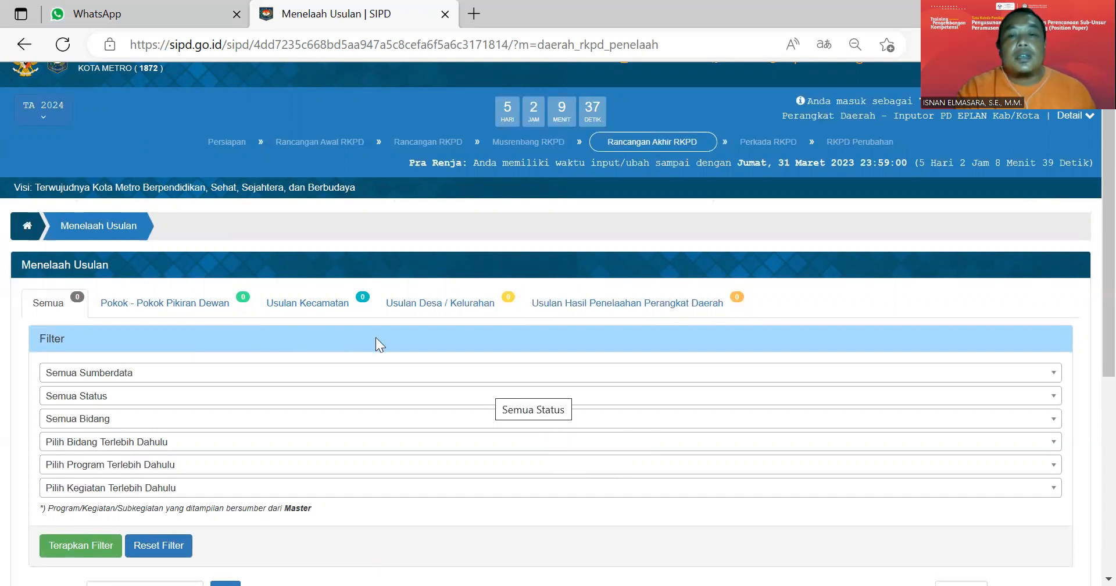
scroll(459, 433, down, 5)
scroll(461, 425, up, 4)
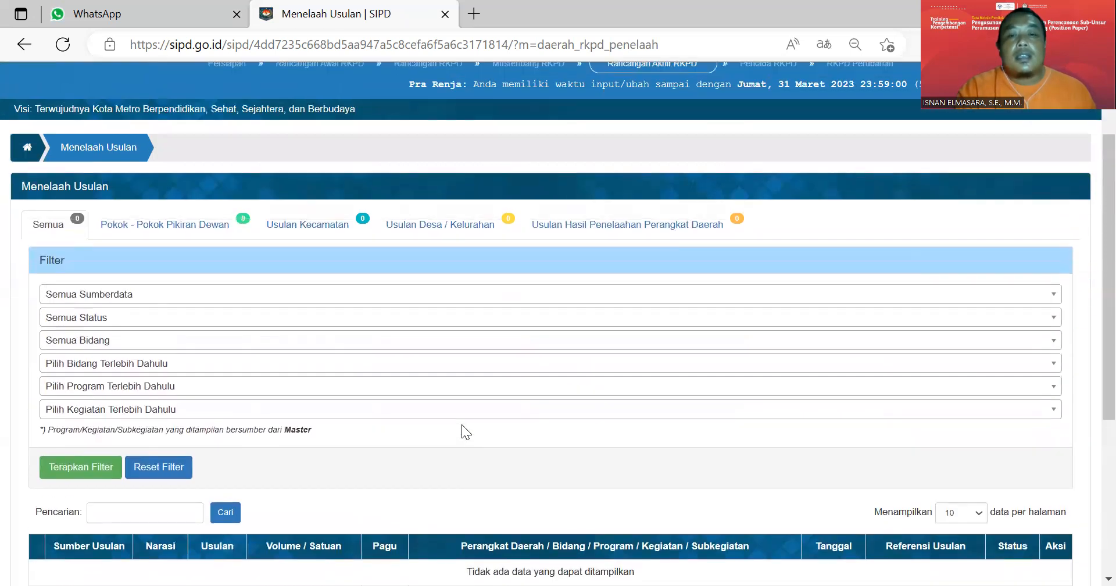
Look through the Usulan Desa / Kelurahan, Pokok - Pokok Pikiran Dewan and Usulan Hasil Penelaahan Perangkat Daerah categories of Menelaah Usulan
click(437, 223)
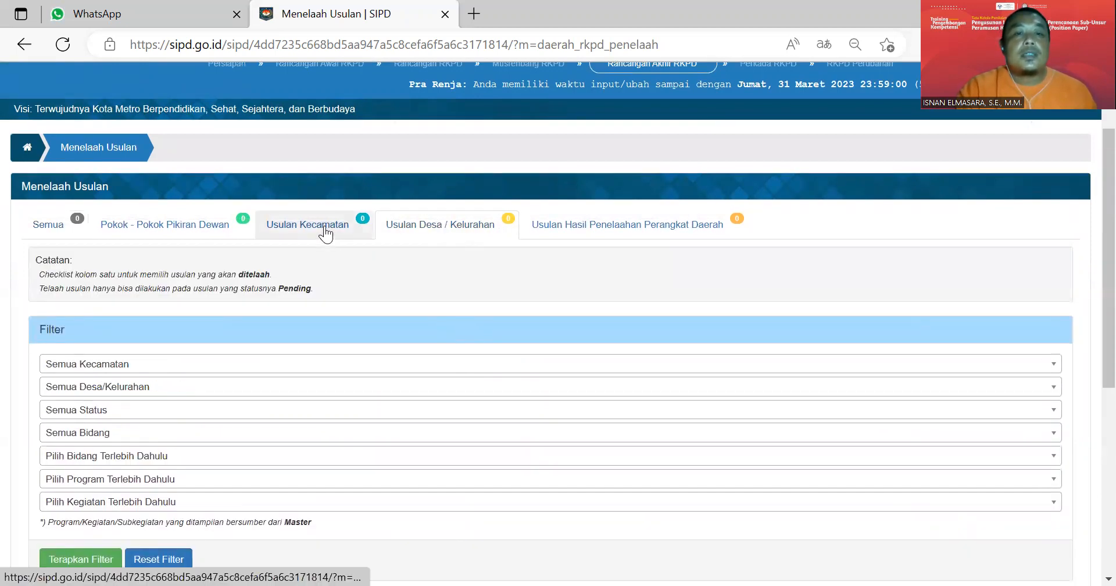
click(165, 227)
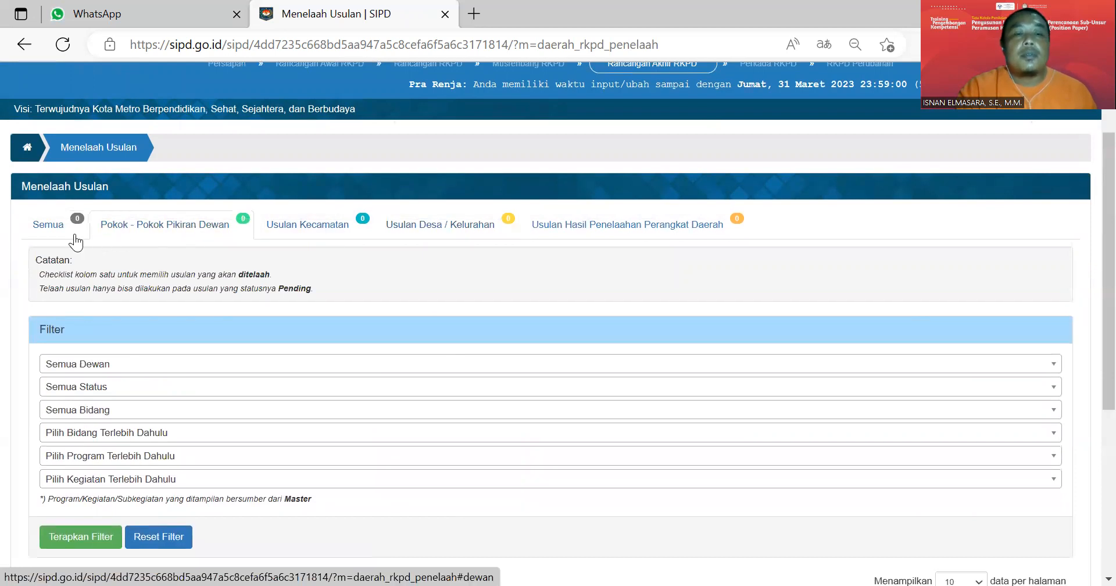
click(635, 224)
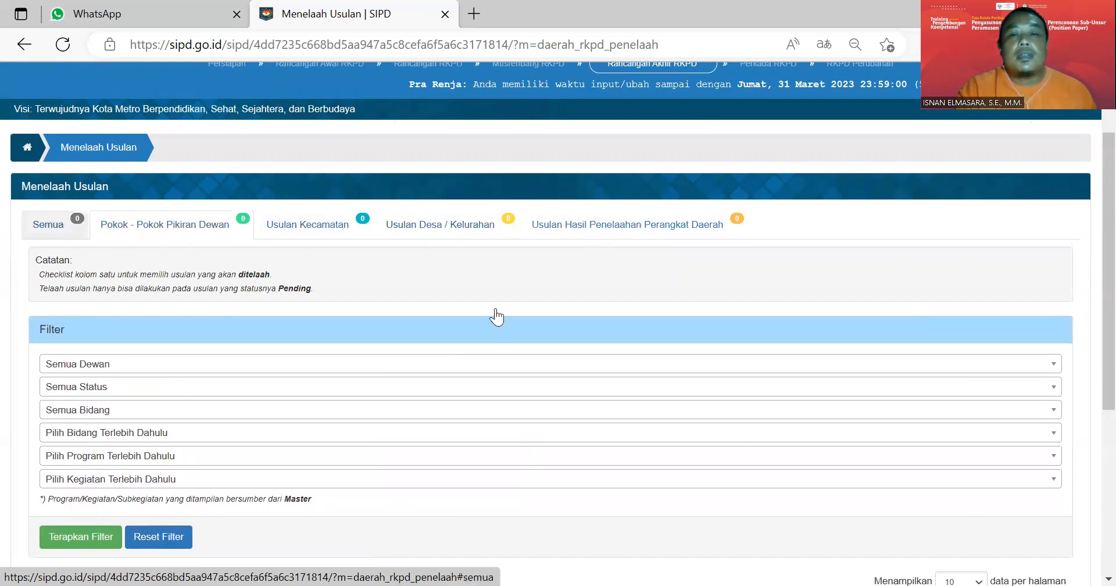
click(153, 220)
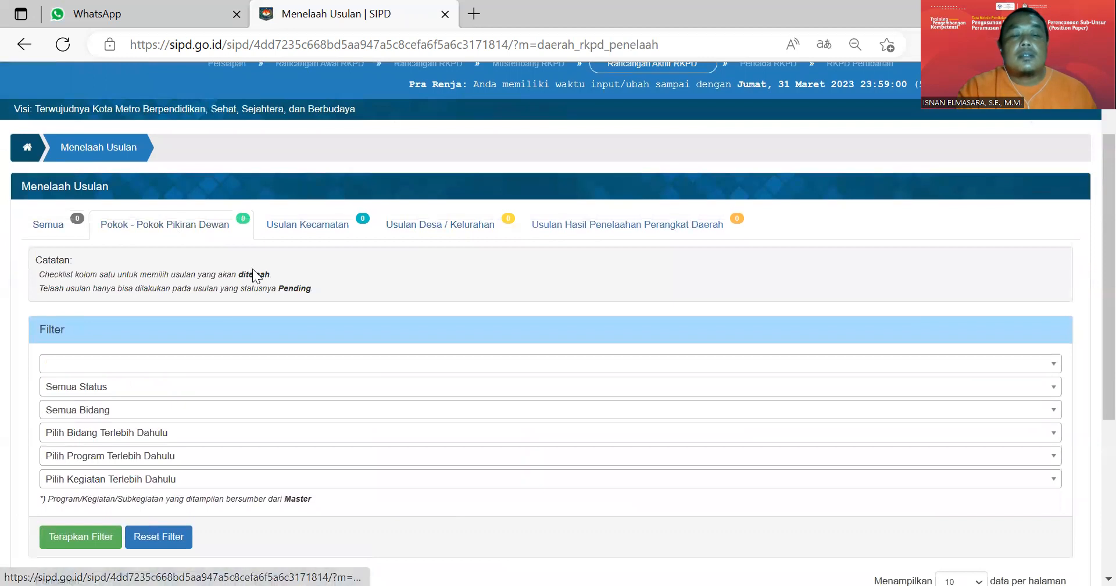
Open Kompilasi Usulan under Rancangan Awal RKPD and check the compiled list for the saved proposal
scroll(291, 281, up, 2)
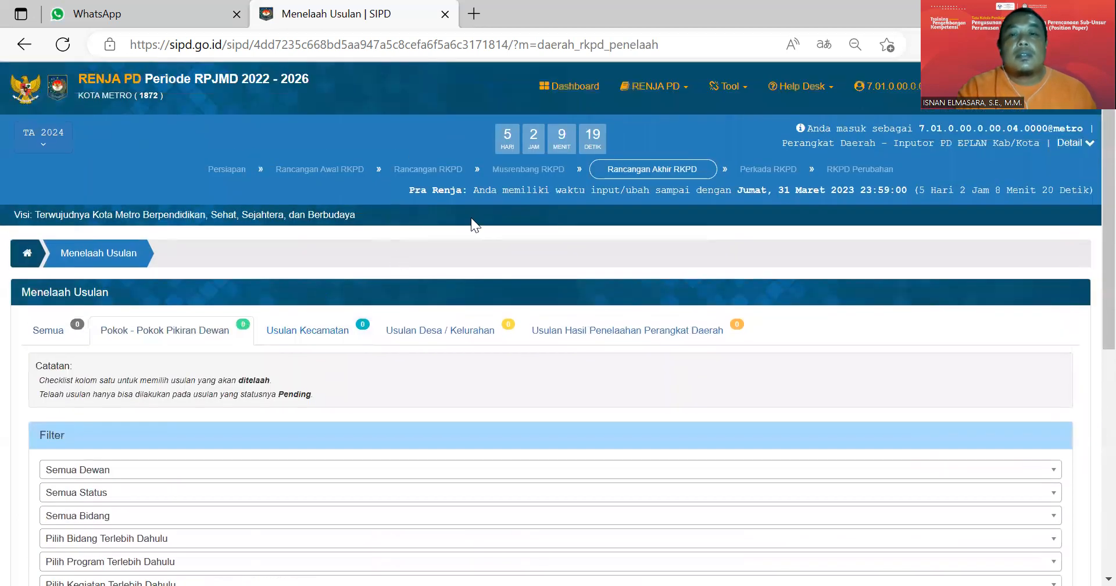
click(663, 90)
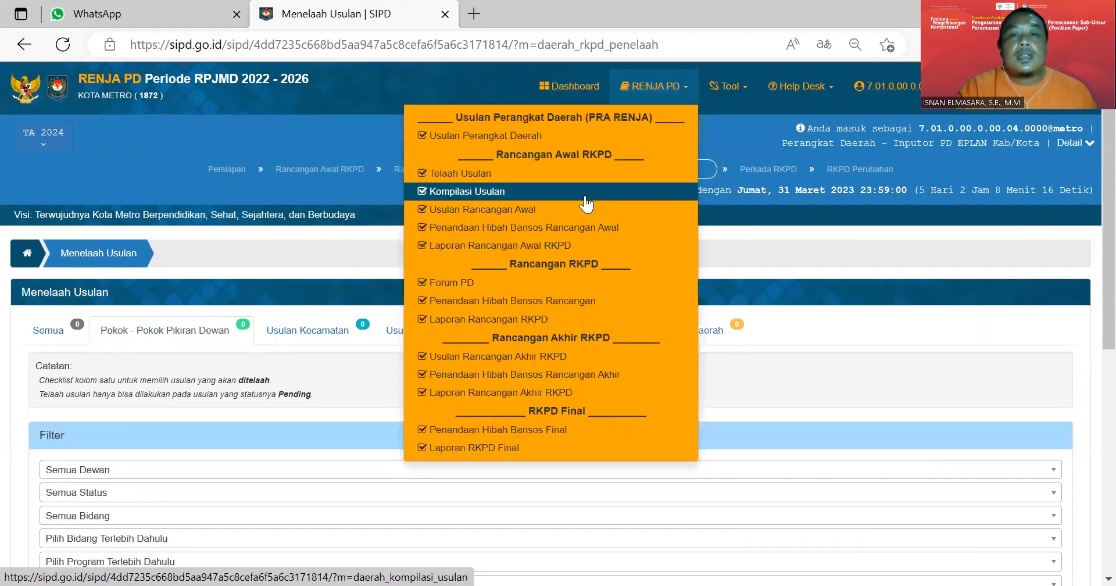
click(585, 196)
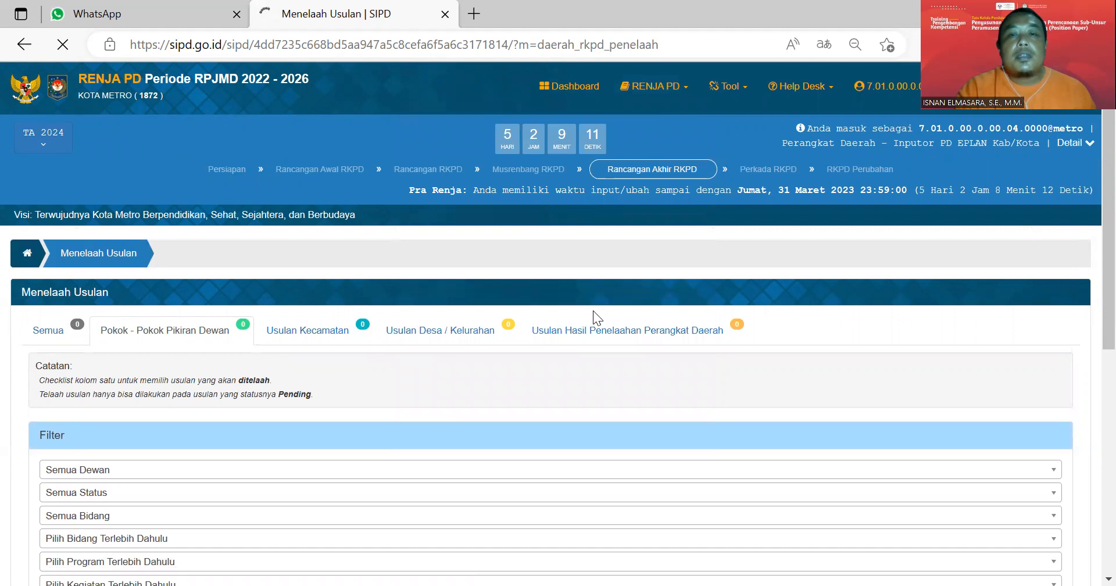
scroll(594, 309, down, 3)
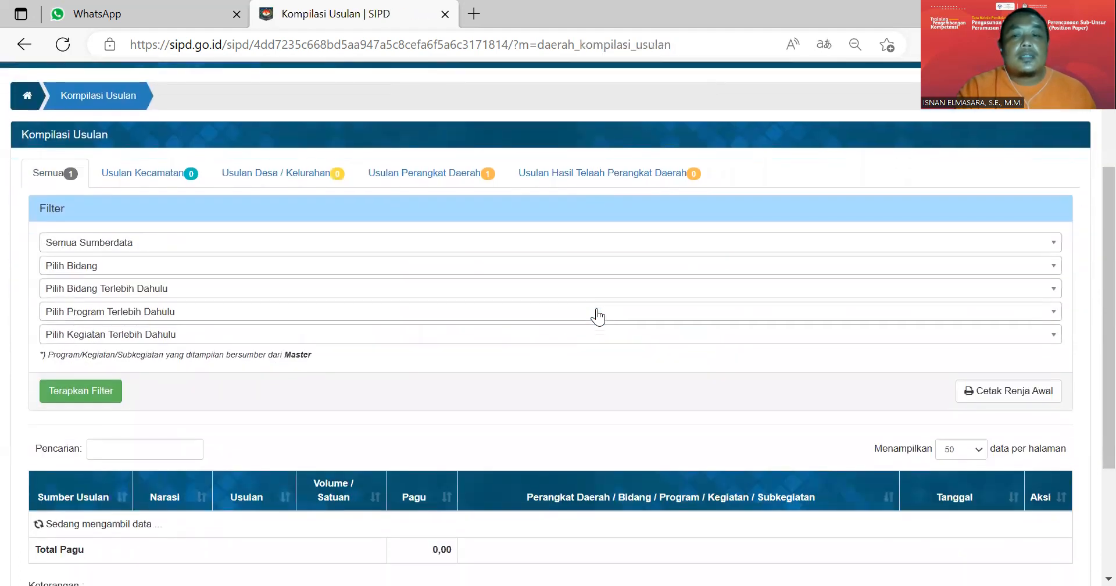
scroll(597, 307, down, 3)
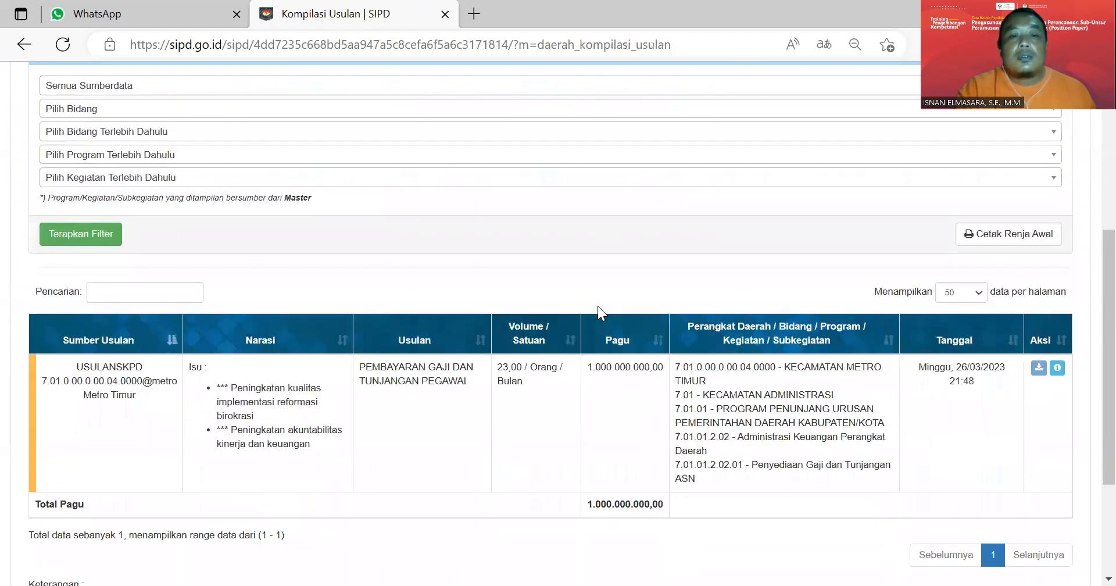
scroll(601, 435, up, 2)
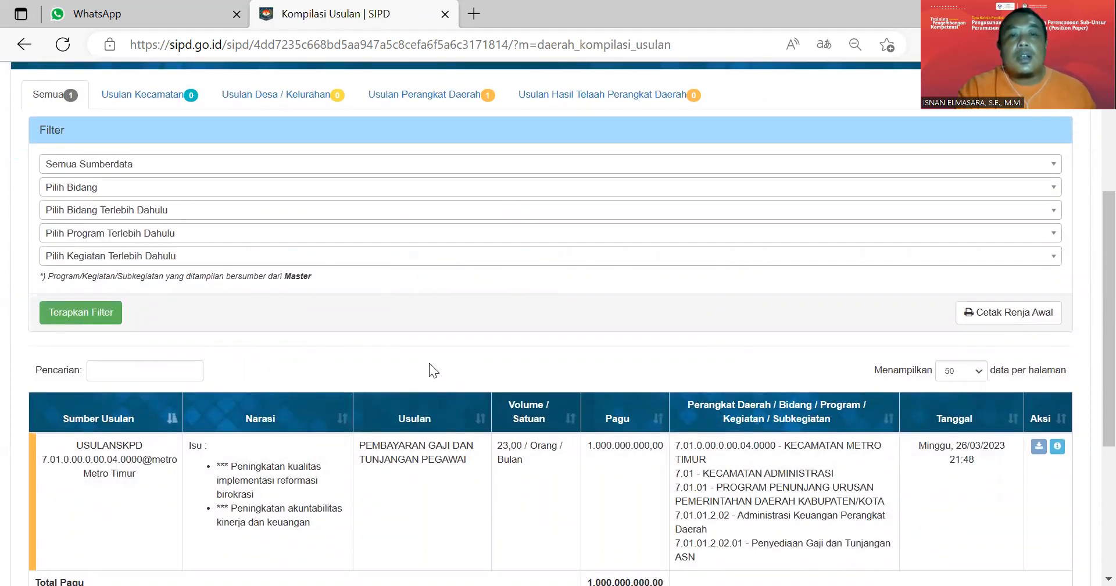
Show only the Usulan Perangkat Daerah category of the compilation and examine the Kecamatan Metro Timur proposal there
click(423, 98)
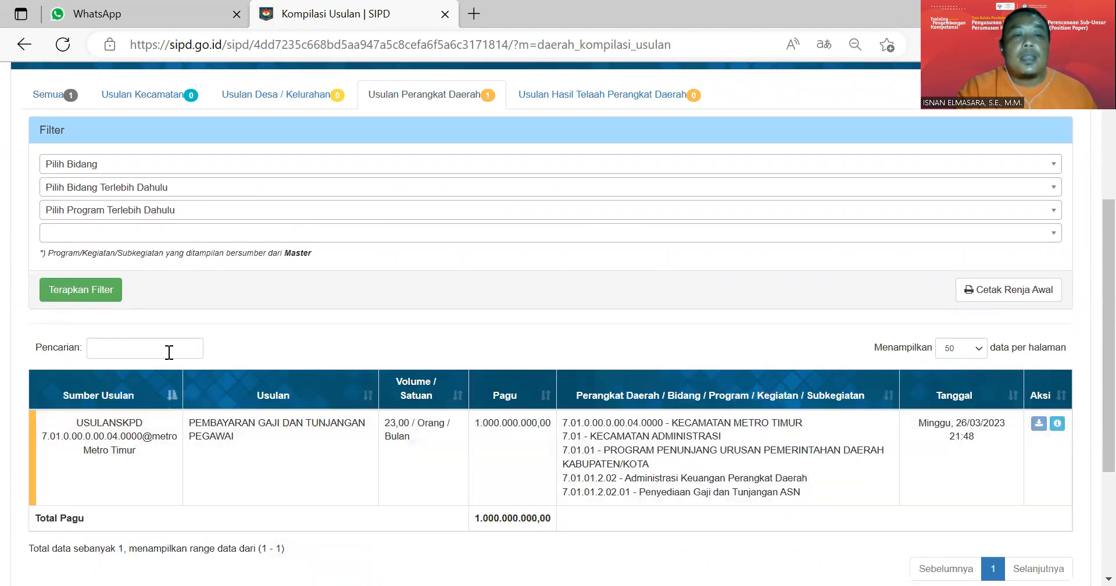
scroll(166, 349, up, 3)
scroll(271, 393, down, 2)
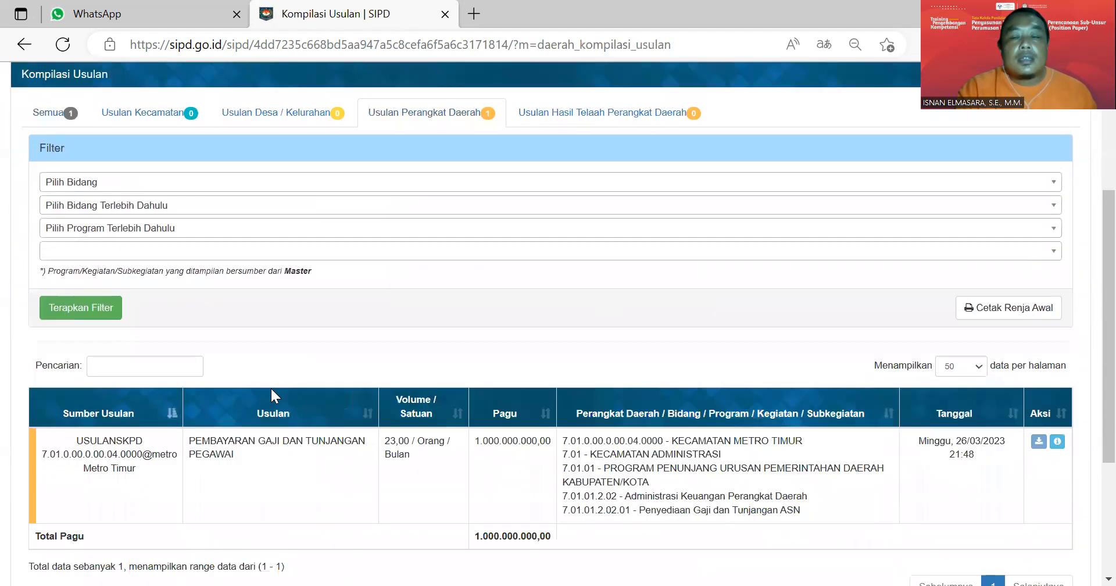
scroll(270, 386, down, 3)
scroll(271, 399, up, 4)
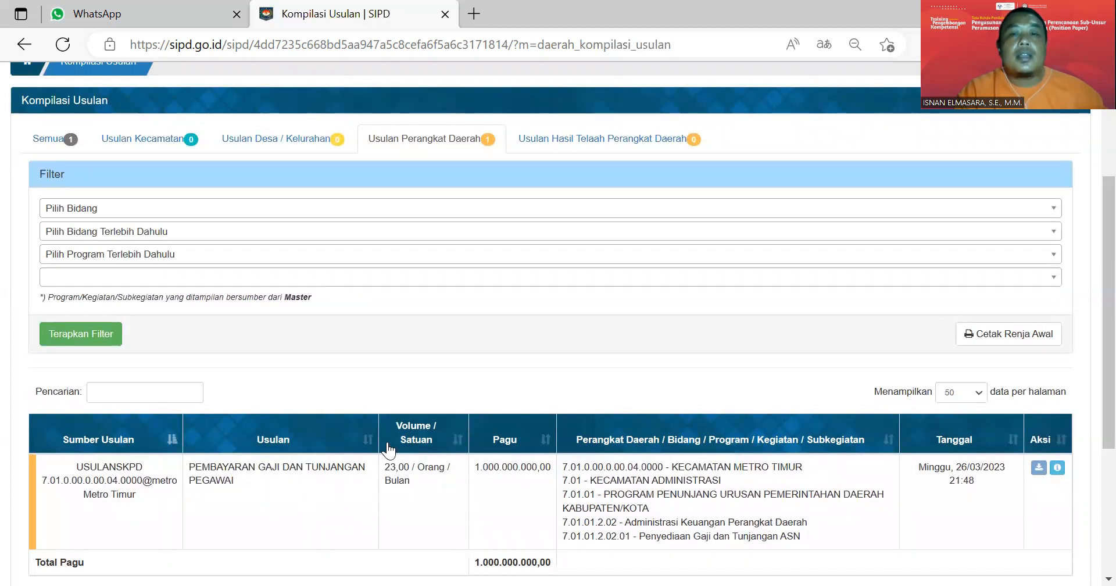
scroll(385, 404, up, 3)
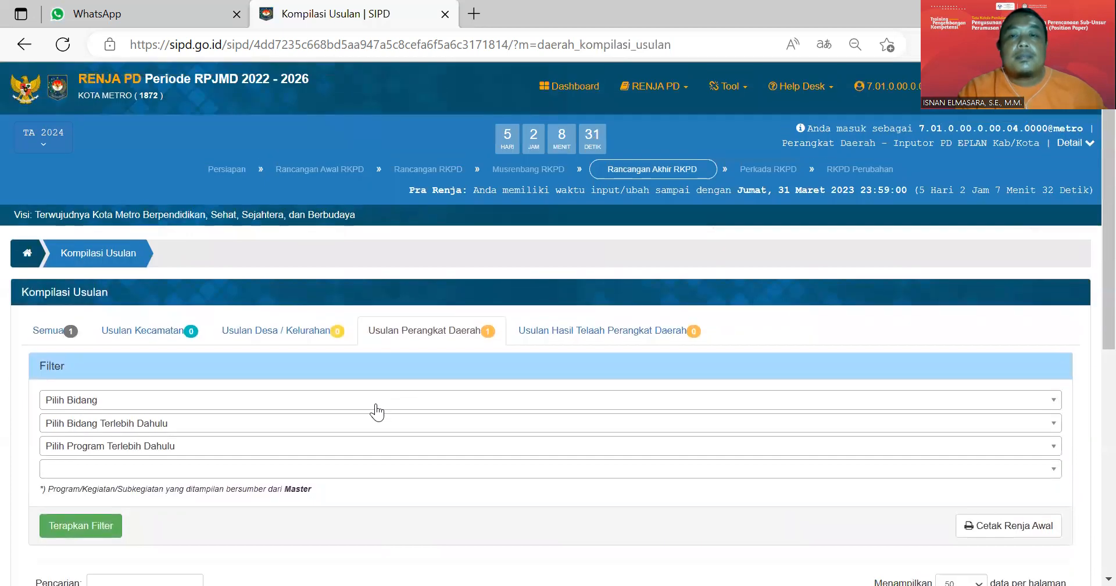
scroll(321, 386, down, 4)
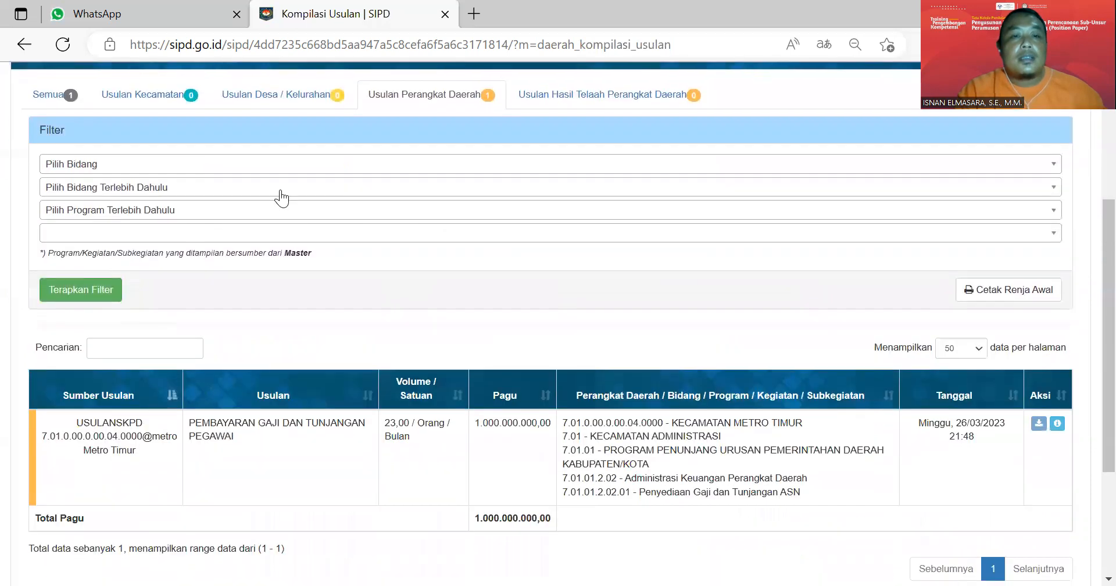
View the Usulan Desa / Kelurahan and Usulan Hasil Telaah Perangkat Daerah categories of the compilation and check their lists
click(302, 102)
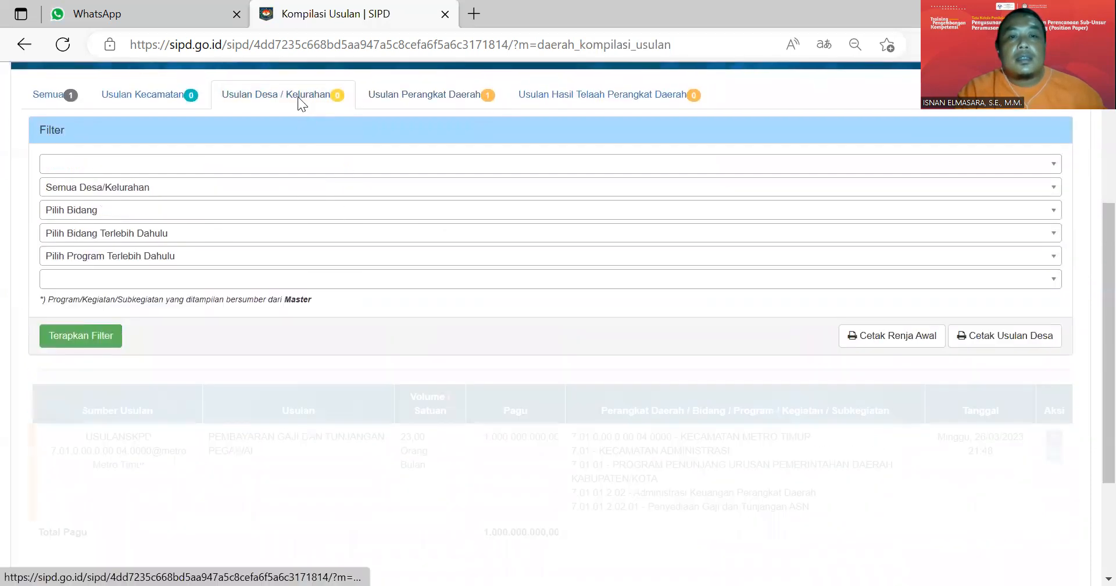
click(588, 94)
scroll(471, 308, down, 2)
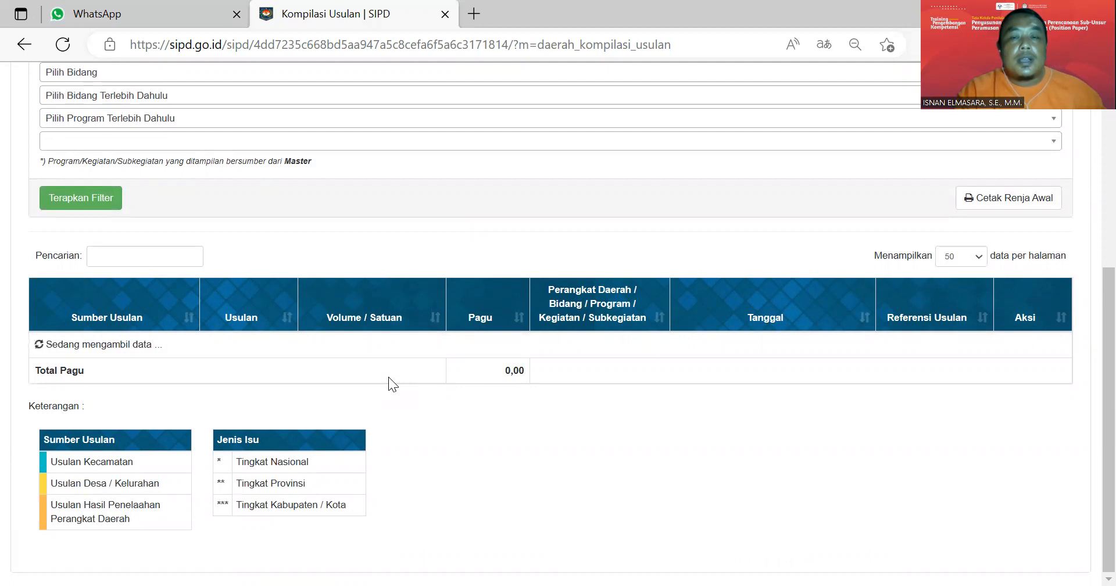
scroll(388, 377, up, 6)
click(650, 86)
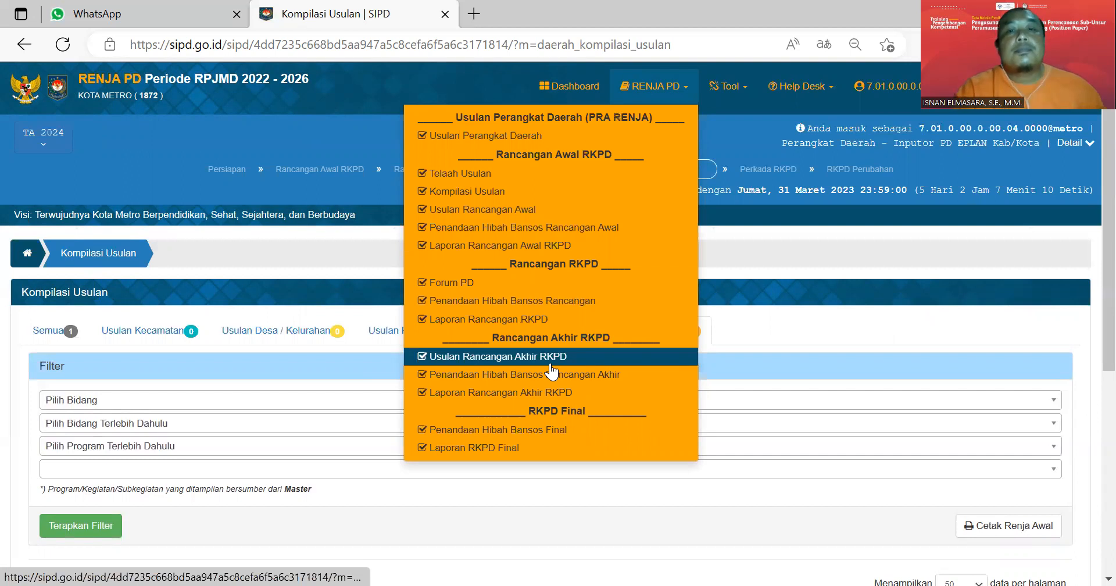
click(776, 313)
scroll(617, 362, down, 6)
scroll(617, 362, up, 6)
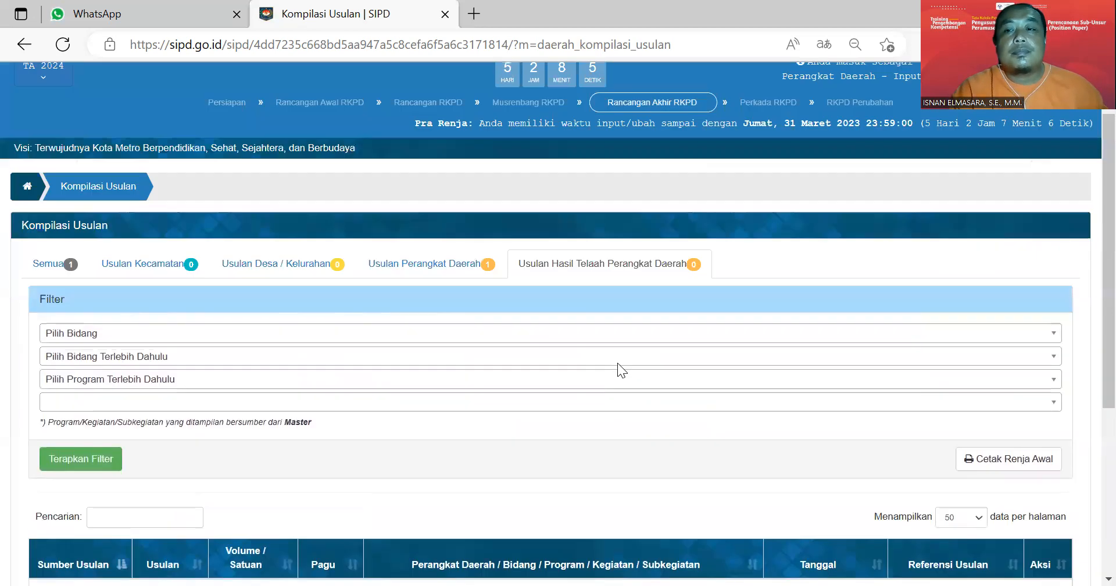